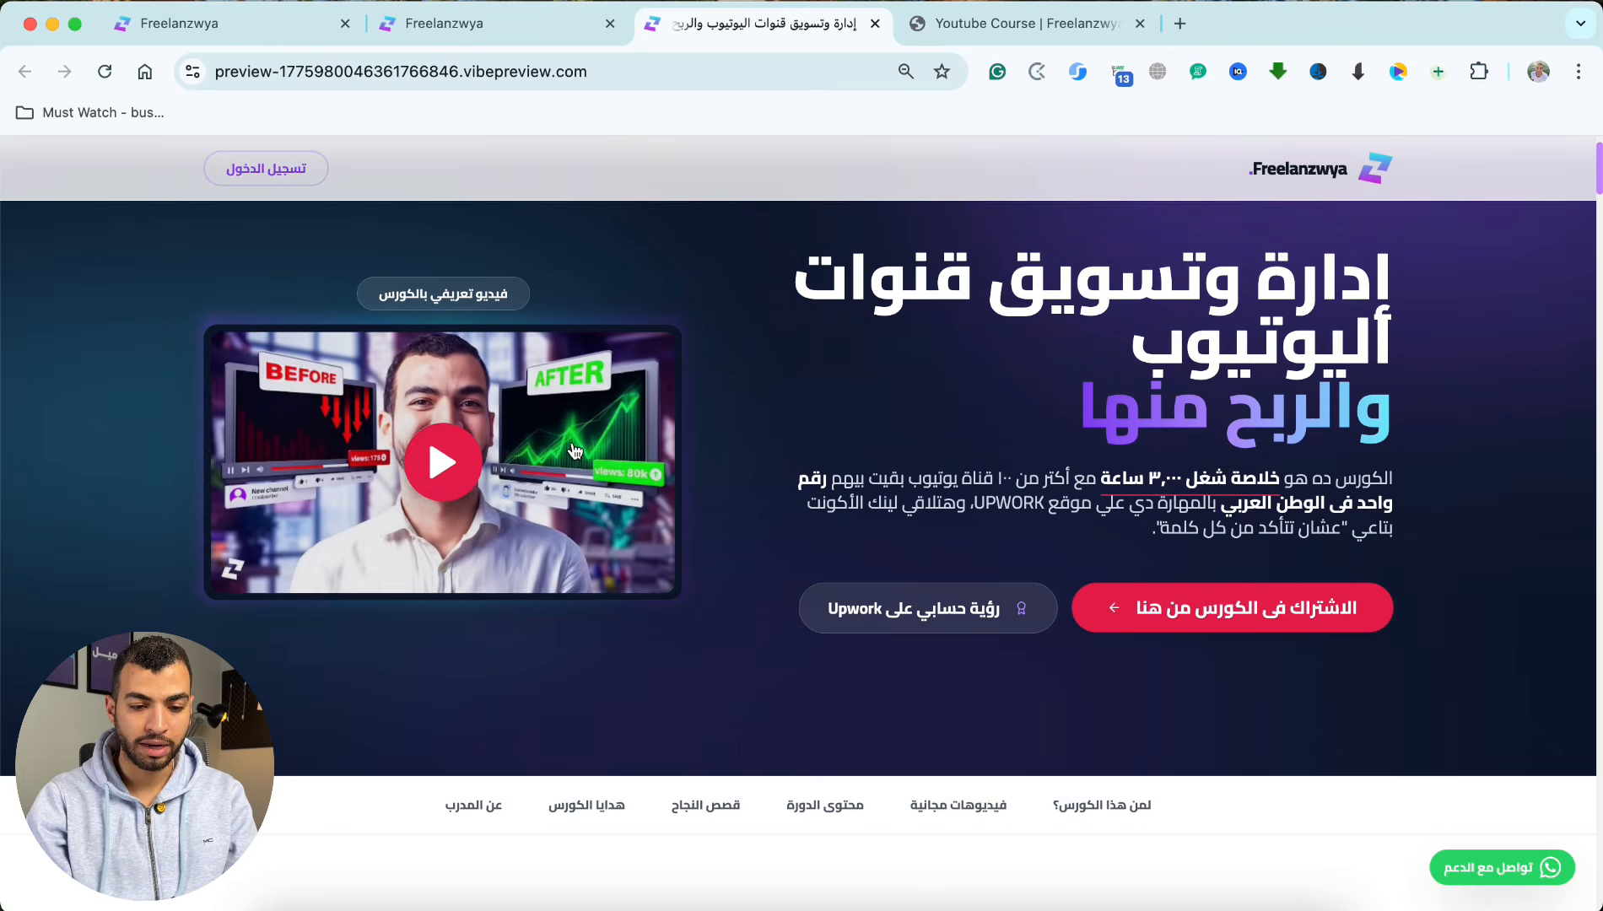
Step: Review the new course page's audience and free lesson sections, expanding and collapsing the free video on the magic formula for YouTube success
scroll(781, 675, "down", 3)
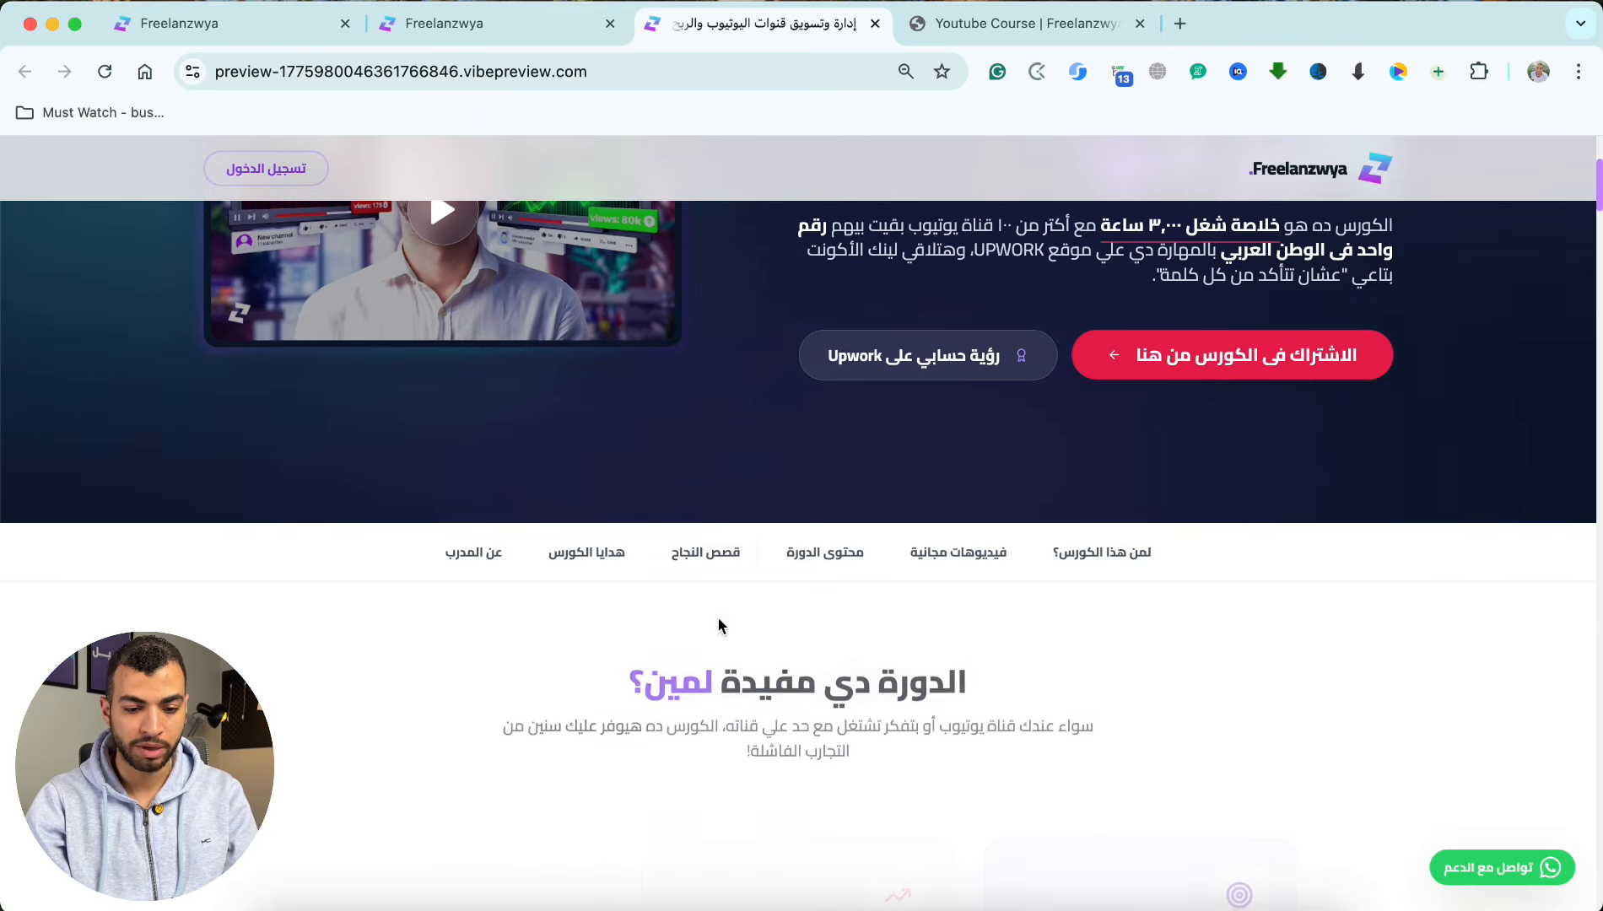
scroll(823, 669, "down", 15)
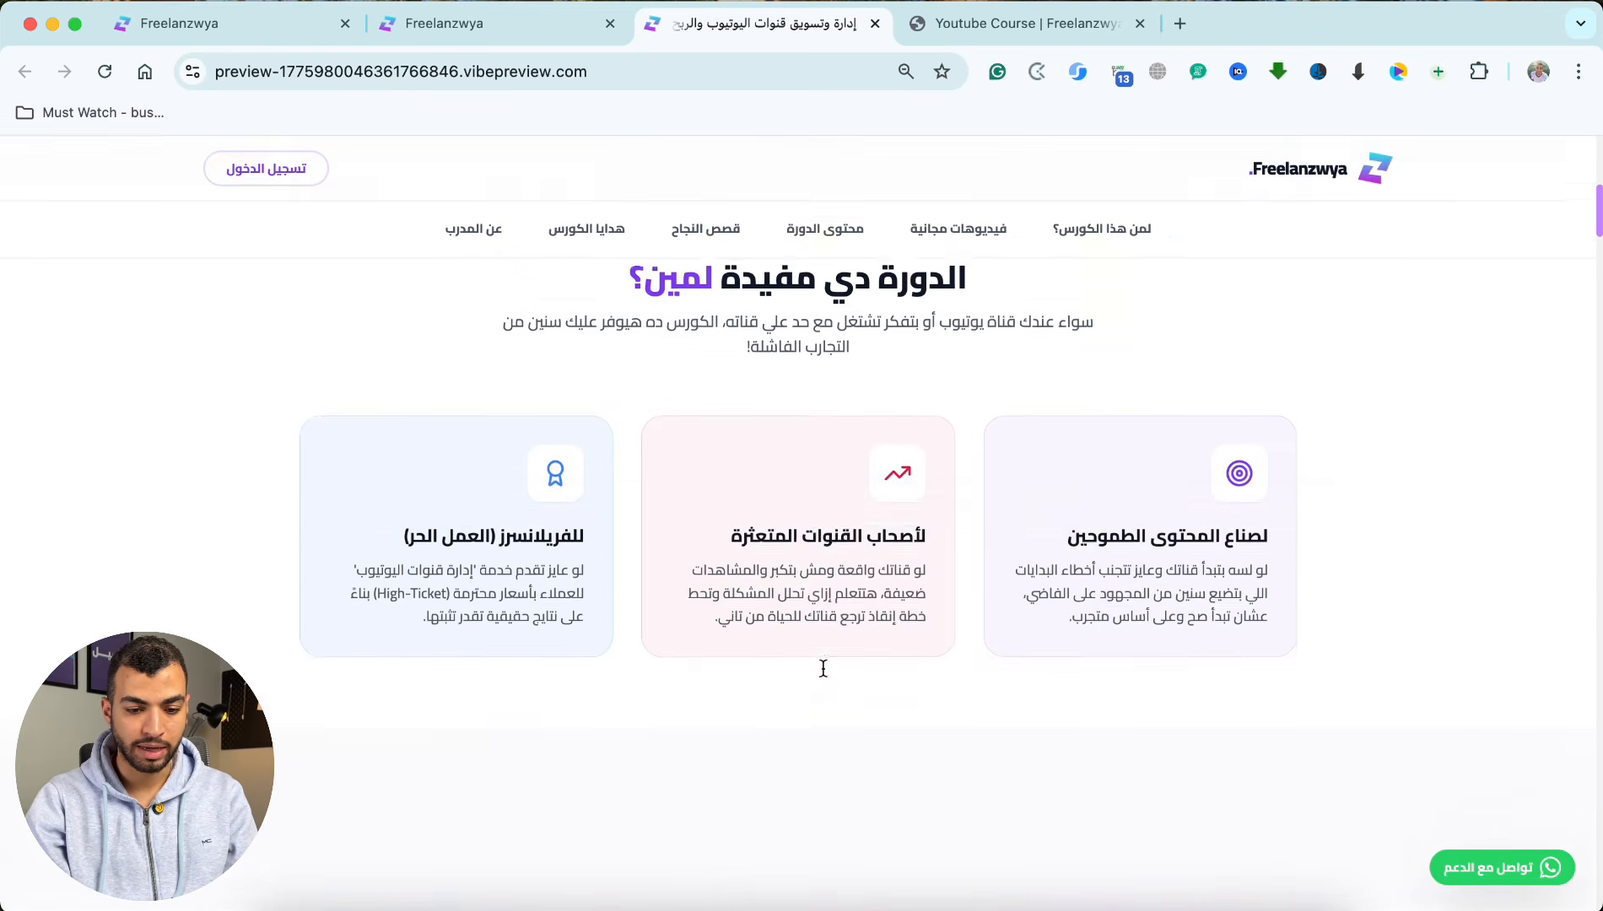
left_click(866, 562)
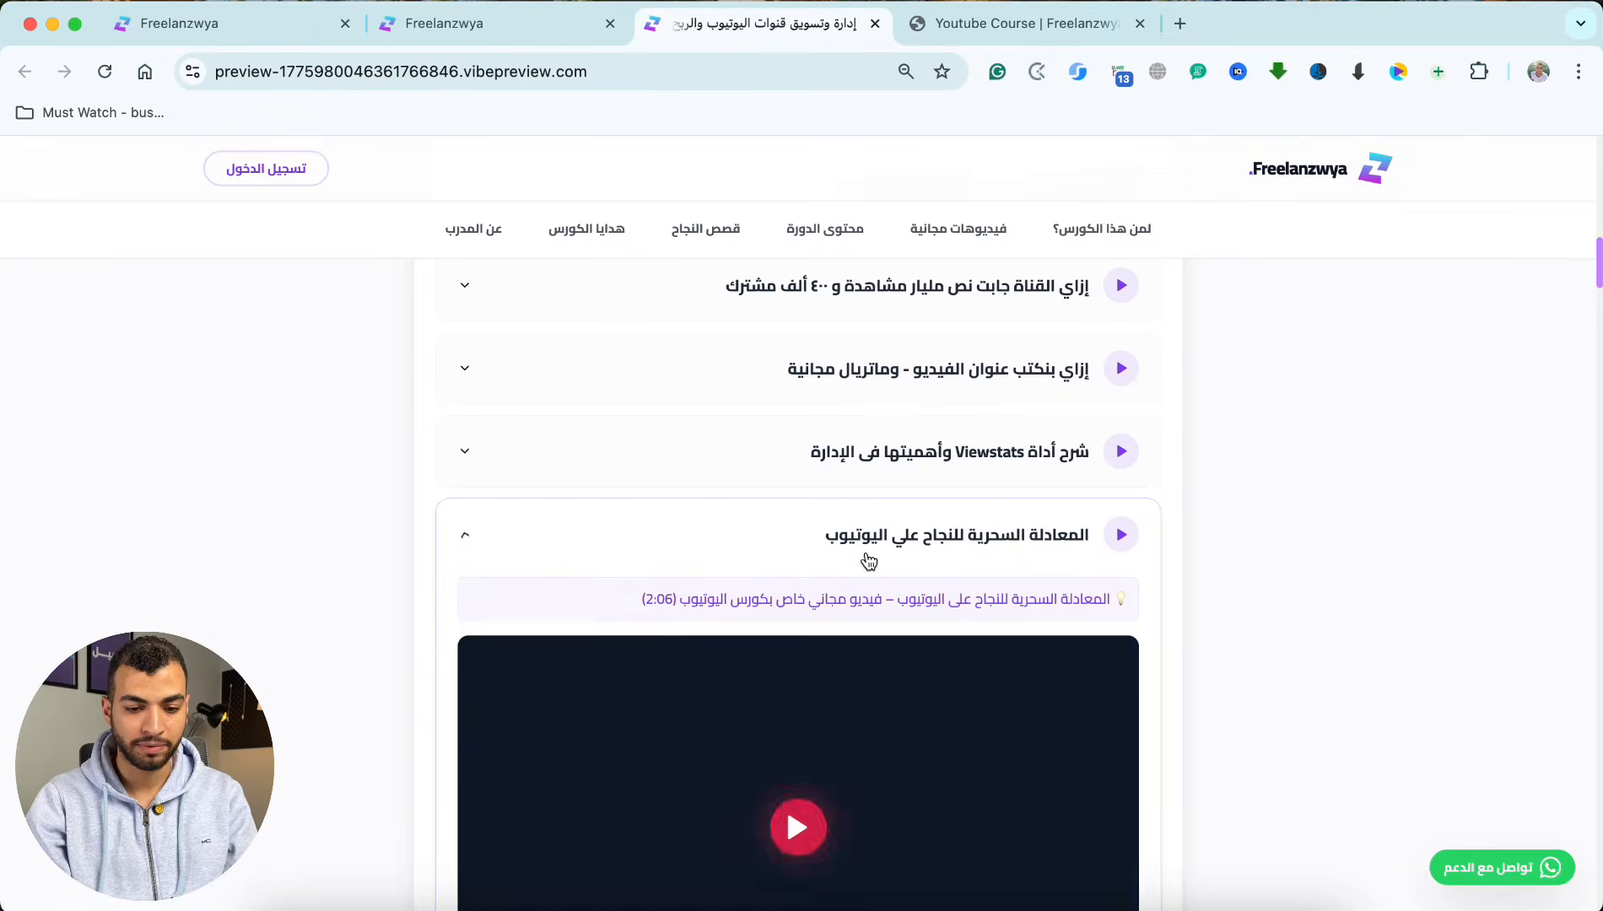
left_click(869, 558)
left_click(897, 478)
left_click(903, 475)
scroll(903, 475, "down", 15)
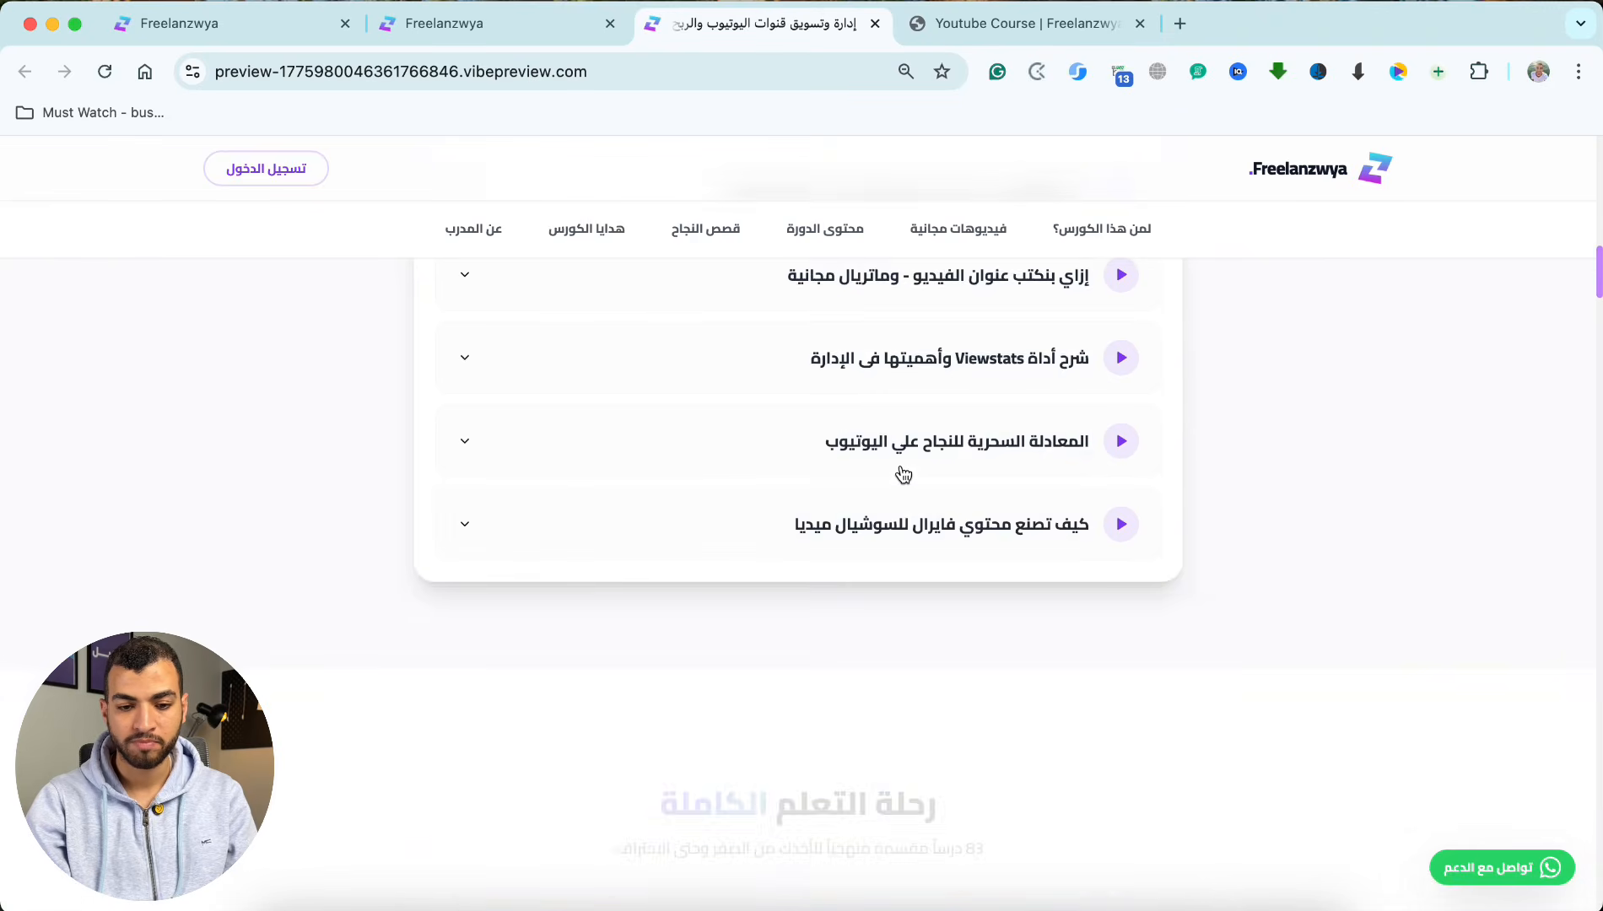
scroll(903, 475, "down", 10)
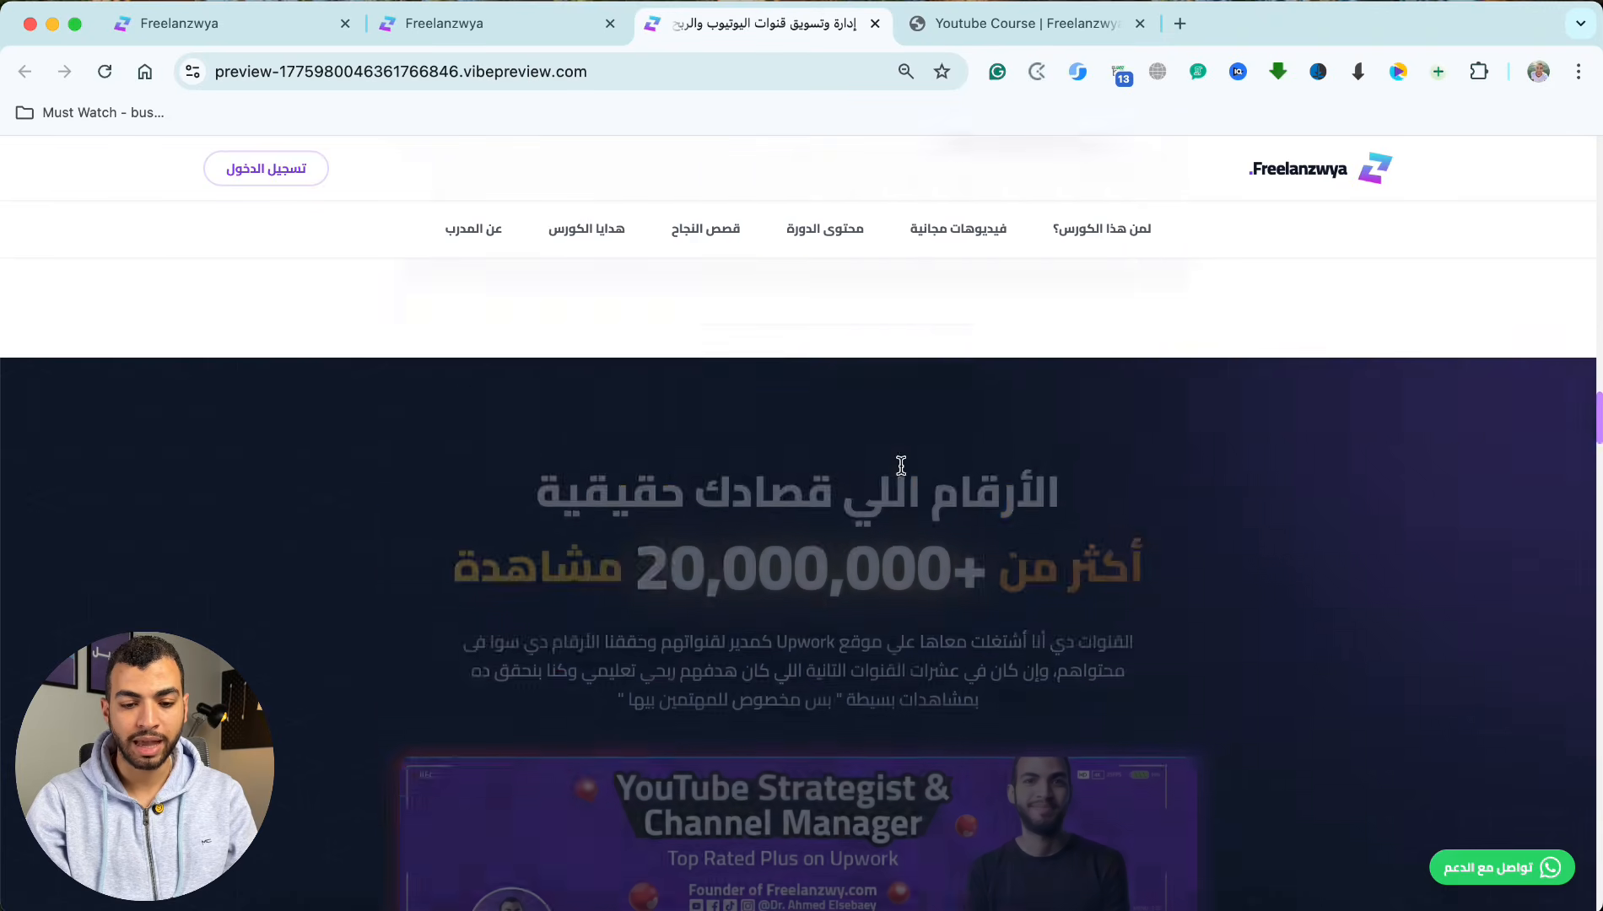
Step: Review the view statistics section, open its YTJobs verification link and close the profile page again
scroll(900, 460, "up", 2)
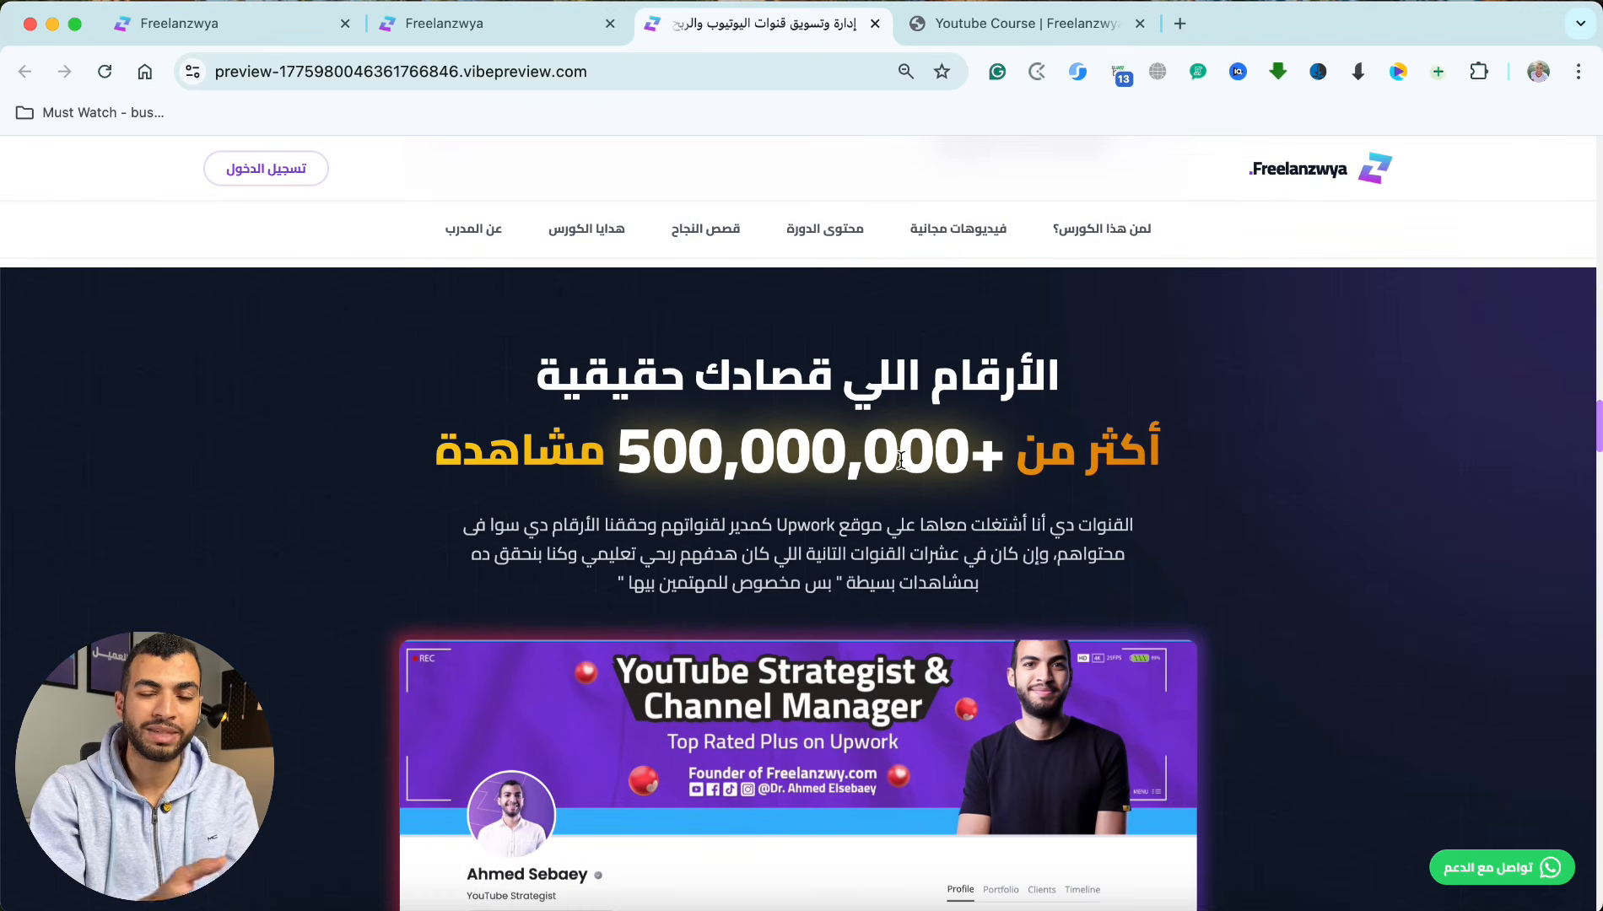
scroll(900, 460, "down", 10)
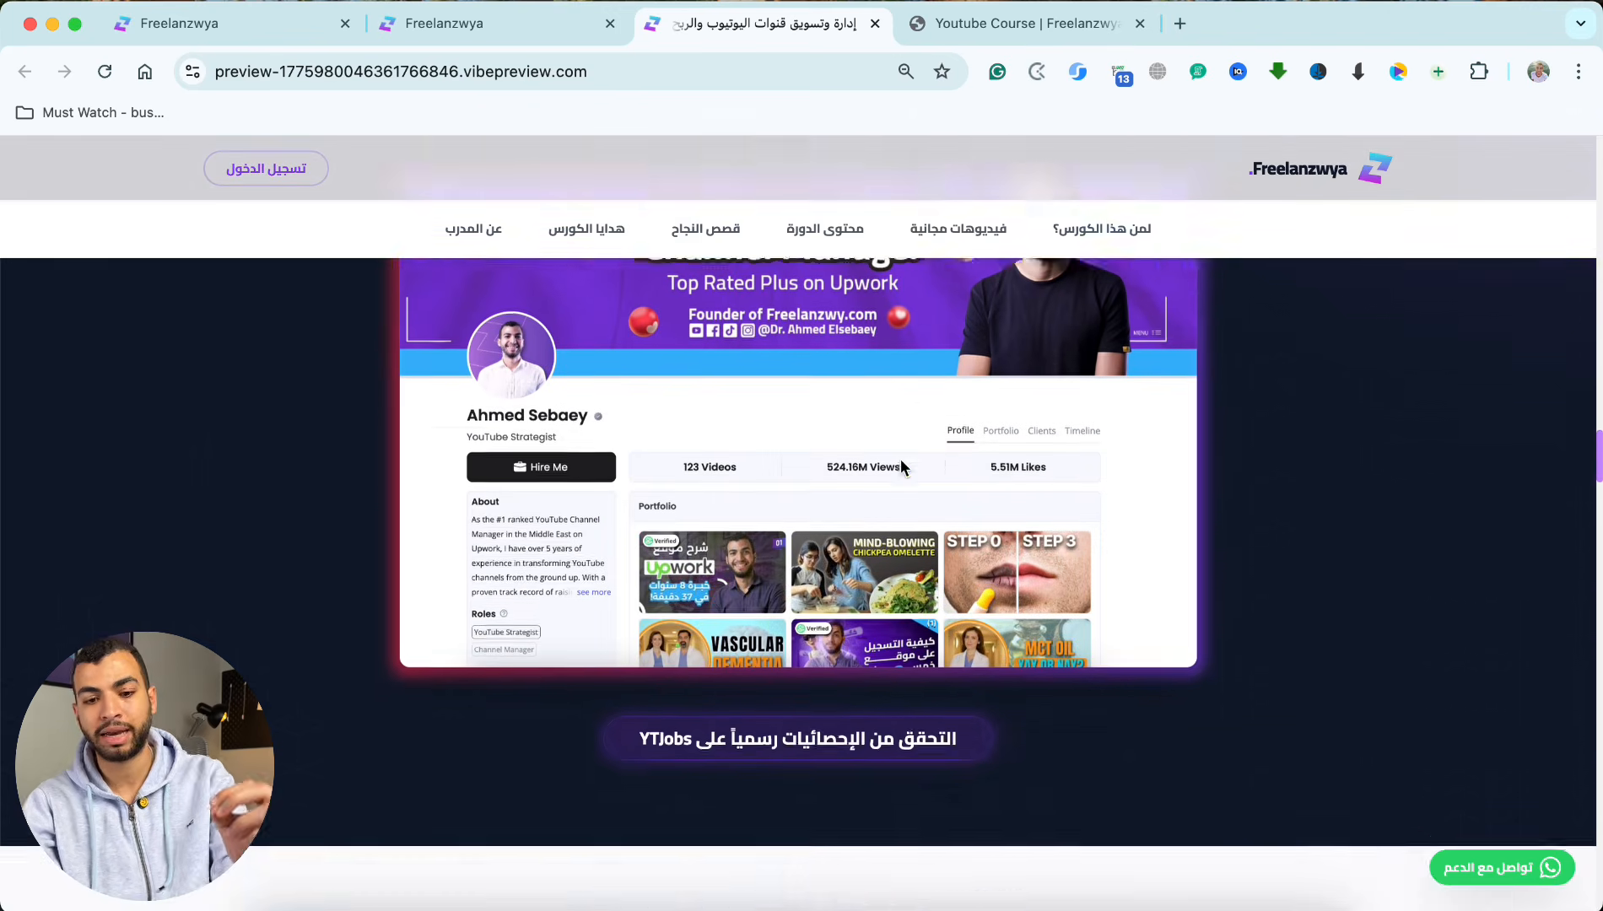
scroll(900, 447, "up", 5)
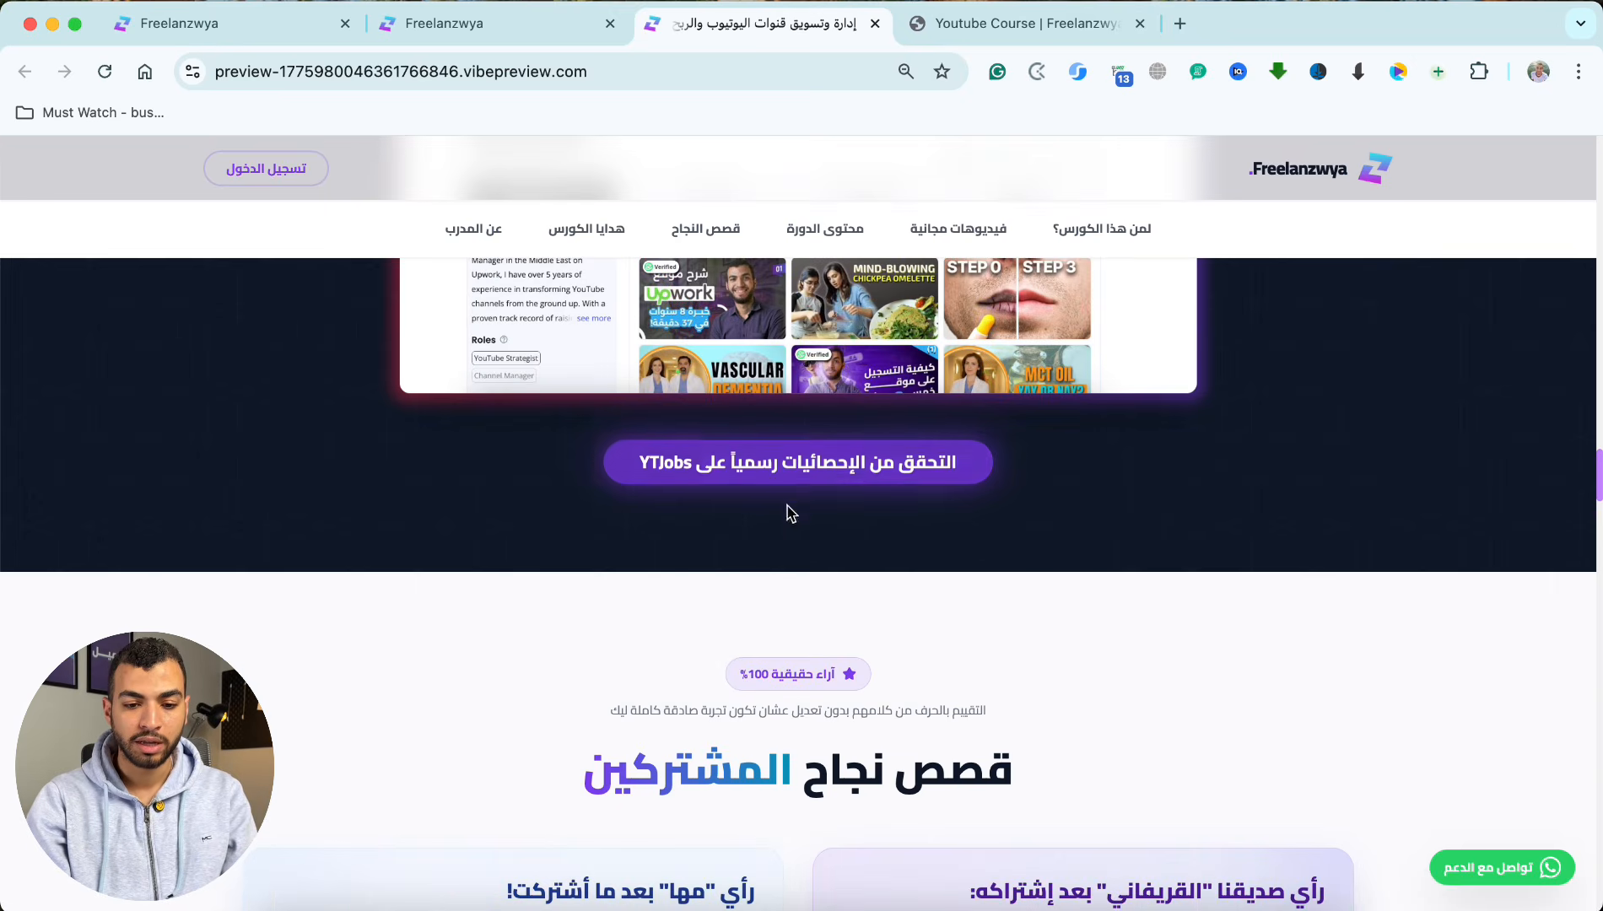
left_click(801, 476)
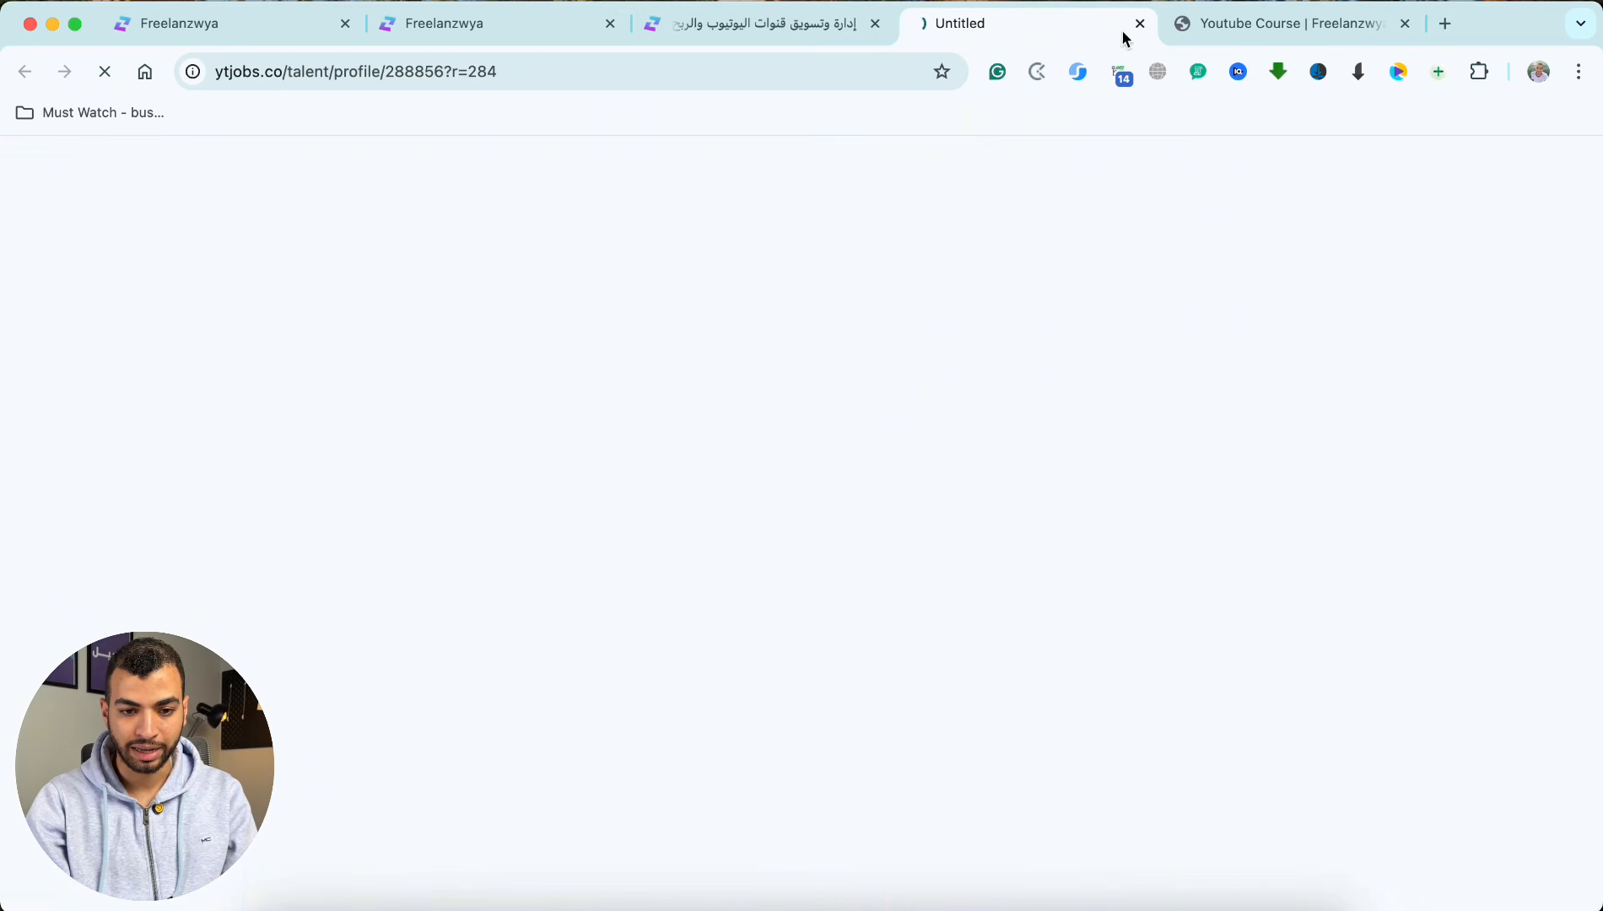
left_click(1141, 26)
Step: Look through the subscribers' success stories and message screenshots, and advance the reviews carousel
scroll(773, 458, "down", 5)
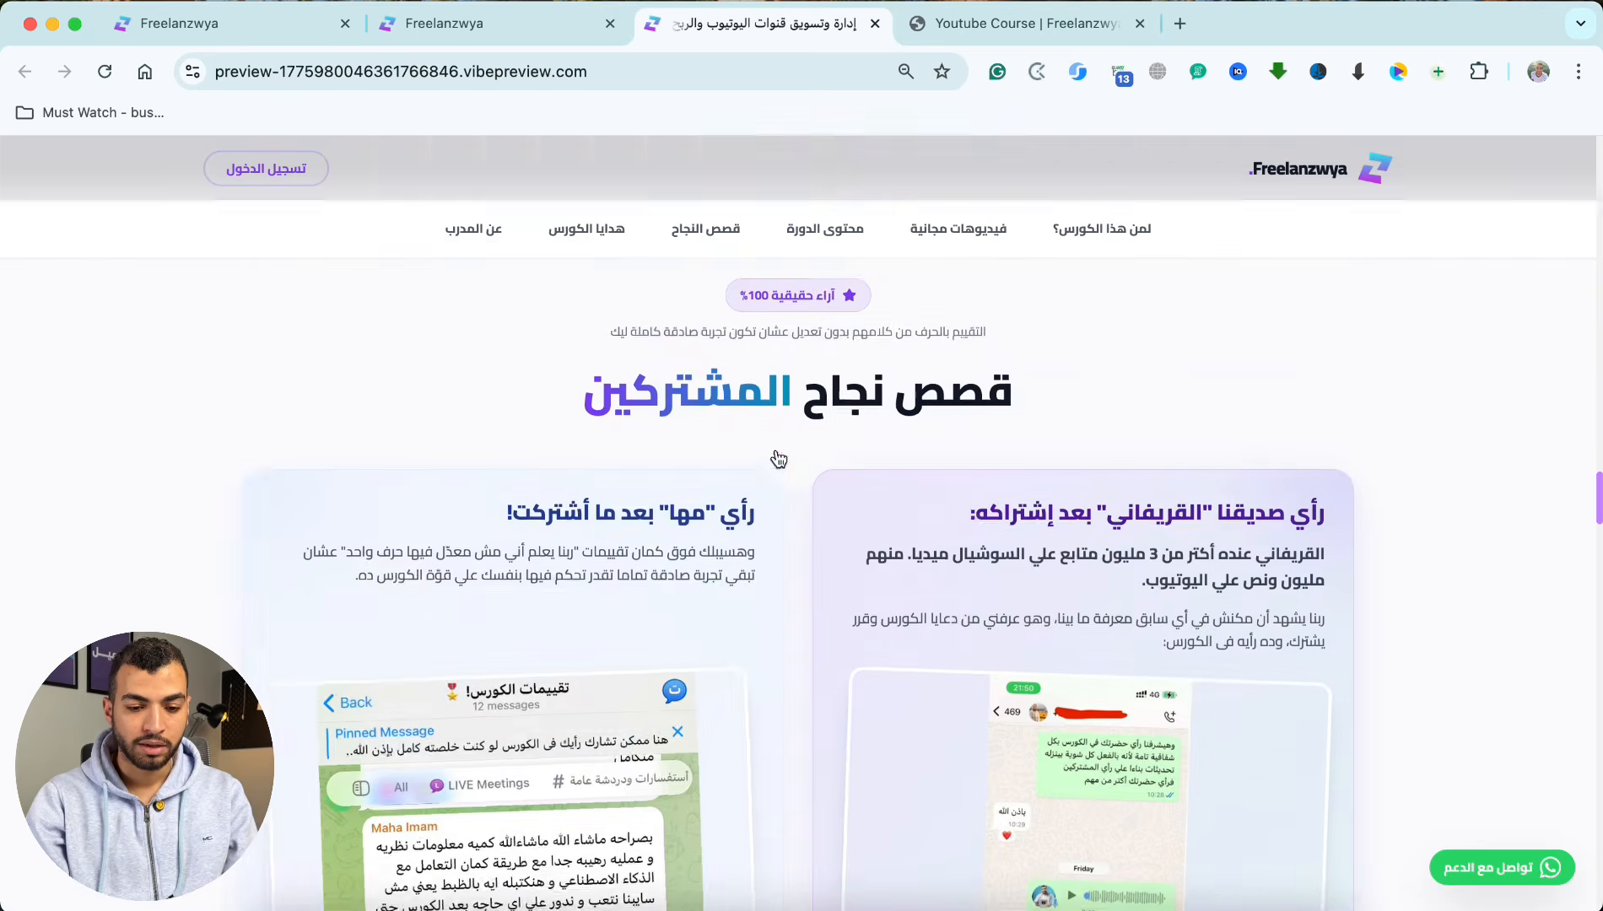
scroll(776, 459, "down", 3)
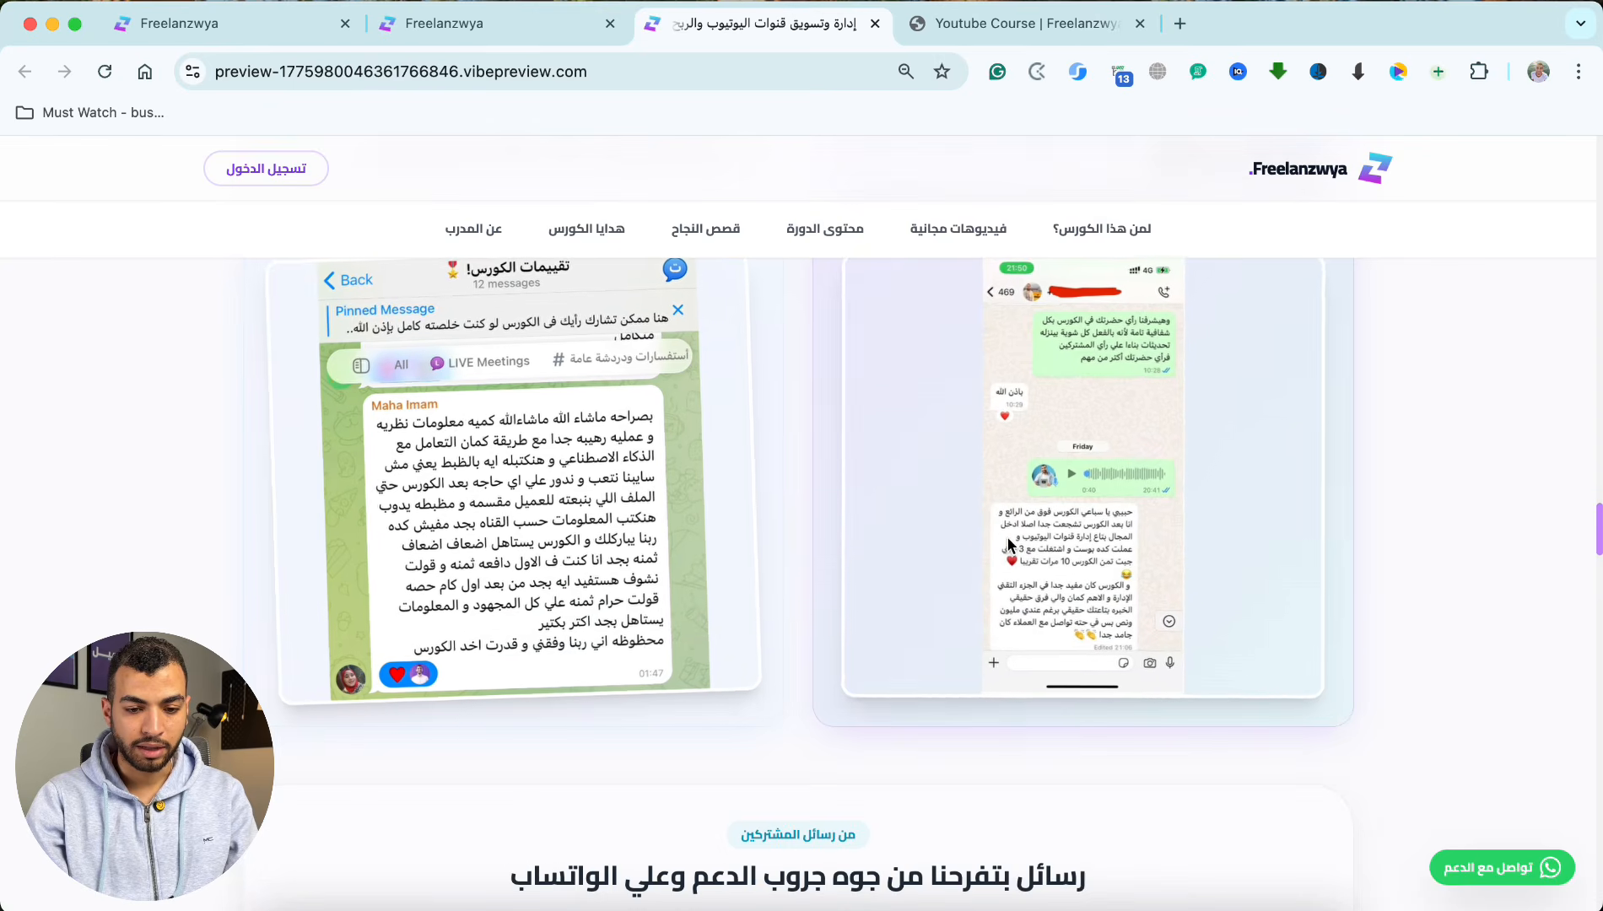
scroll(697, 649, "down", 5)
scroll(693, 659, "down", 4)
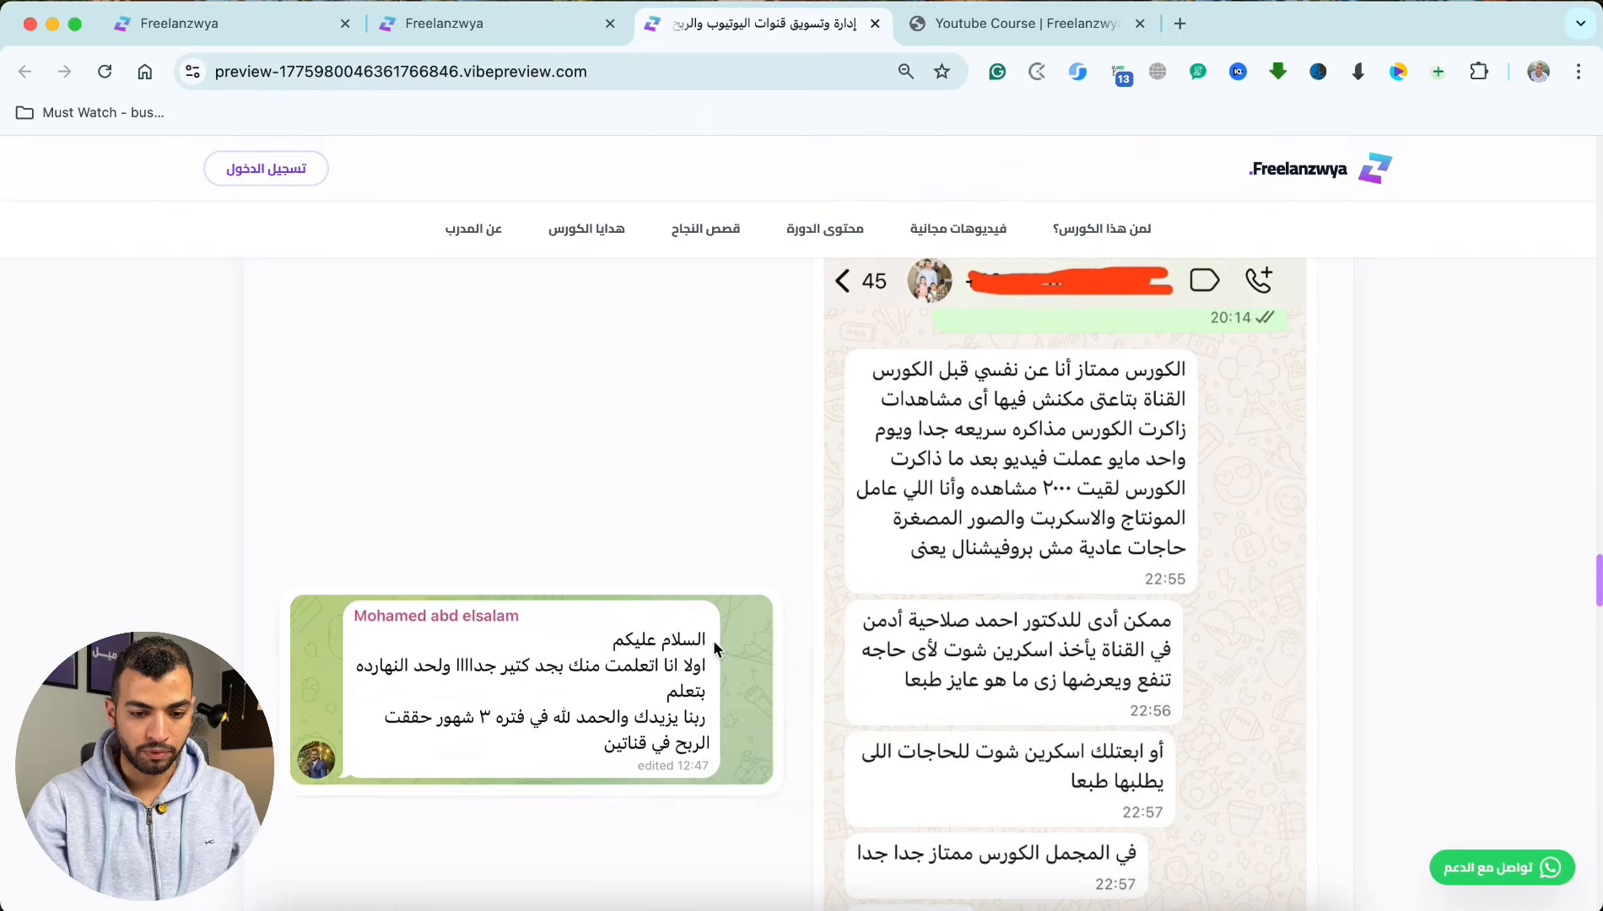
scroll(698, 643, "down", 7)
scroll(698, 643, "down", 7)
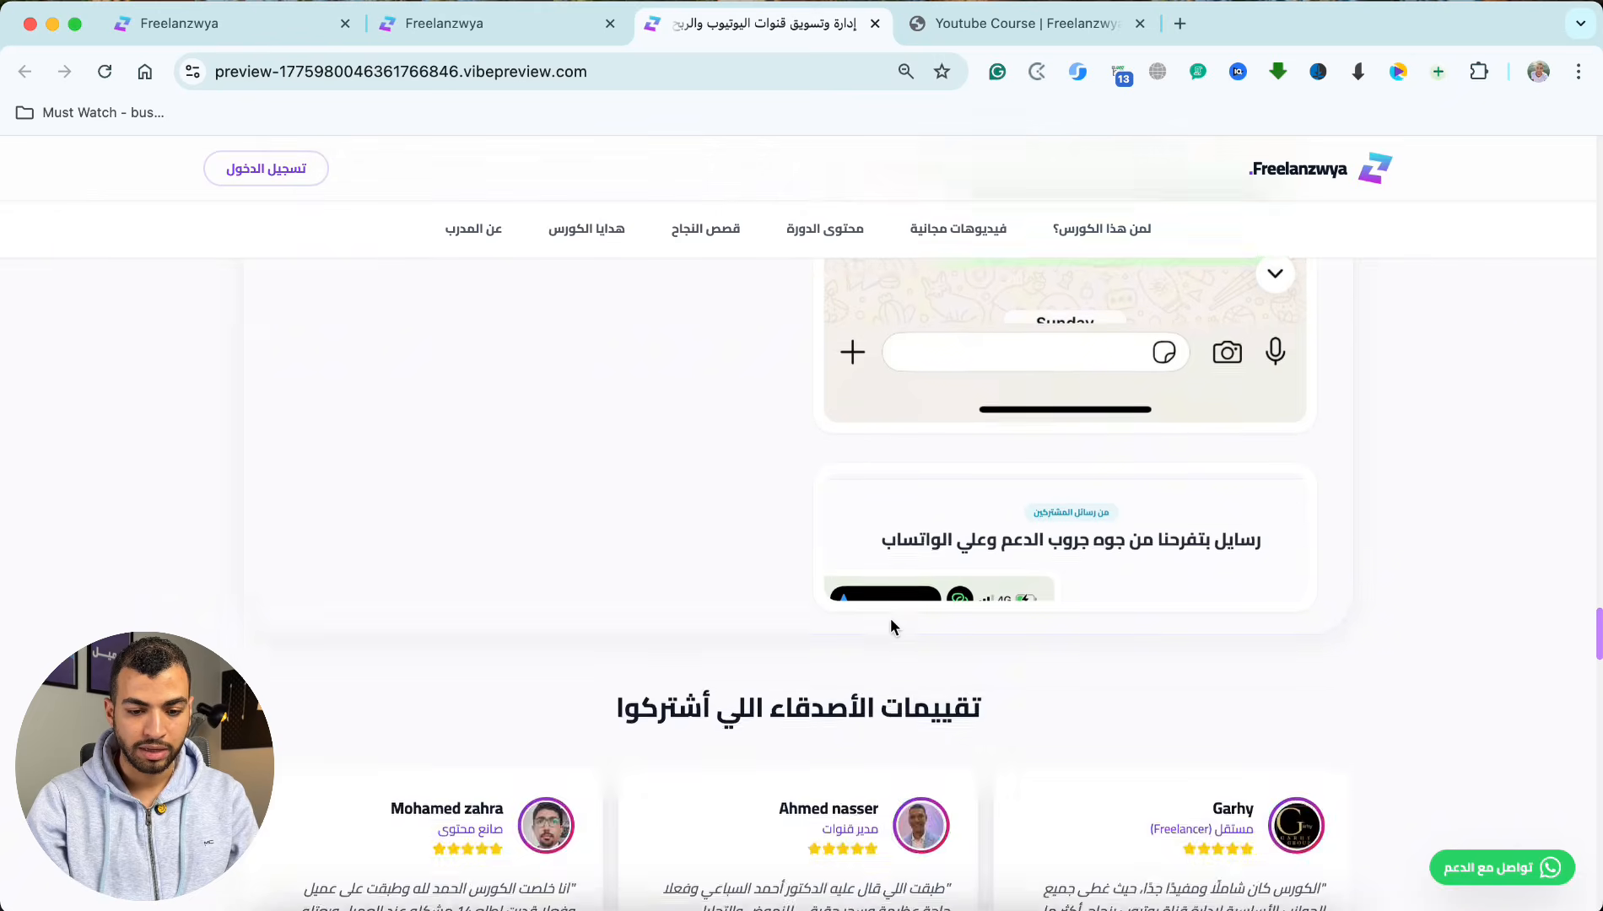
scroll(891, 622, "up", 1)
left_click(827, 632)
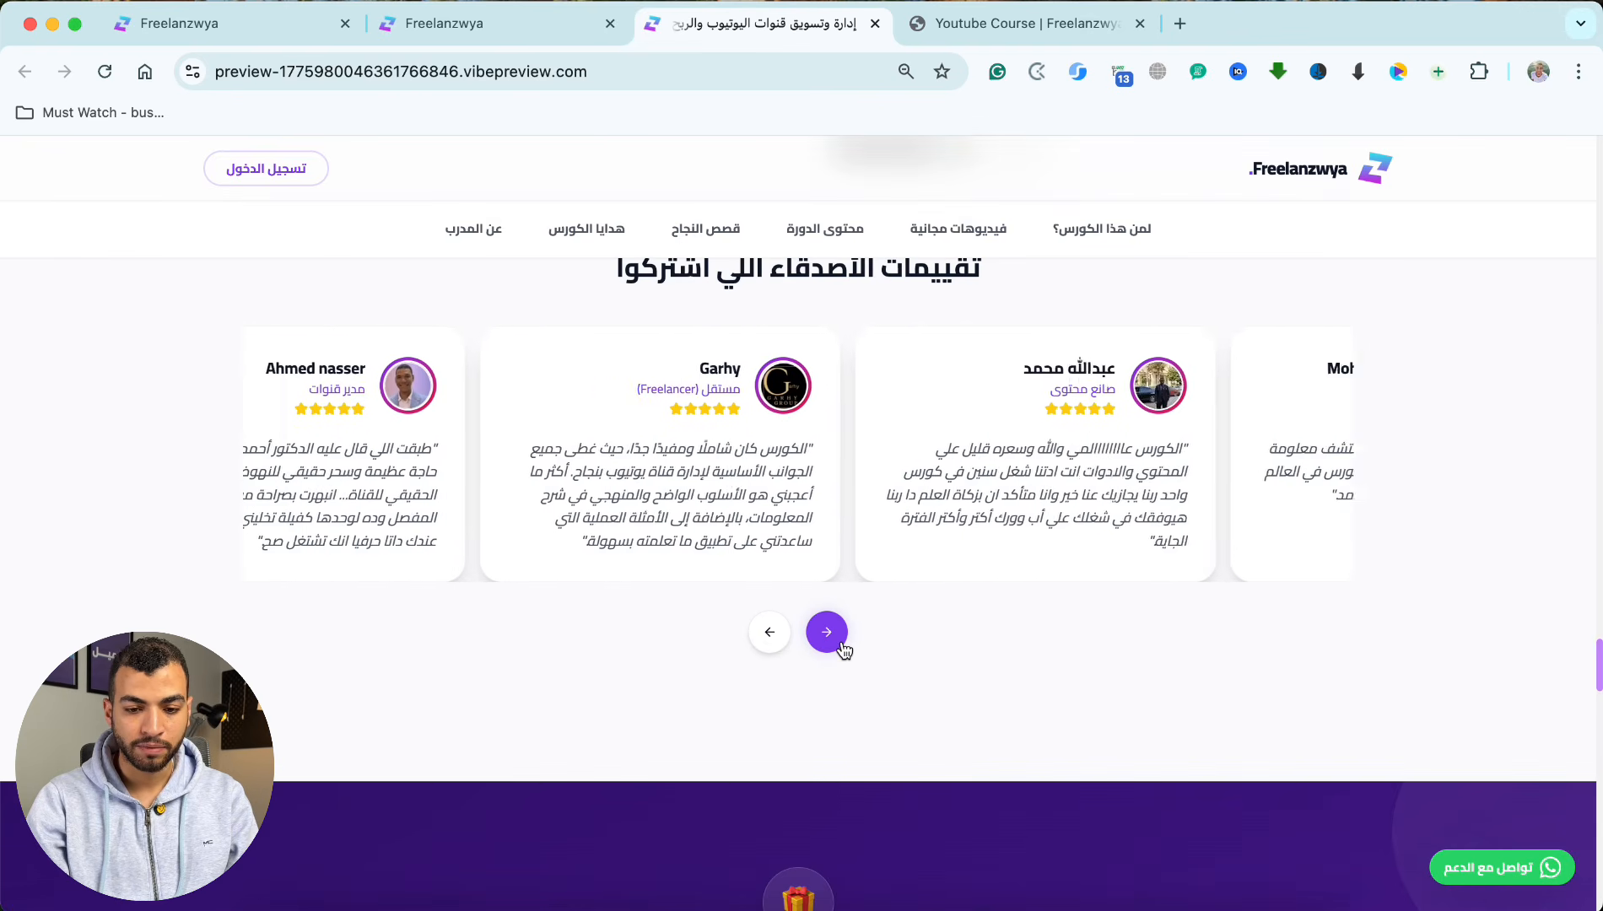
left_click(827, 632)
Step: Examine the new course page's gifts, client story and pricing sections, ending back at the page's hero section
scroll(844, 650, "down", 8)
scroll(843, 650, "down", 10)
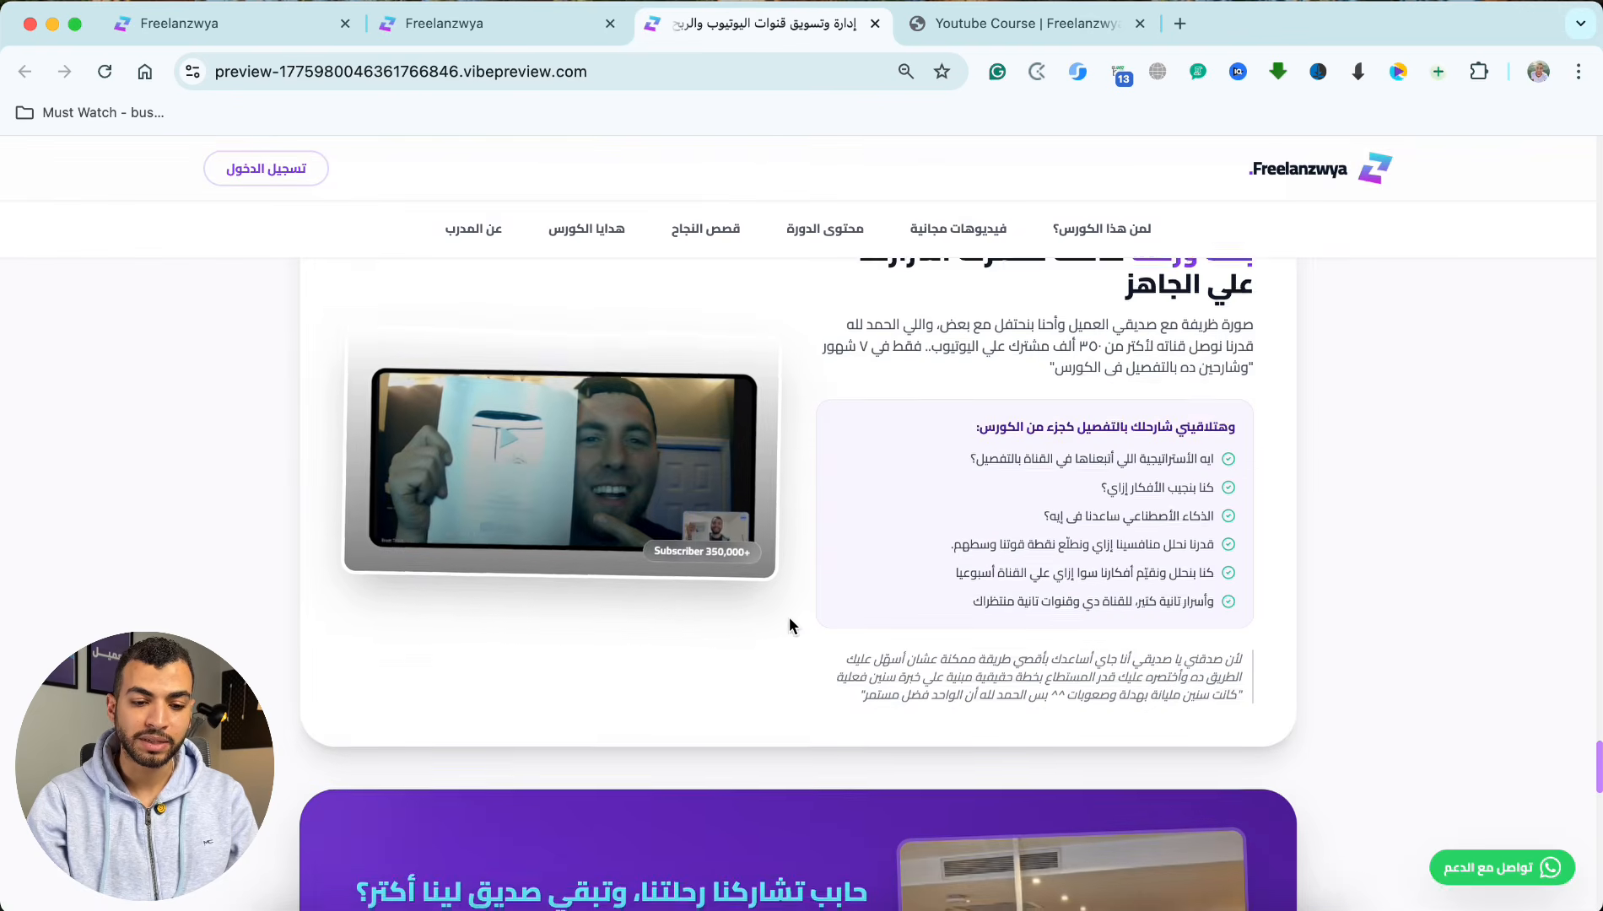
scroll(793, 626, "down", 20)
scroll(792, 626, "up", 3)
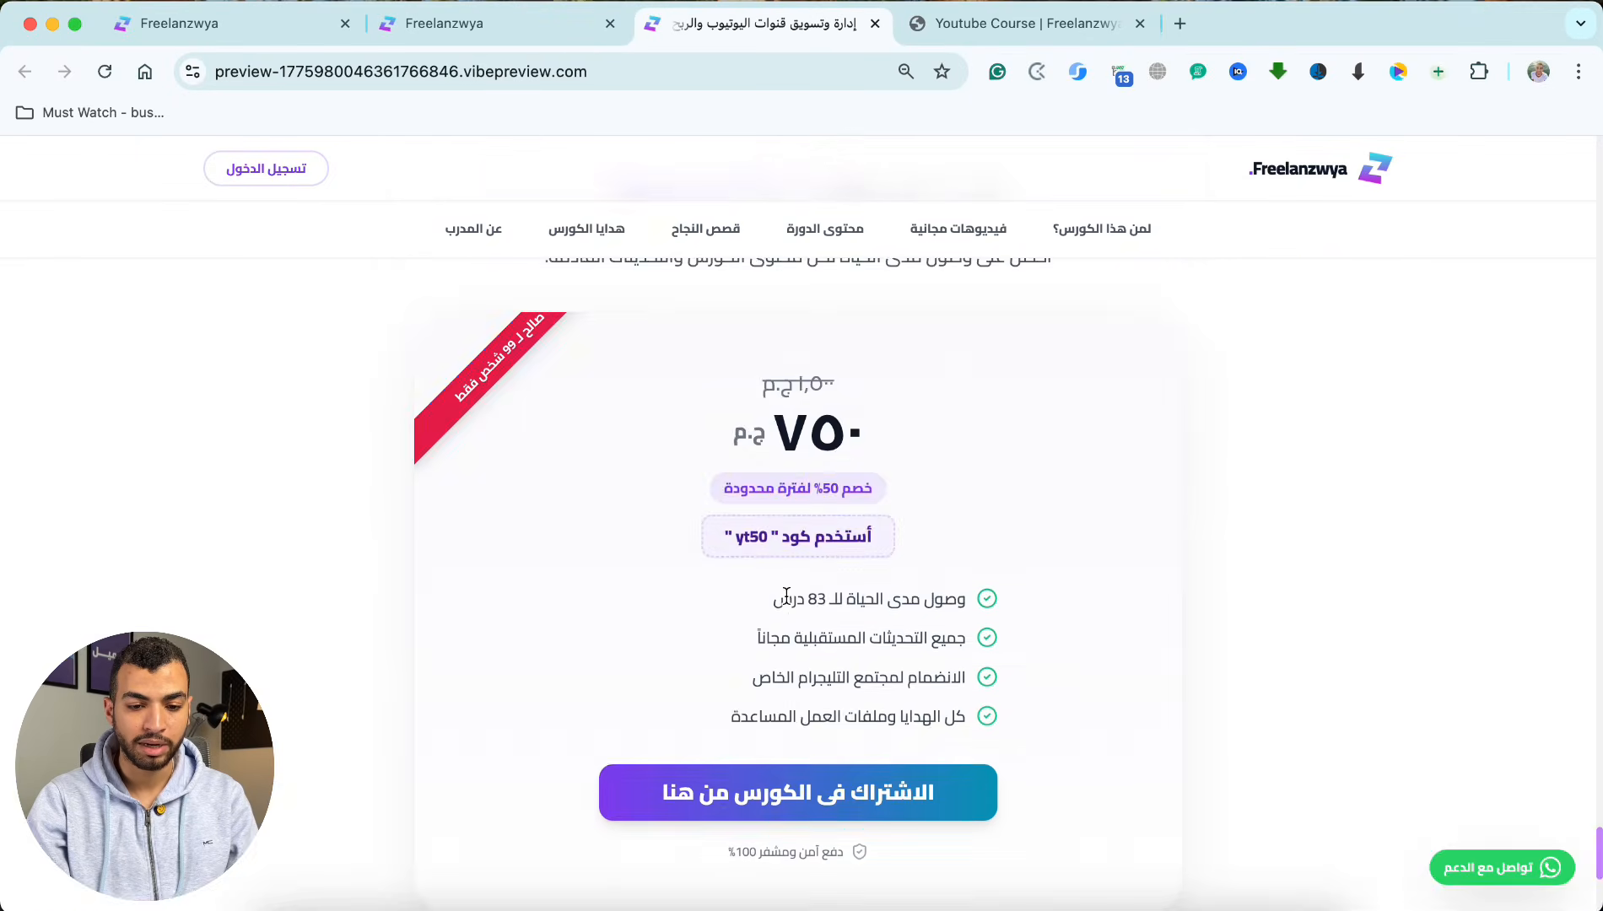
scroll(785, 591, "down", 6)
scroll(759, 422, "up", 15)
scroll(782, 397, "up", 20)
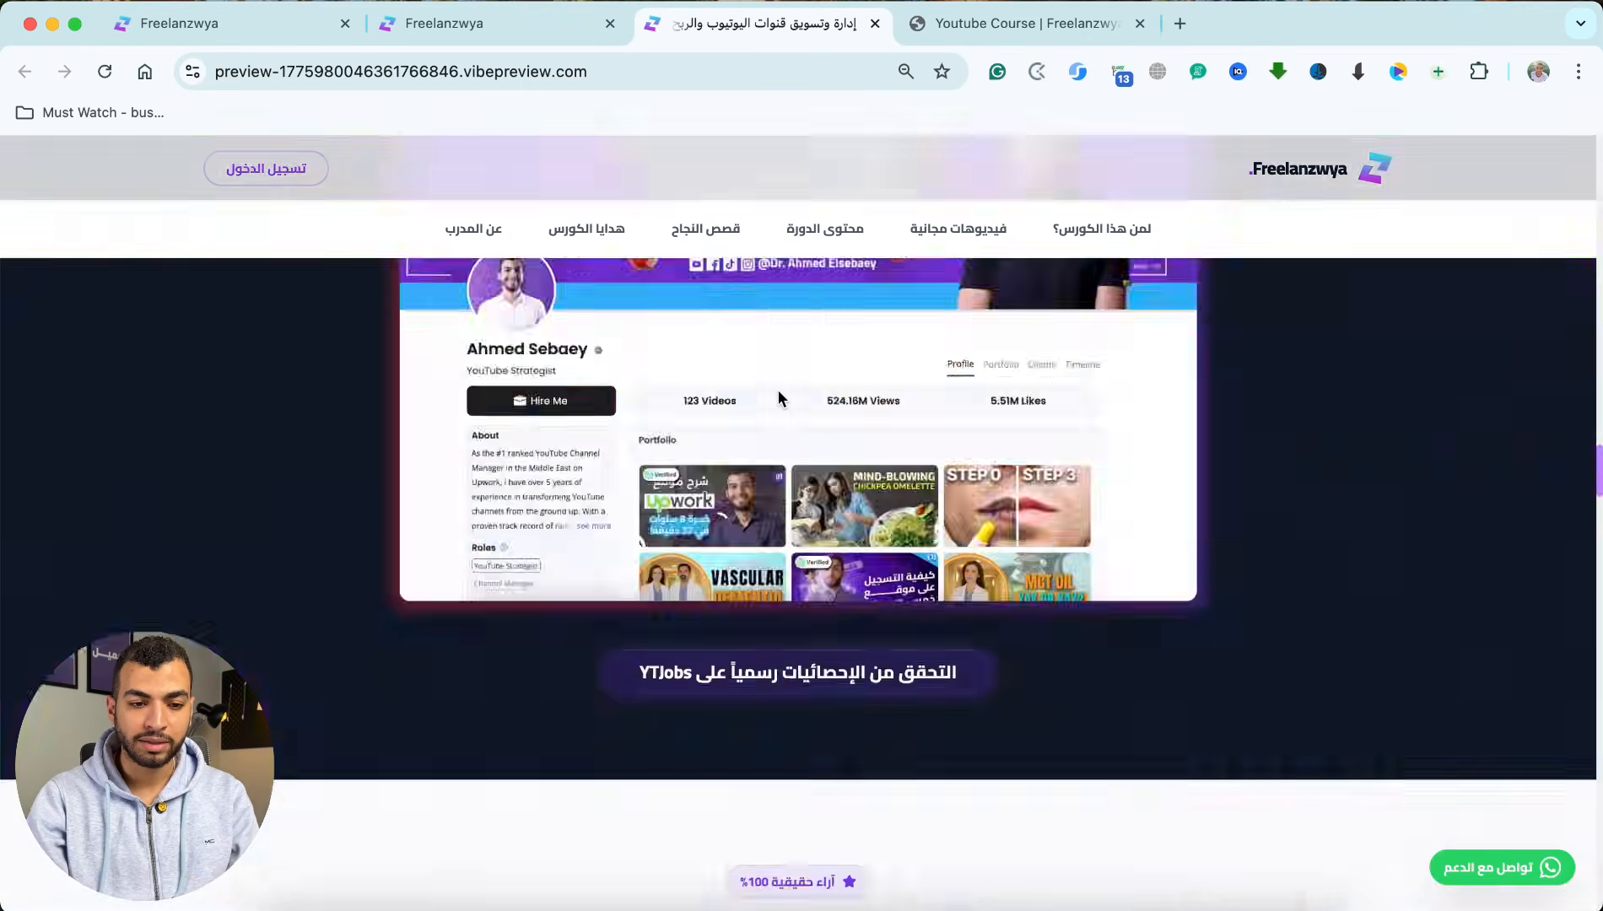
scroll(784, 378, "up", 3)
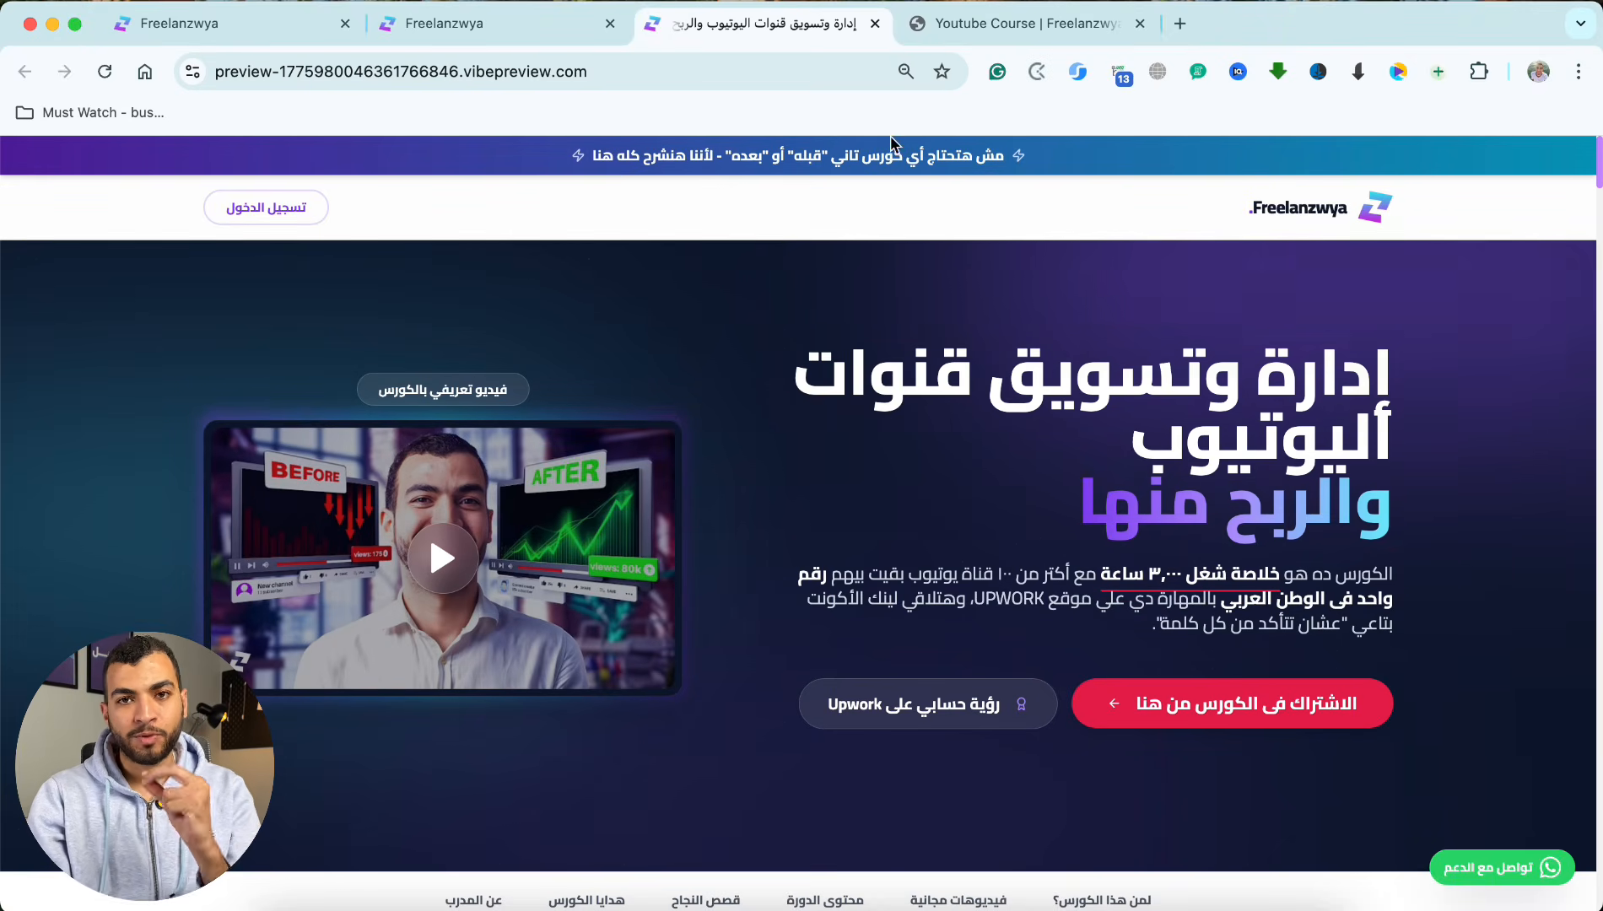
Step: Switch to the old YouTube course page and examine its hero, course content, bonus and footer sections
left_click(1004, 25)
scroll(876, 242, "down", 1)
scroll(877, 242, "down", 2)
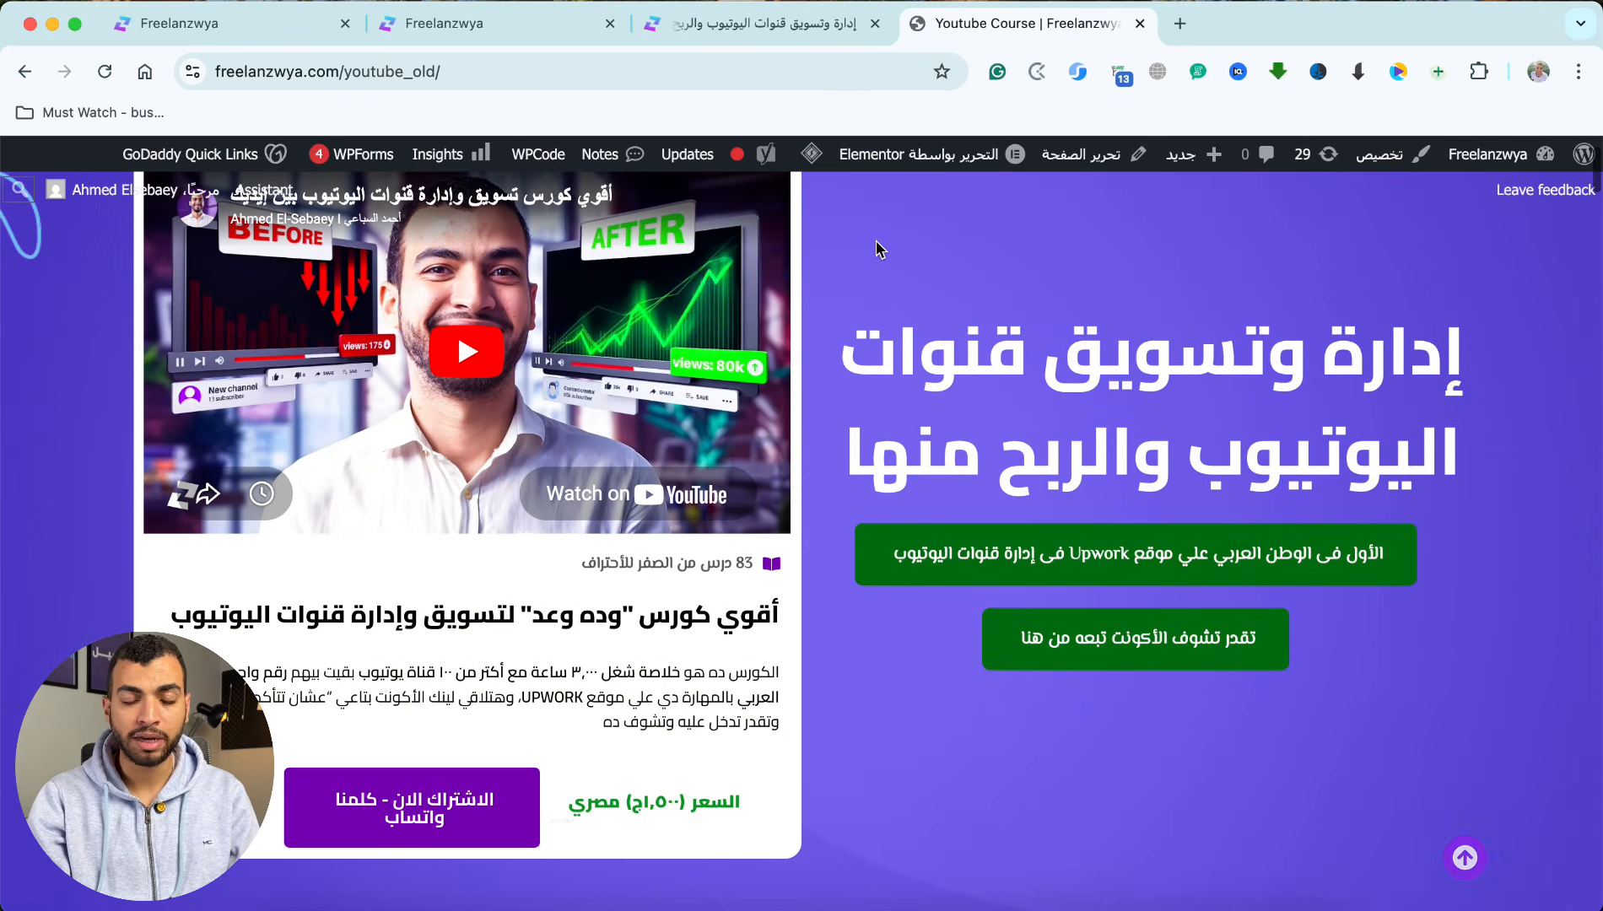
scroll(877, 244, "down", 2)
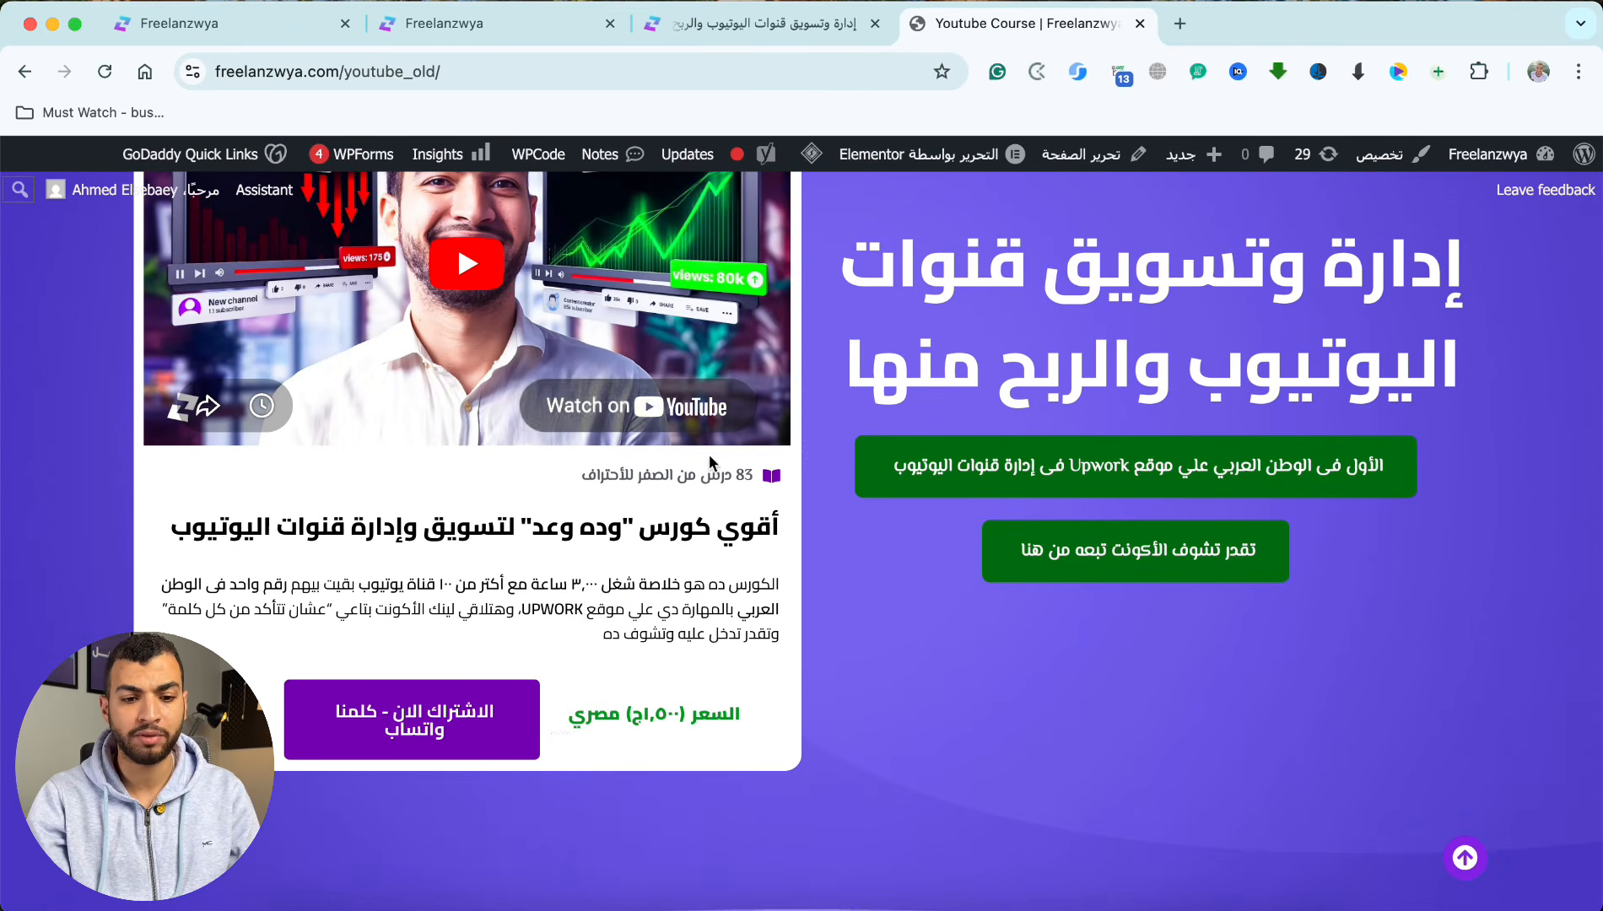
scroll(709, 453, "down", 15)
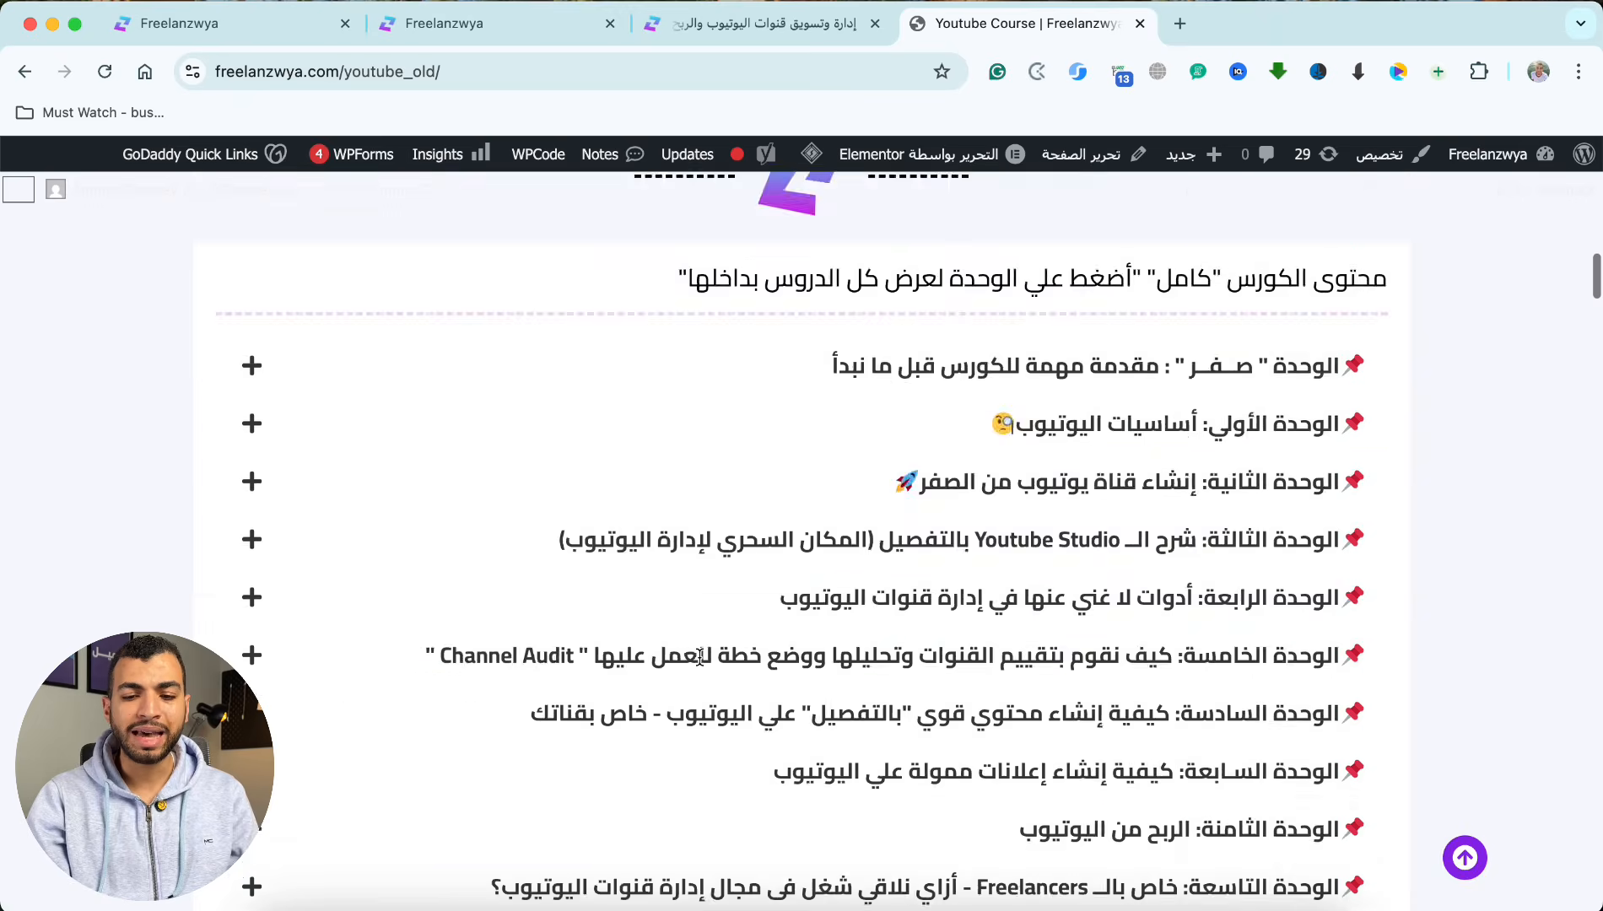
scroll(699, 656, "down", 20)
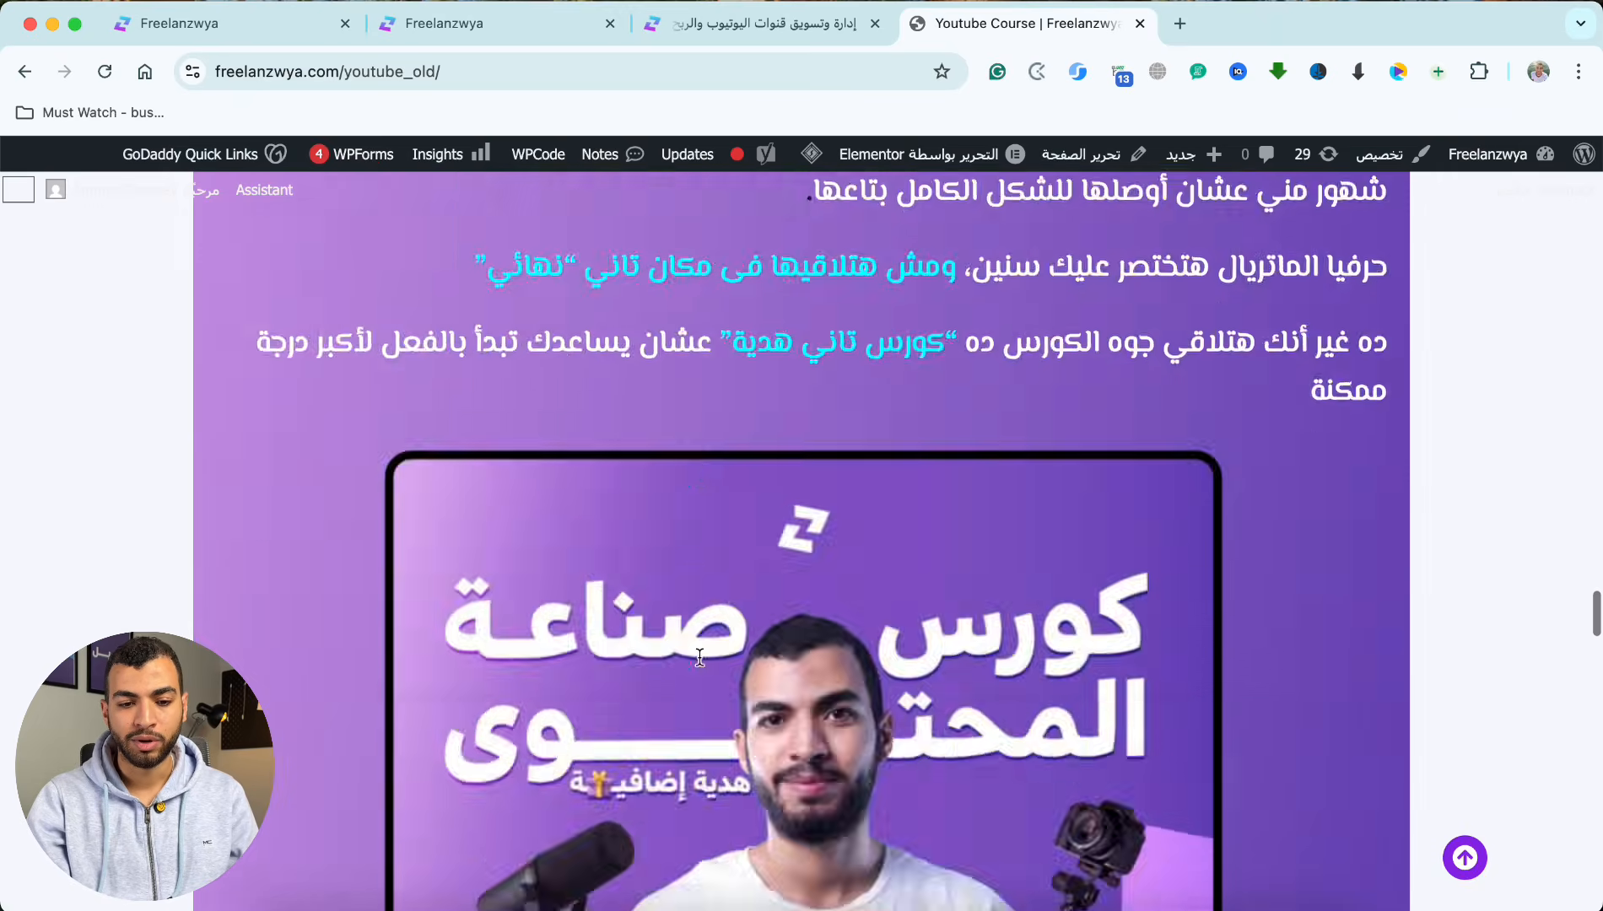
scroll(699, 657, "down", 20)
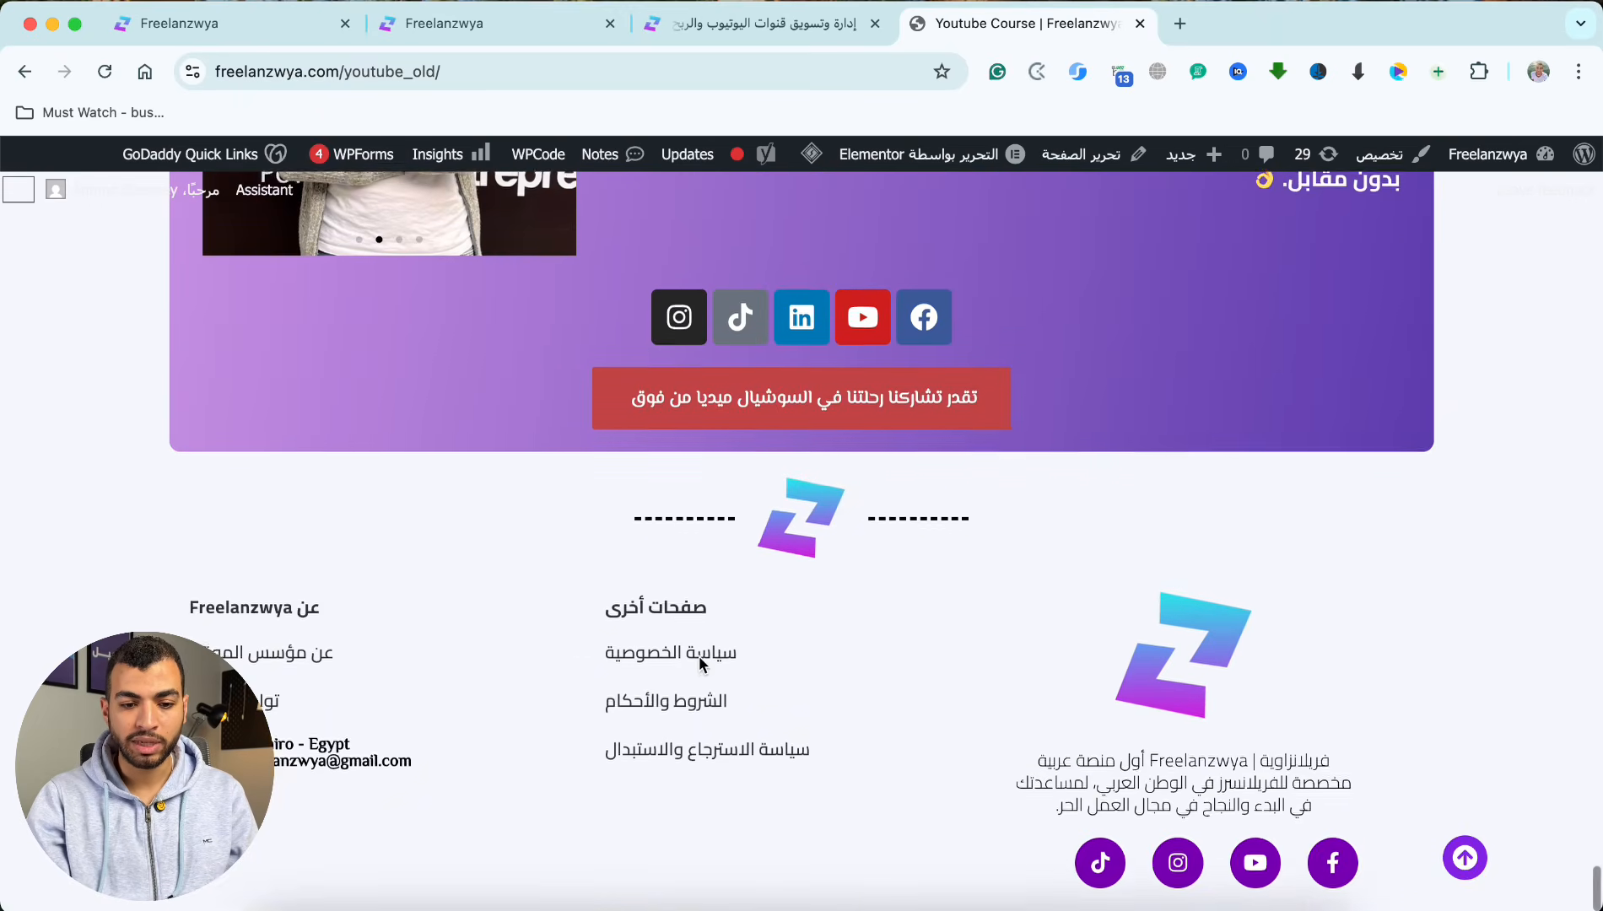
scroll(700, 664, "up", 20)
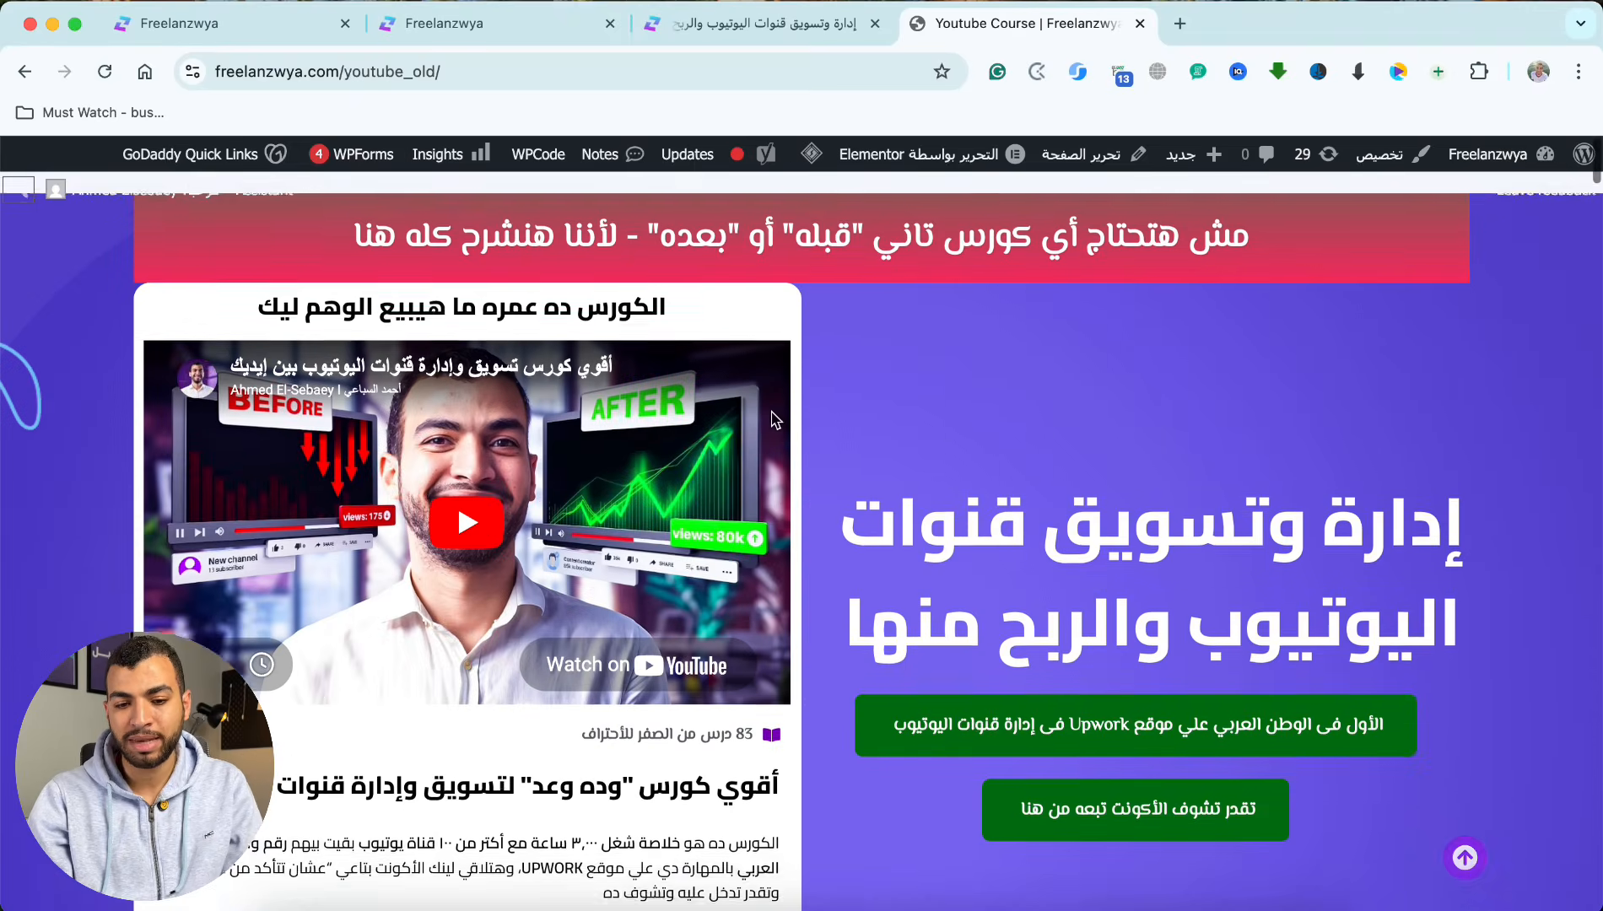
Step: Return to the new course page and compare its free lessons, statistics and testimonials with the old design
key("ctrl+shift+Tab")
scroll(739, 348, "down", 10)
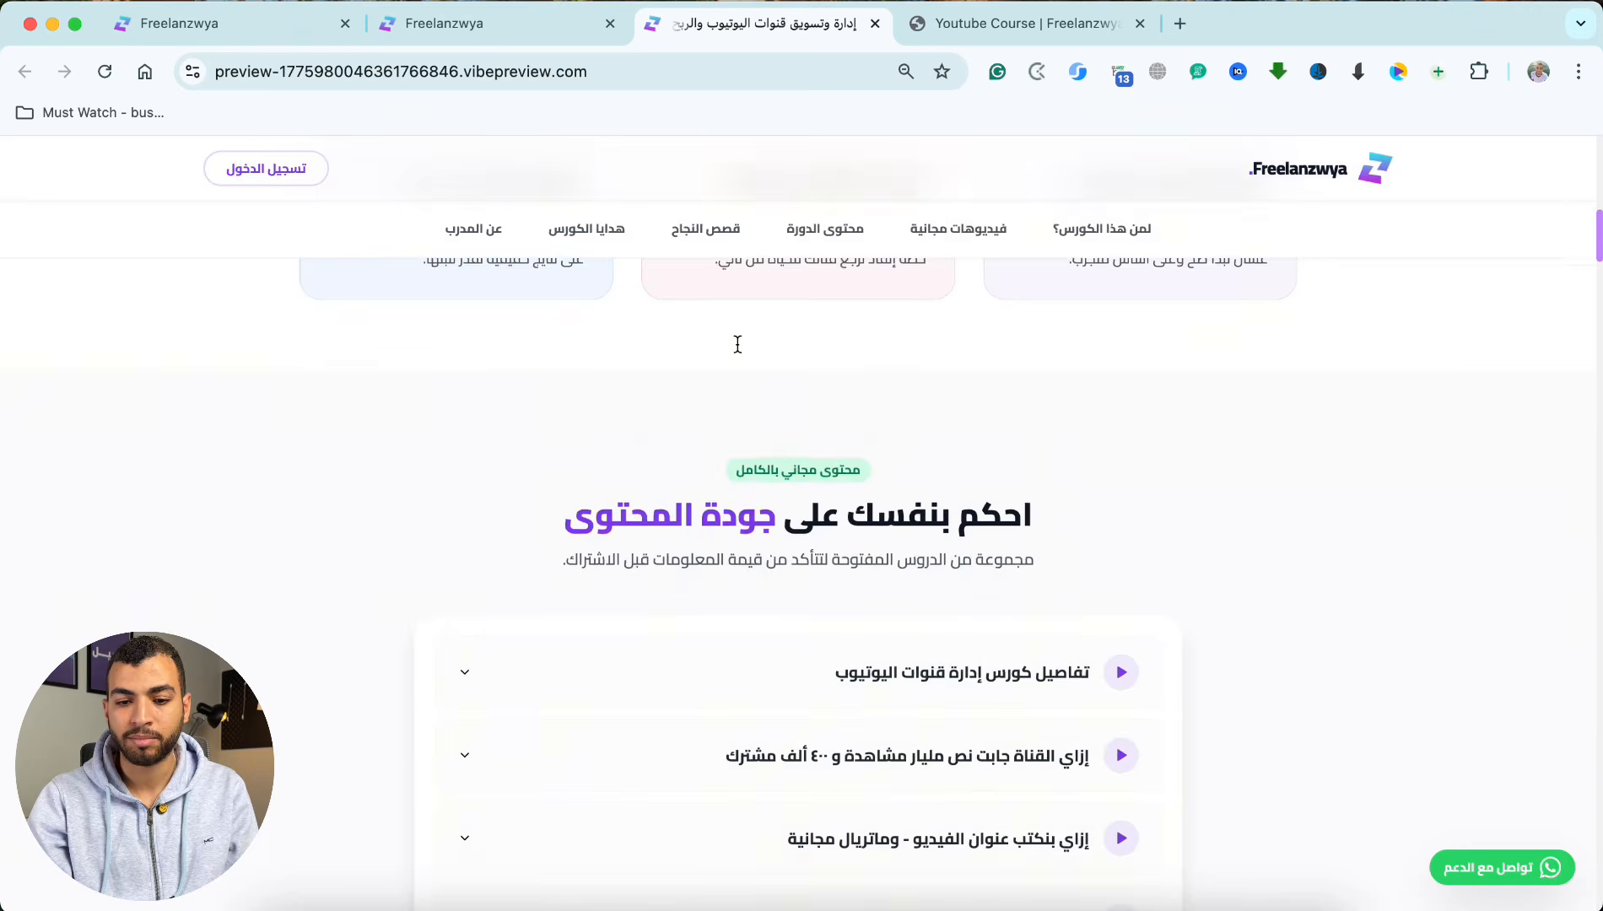
scroll(737, 343, "up", 10)
scroll(738, 344, "down", 15)
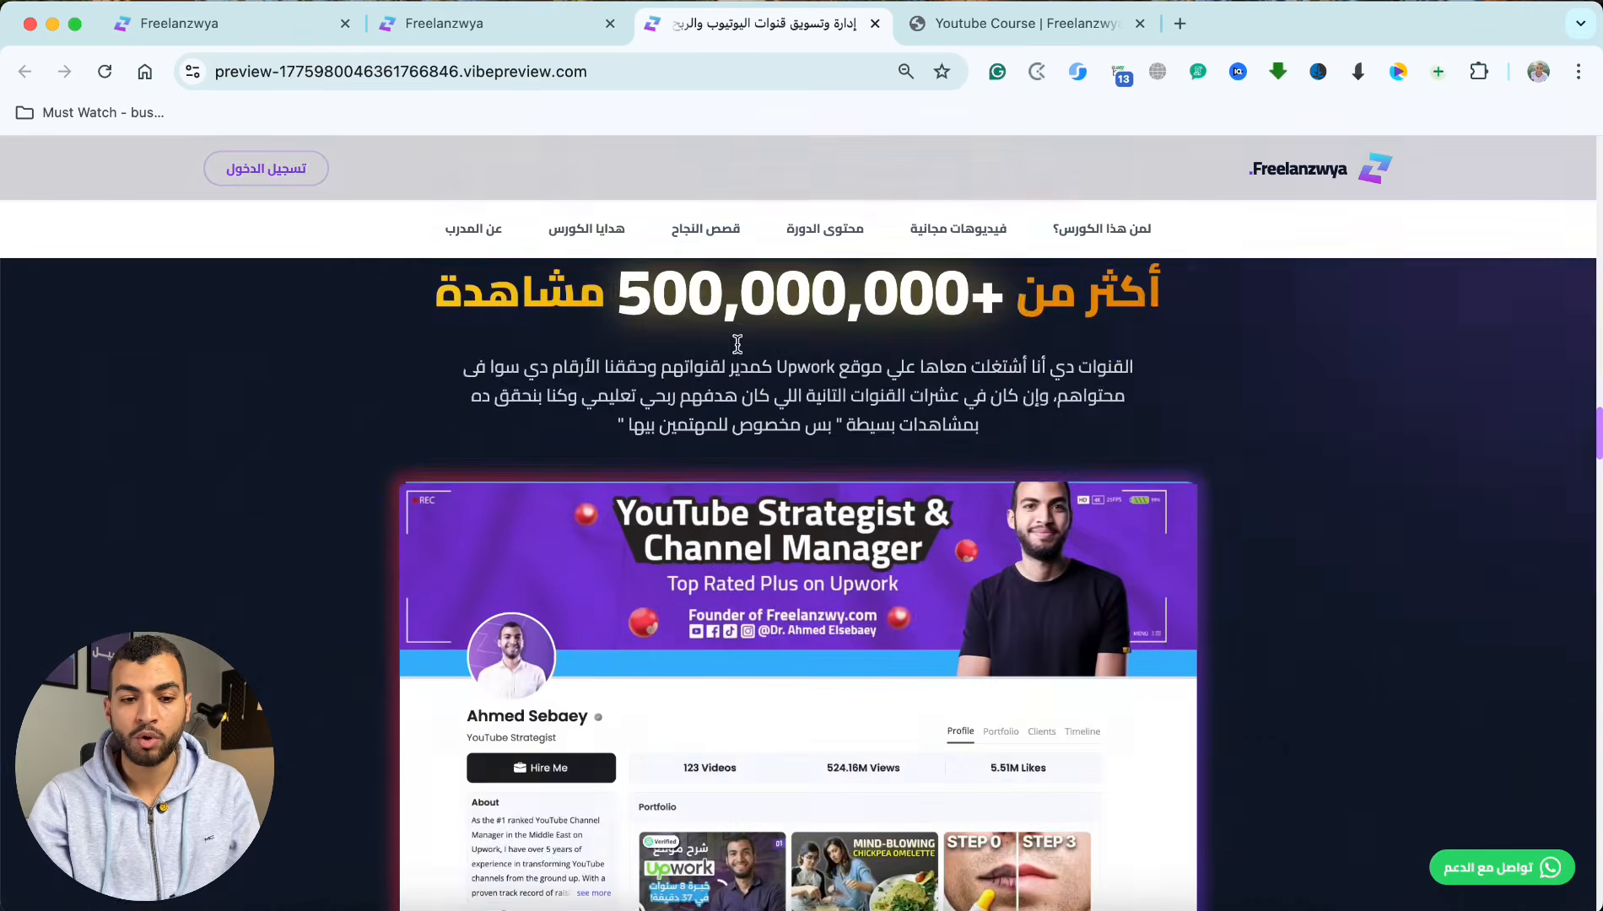
scroll(737, 343, "down", 15)
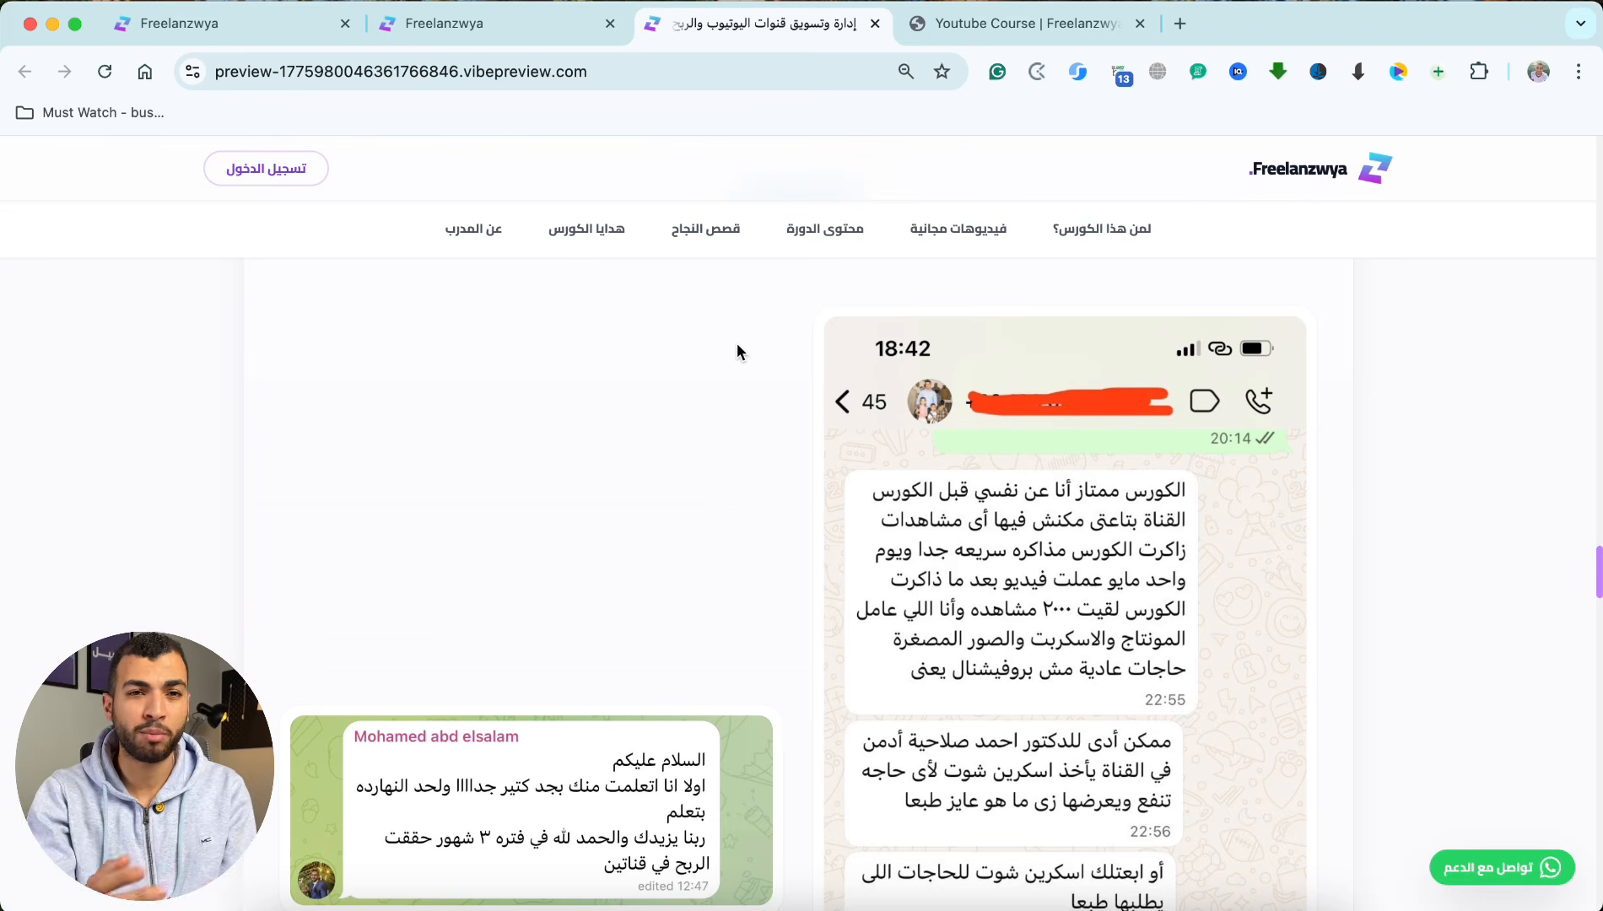
Step: Switch to the HighLevel dashboard, open the Labs settings and check whether the AI Studio feature is enabled
key("super+1")
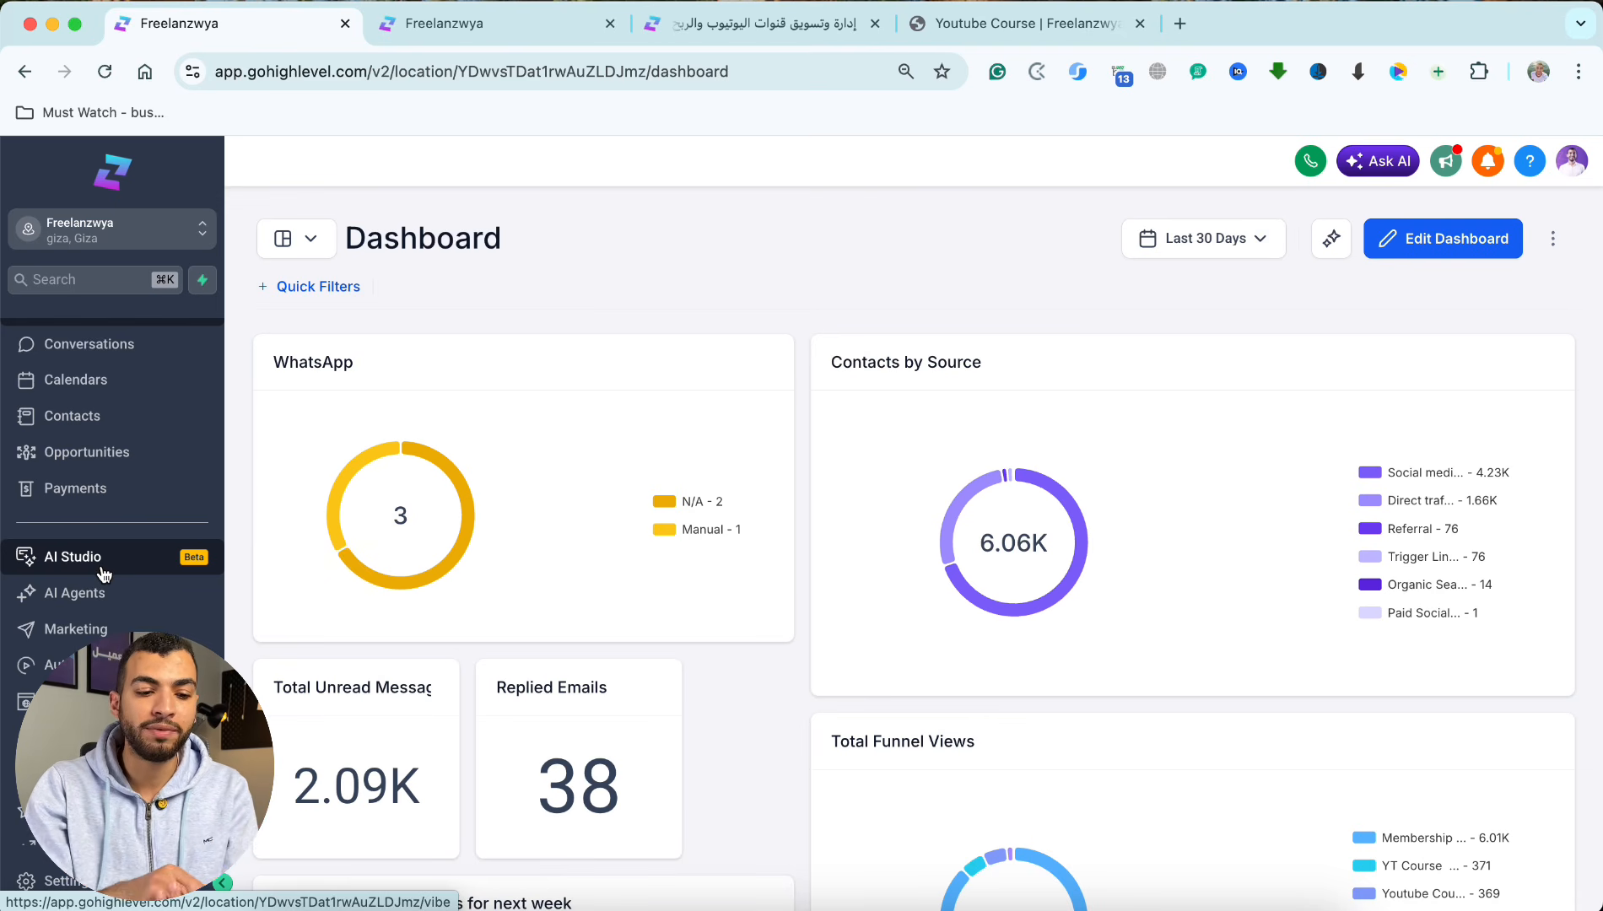
scroll(109, 524, "down", 4)
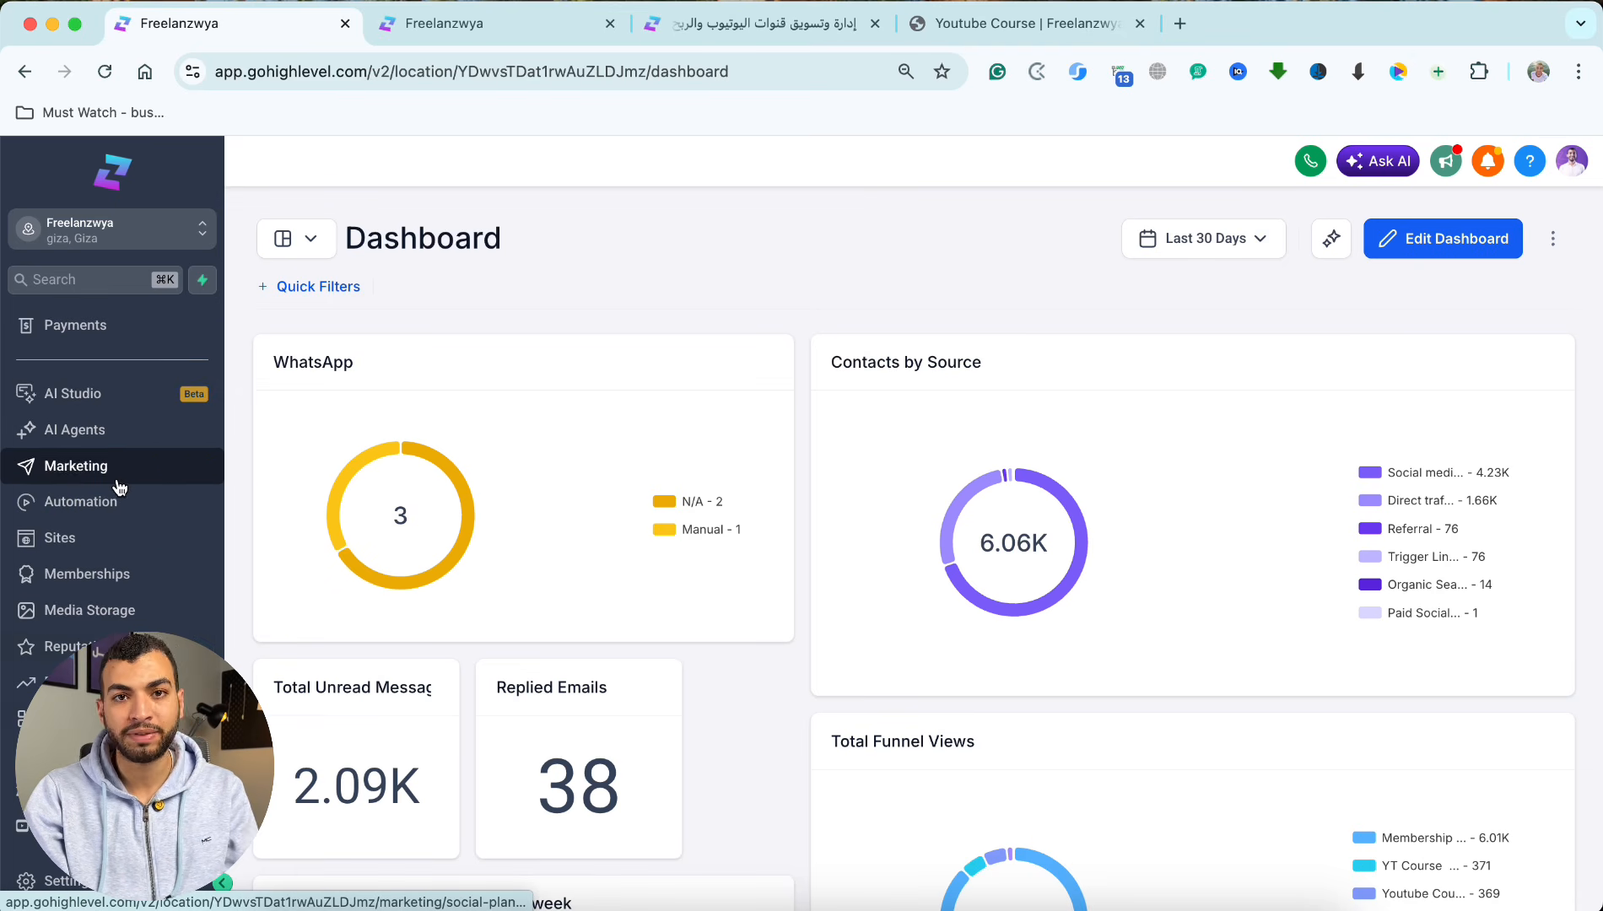
left_click(39, 903)
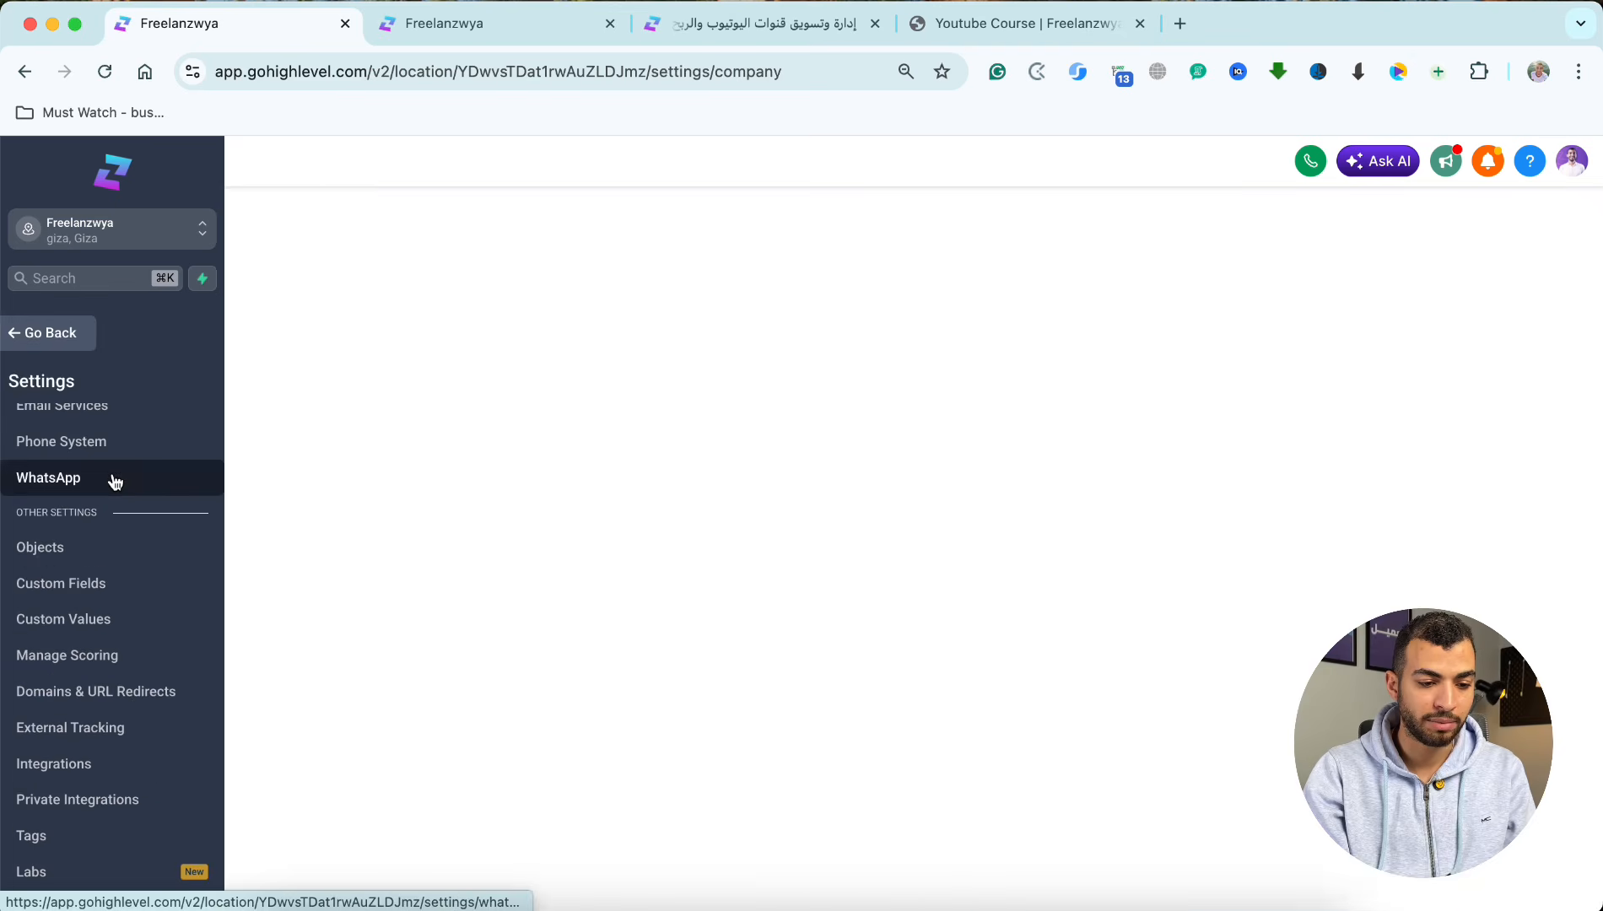
scroll(110, 481, "down", 2)
left_click(30, 815)
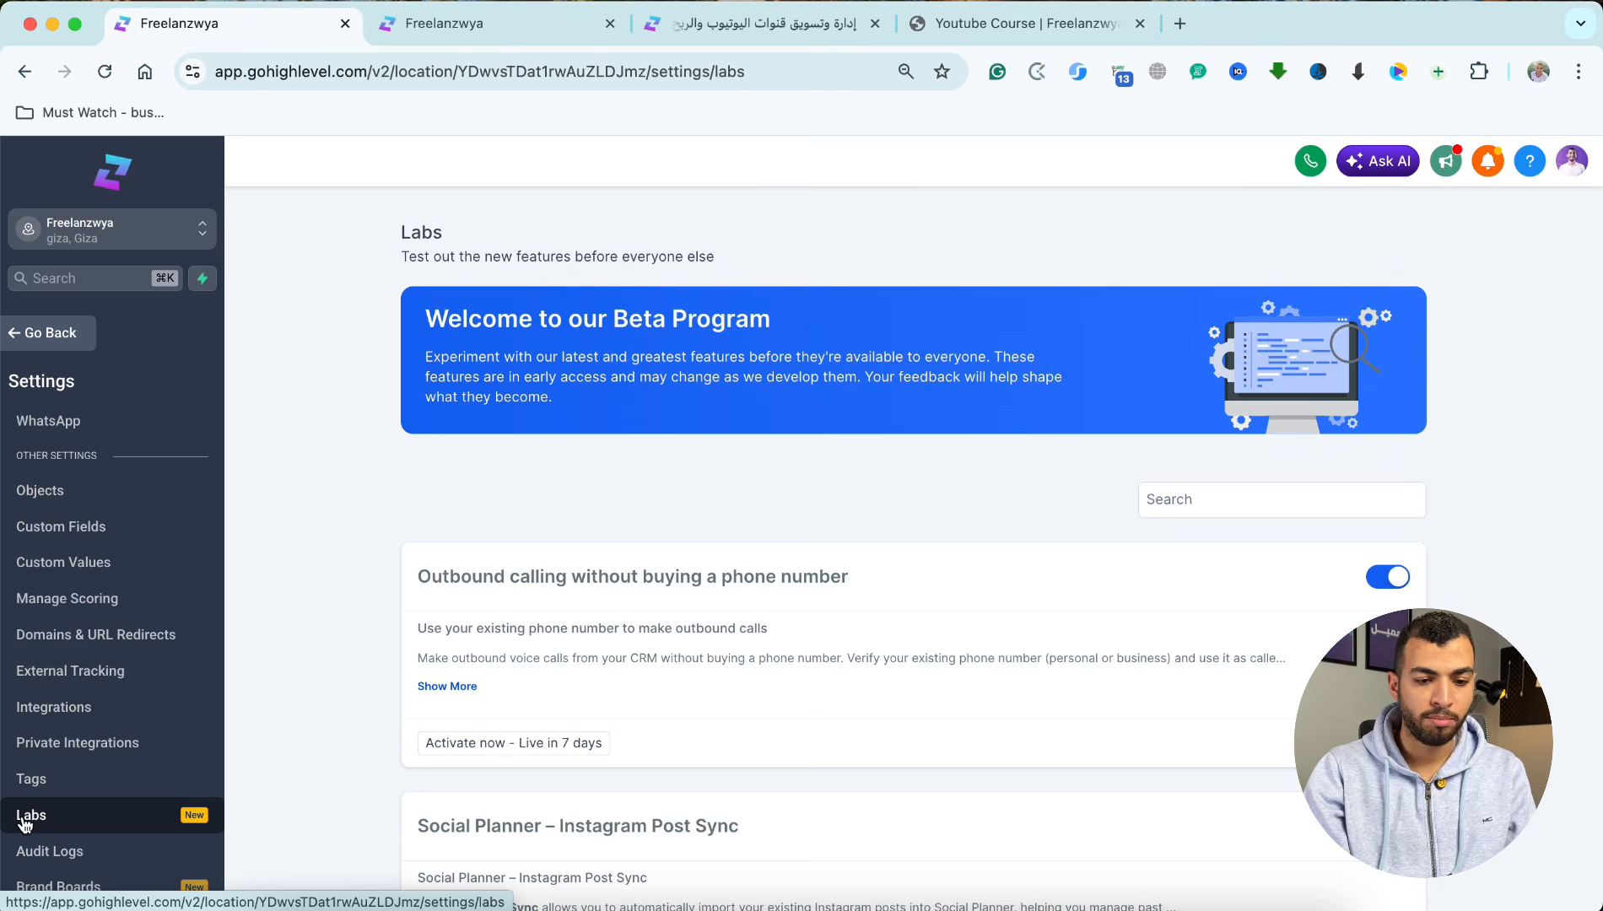
scroll(530, 694, "down", 10)
scroll(530, 699, "down", 11)
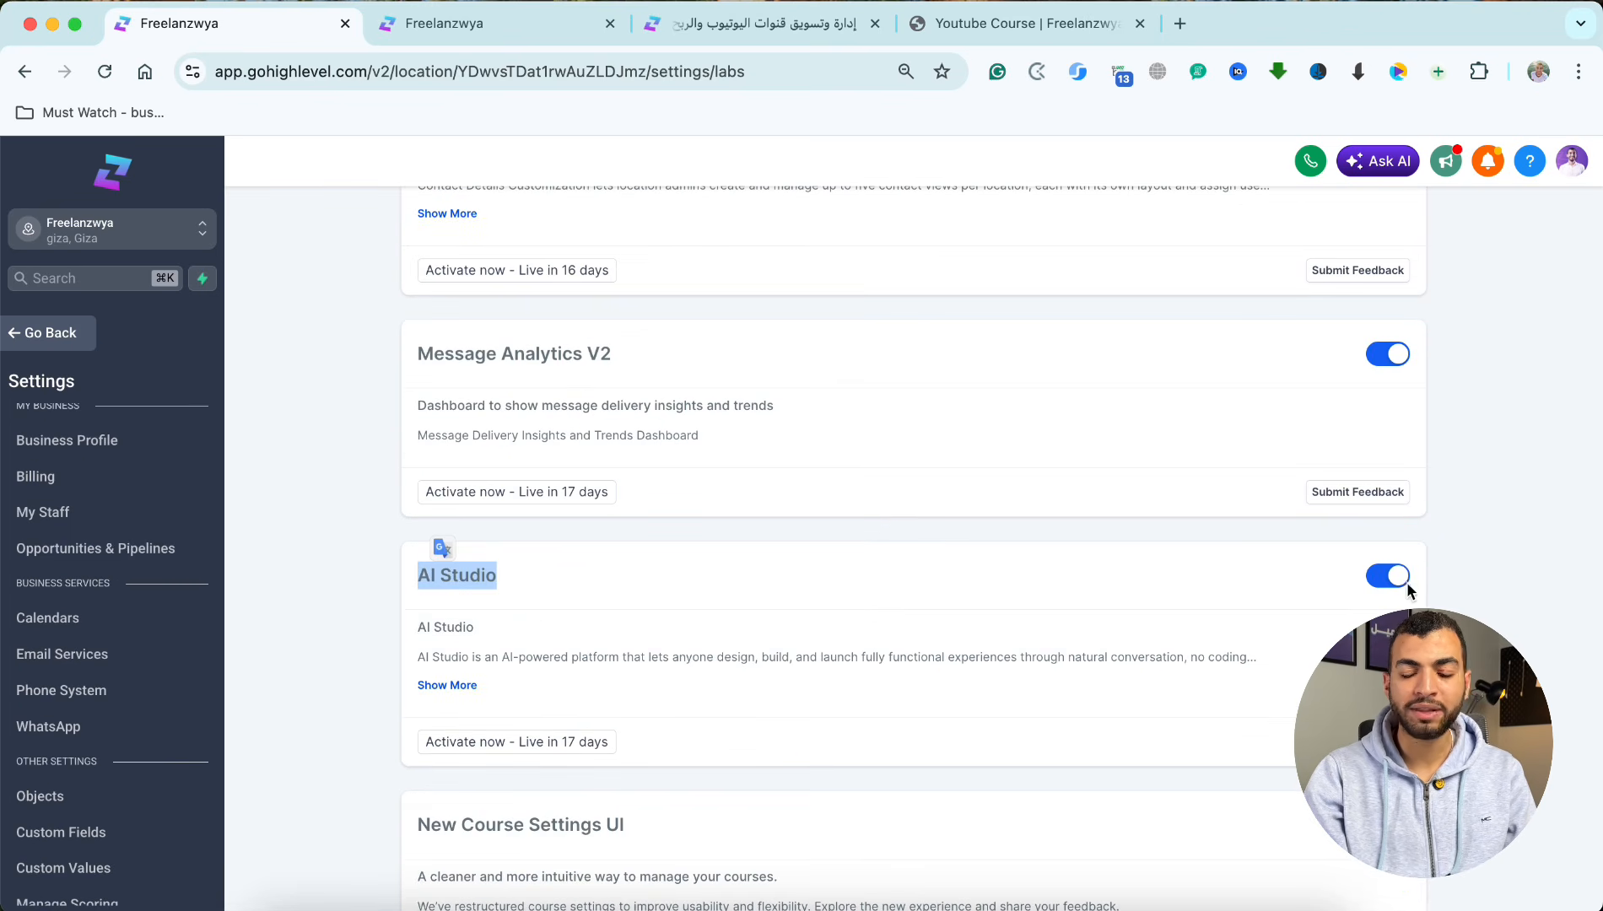
Step: Leave the settings, open AI Studio and bring its recently viewed projects into view
left_click(50, 339)
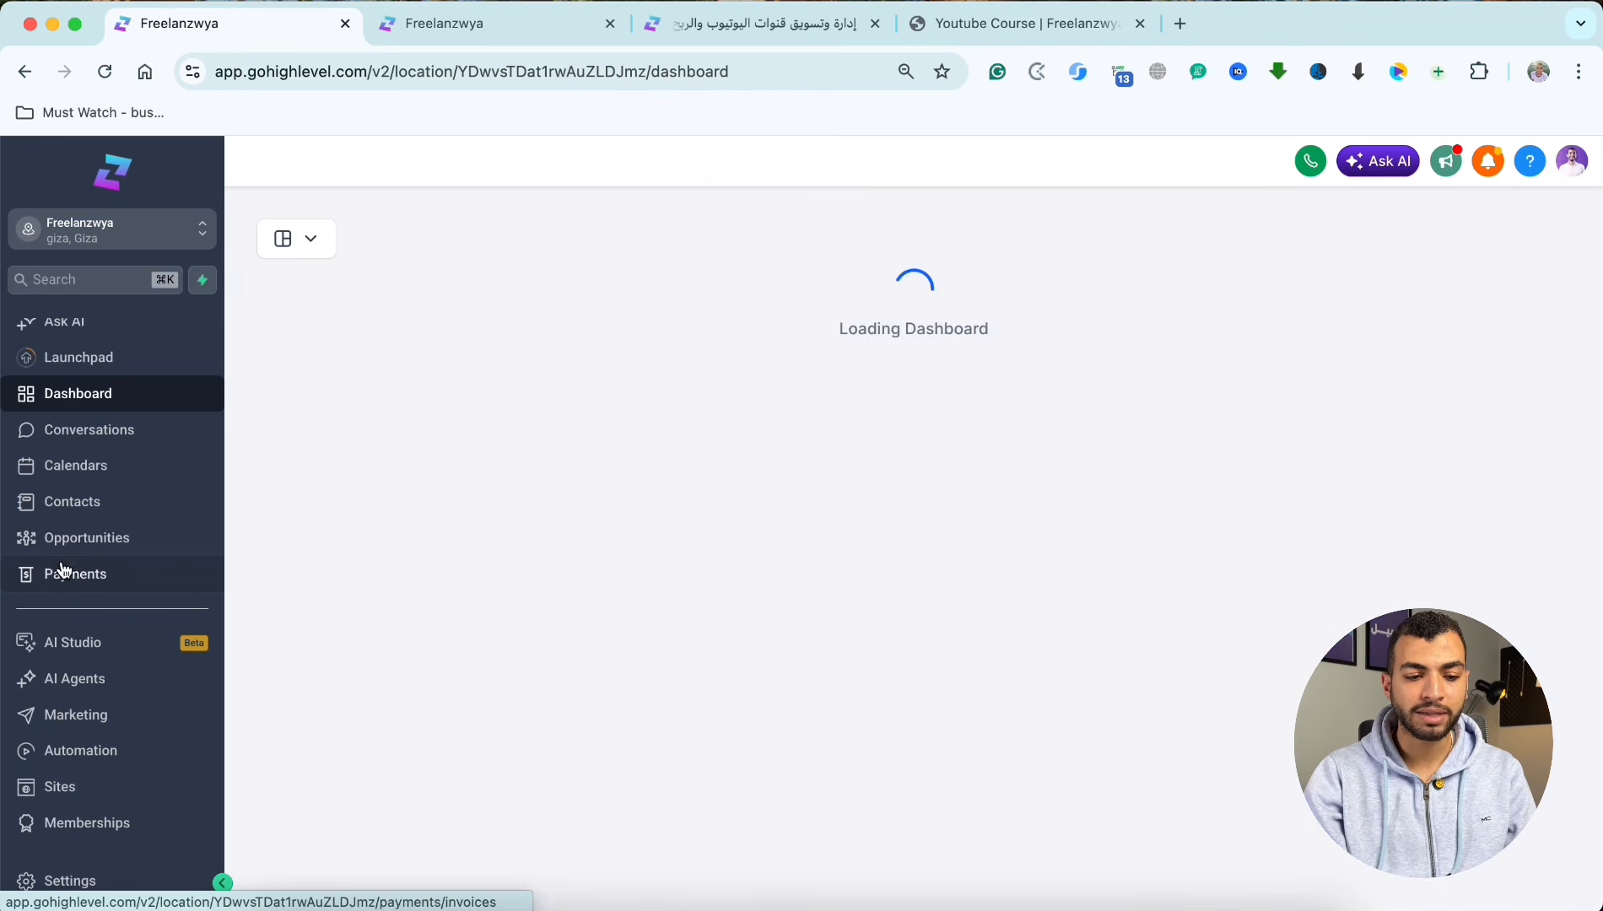
scroll(61, 565, "down", 2)
left_click(94, 491)
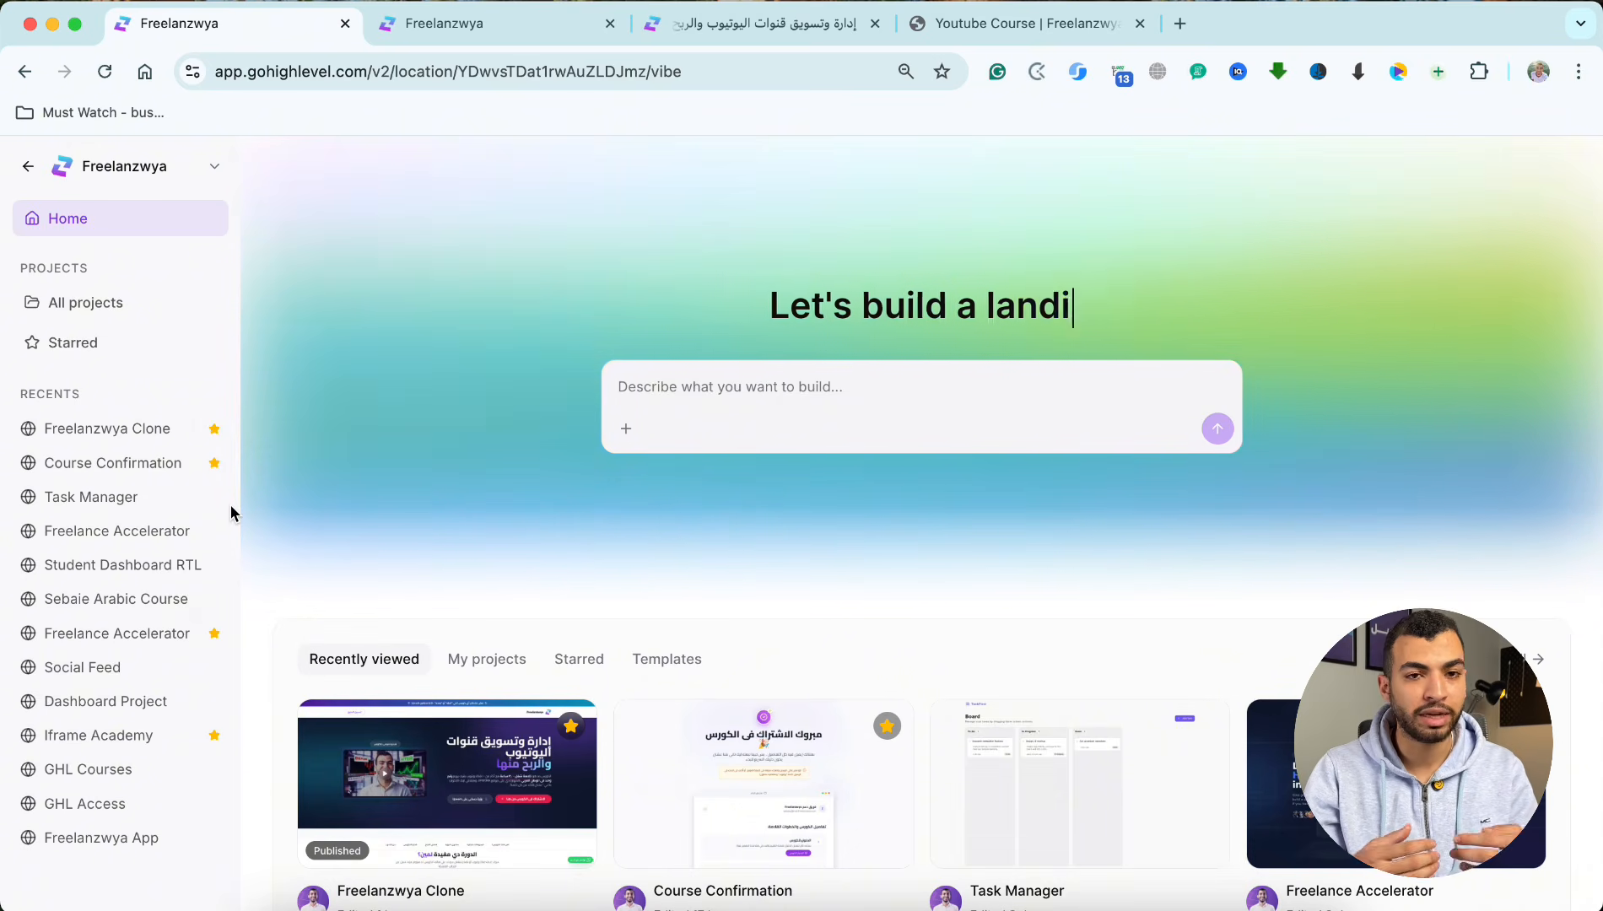
scroll(591, 629, "down", 2)
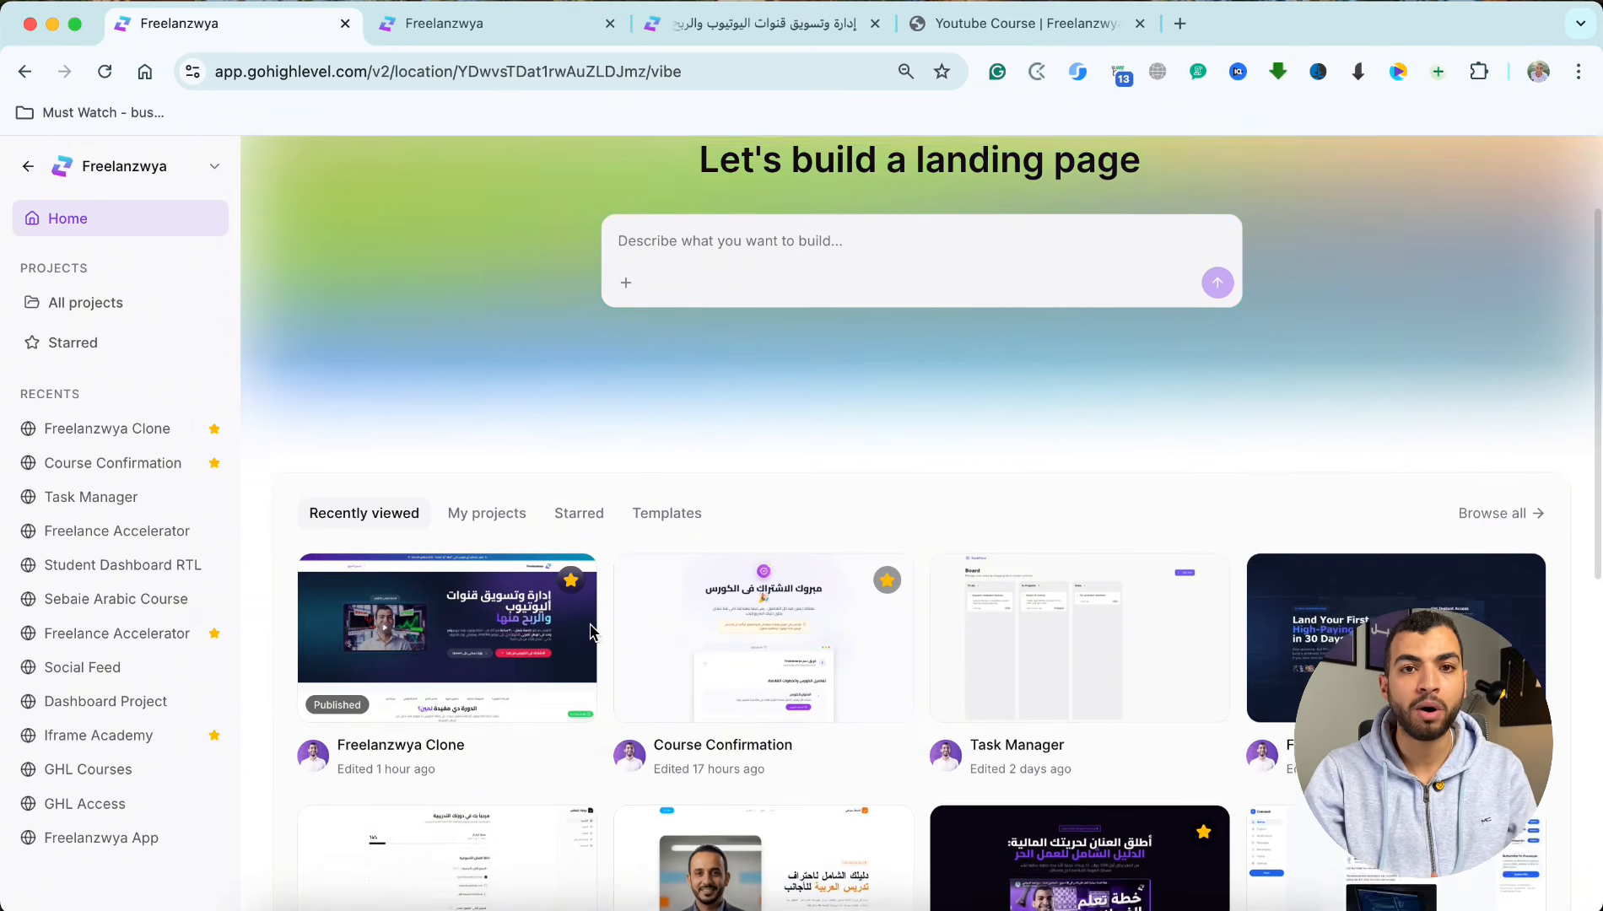
Step: Open the Course Confirmation project and examine its confirmation page preview, including the course details and next steps
scroll(590, 633, "down", 1)
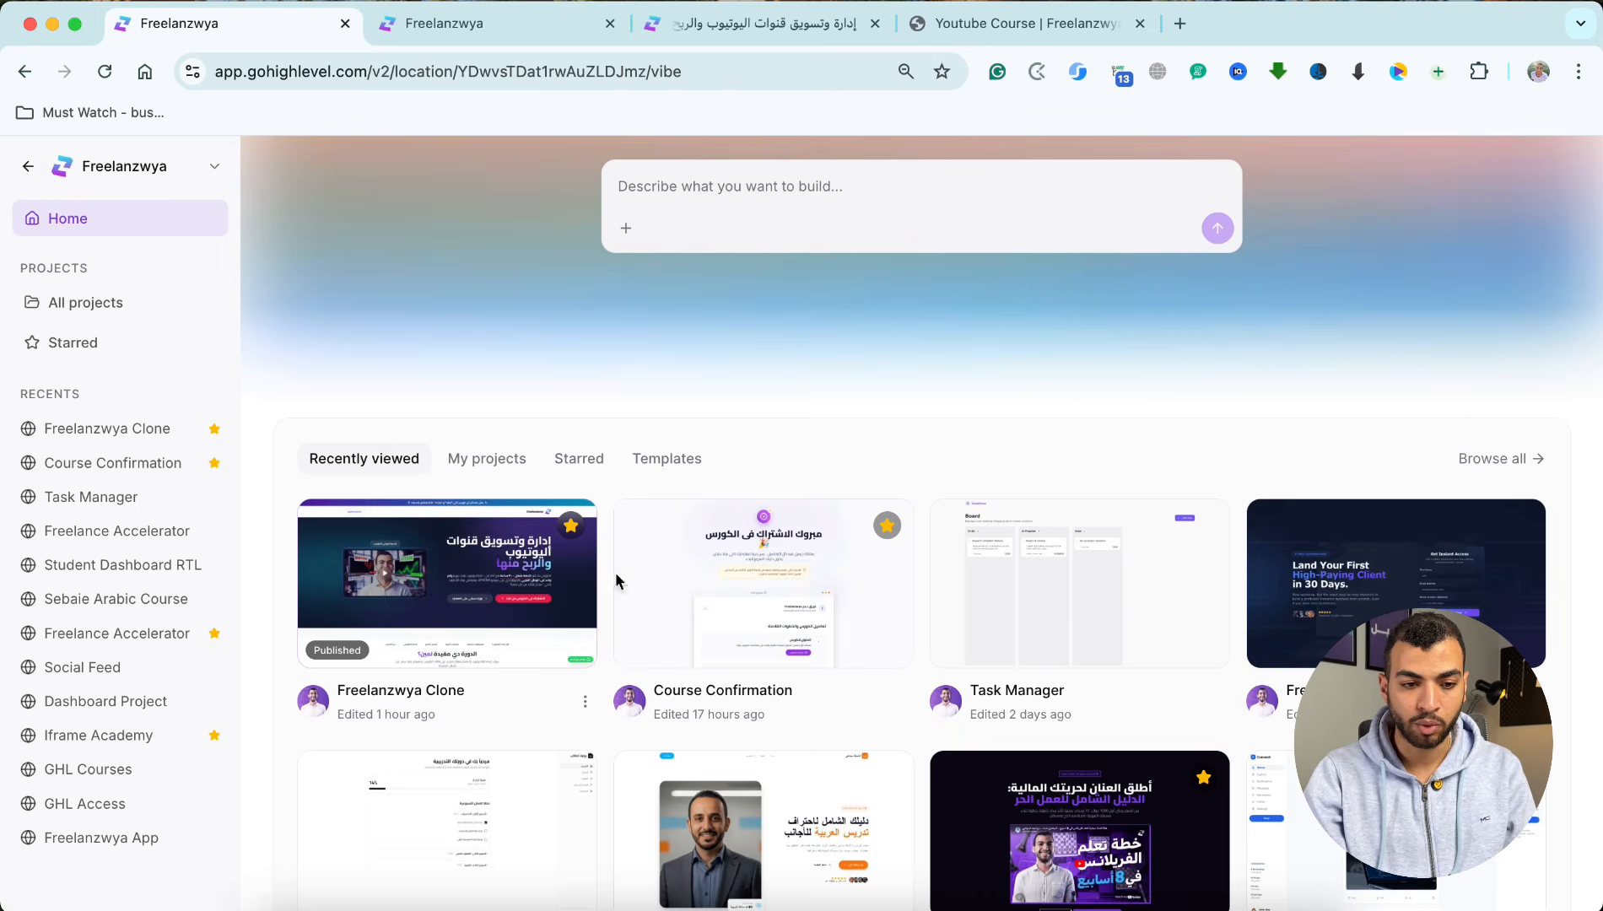
left_click(735, 596)
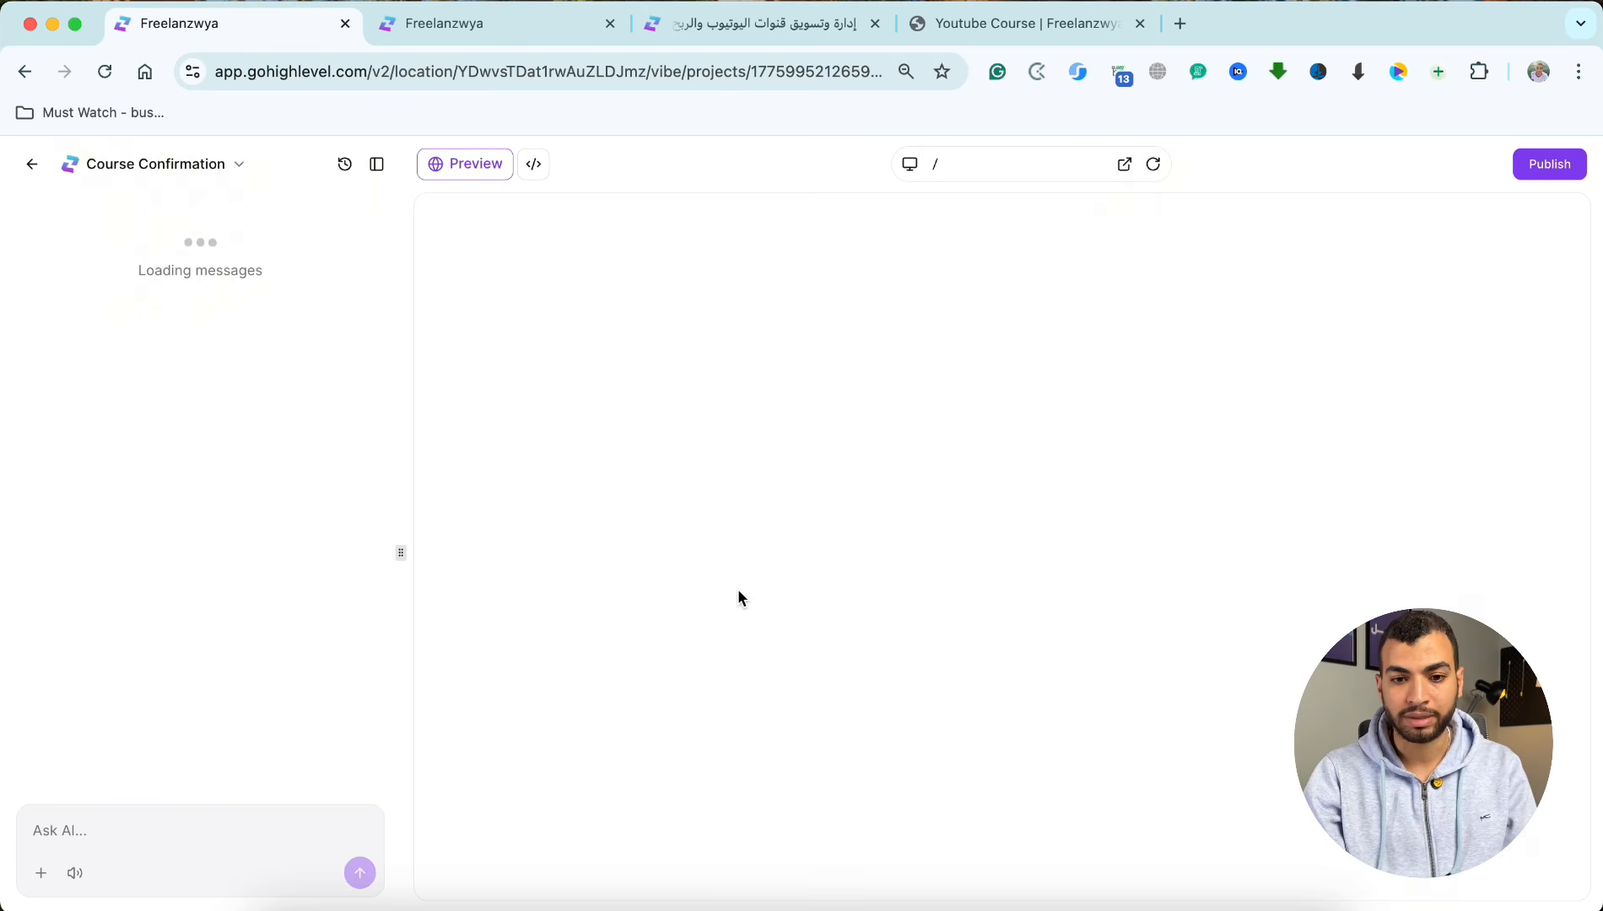
scroll(970, 574, "down", 10)
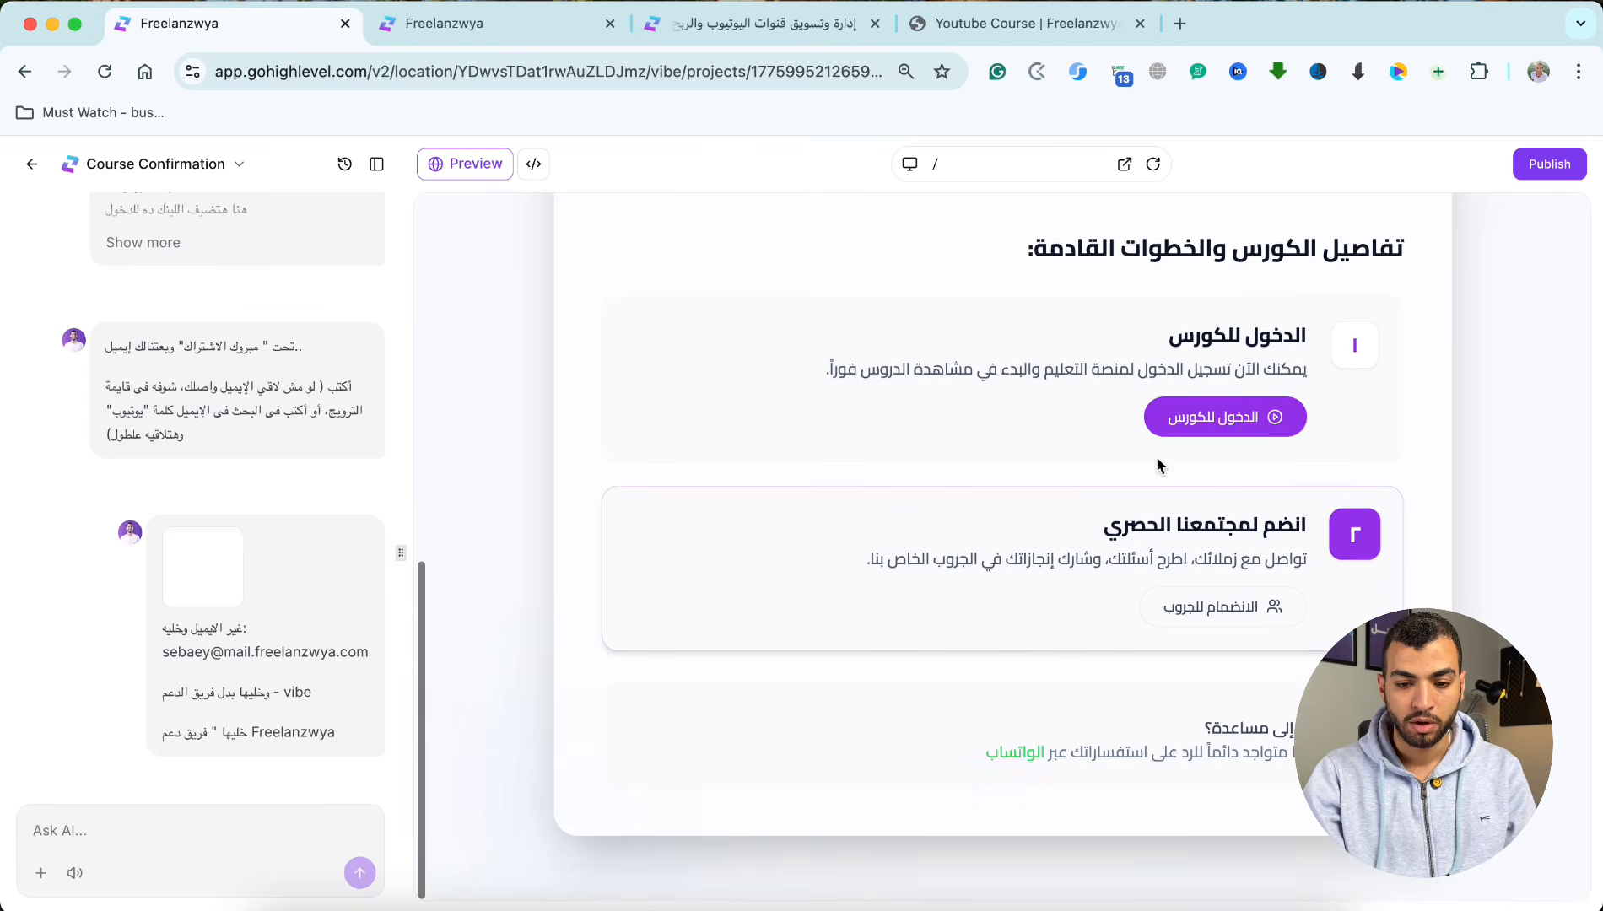
scroll(1117, 465, "up", 1)
scroll(1035, 477, "up", 5)
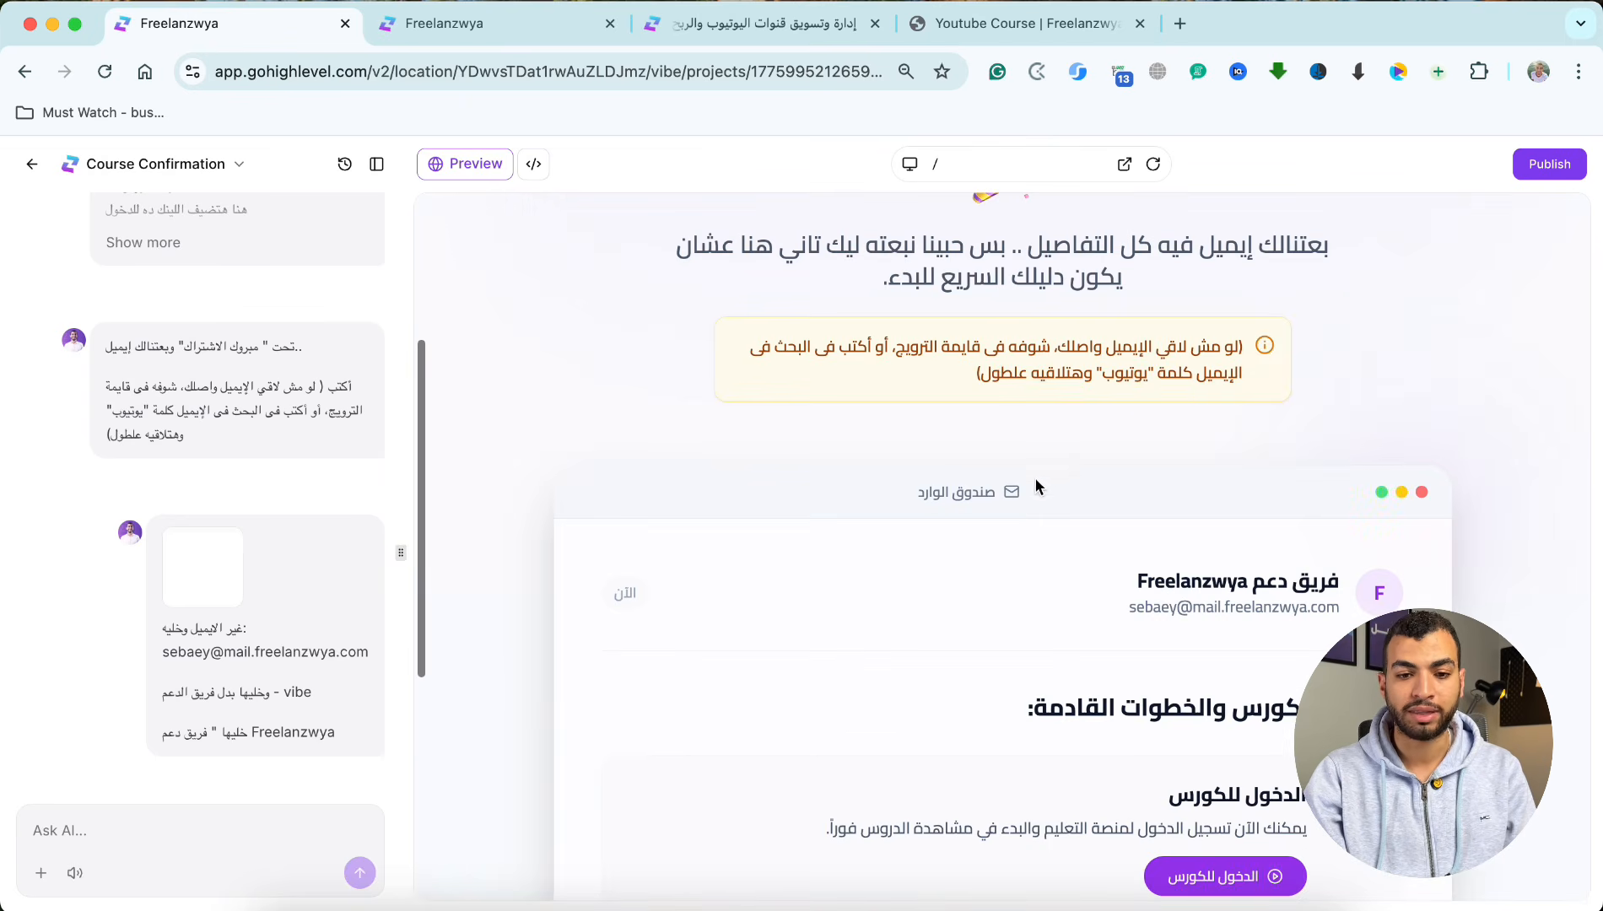
Step: Review the prompts in the Course Confirmation chat history alongside the resulting page
scroll(329, 422, "up", 15)
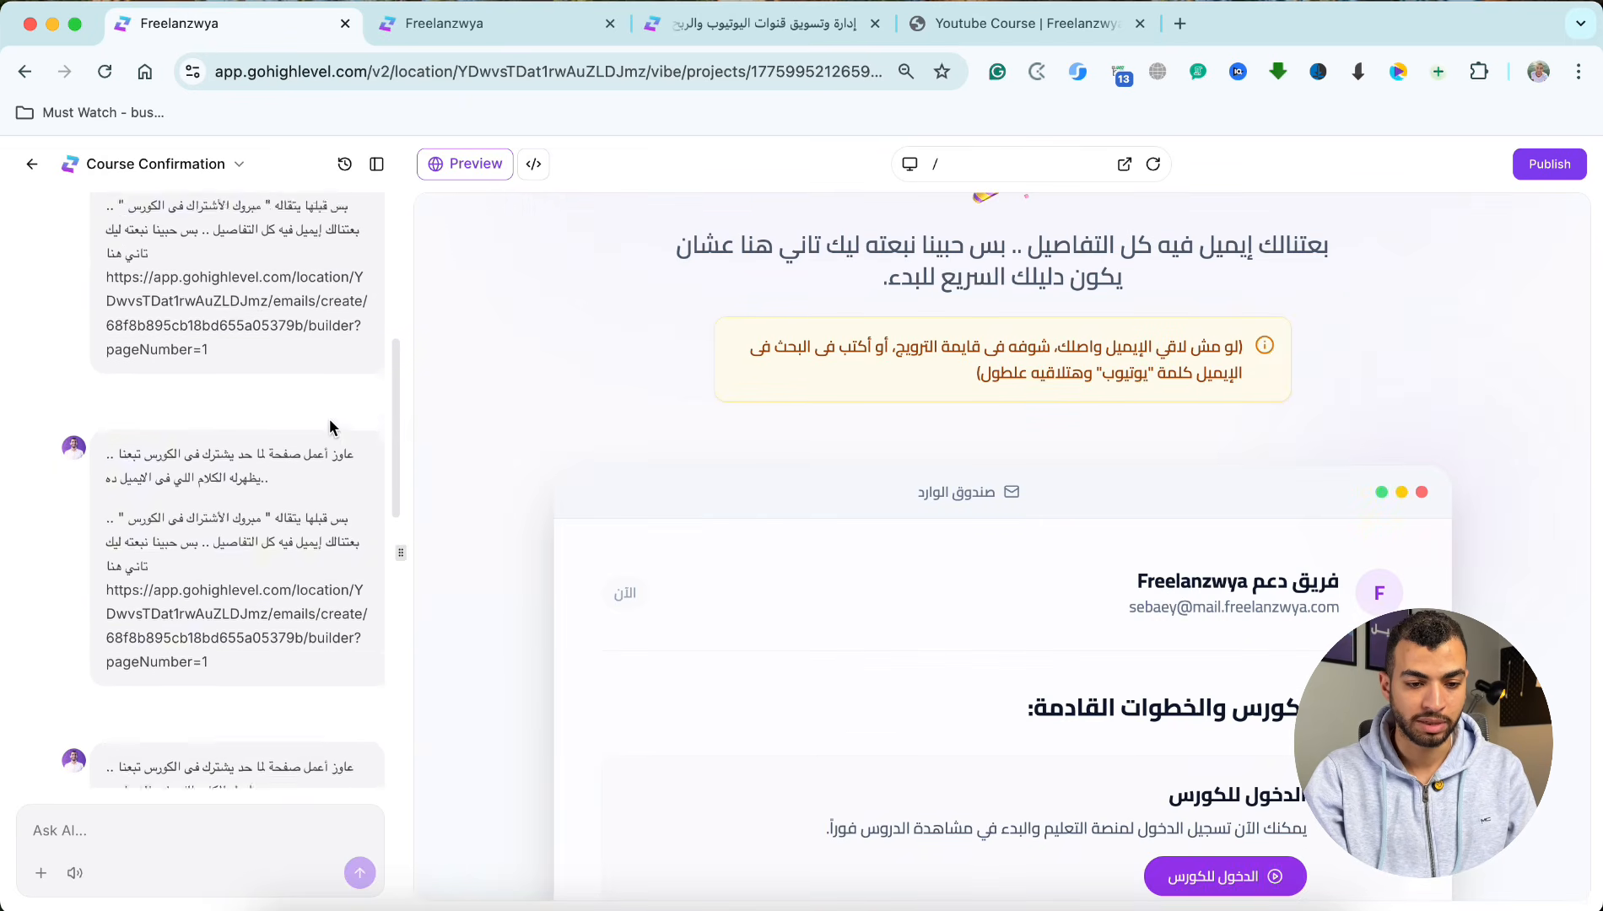
scroll(265, 287, "down", 6)
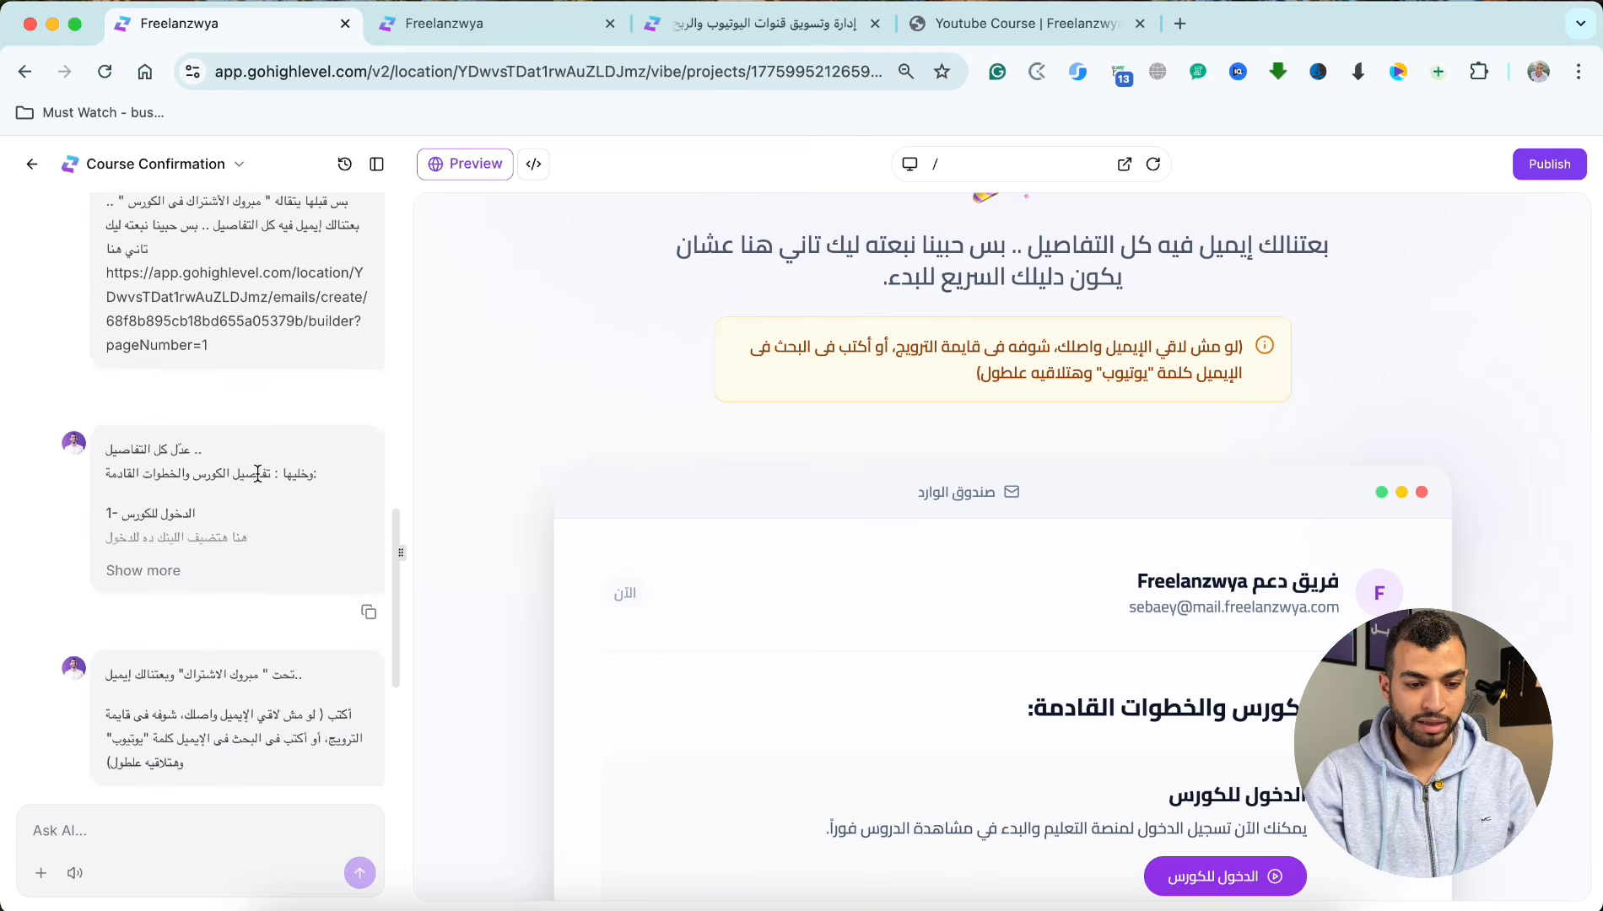
scroll(257, 474, "down", 4)
scroll(948, 363, "up", 4)
scroll(947, 346, "down", 9)
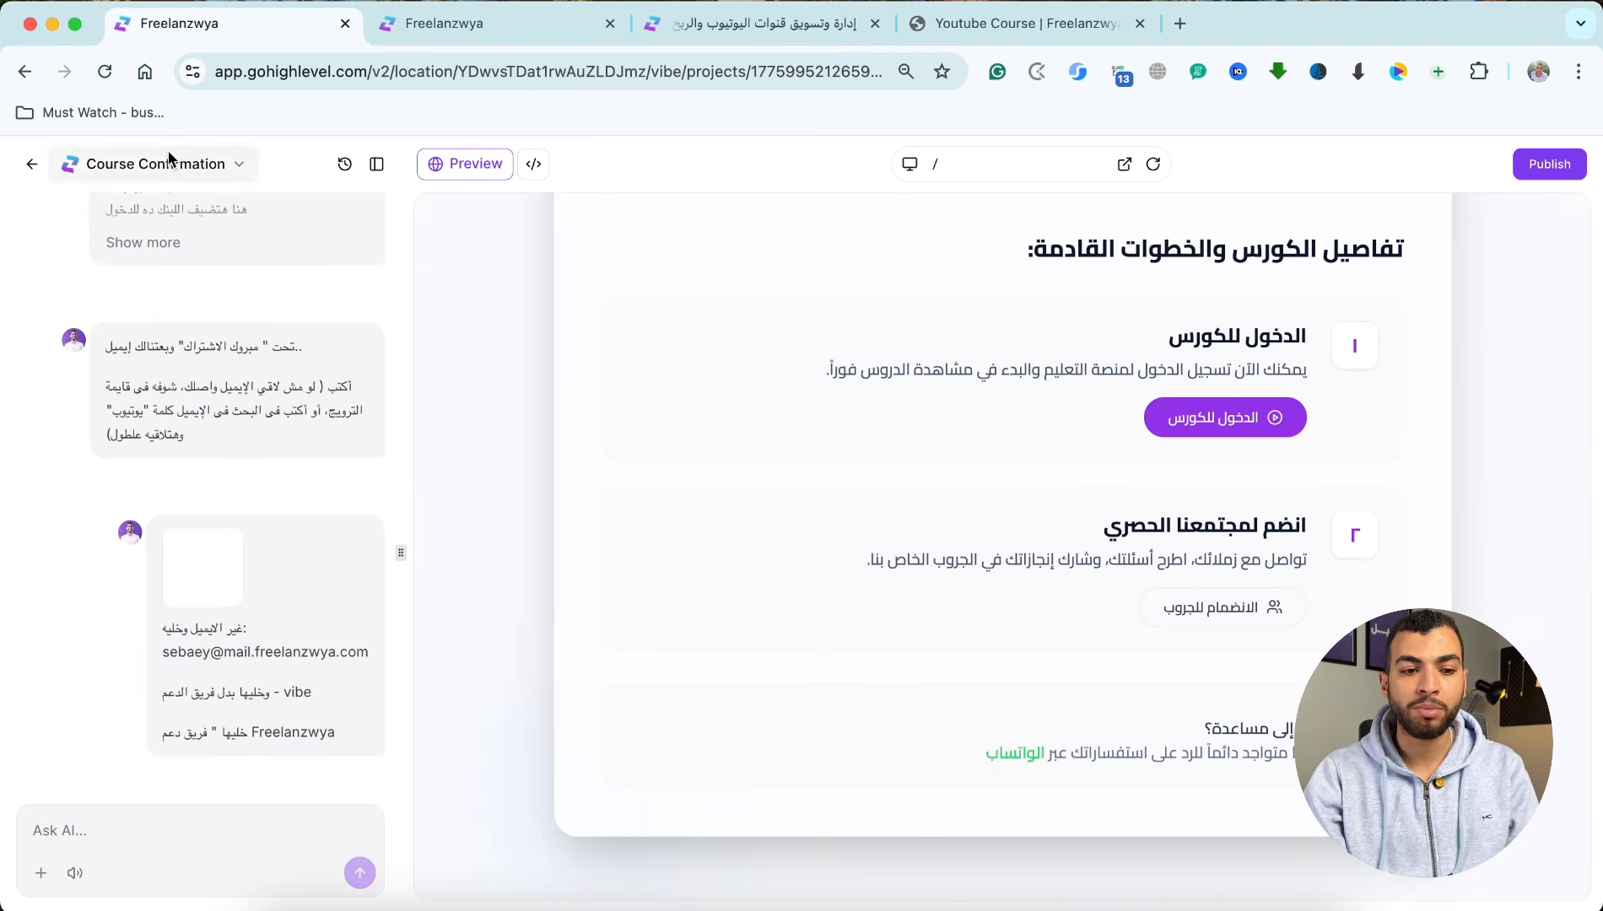
Step: Leave the Course Confirmation project for the main dashboard and reopen AI Studio
left_click(31, 164)
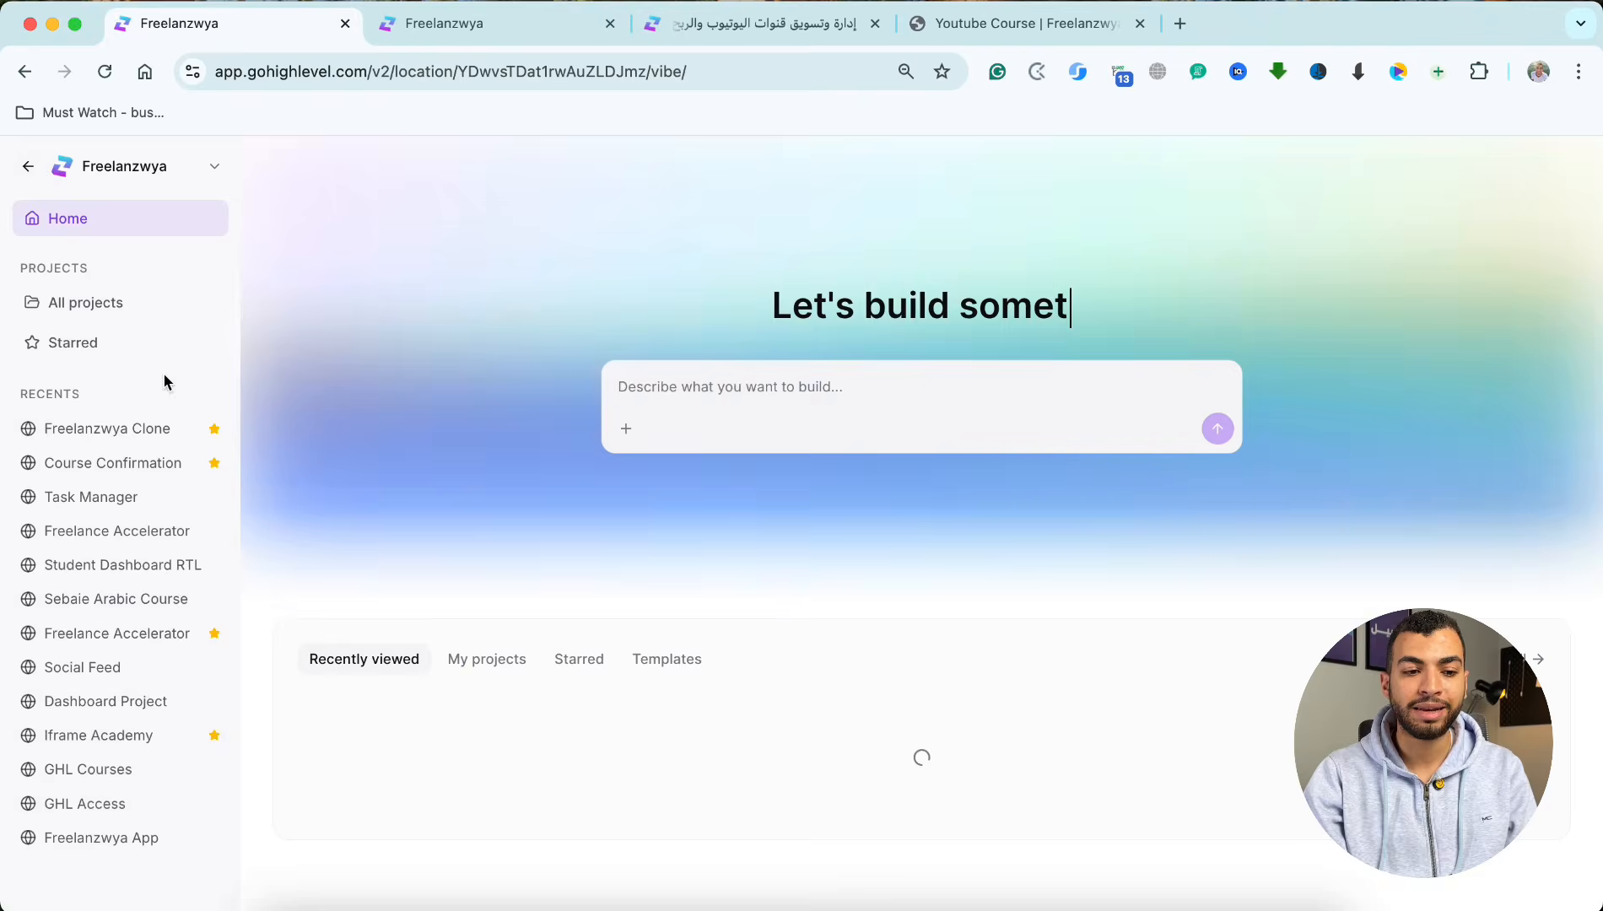
left_click(28, 171)
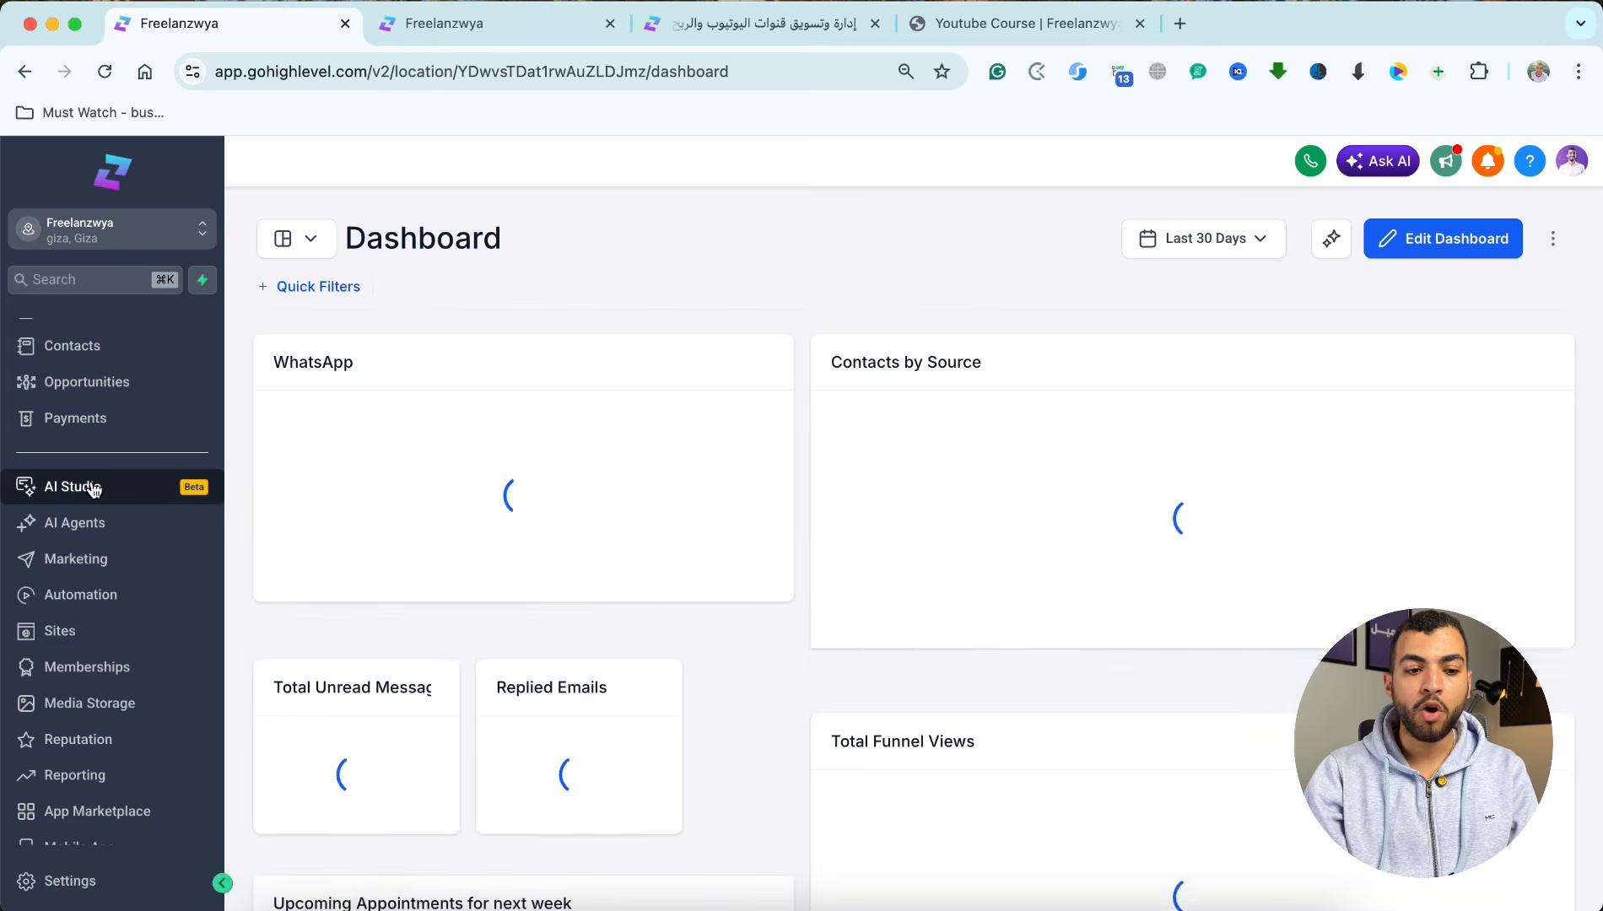
left_click(86, 488)
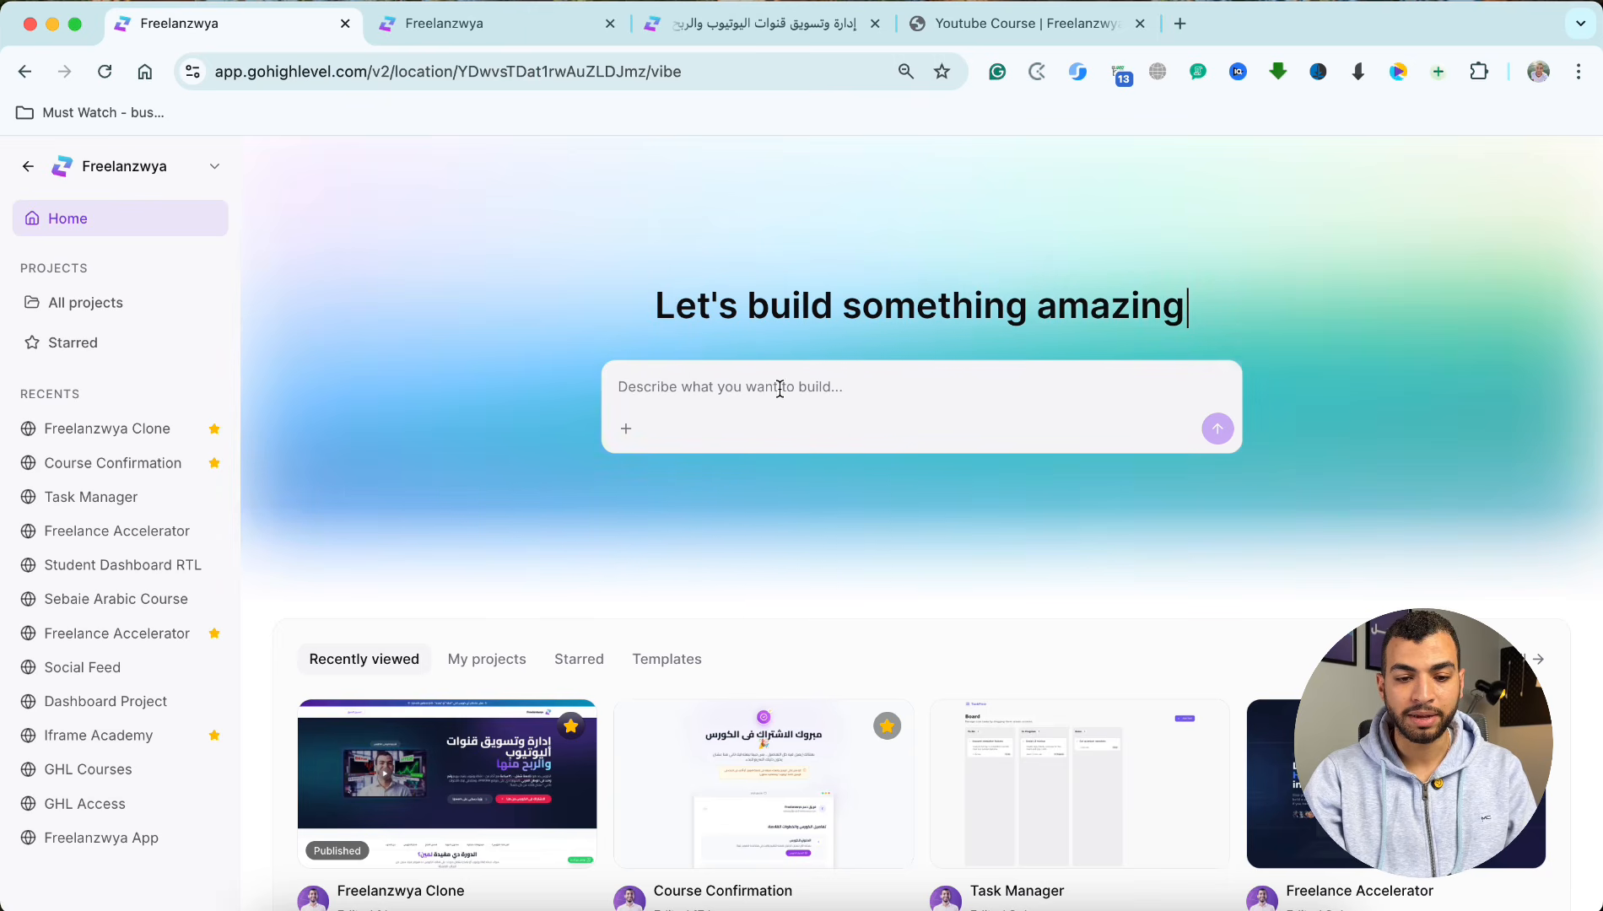
Step: Look over the recently viewed projects and browse the AI Studio template gallery
scroll(583, 579, "down", 6)
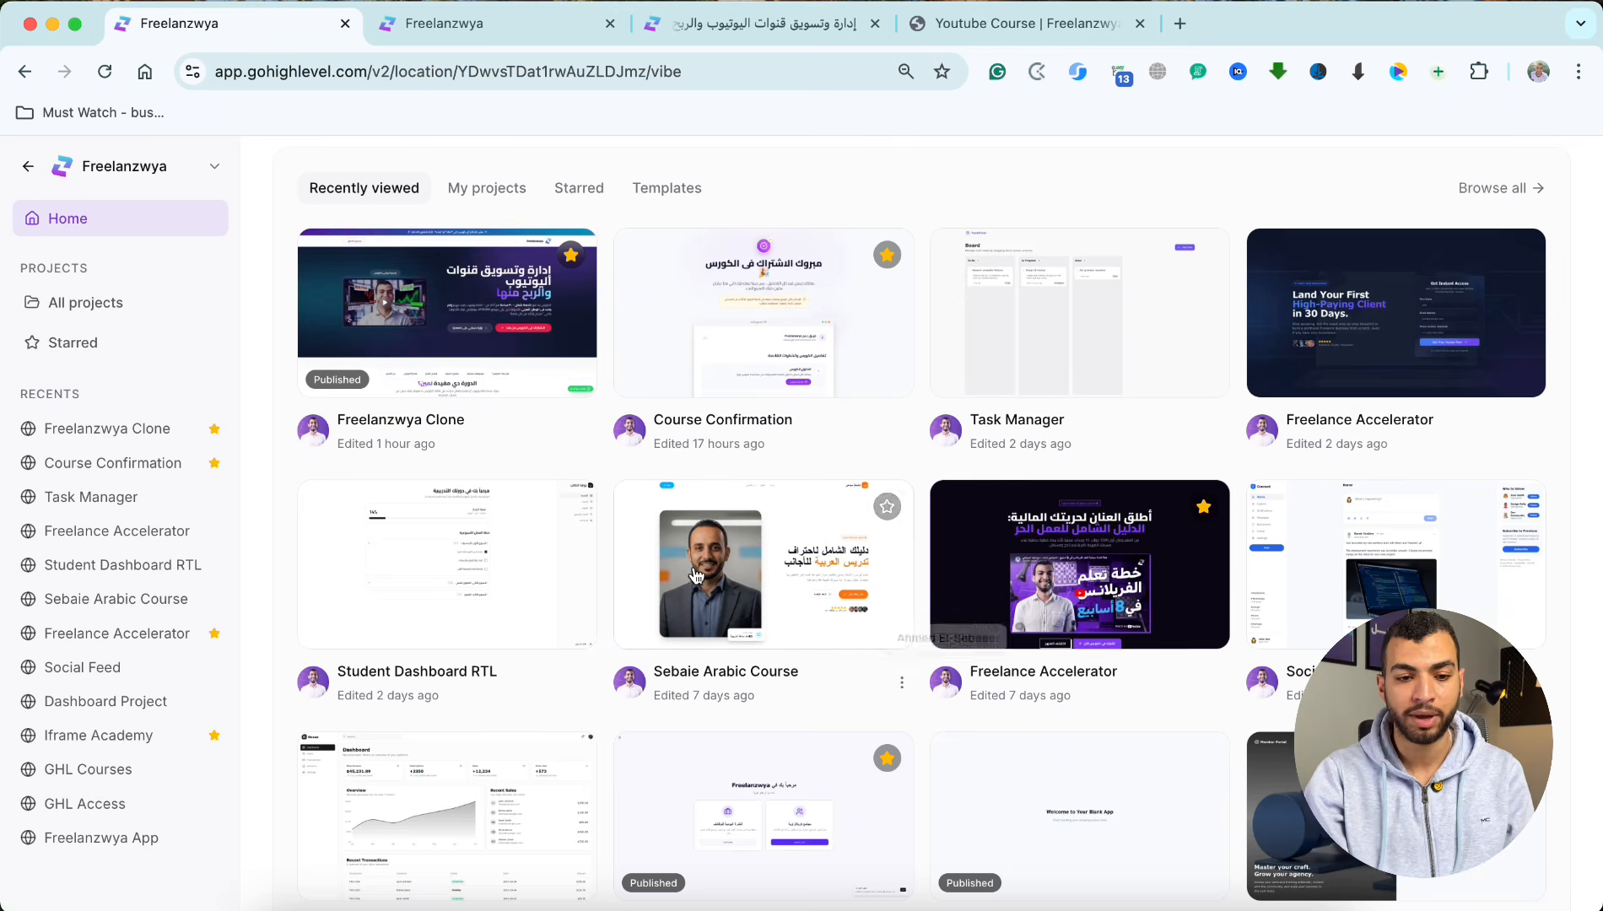
left_click(667, 188)
scroll(523, 502, "up", 2)
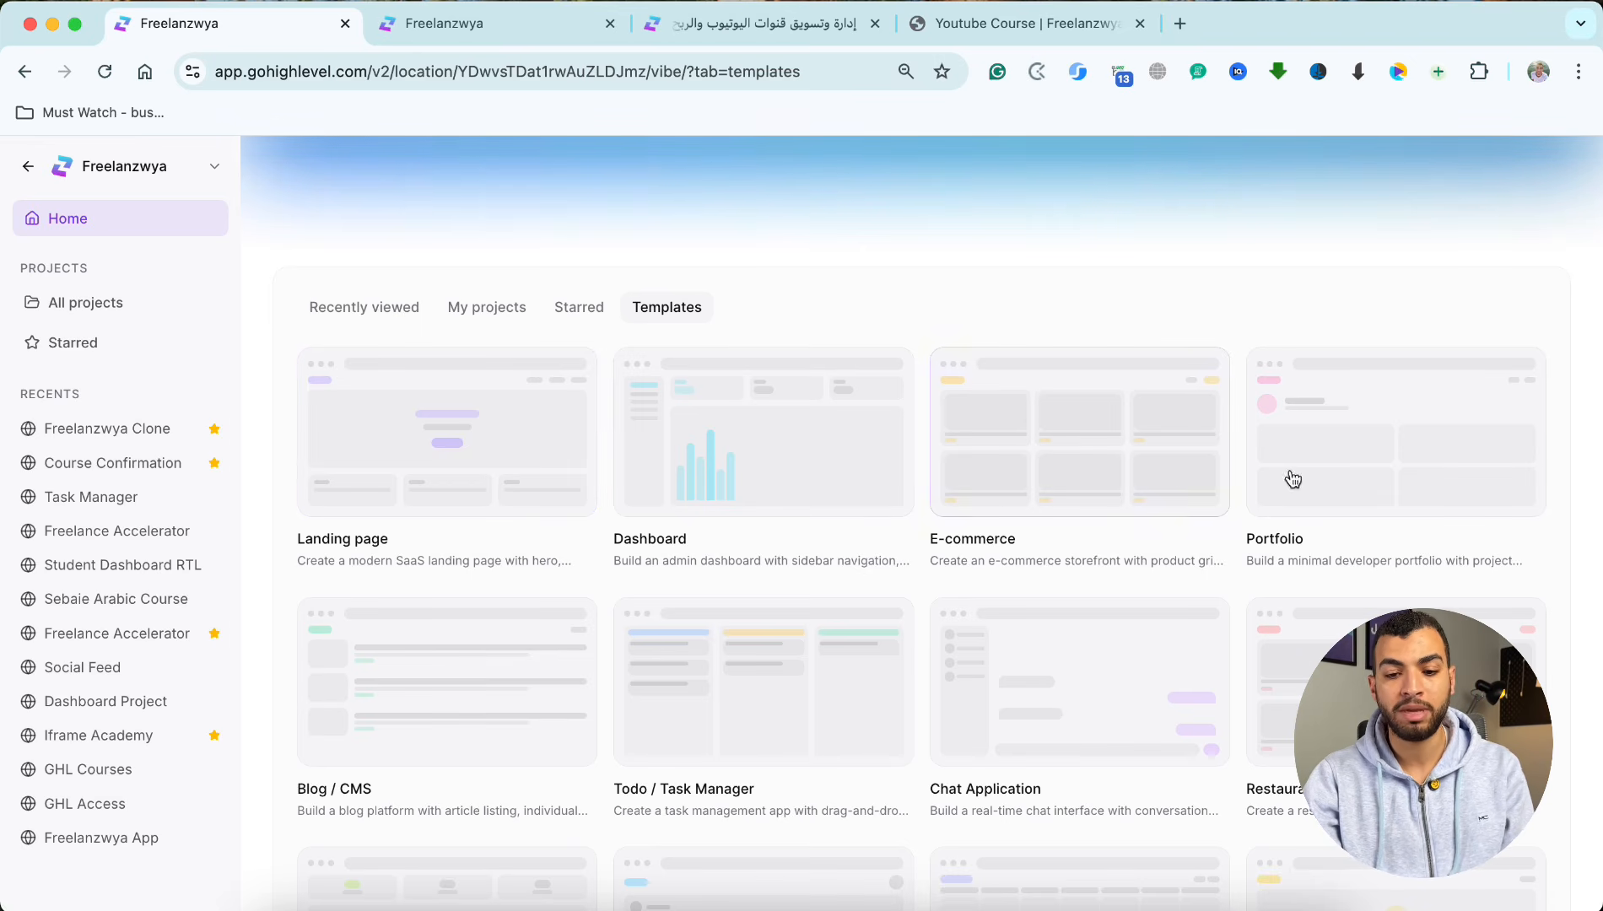
scroll(509, 611, "down", 3)
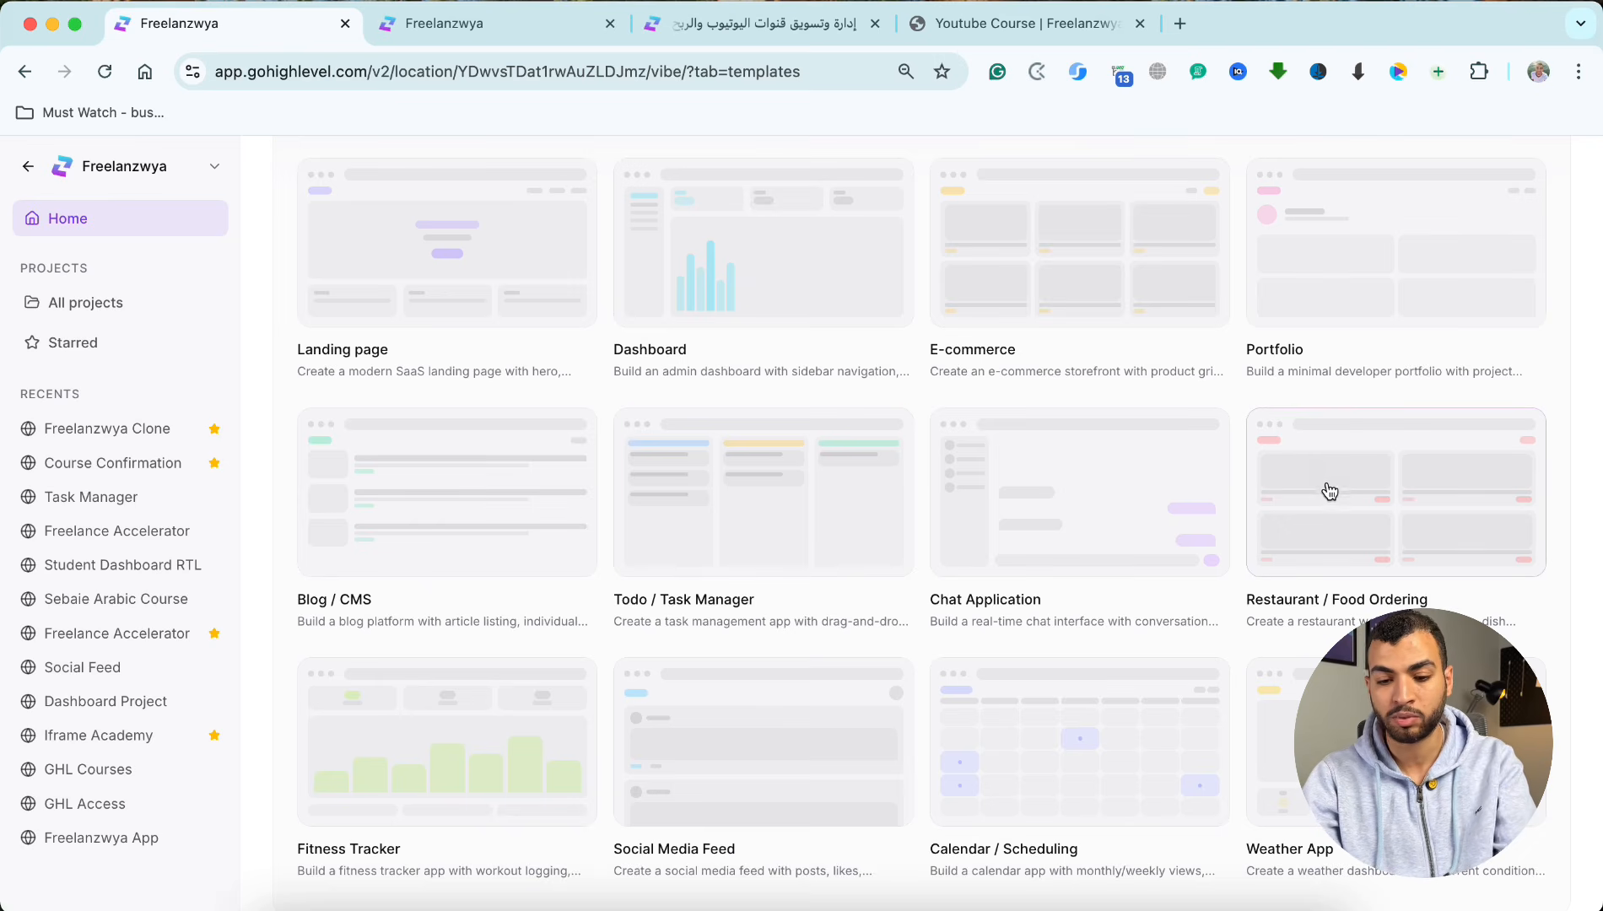
scroll(1330, 492, "down", 1)
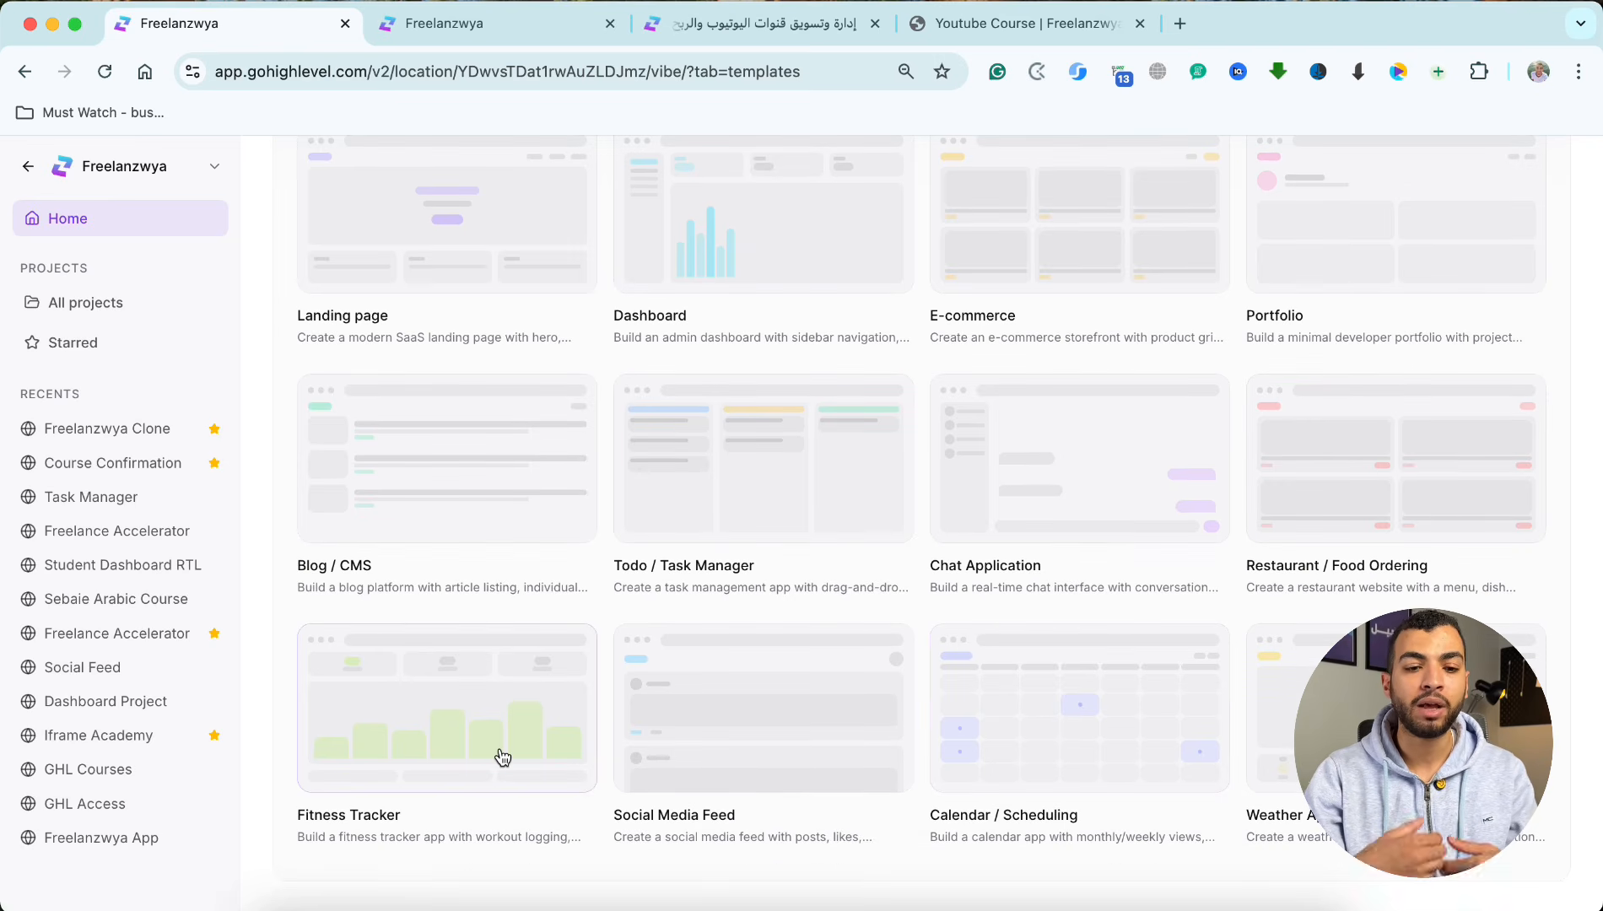
Step: Submit an Arabic prompt for a paid business consultation booking site by a 12-year entrepreneur, with a profit calculator using capital, income sources and risk percentage
scroll(500, 757, "up", 9)
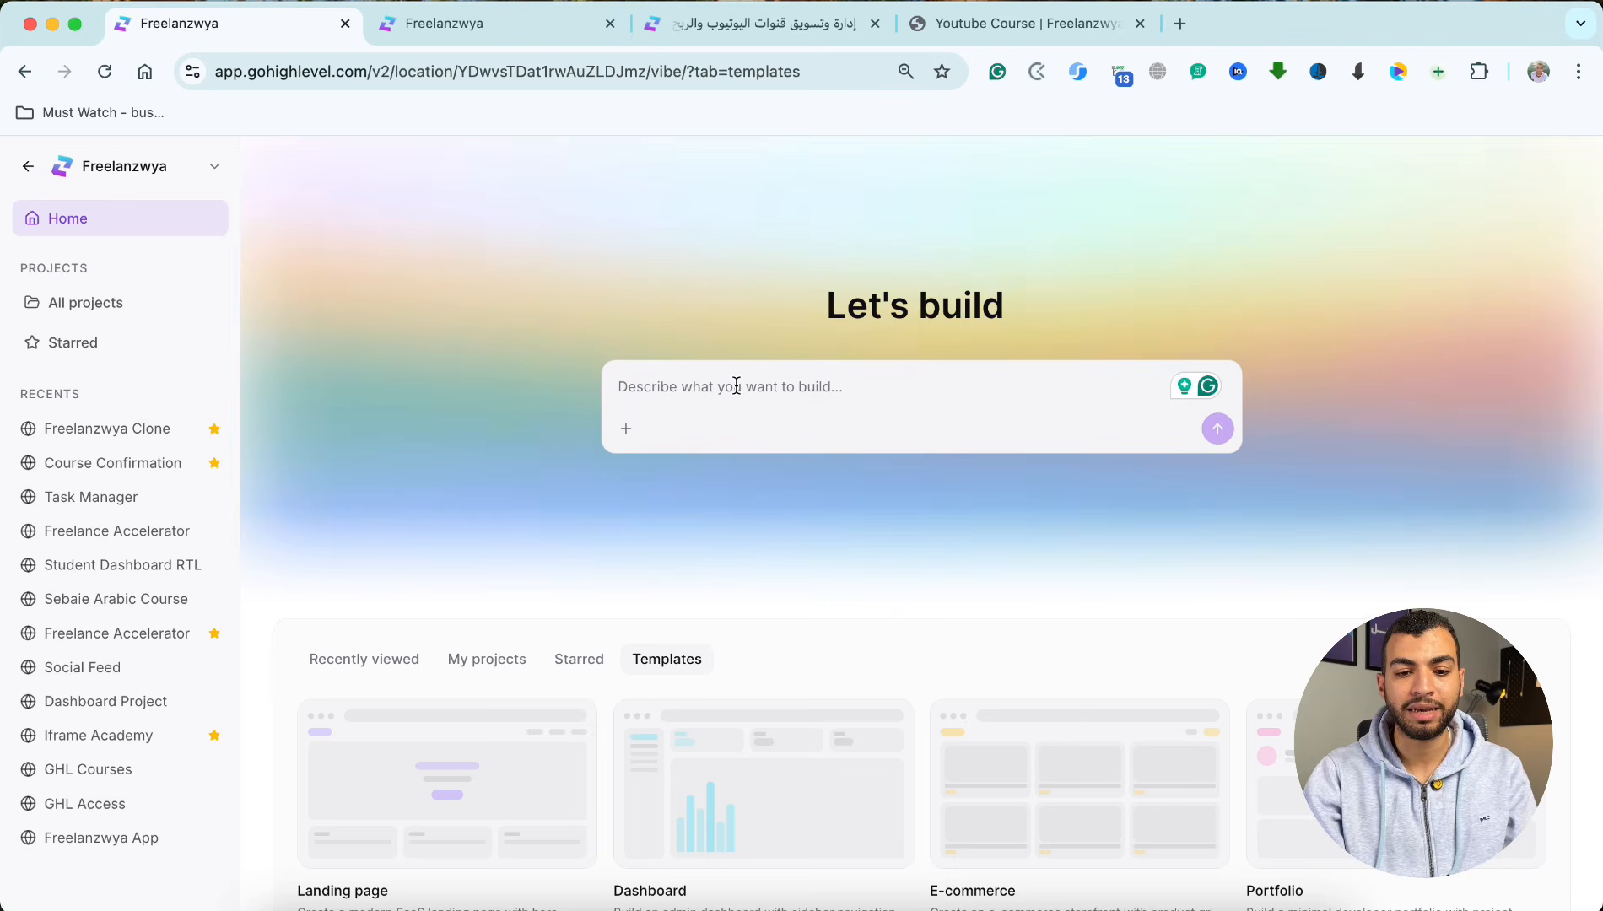
type("عاوز أعمل موقع لحجز استشارات مدفوعة فى مجال البيزنس .. أنا بالفعل رائد أعمال خبرة ١٢ سنة، وساعدت شركات كتير أنها تنجح وعندي سجل حافل .. وليا مقابلات كتير فى أماكن مرموقة..  وعاوز من تحت الموقع أعمل حاسبة الكترونية .. الواحد يحط فيها راس مال مشروعه.. ويحط مصادر المكاسب المختلفة، ويحط نسبة المخاطرة تبع مشروعه.. والحاسبة تبعتله بعدها نسبة الأرباح المتوقعة لمشروعه كام ..")
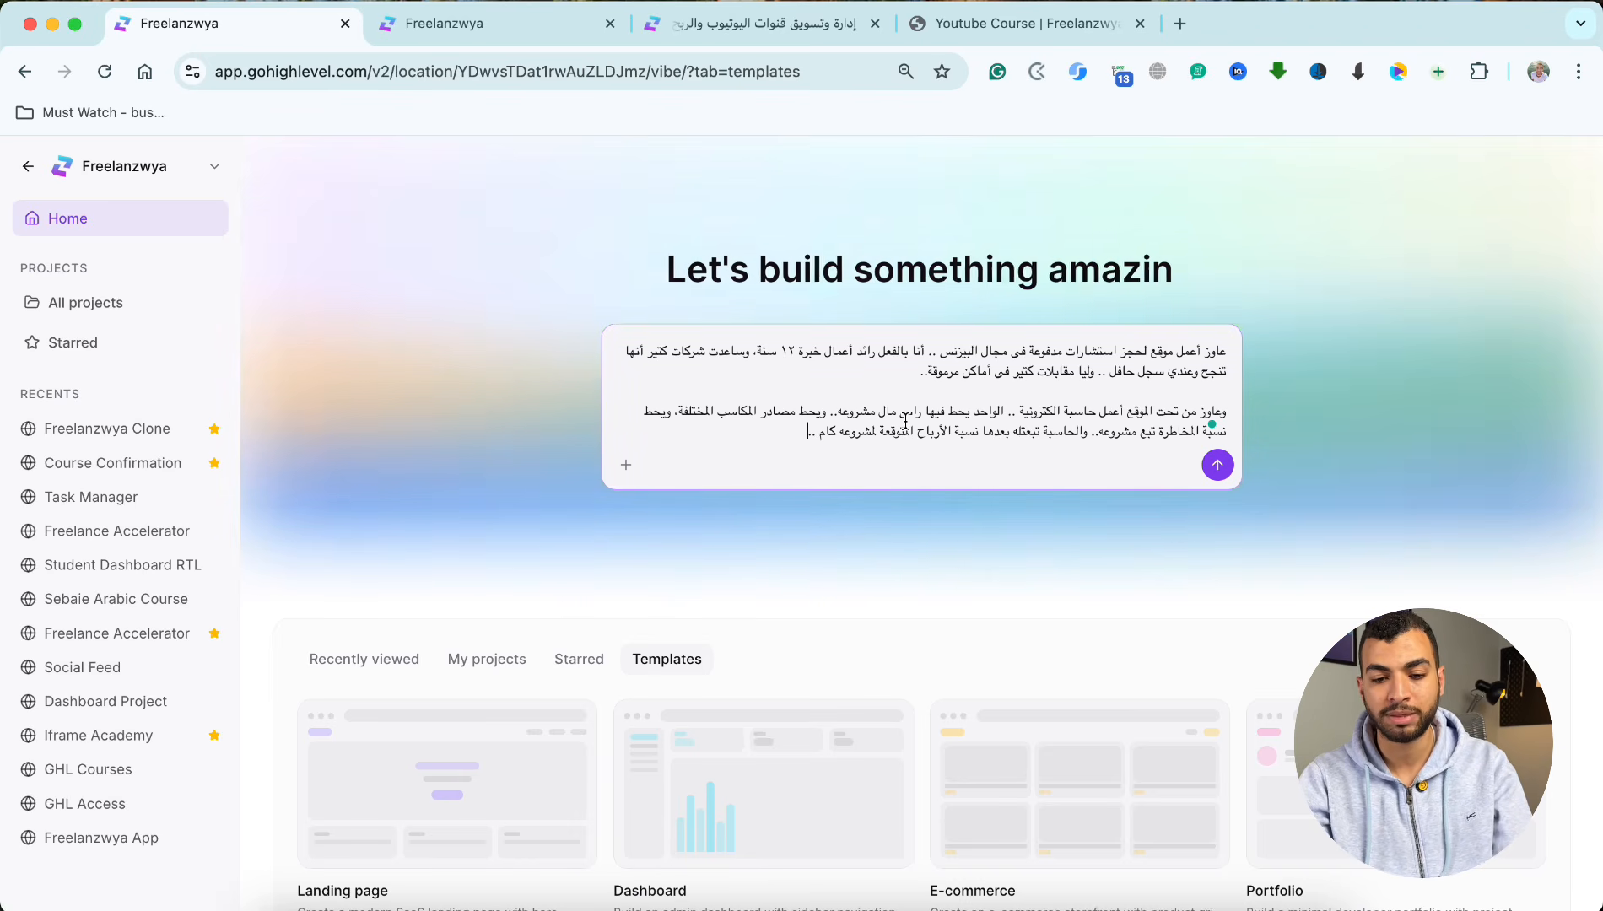
key("Return")
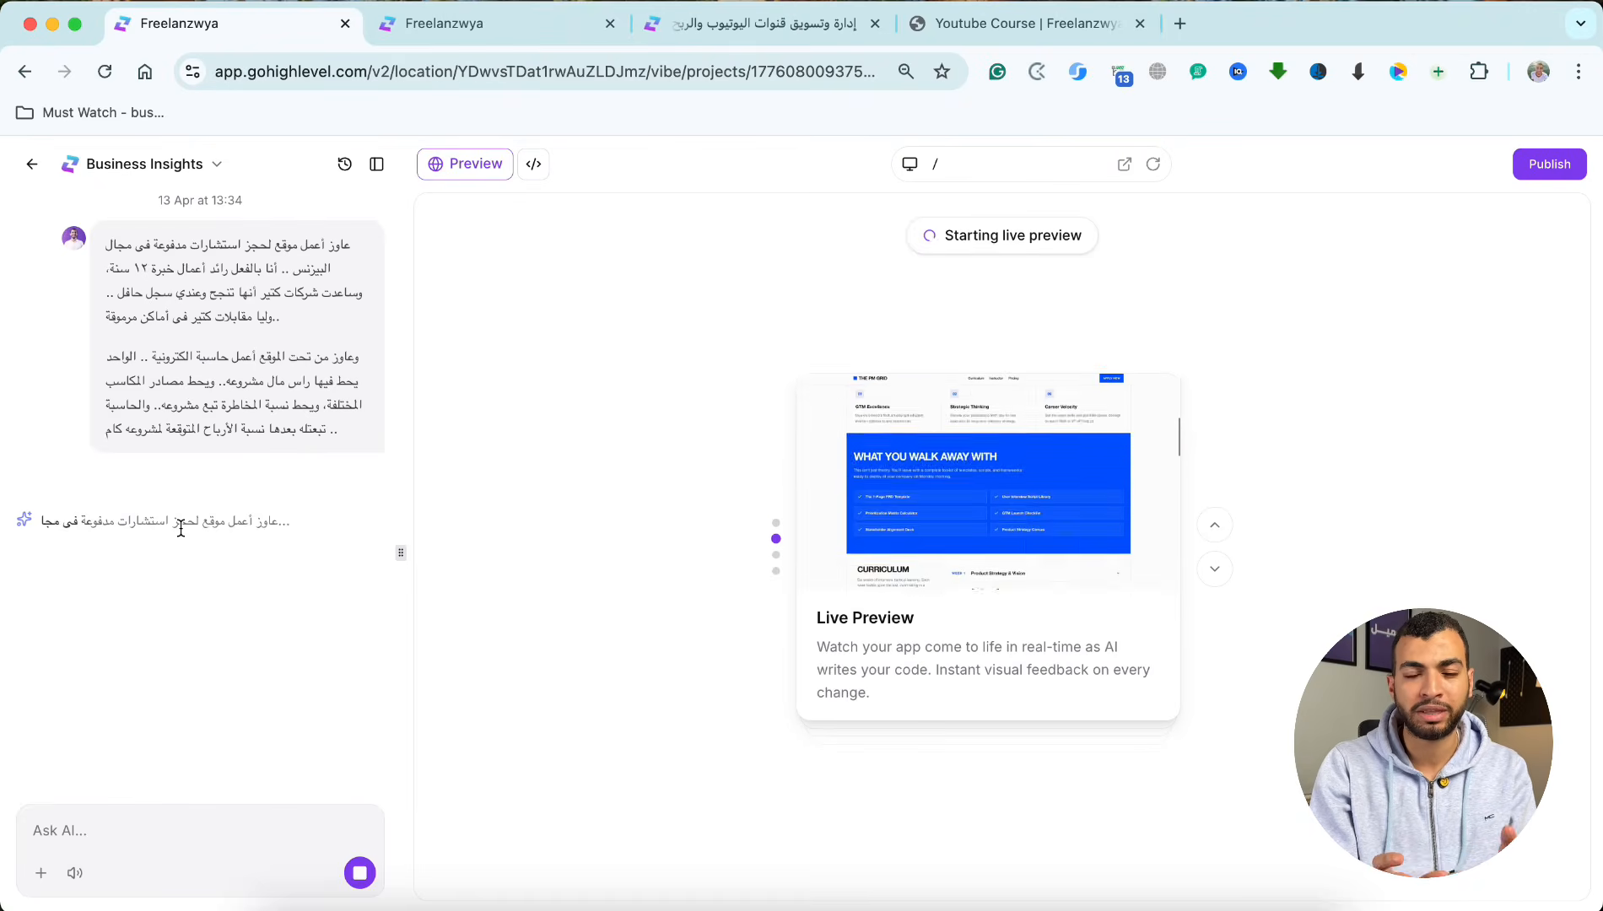
Step: Switch to the Freelanzwya Clone project and examine the hero section and page navigation in its preview
left_click(510, 33)
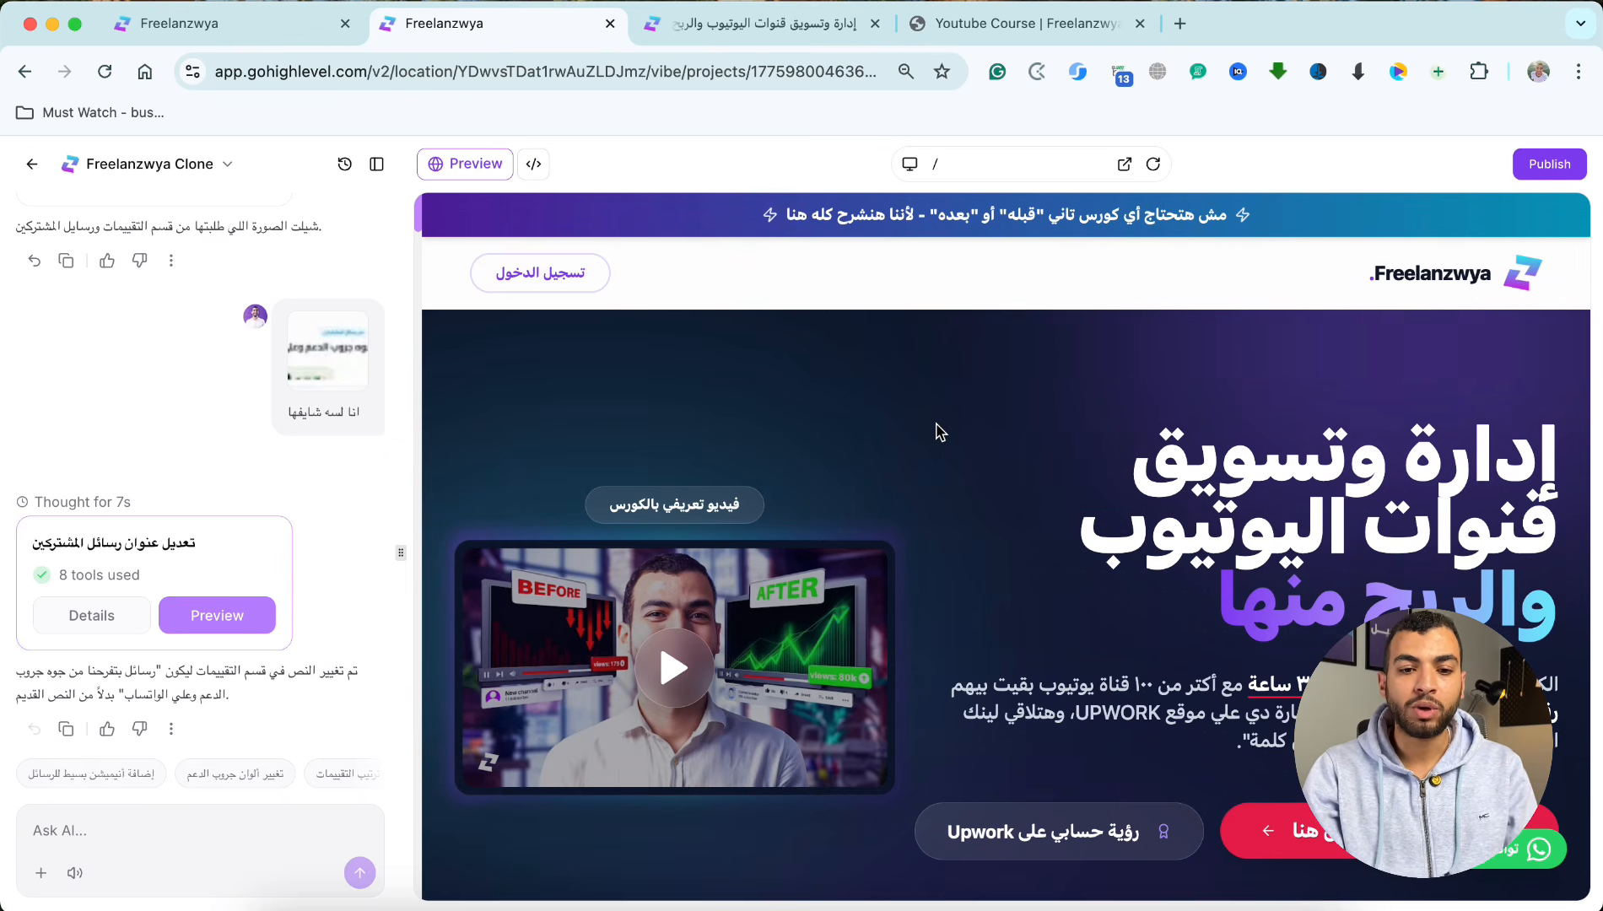
scroll(919, 433, "down", 3)
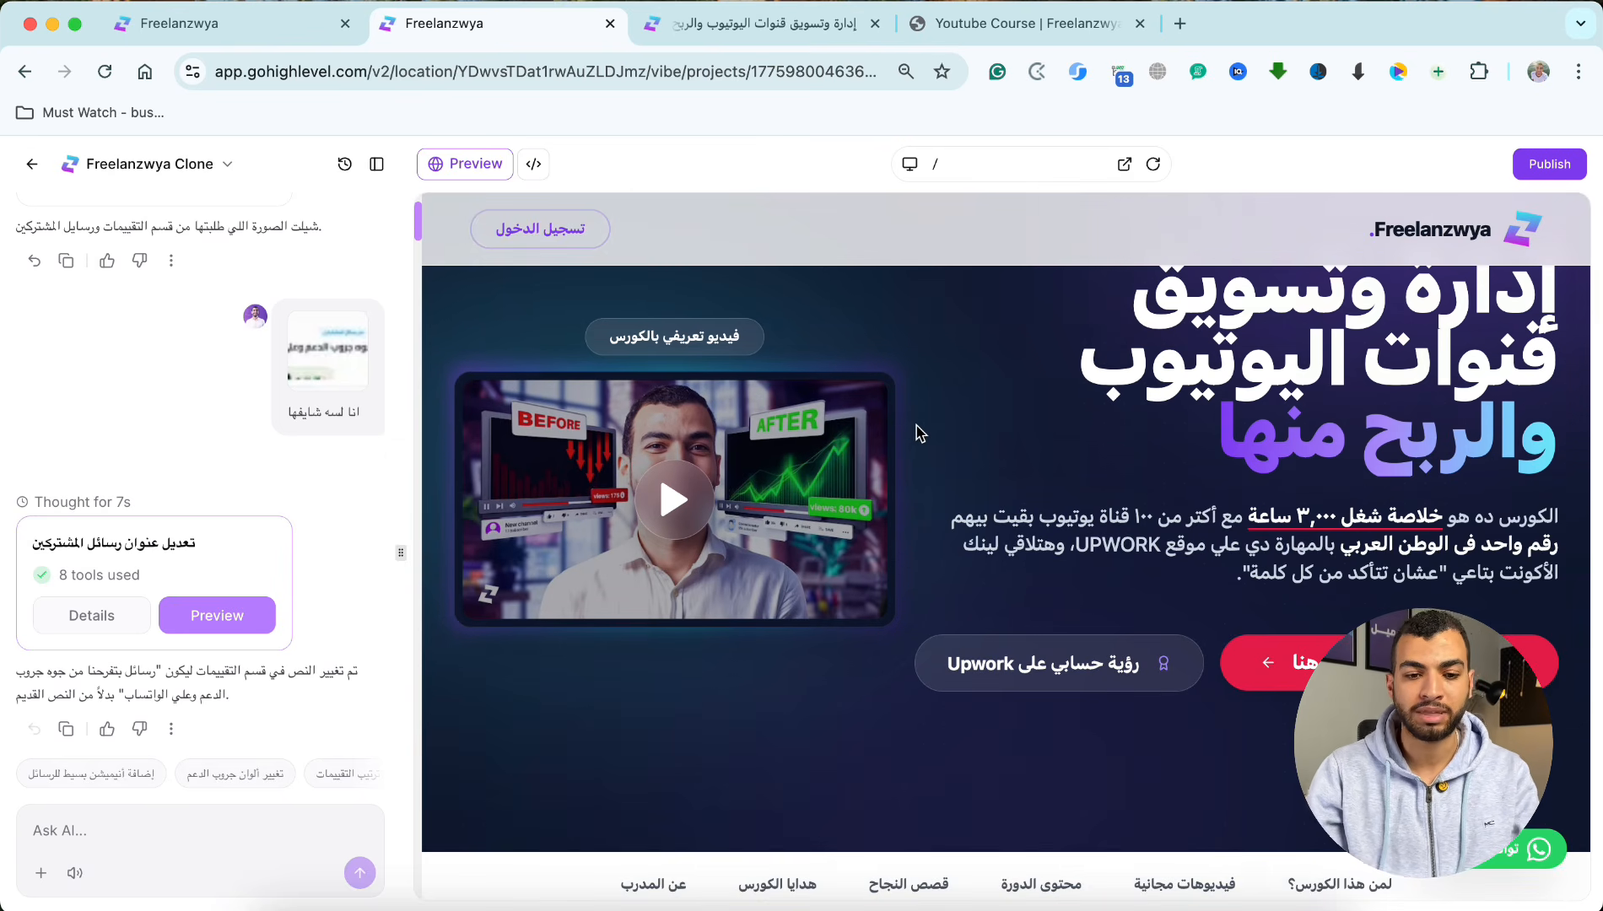
scroll(919, 432, "up", 3)
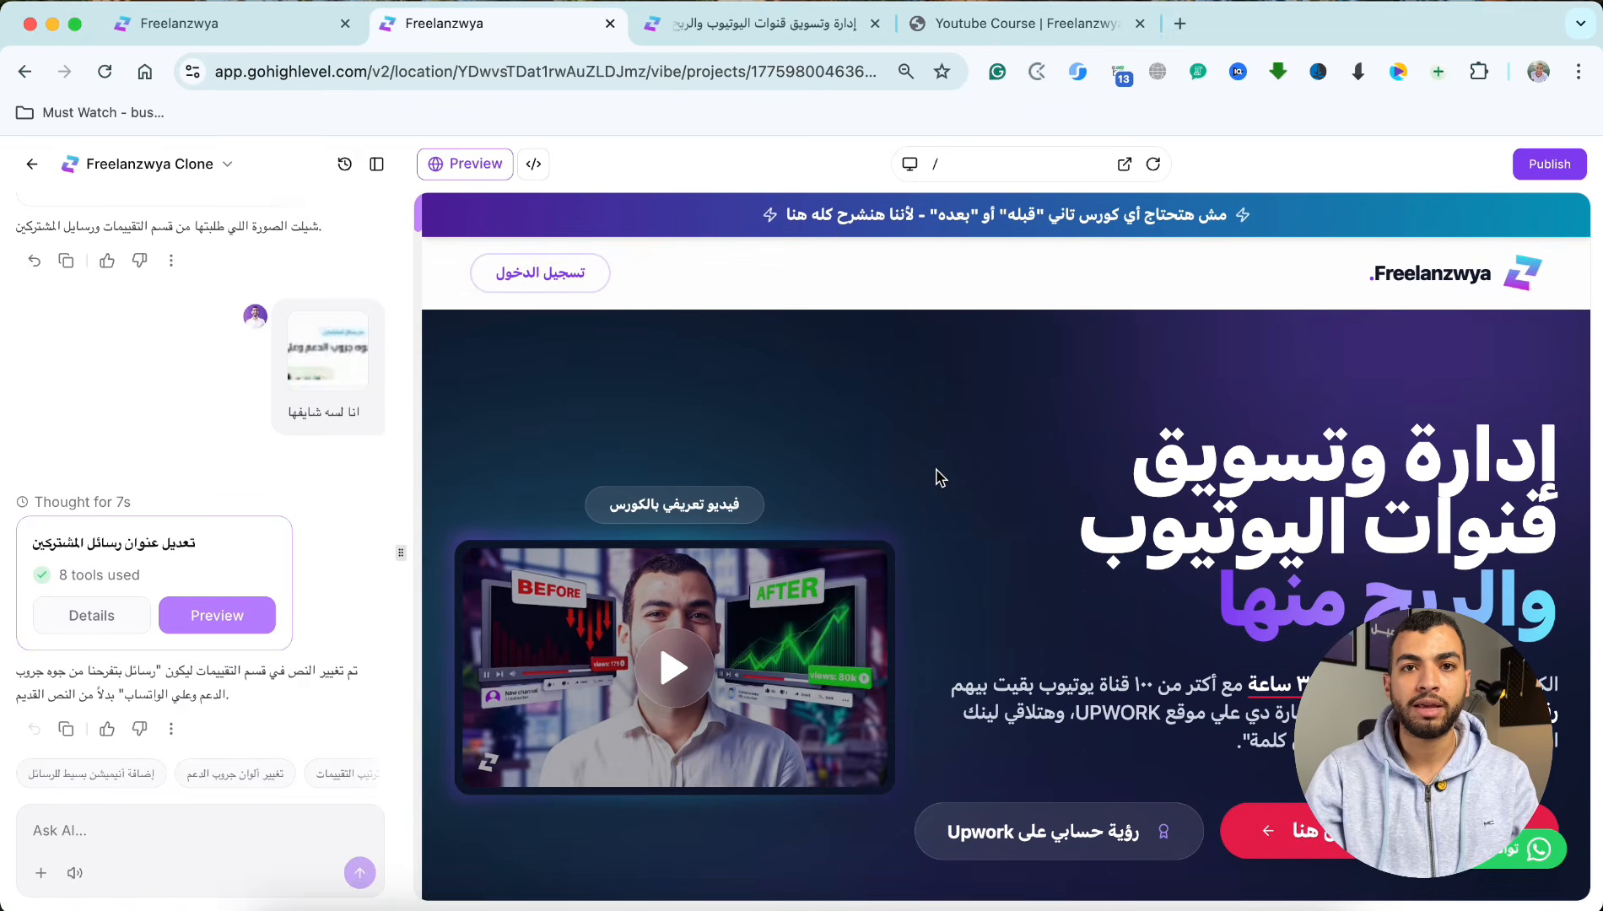
scroll(940, 477, "down", 2)
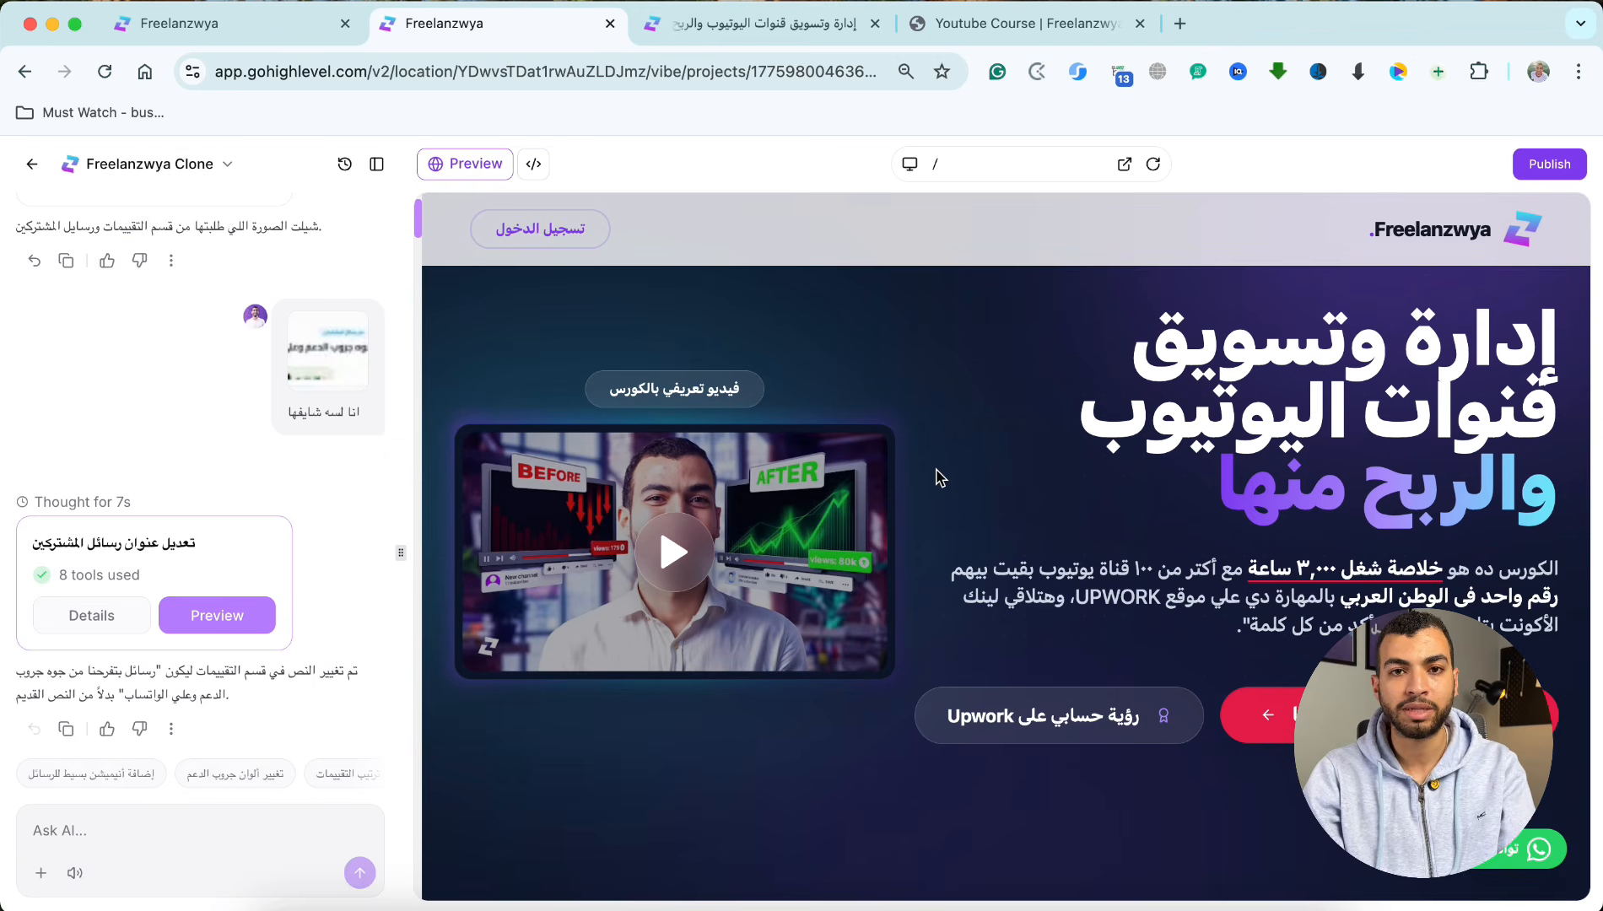
scroll(940, 478, "down", 5)
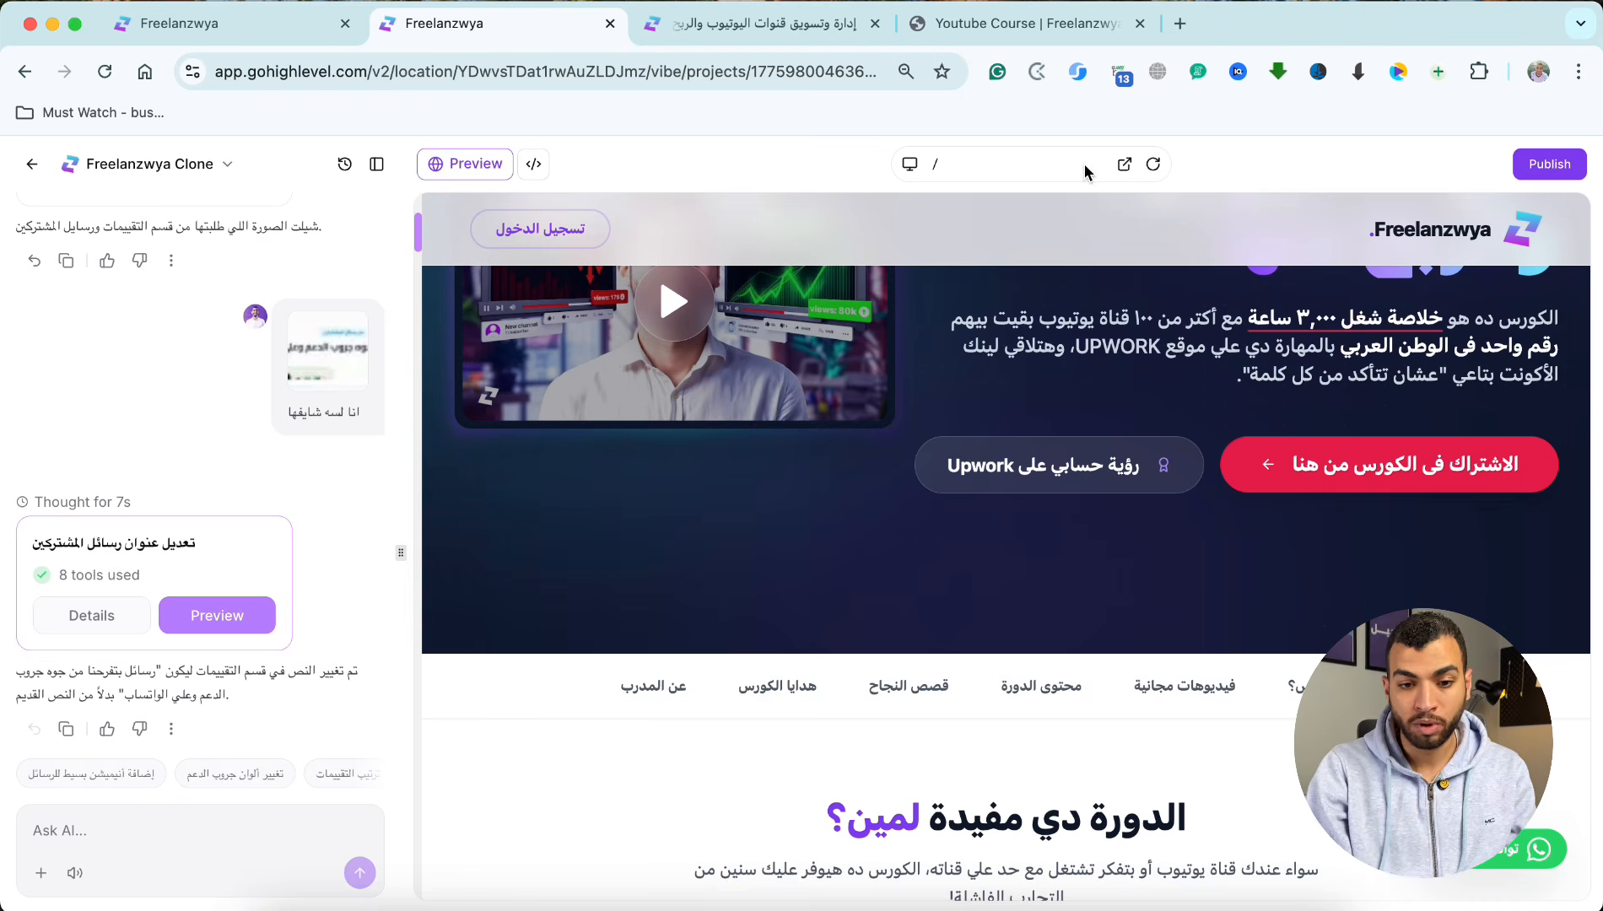
Step: Compare the old YouTube course page with the Freelanzwya Clone project, reviewing the old page's course modules and free videos
left_click(1008, 25)
scroll(992, 381, "down", 10)
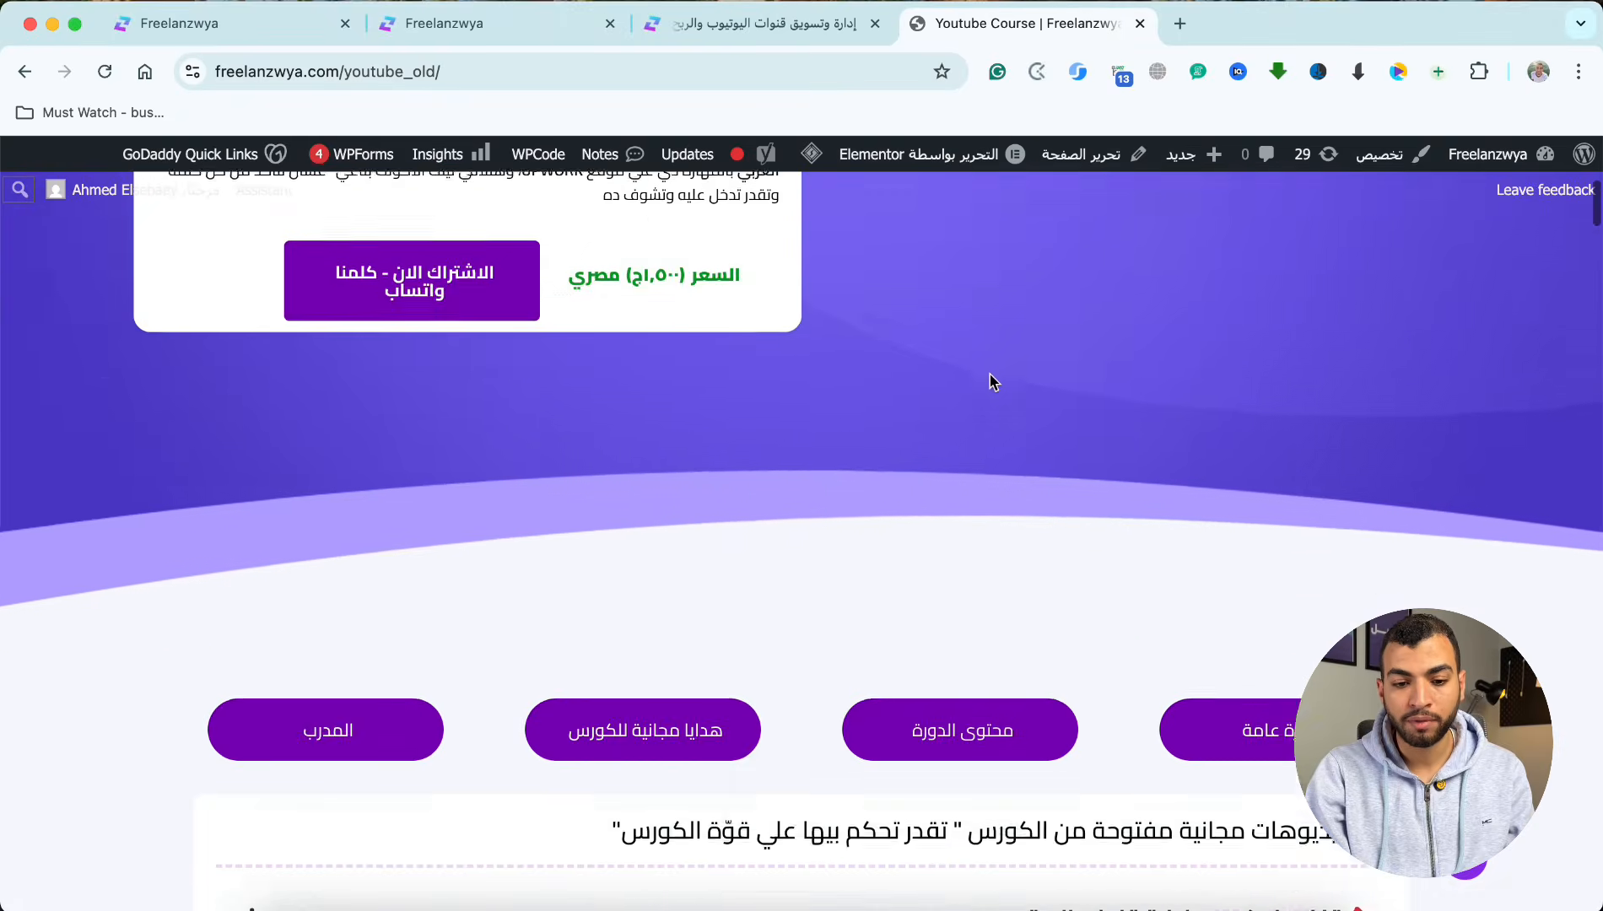
scroll(992, 381, "down", 15)
left_click(498, 23)
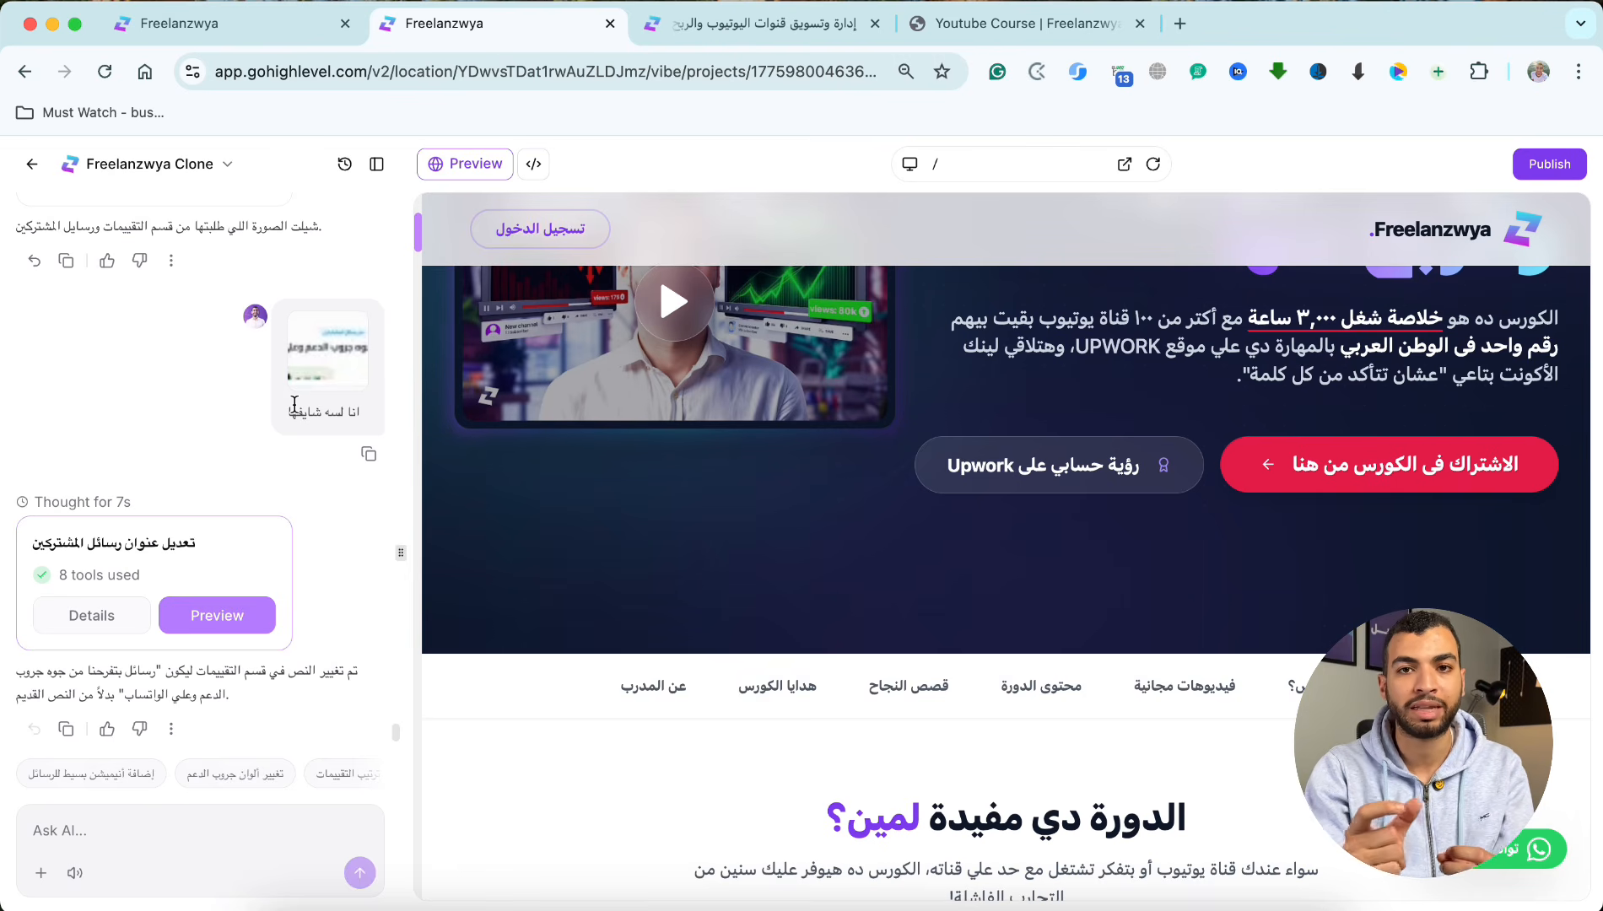
left_click(1008, 24)
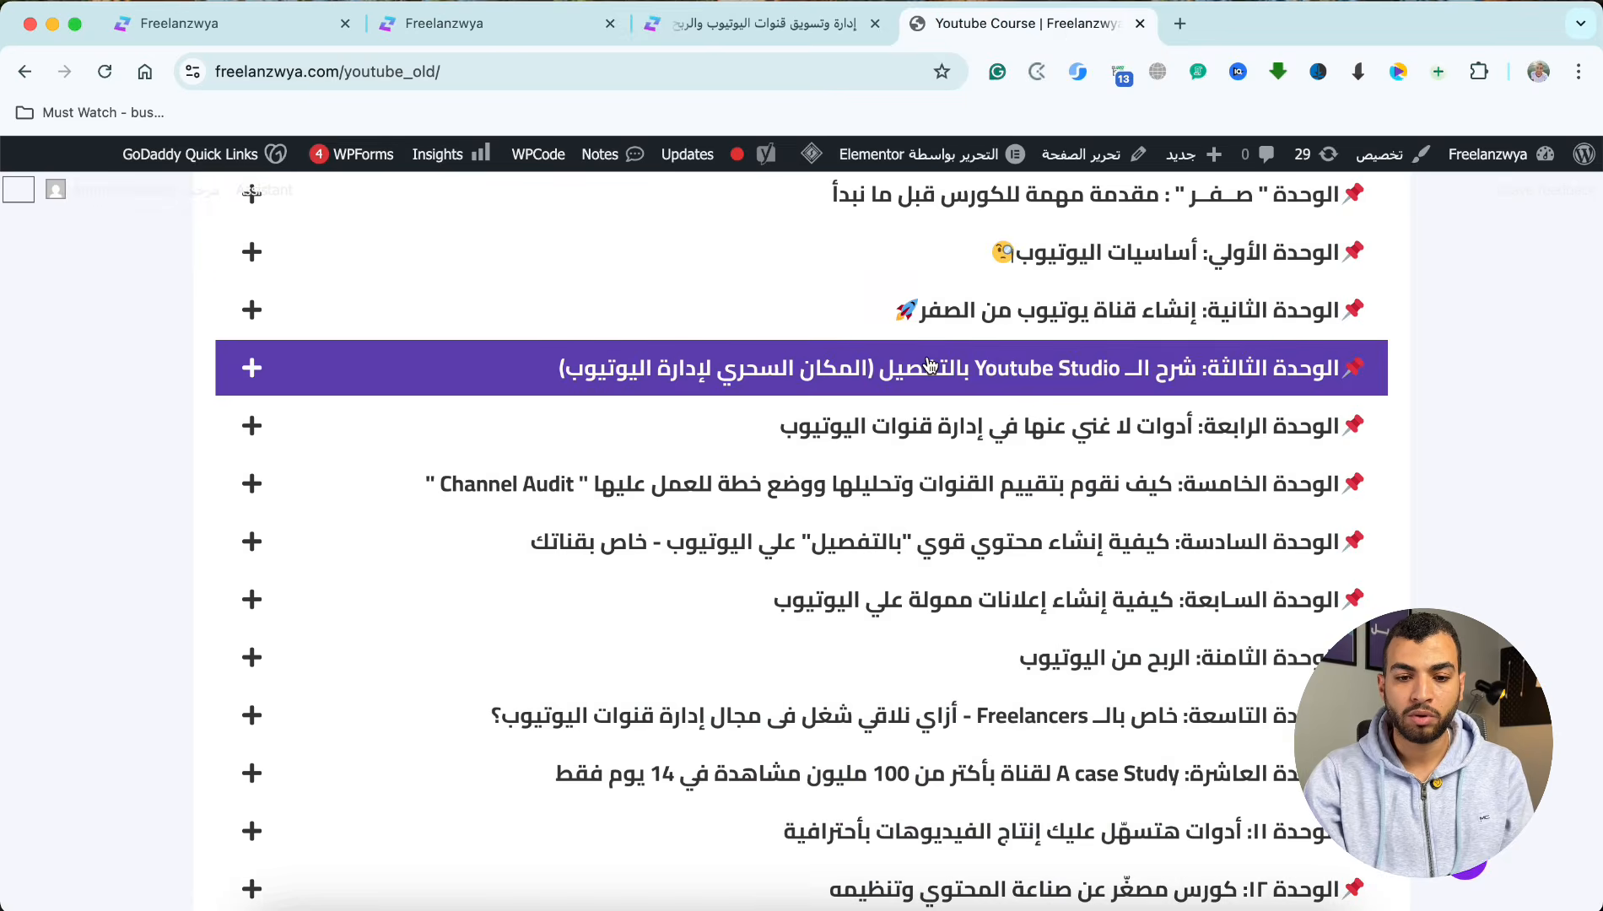
scroll(928, 365, "down", 7)
scroll(1144, 370, "up", 8)
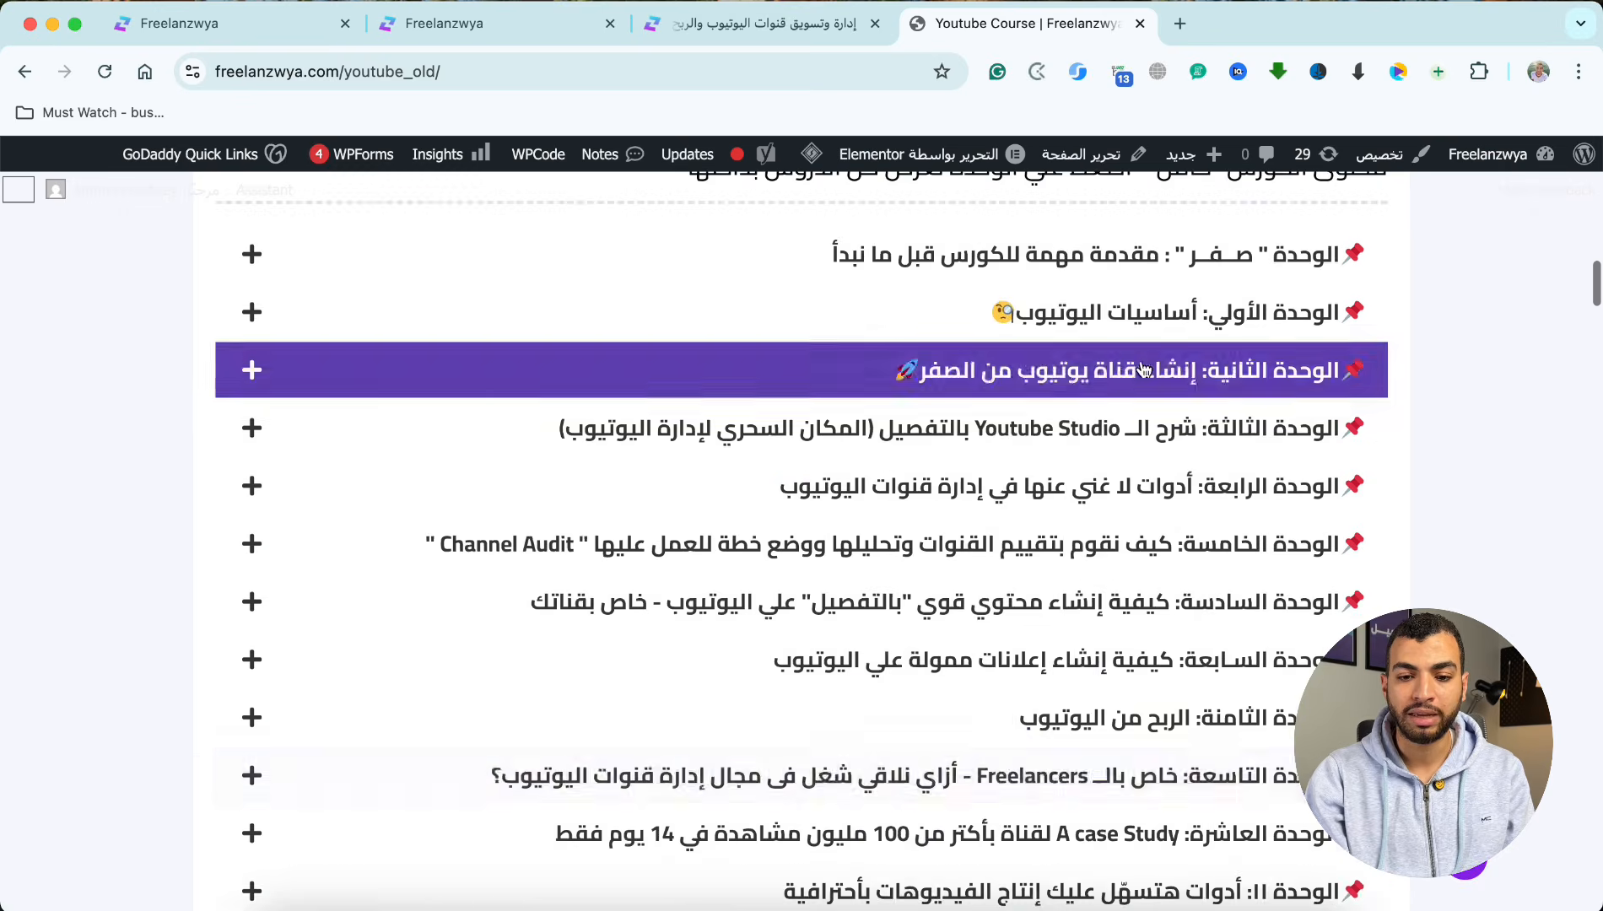
scroll(1046, 684, "down", 3)
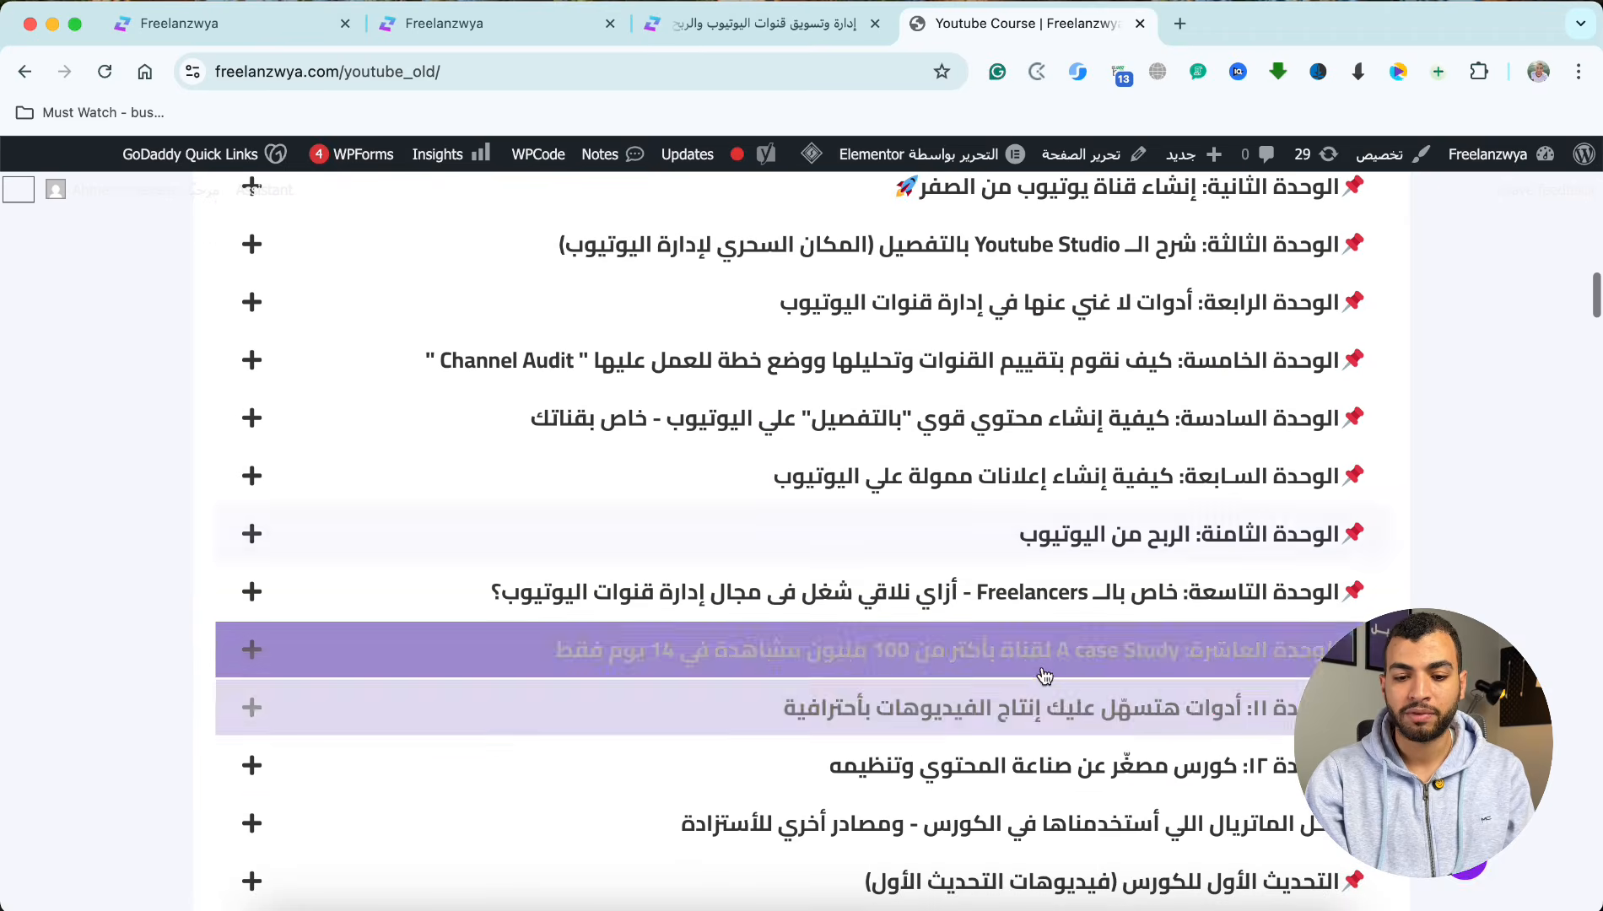
scroll(1044, 675, "down", 8)
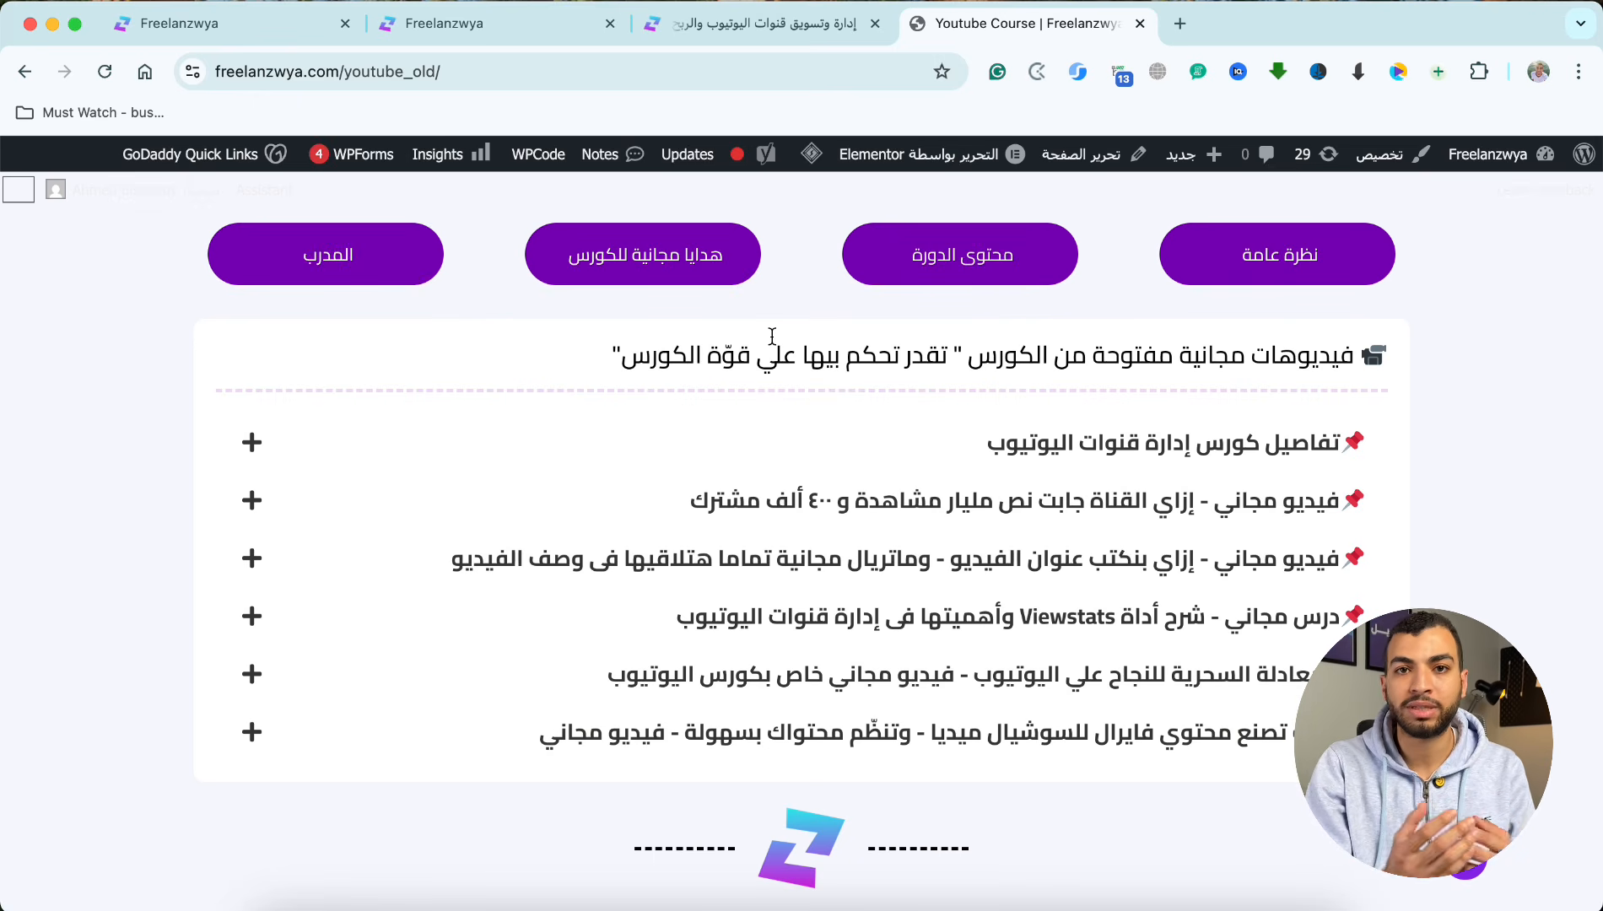
Step: Return to the Freelanzwya Clone project, open its preview in a new tab and examine the free lessons, testimonials and bonus sections
left_click(532, 26)
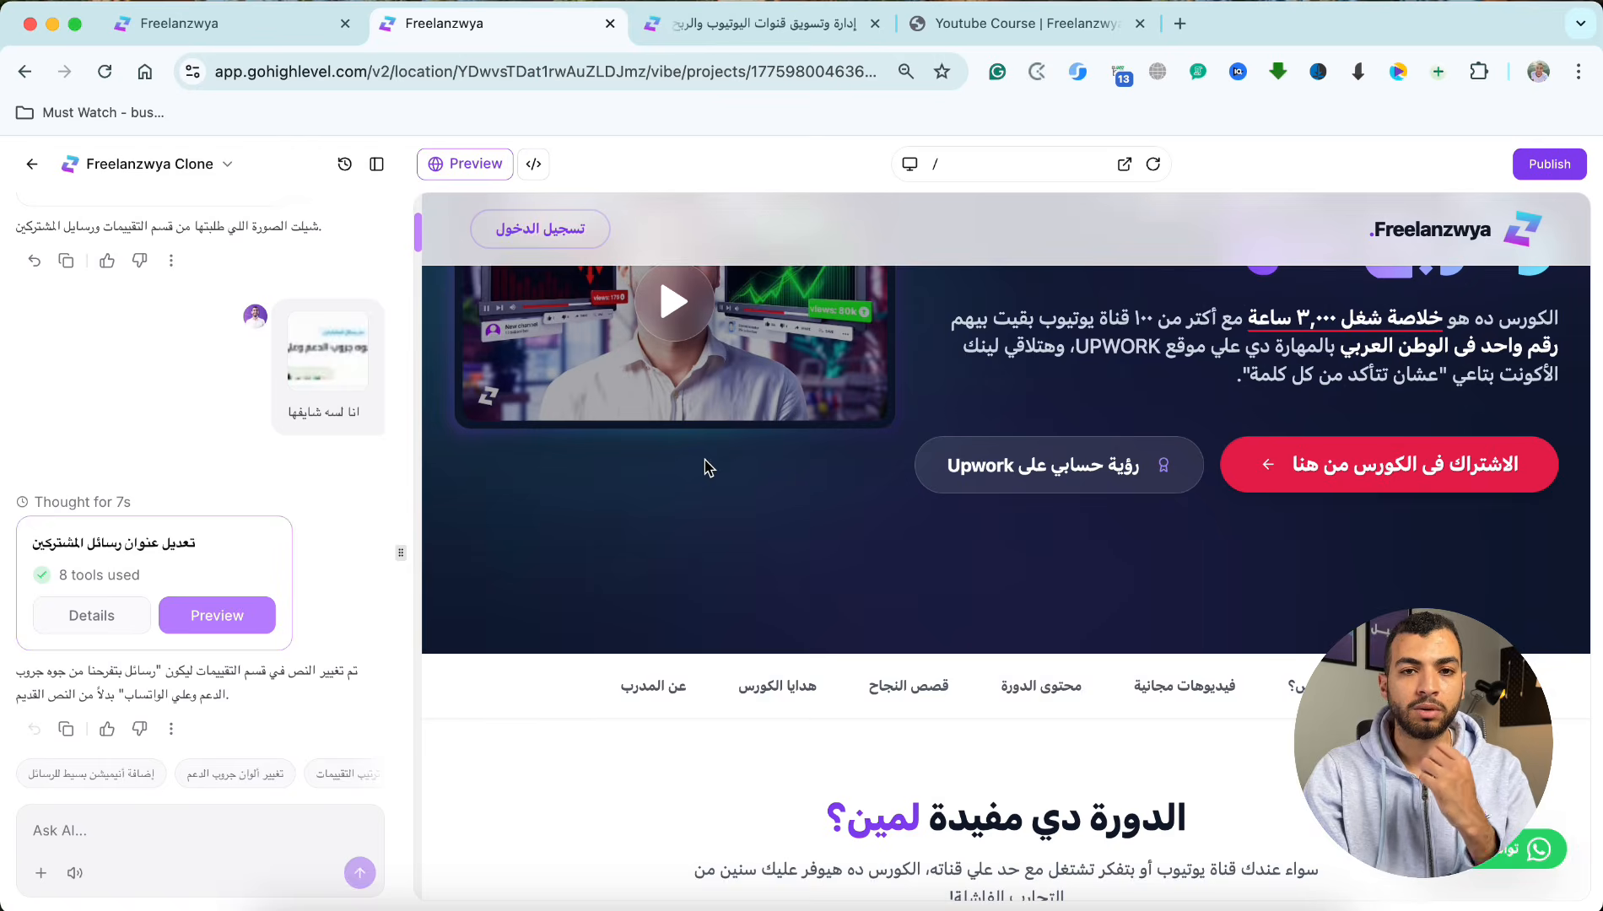
scroll(907, 474, "up", 5)
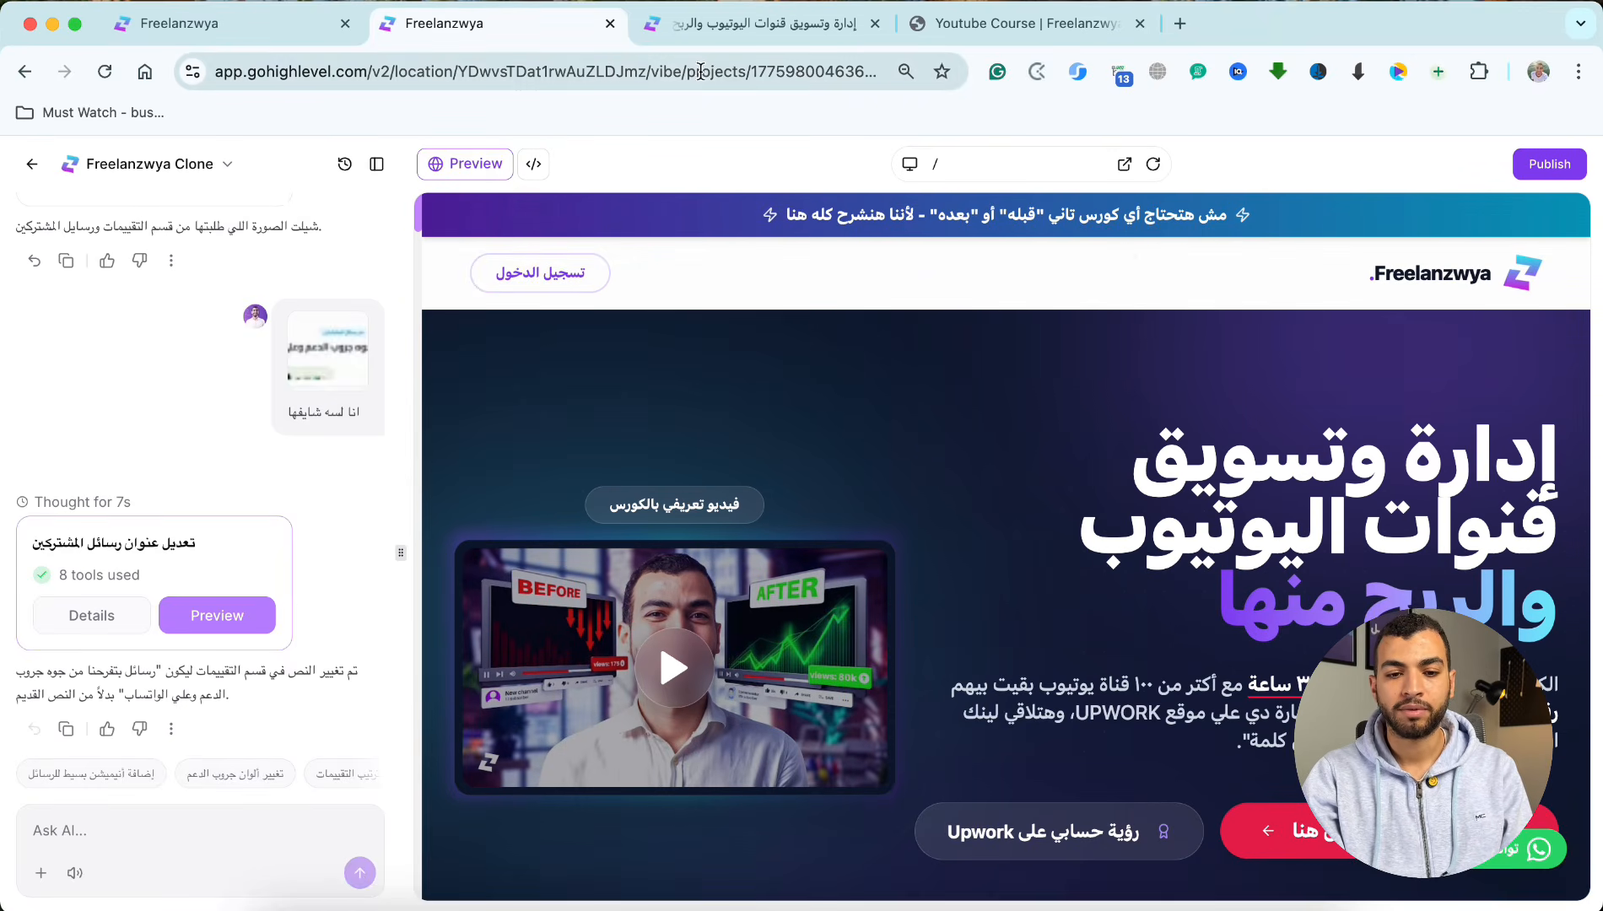
left_click(1124, 167)
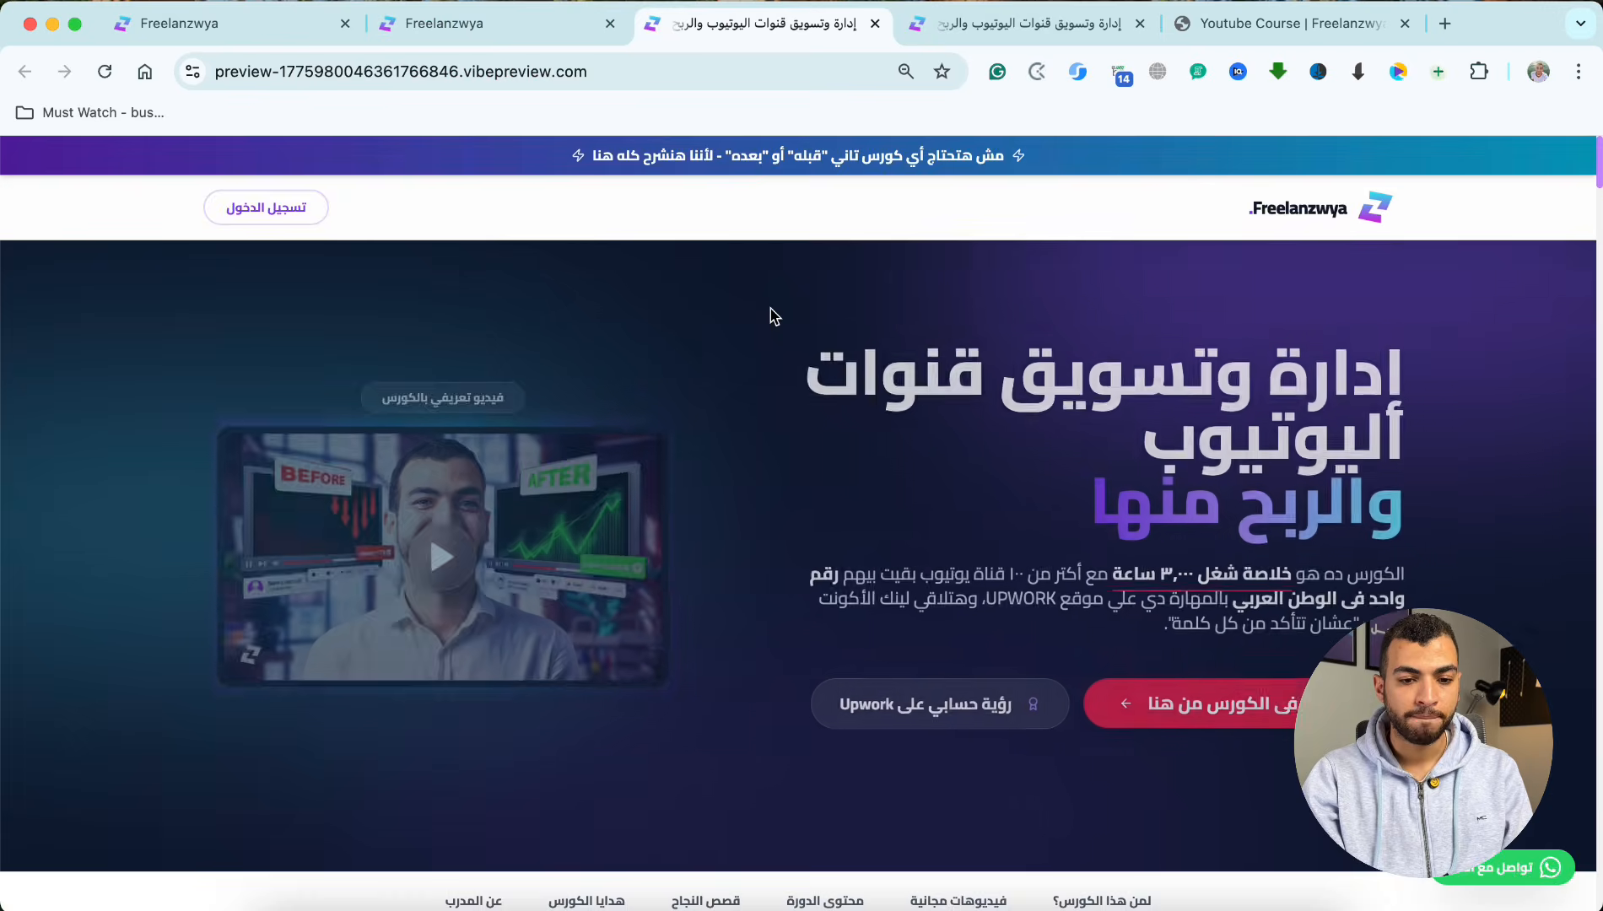
scroll(770, 316, "down", 10)
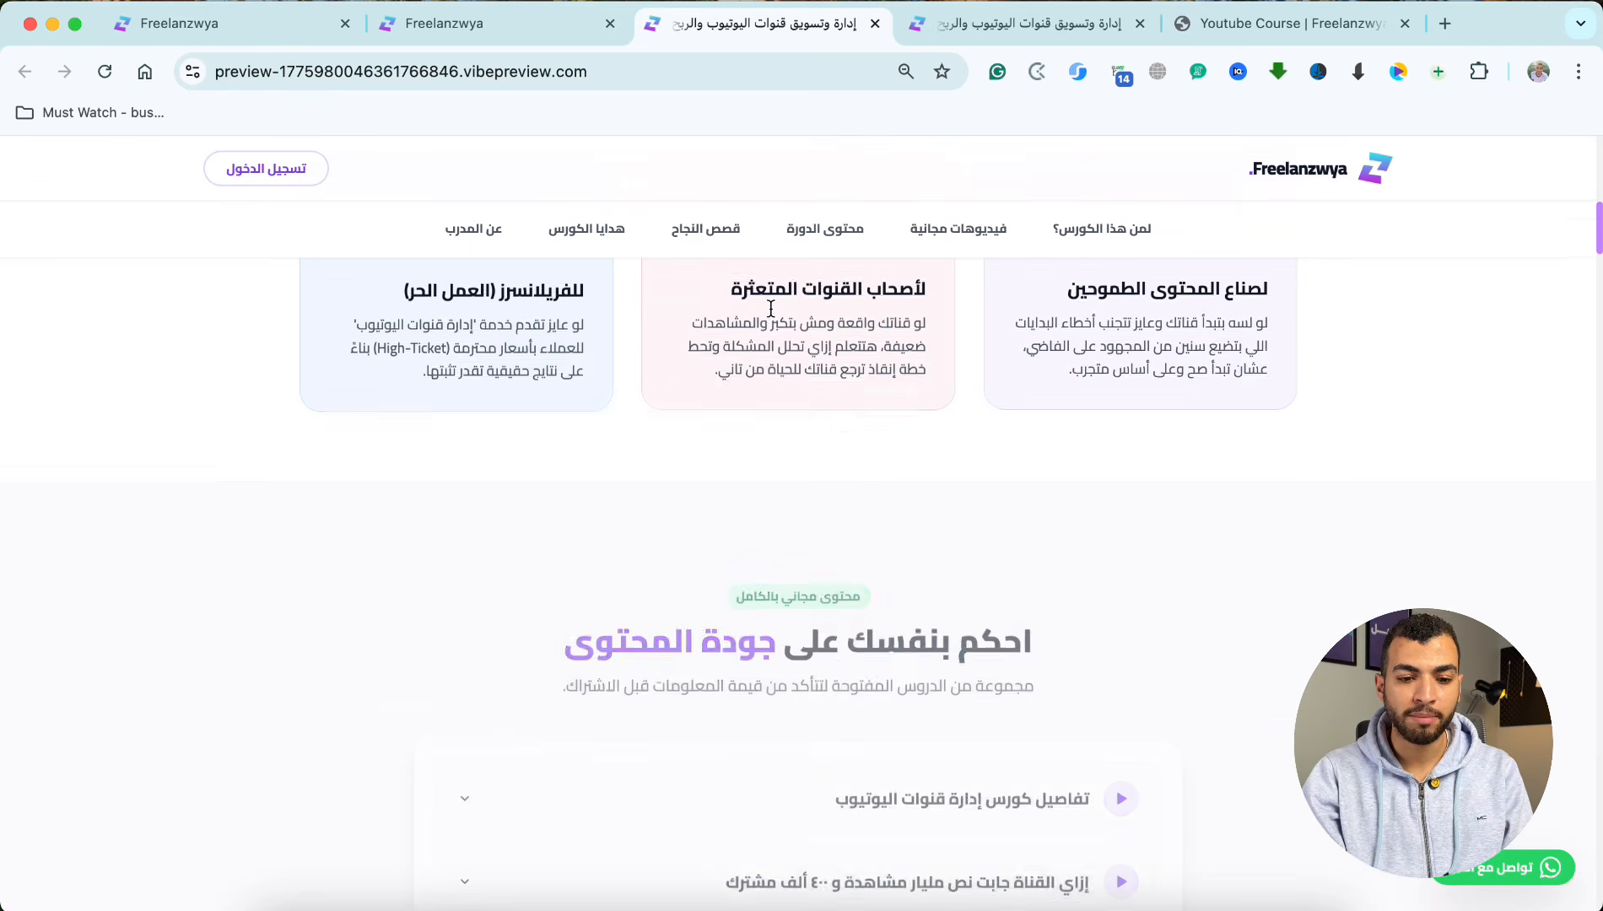
scroll(770, 308, "down", 20)
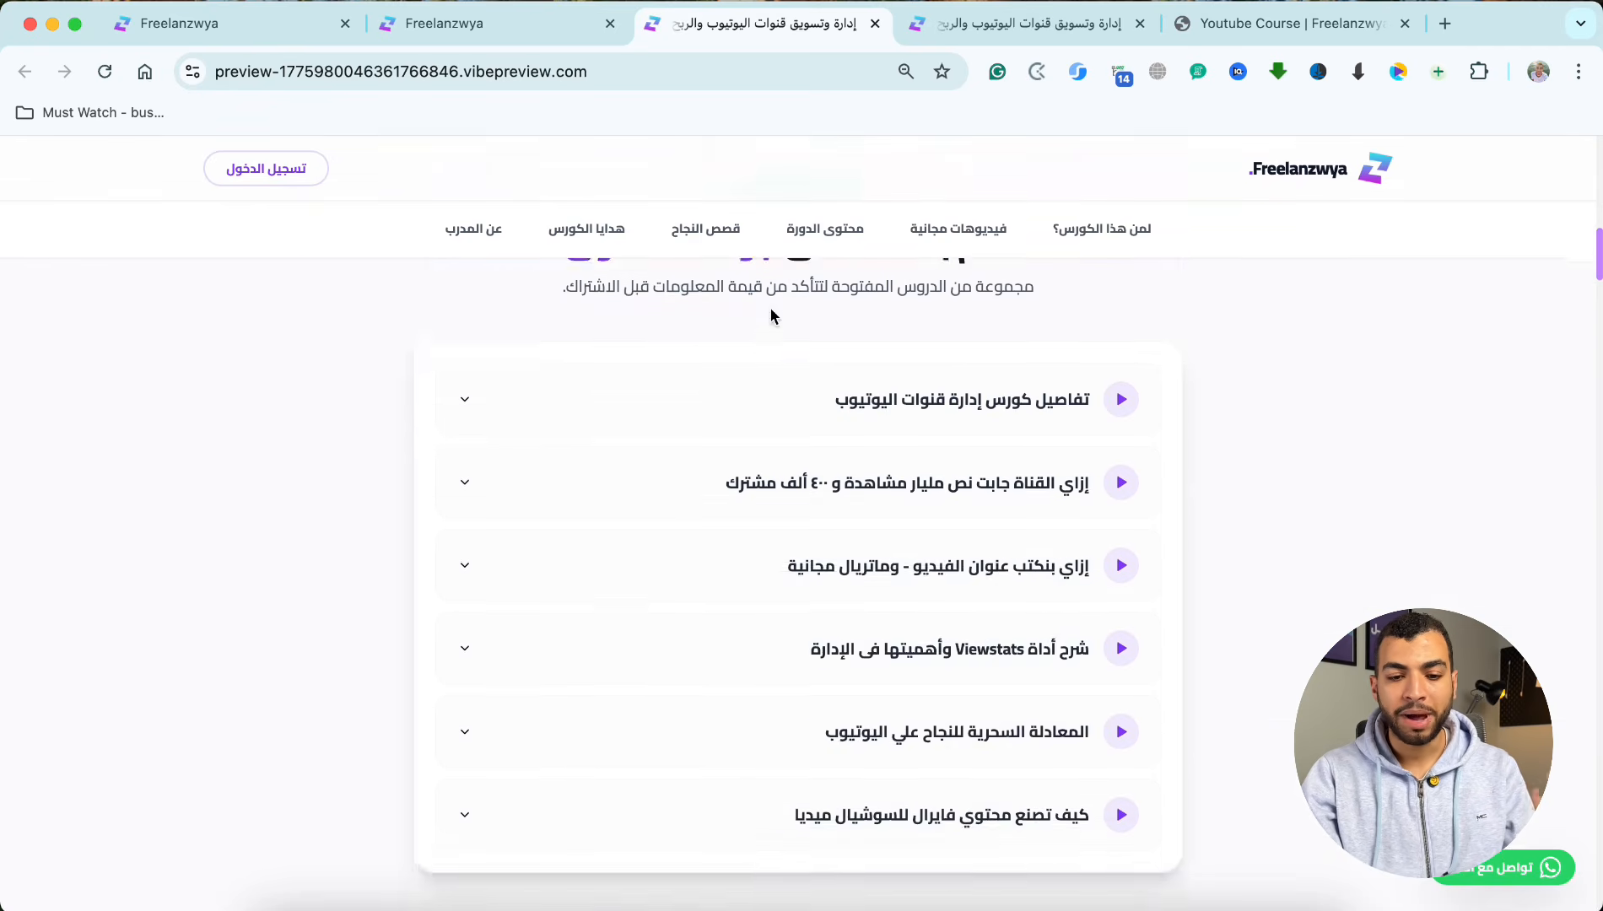
scroll(794, 443, "down", 20)
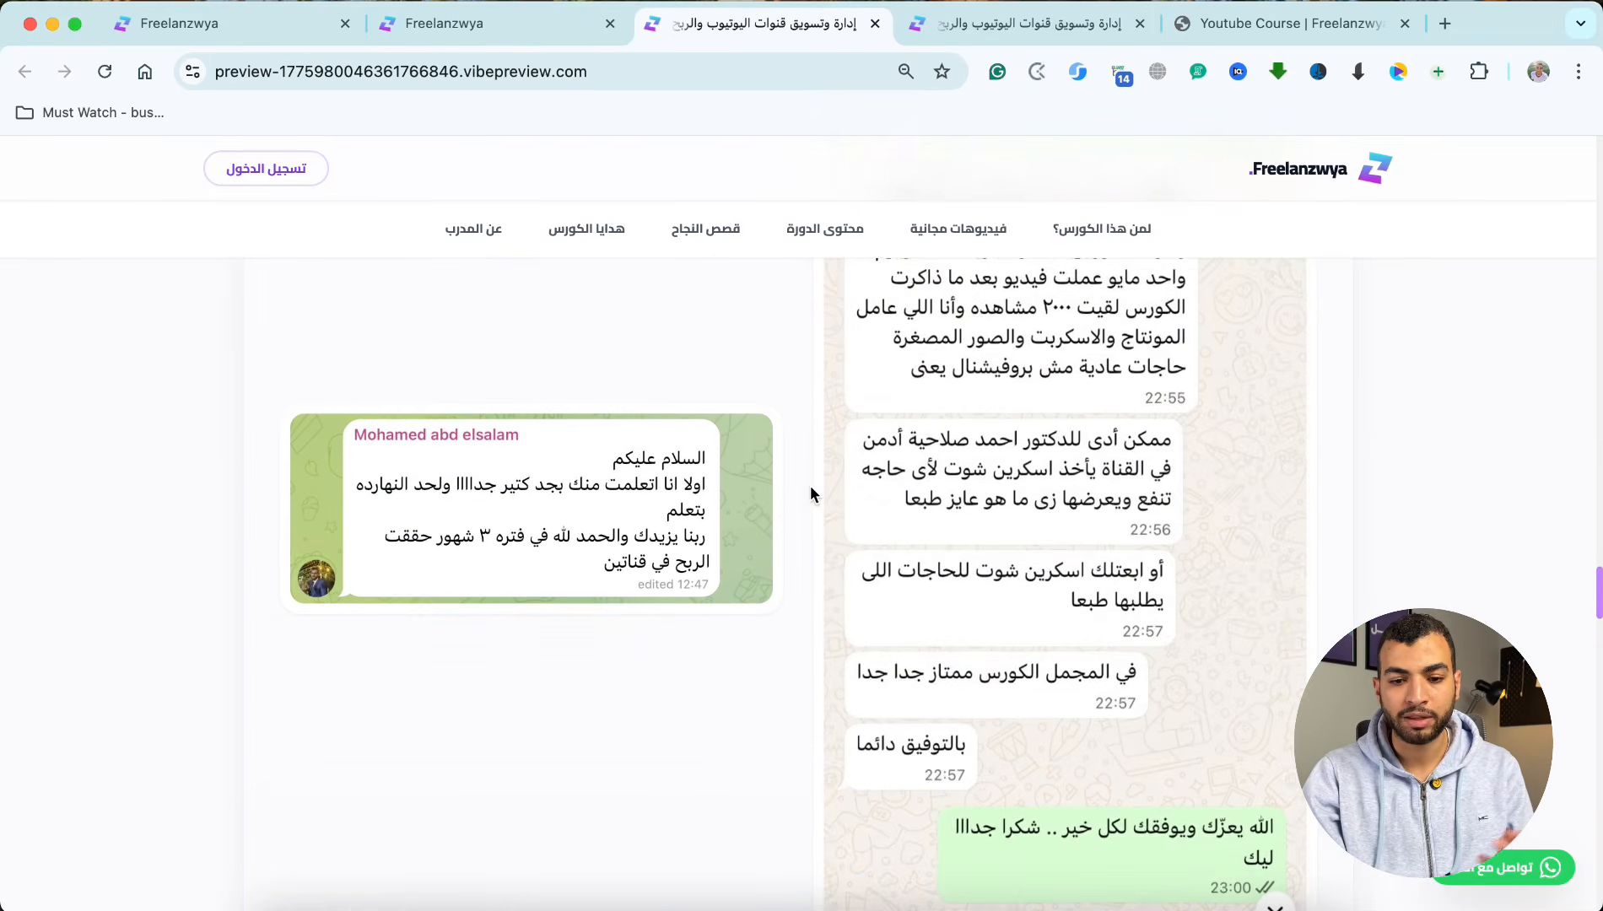
scroll(824, 524, "down", 10)
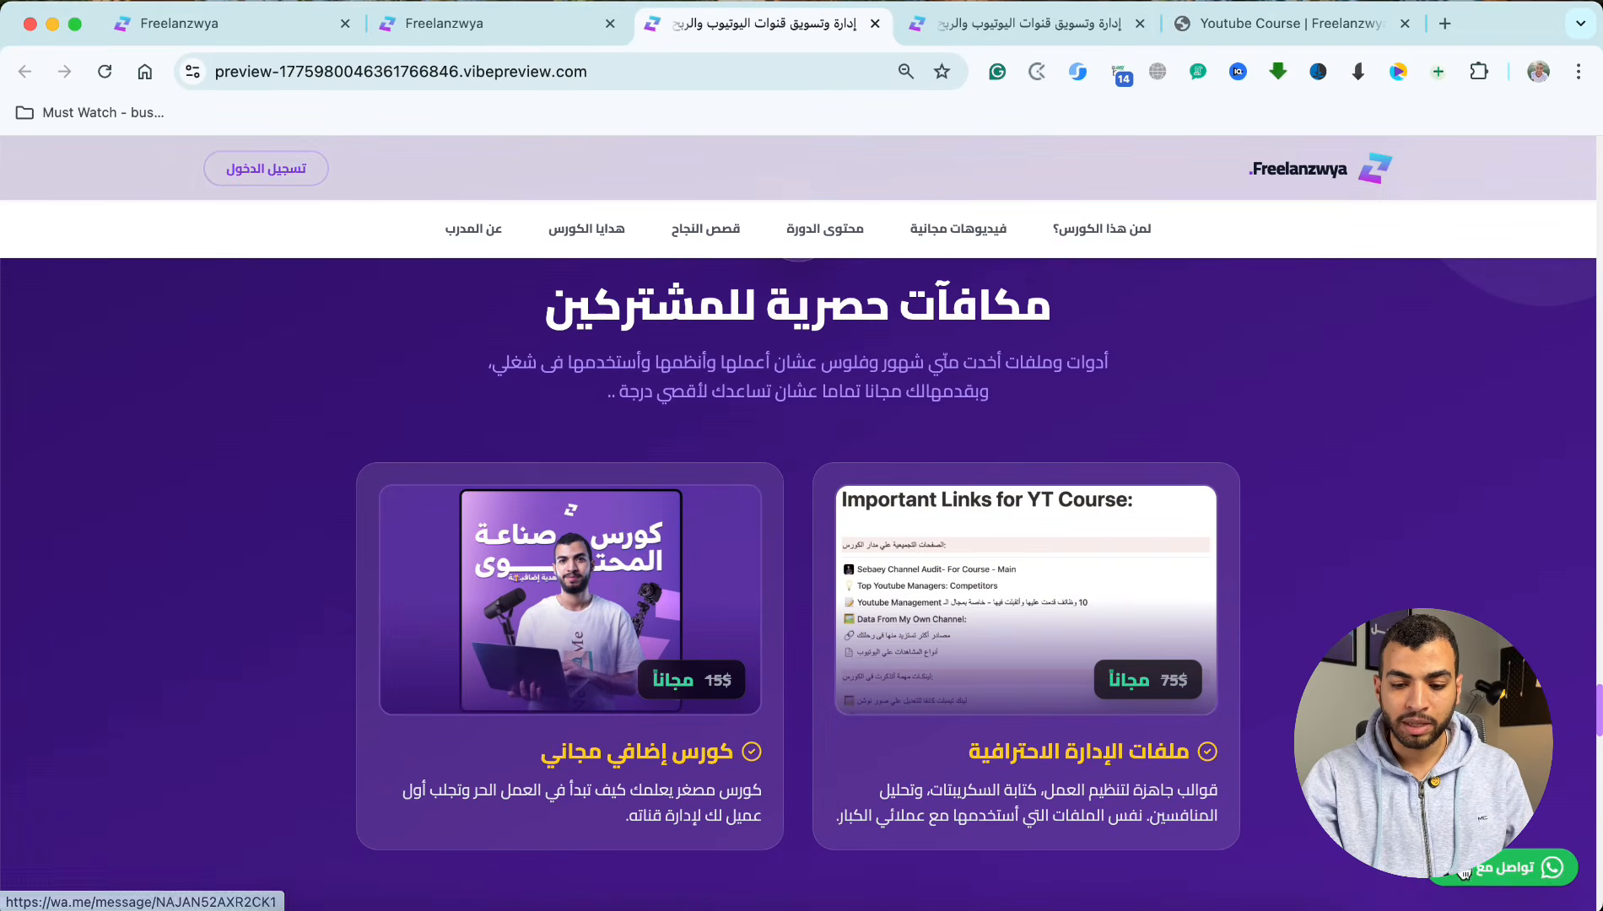
Step: Review the rebuilt course page's enrolment card, footer and subscriber reviews in the preview
scroll(969, 558, "down", 10)
scroll(817, 713, "down", 8)
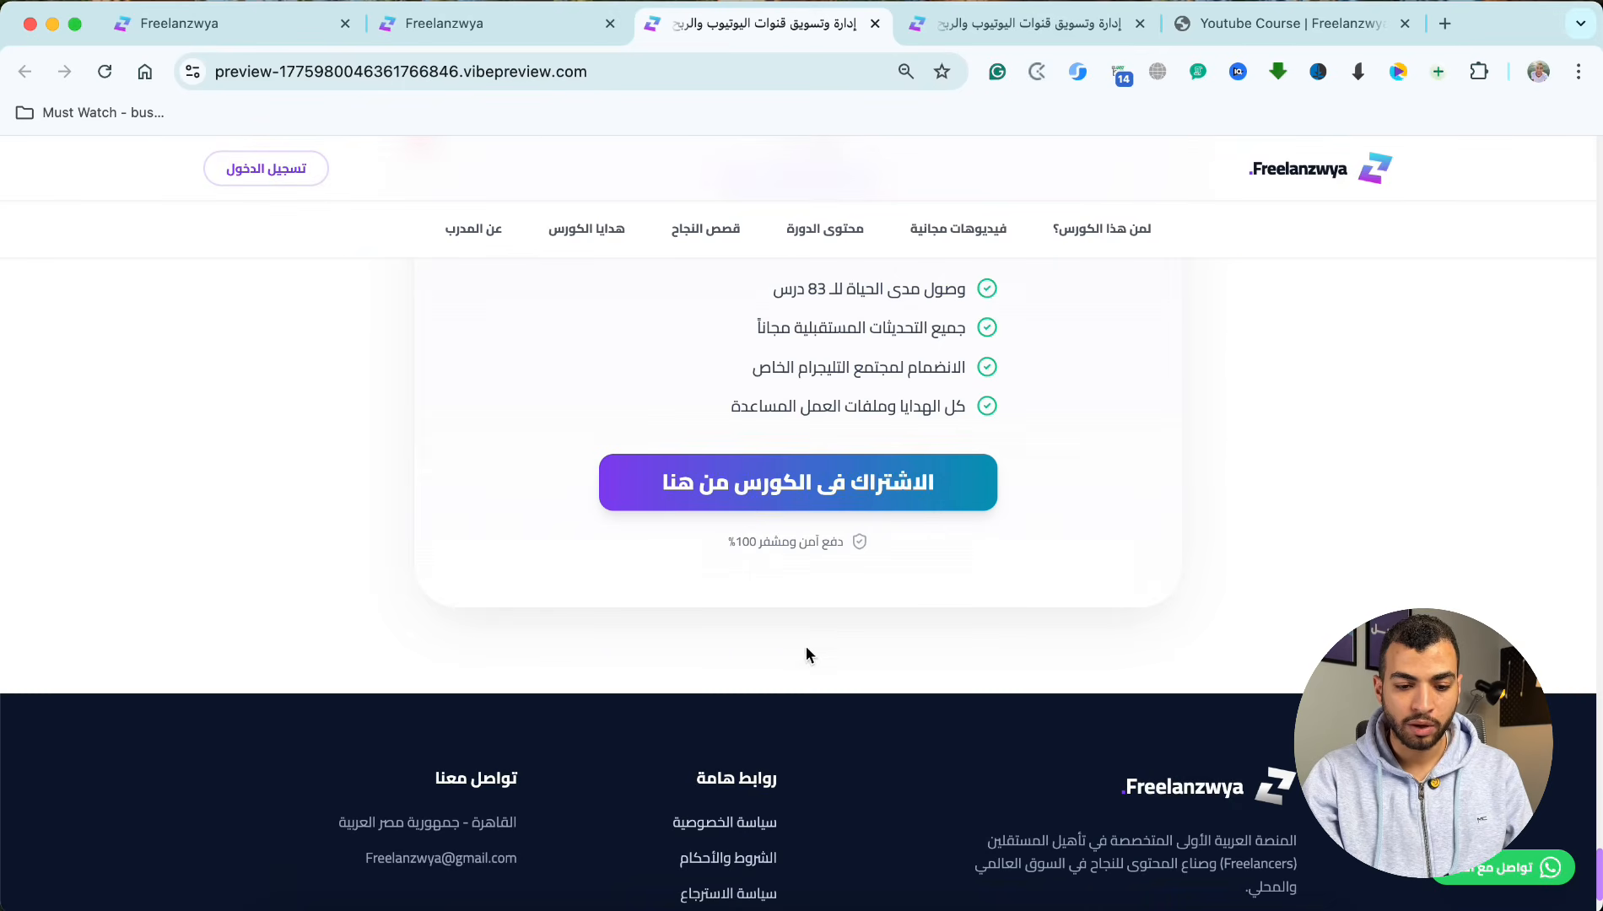
scroll(823, 477, "up", 15)
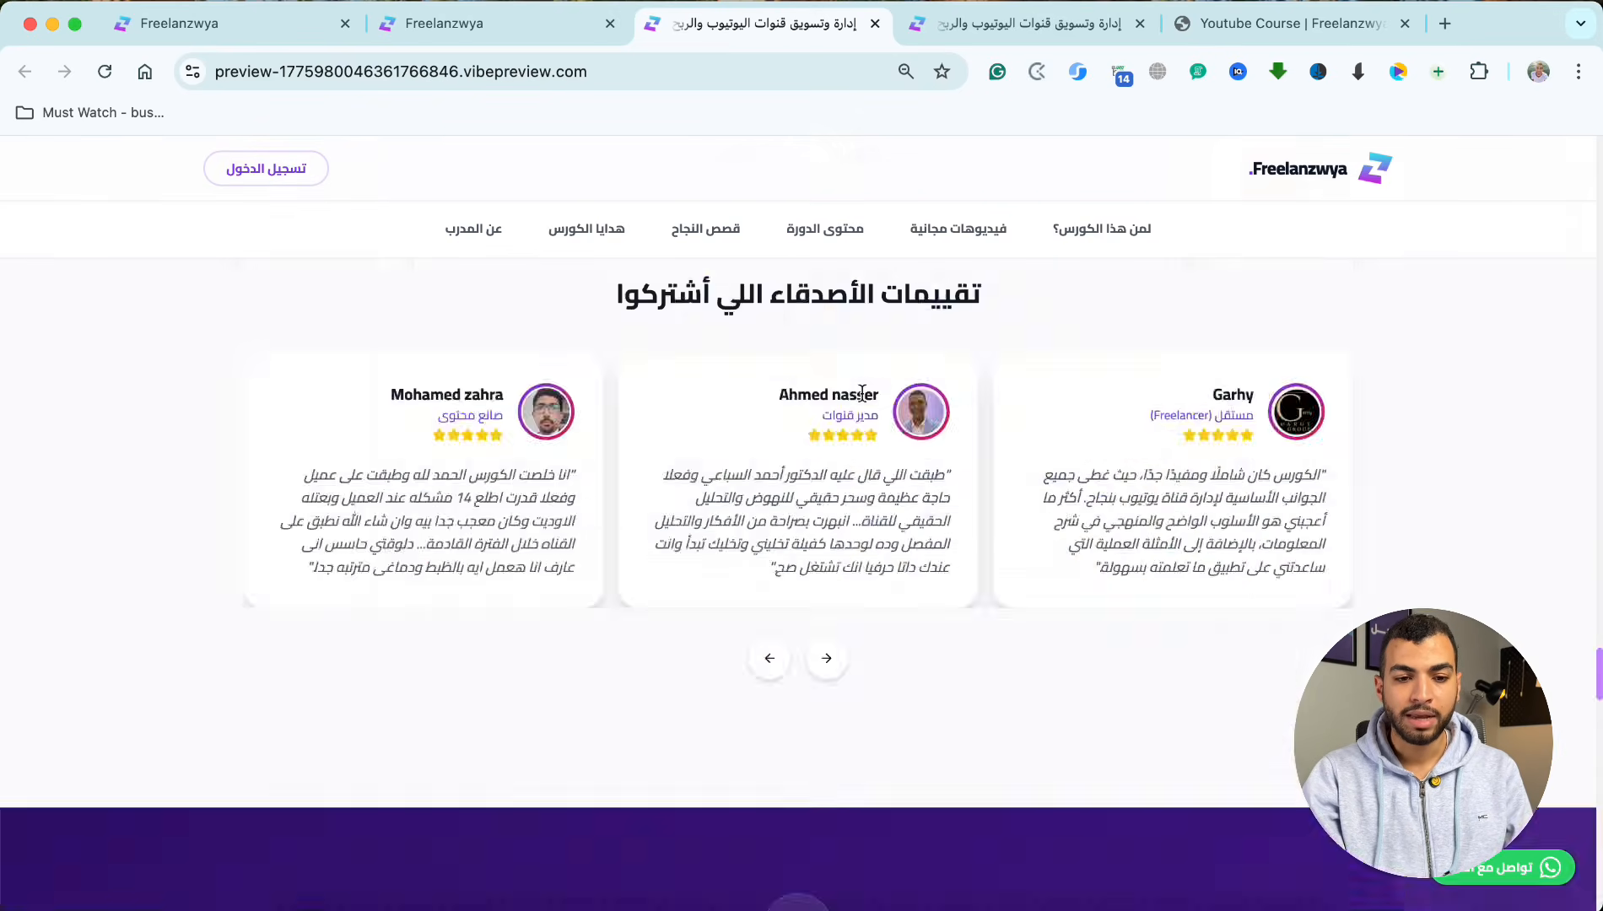
Step: Inspect the Freelanzwya Clone project's source code, including the hooks folder, App.css, App.tsx and components.json, and return to its preview
left_click(445, 23)
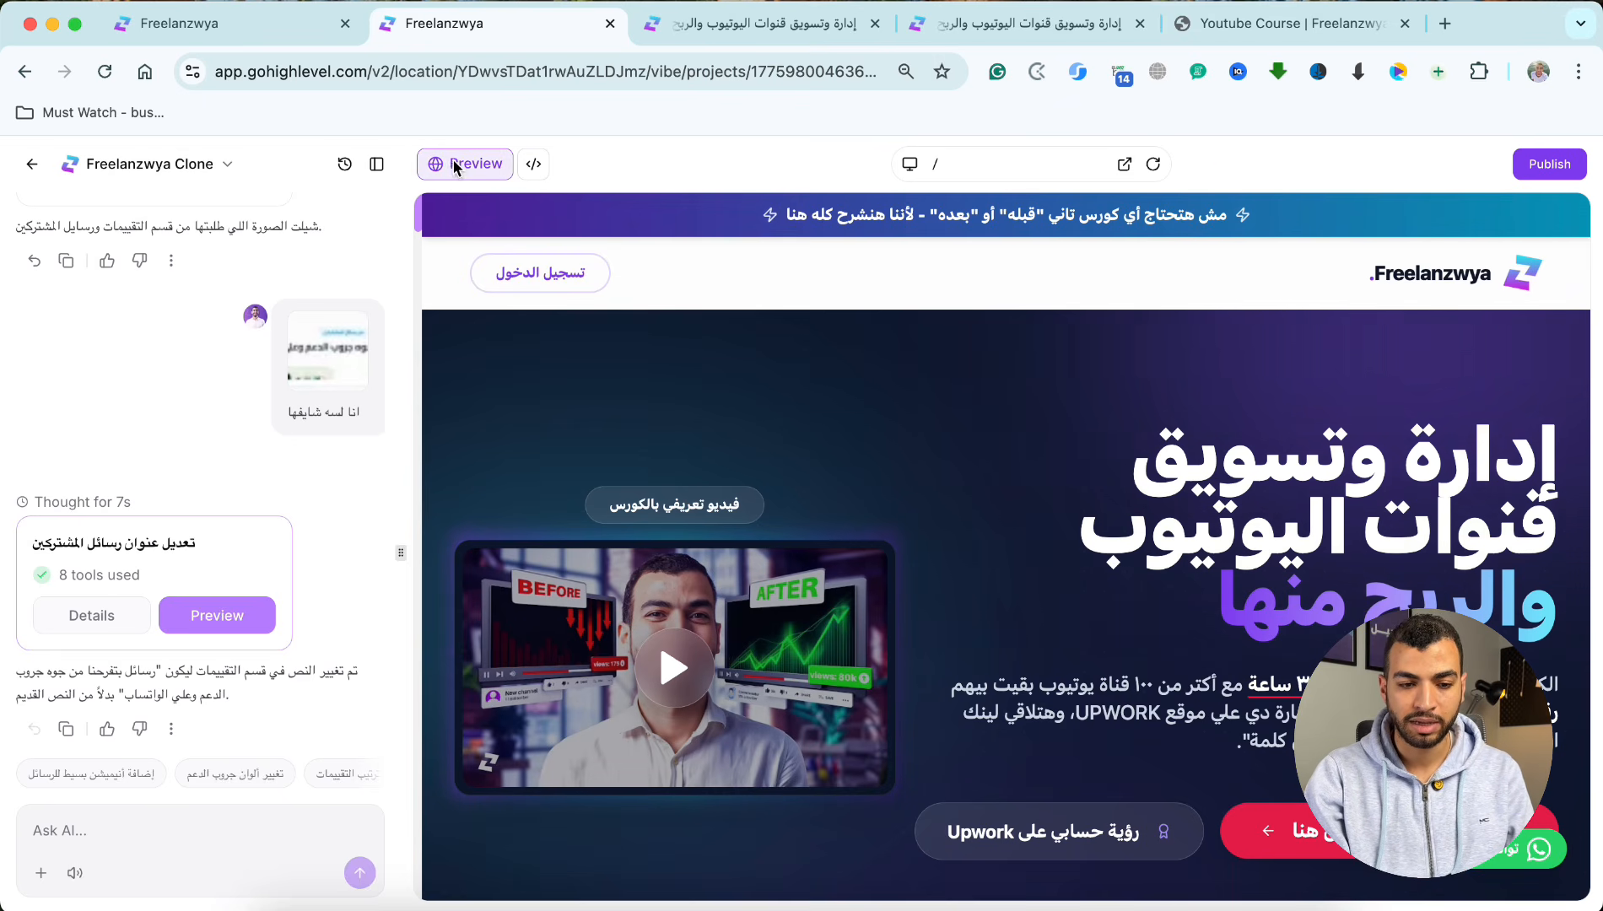
left_click(534, 164)
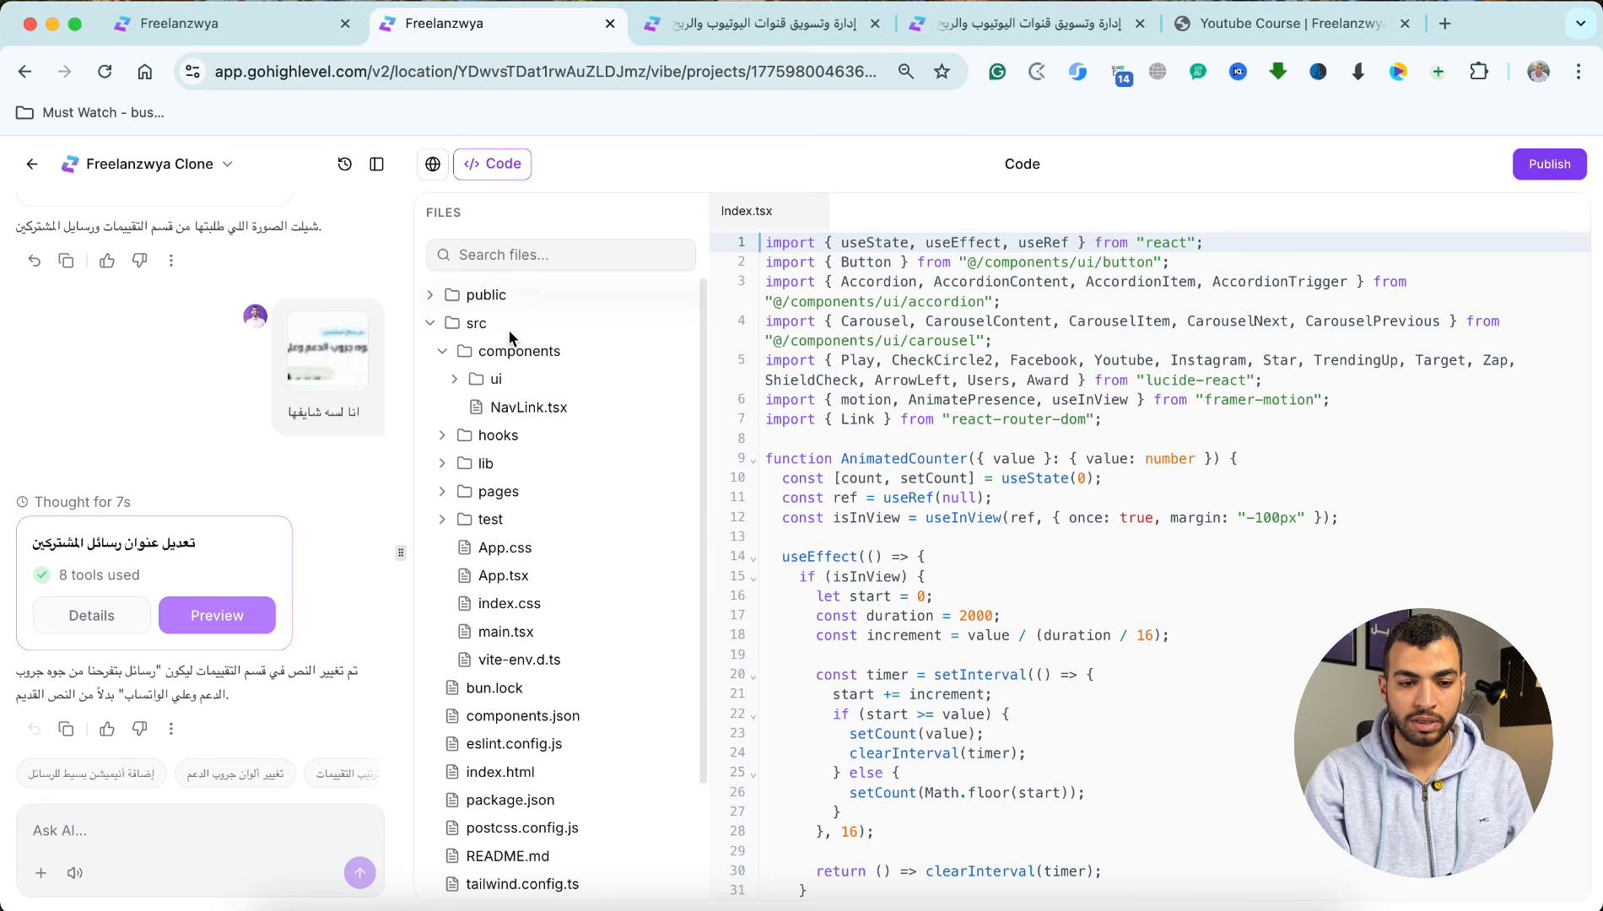
scroll(547, 521, "down", 3)
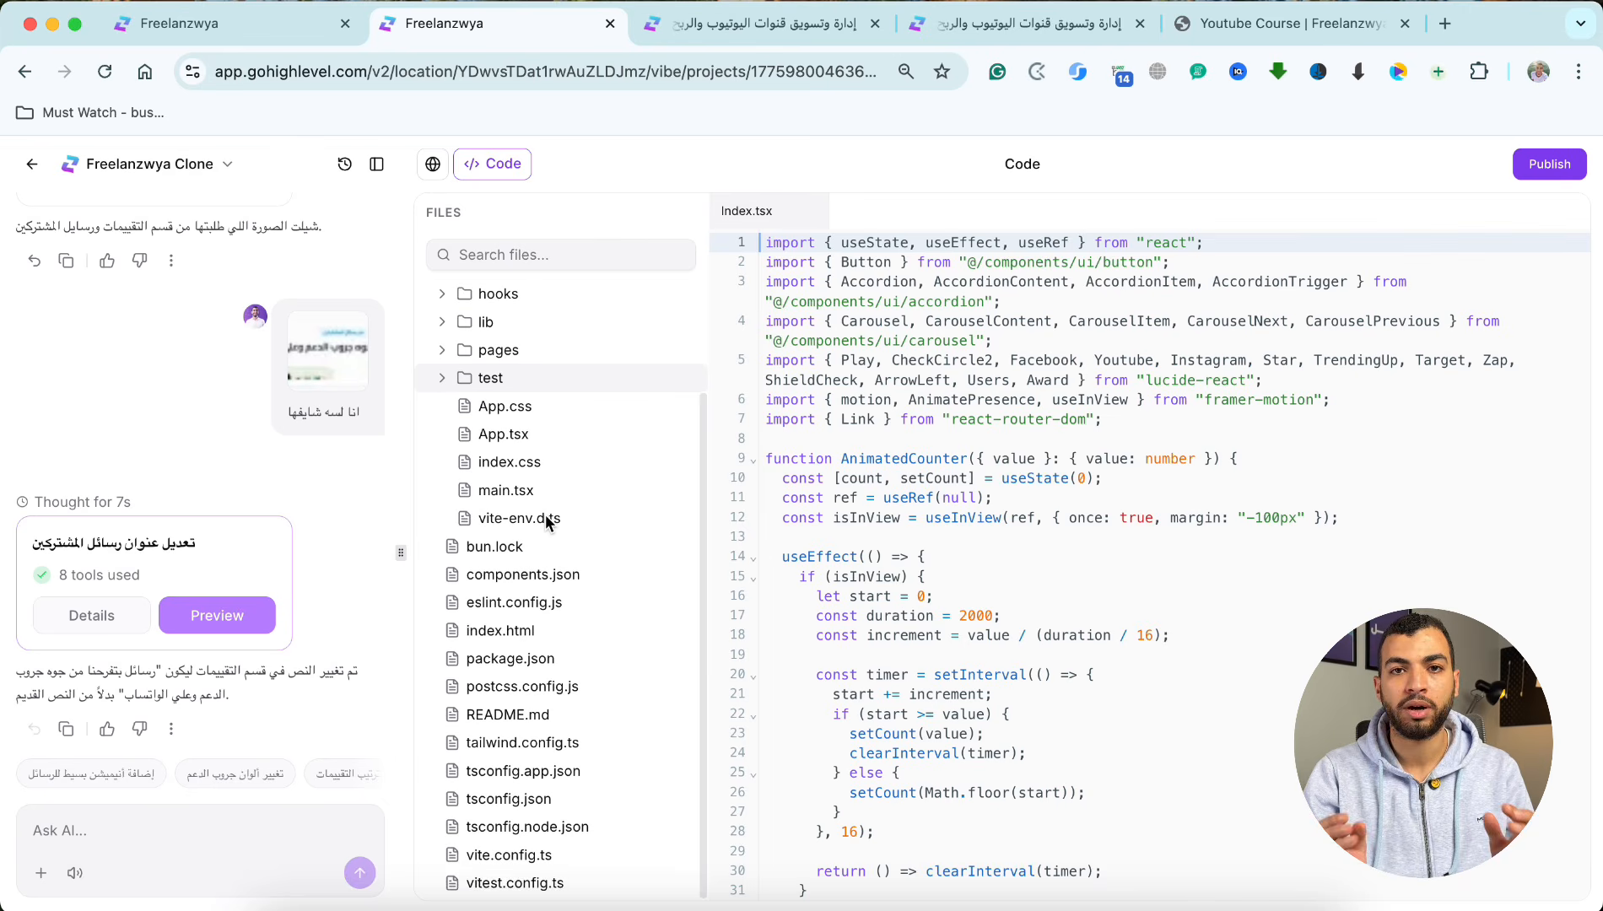
left_click(445, 293)
left_click(446, 294)
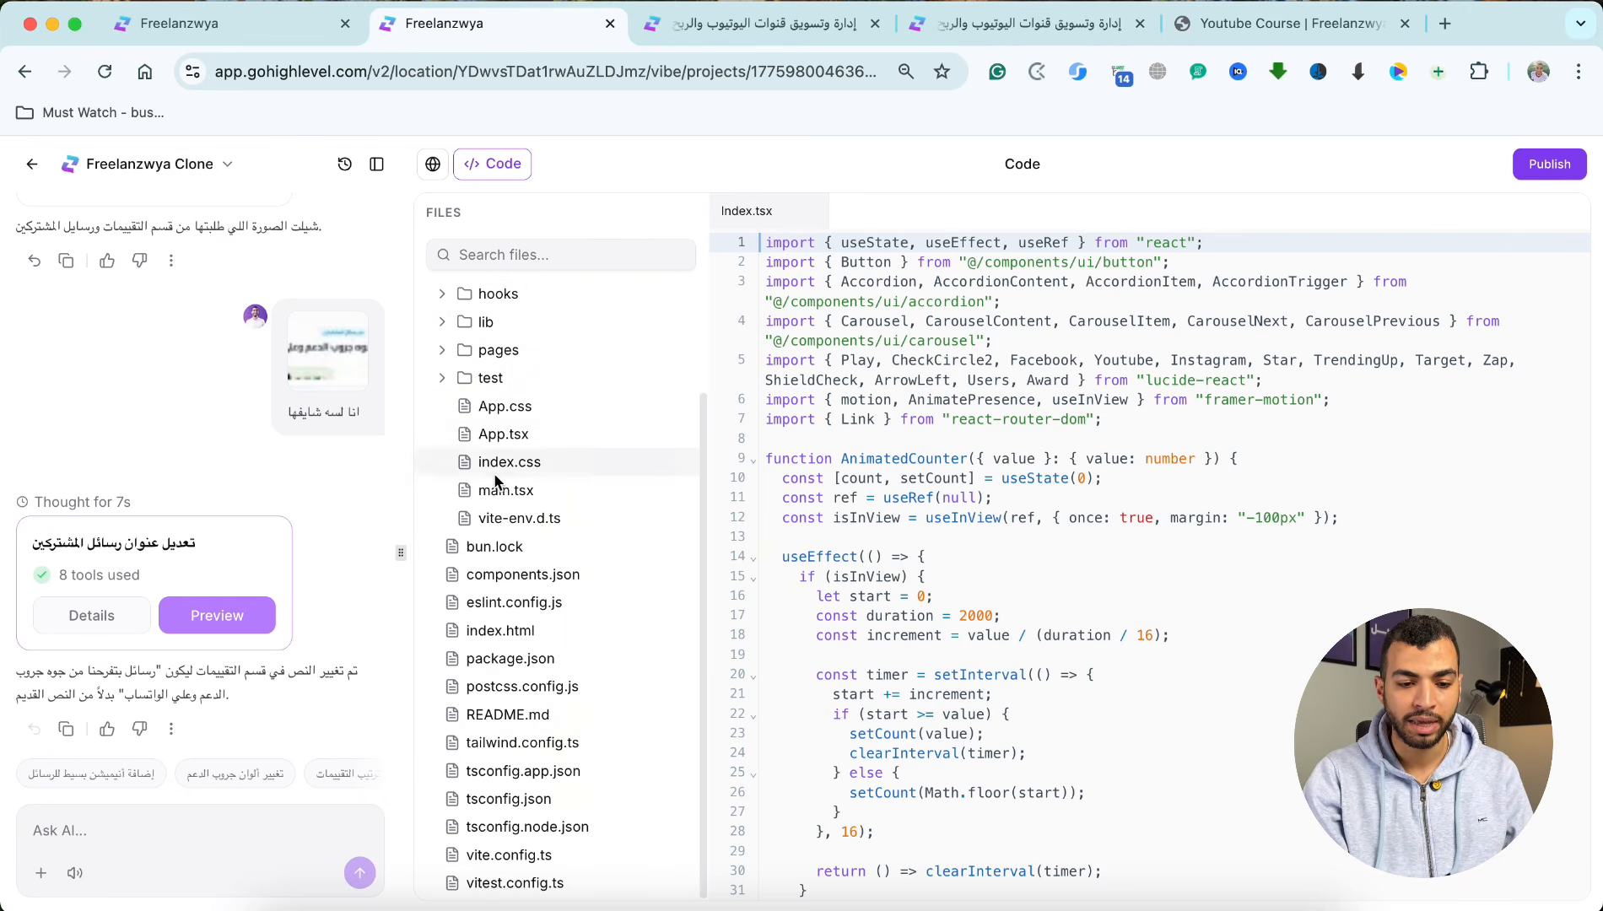
left_click(494, 412)
left_click(497, 441)
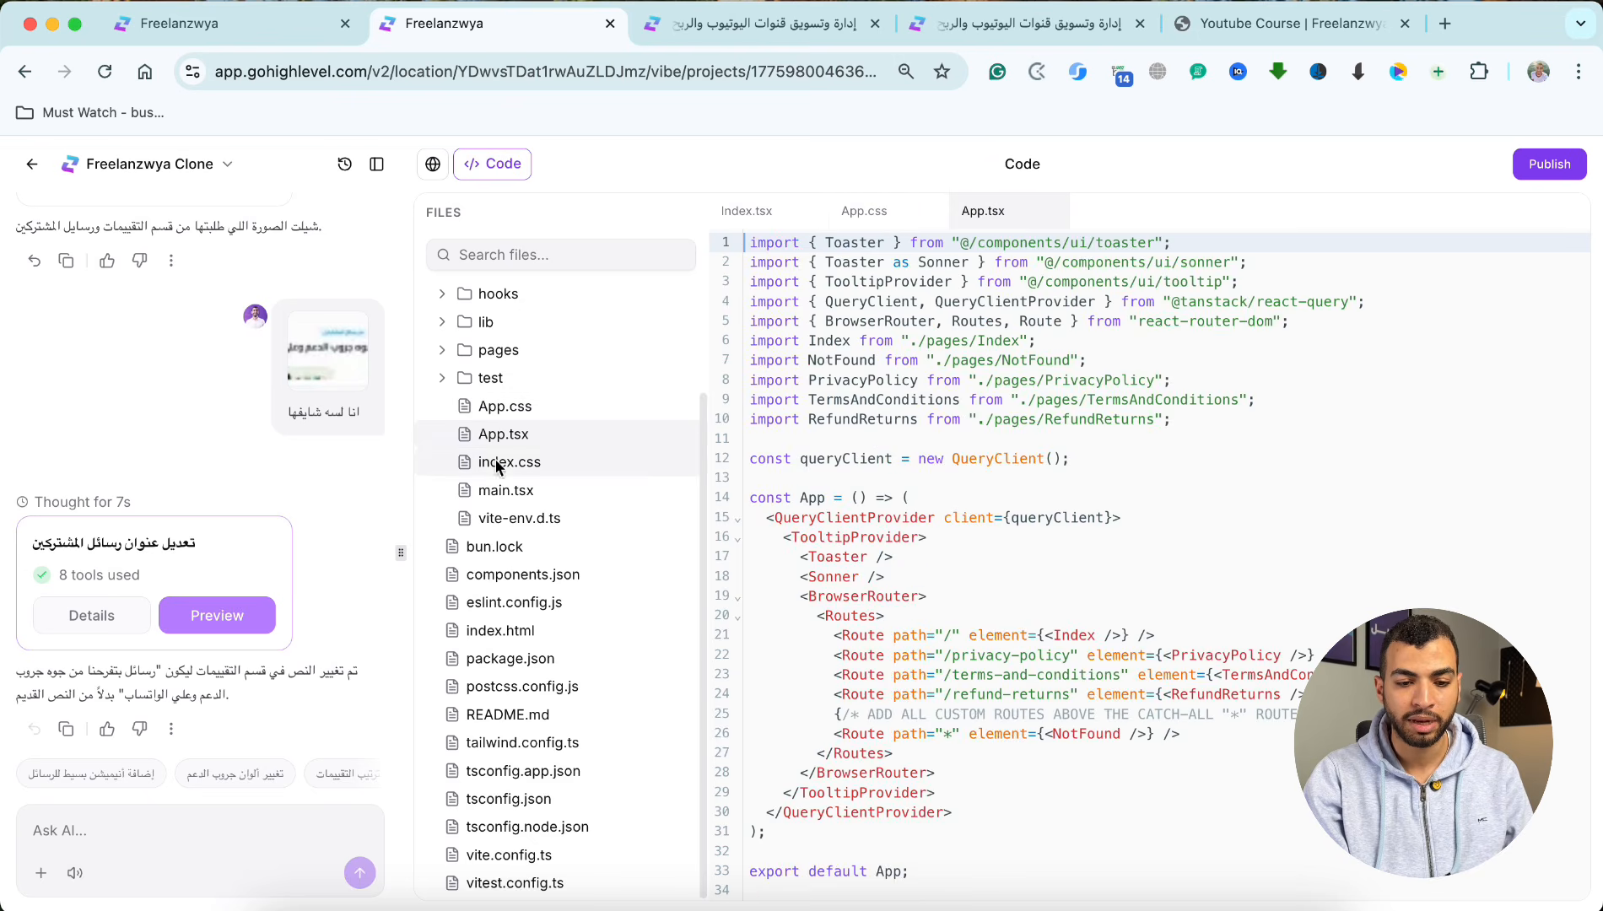
left_click(508, 574)
left_click(432, 164)
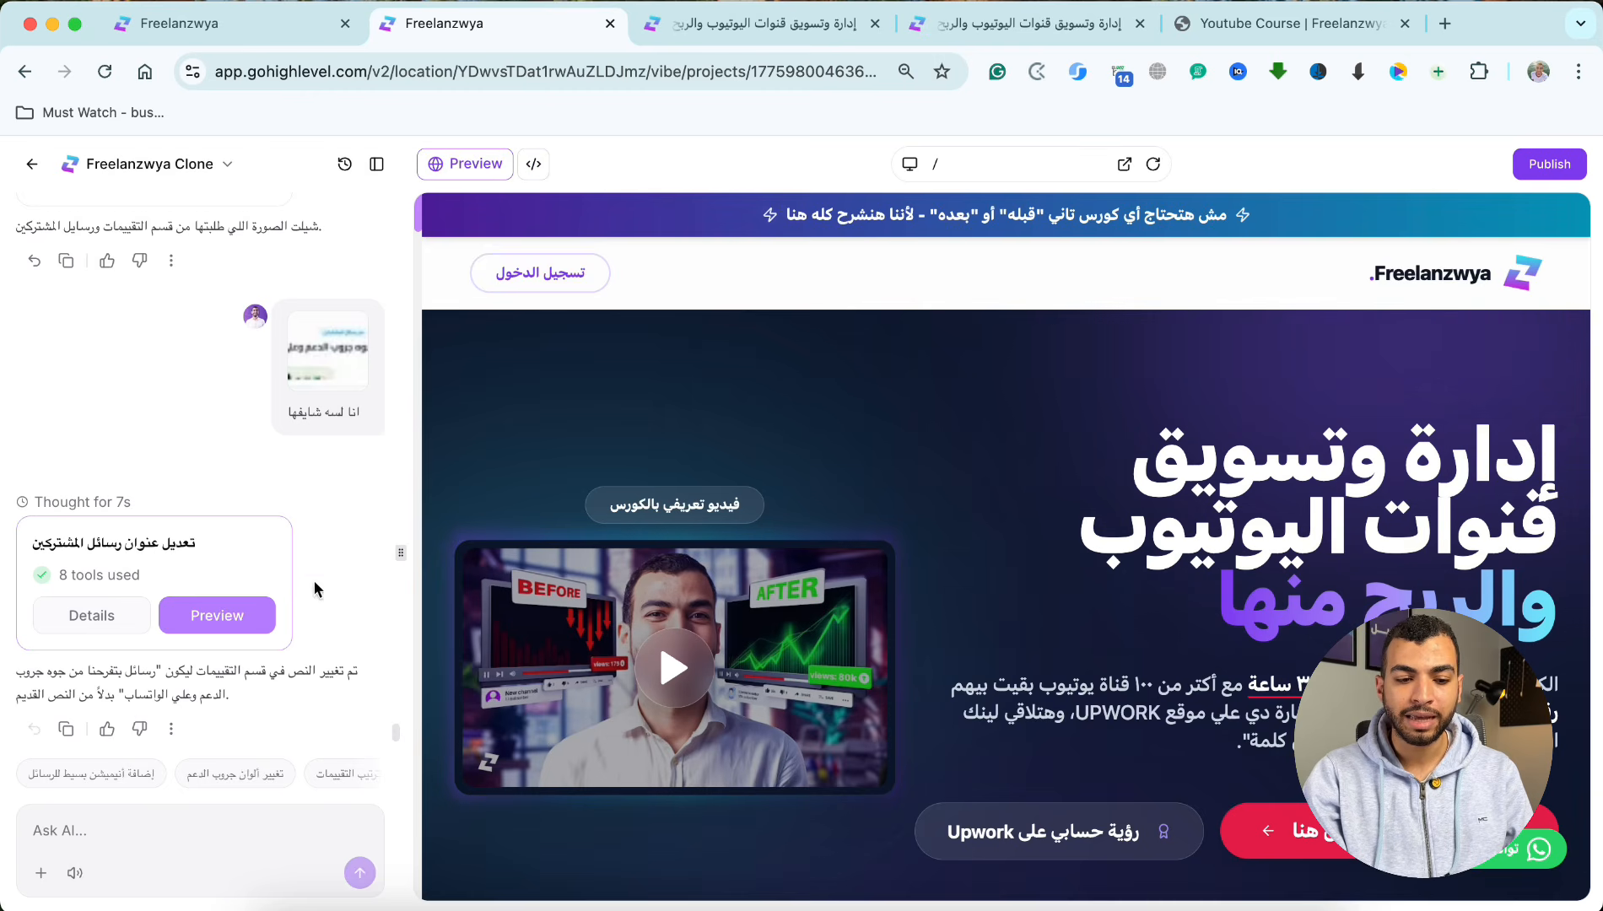
left_click(319, 831)
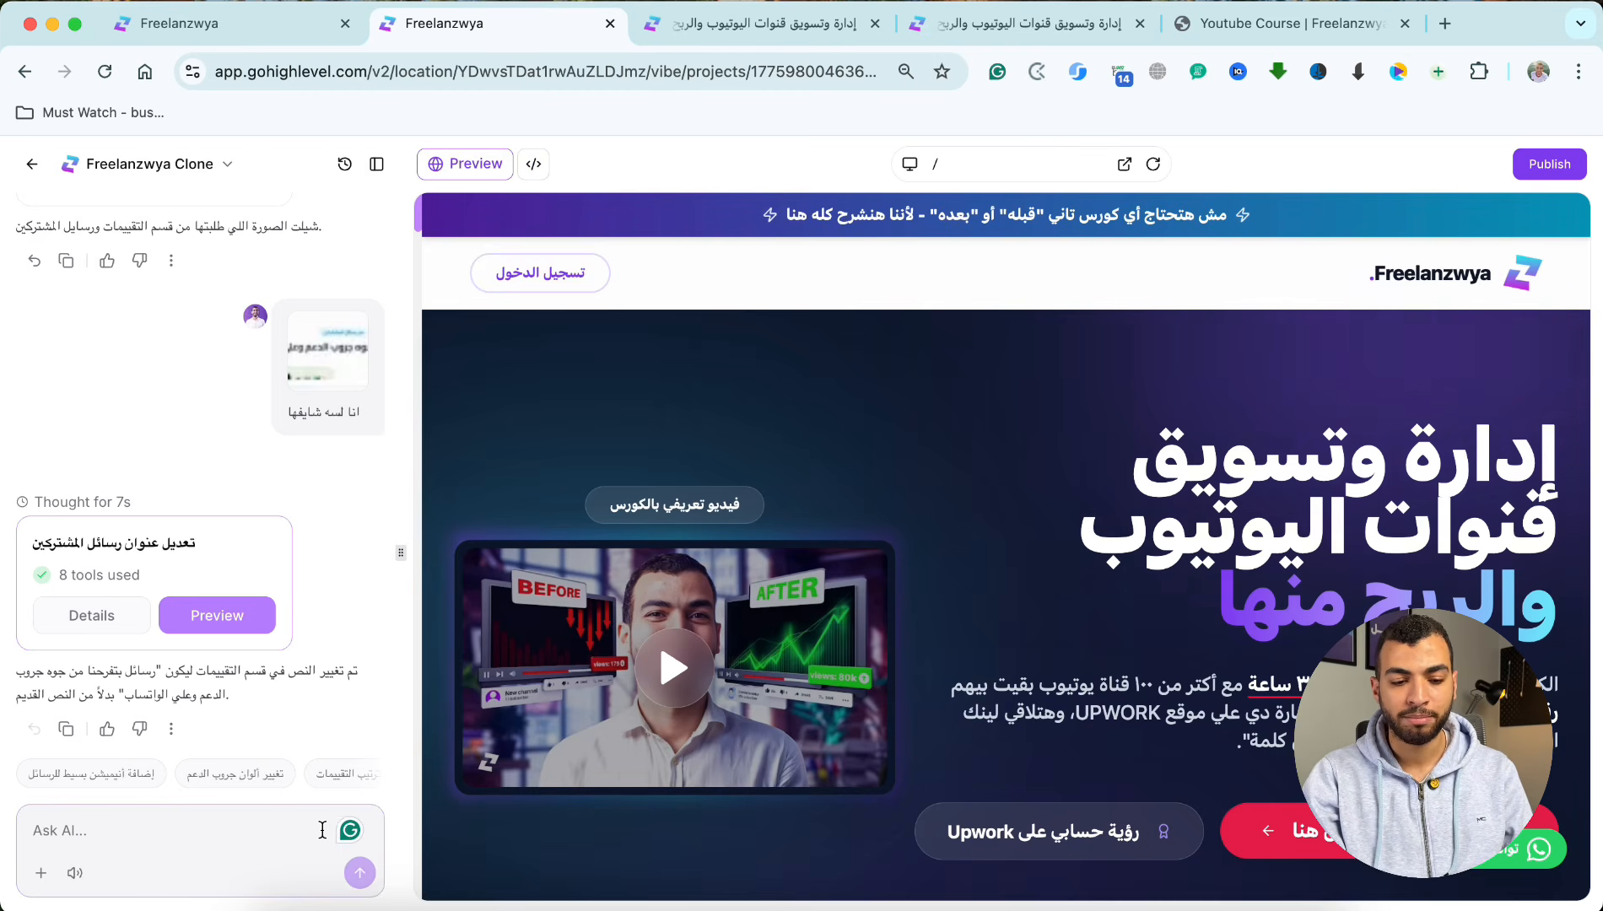
triple_click(1278, 452)
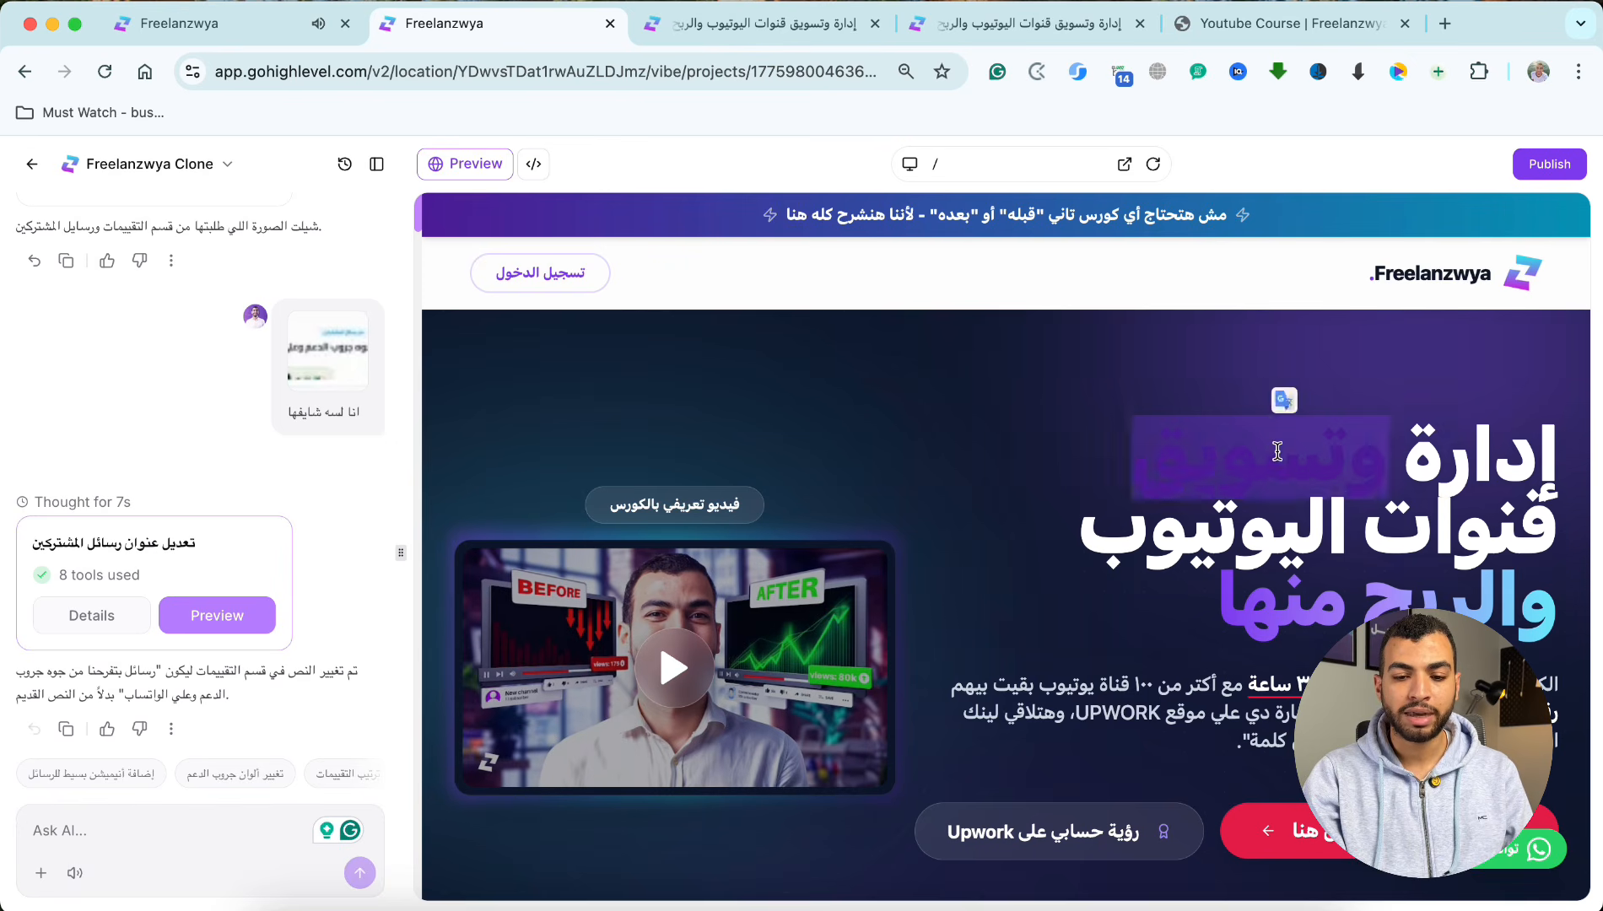
left_click(1057, 524)
Step: Switch to the Business Insights project and review its calendar connection choices, the AI's build summary and the generated hero section
left_click(240, 24)
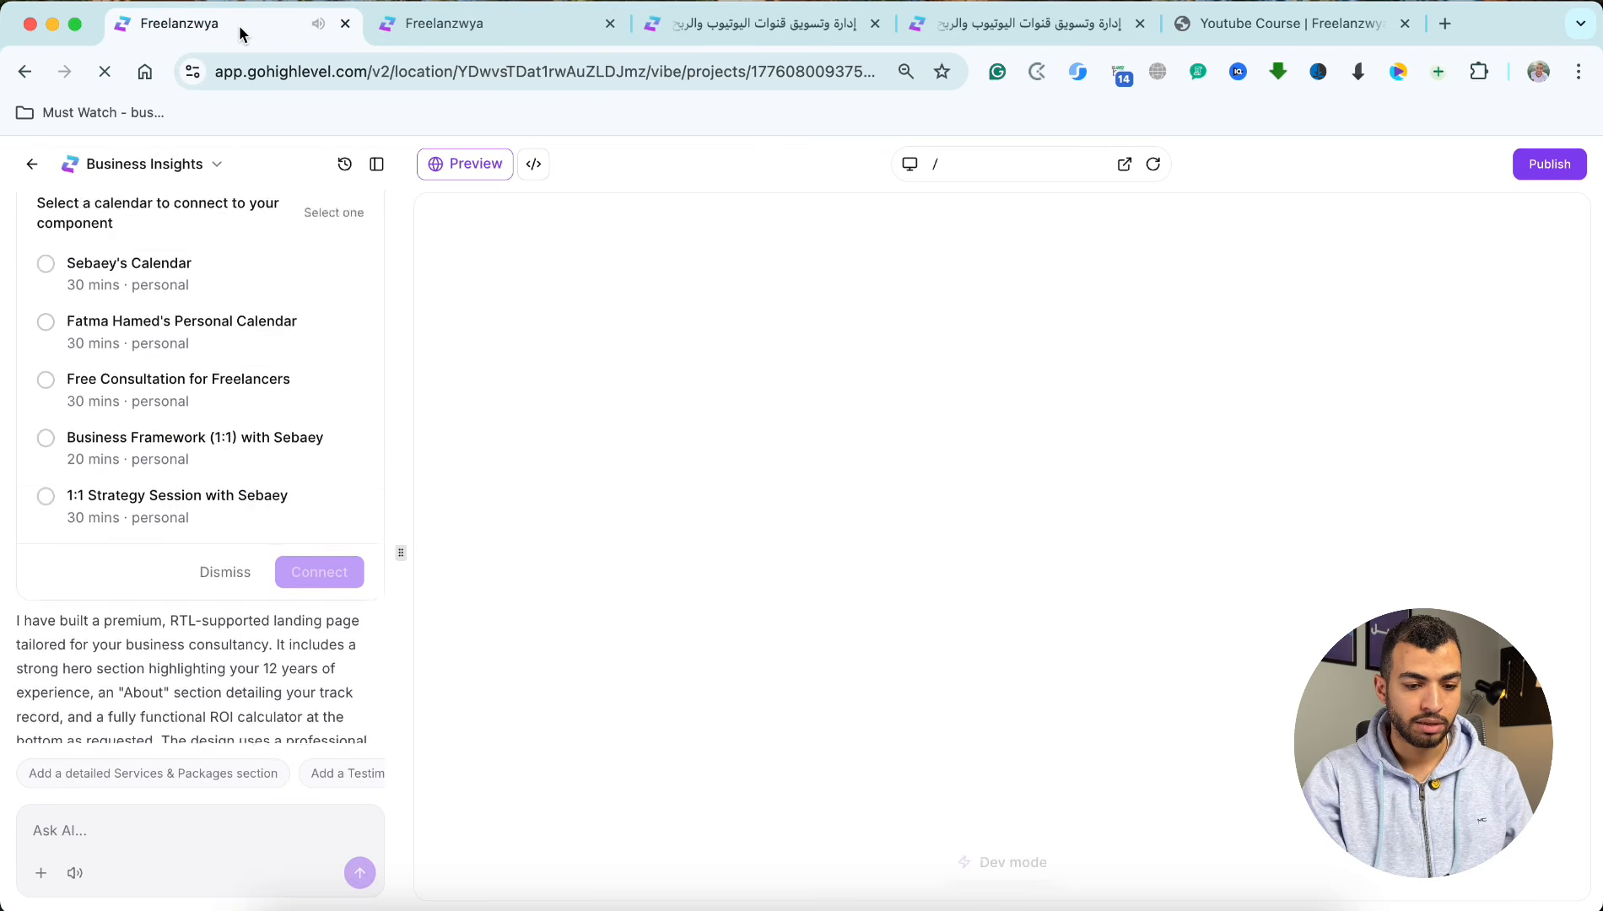
scroll(226, 354, "up", 5)
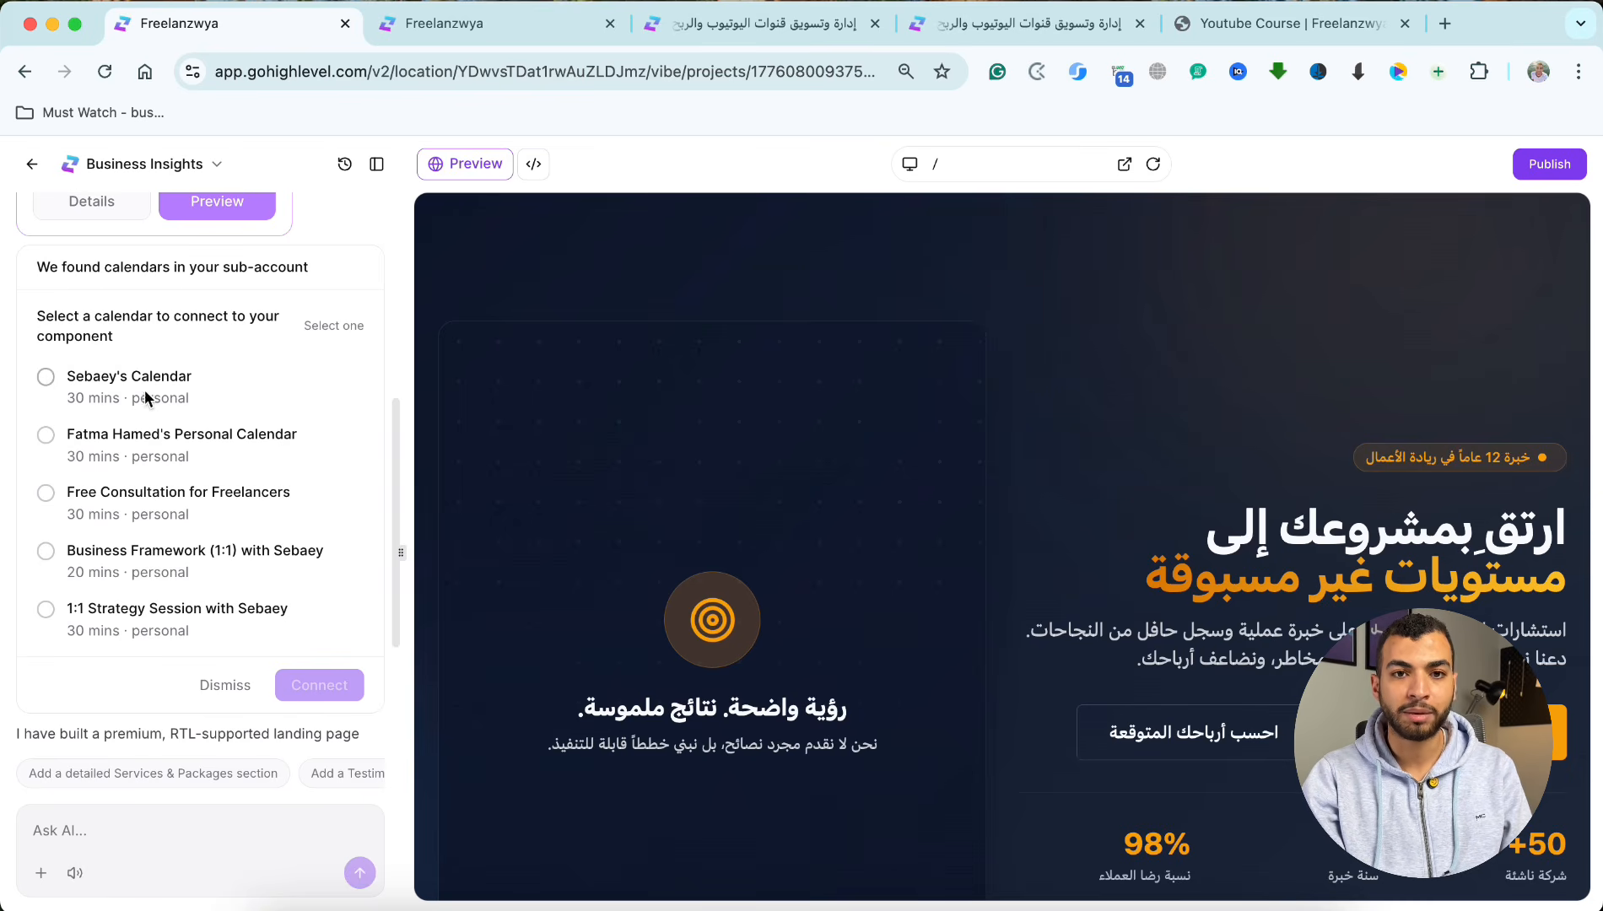
scroll(734, 524, "down", 1)
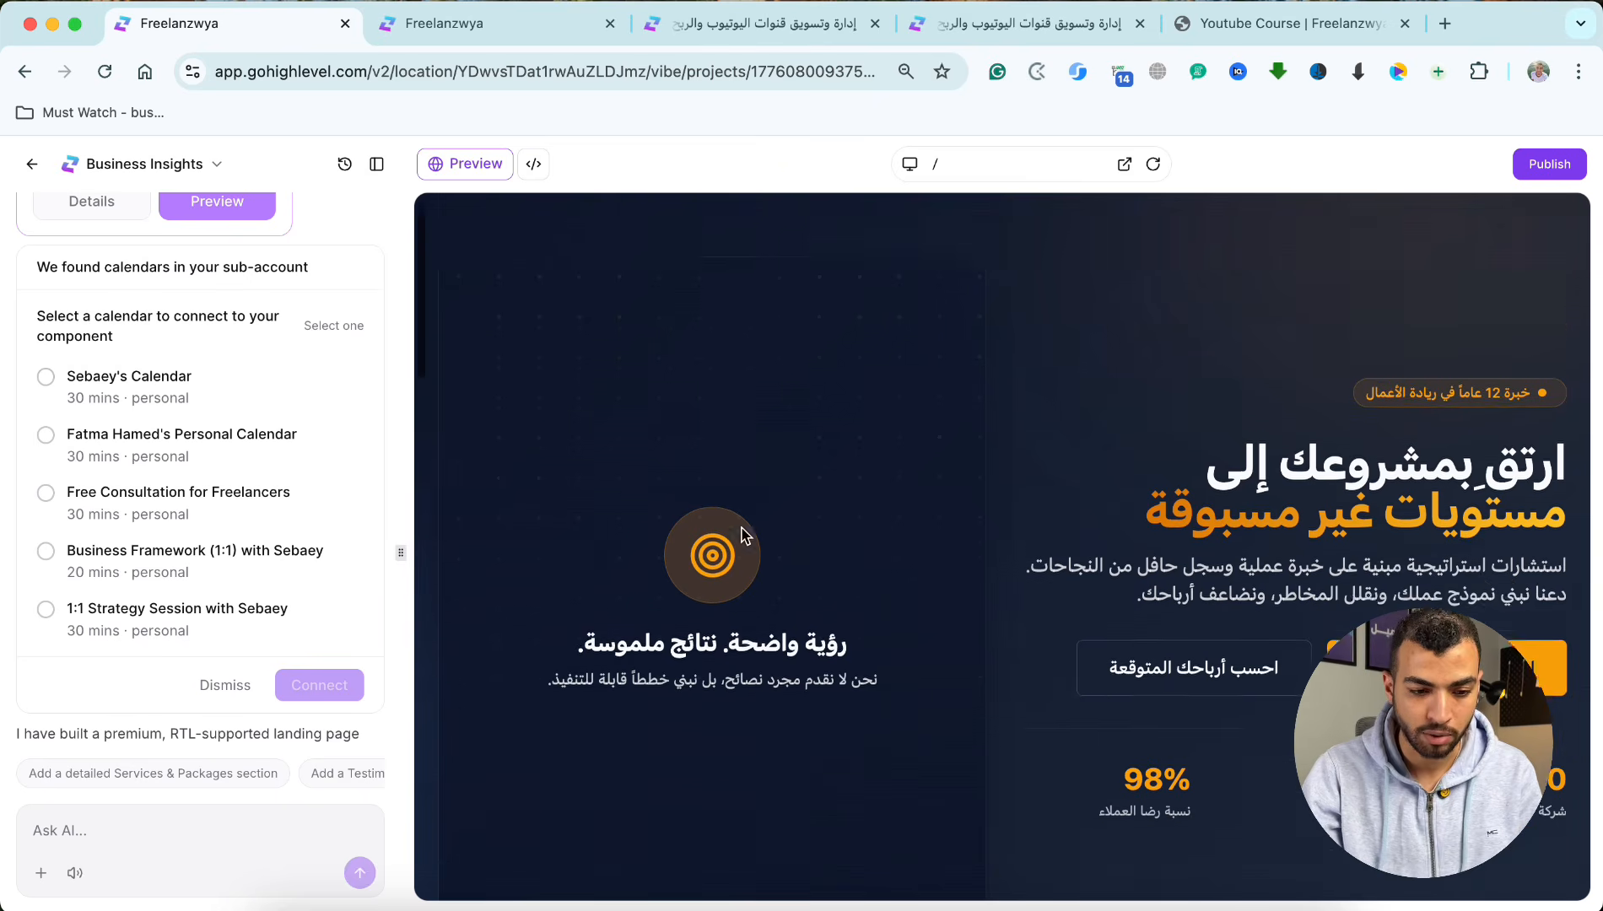
scroll(740, 536, "down", 6)
scroll(740, 537, "up", 5)
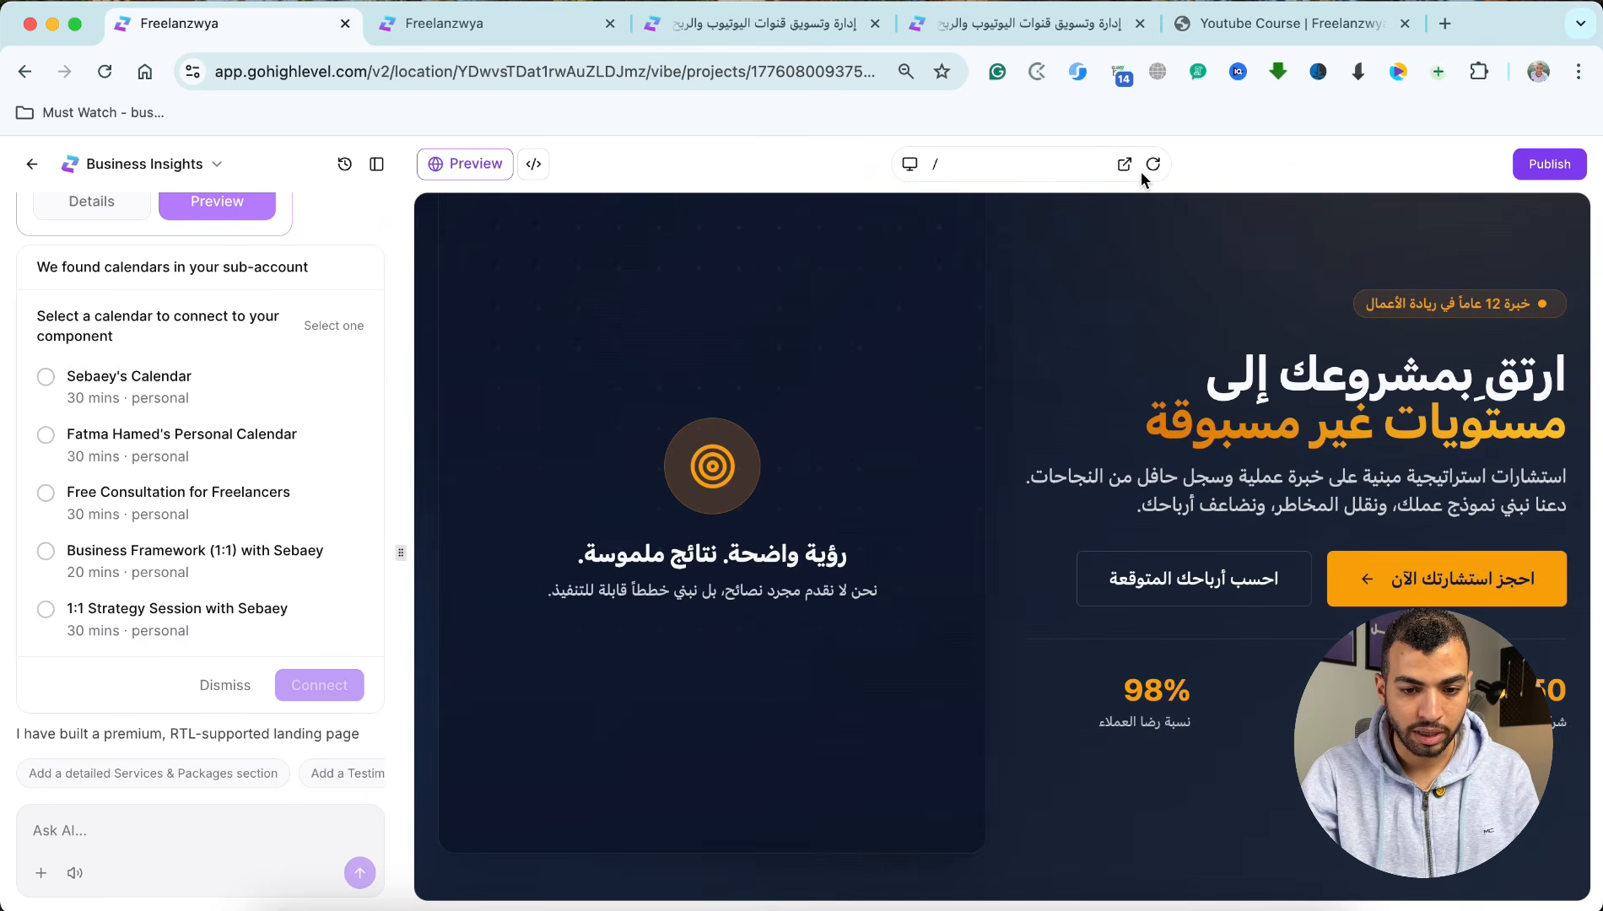
scroll(283, 580, "down", 3)
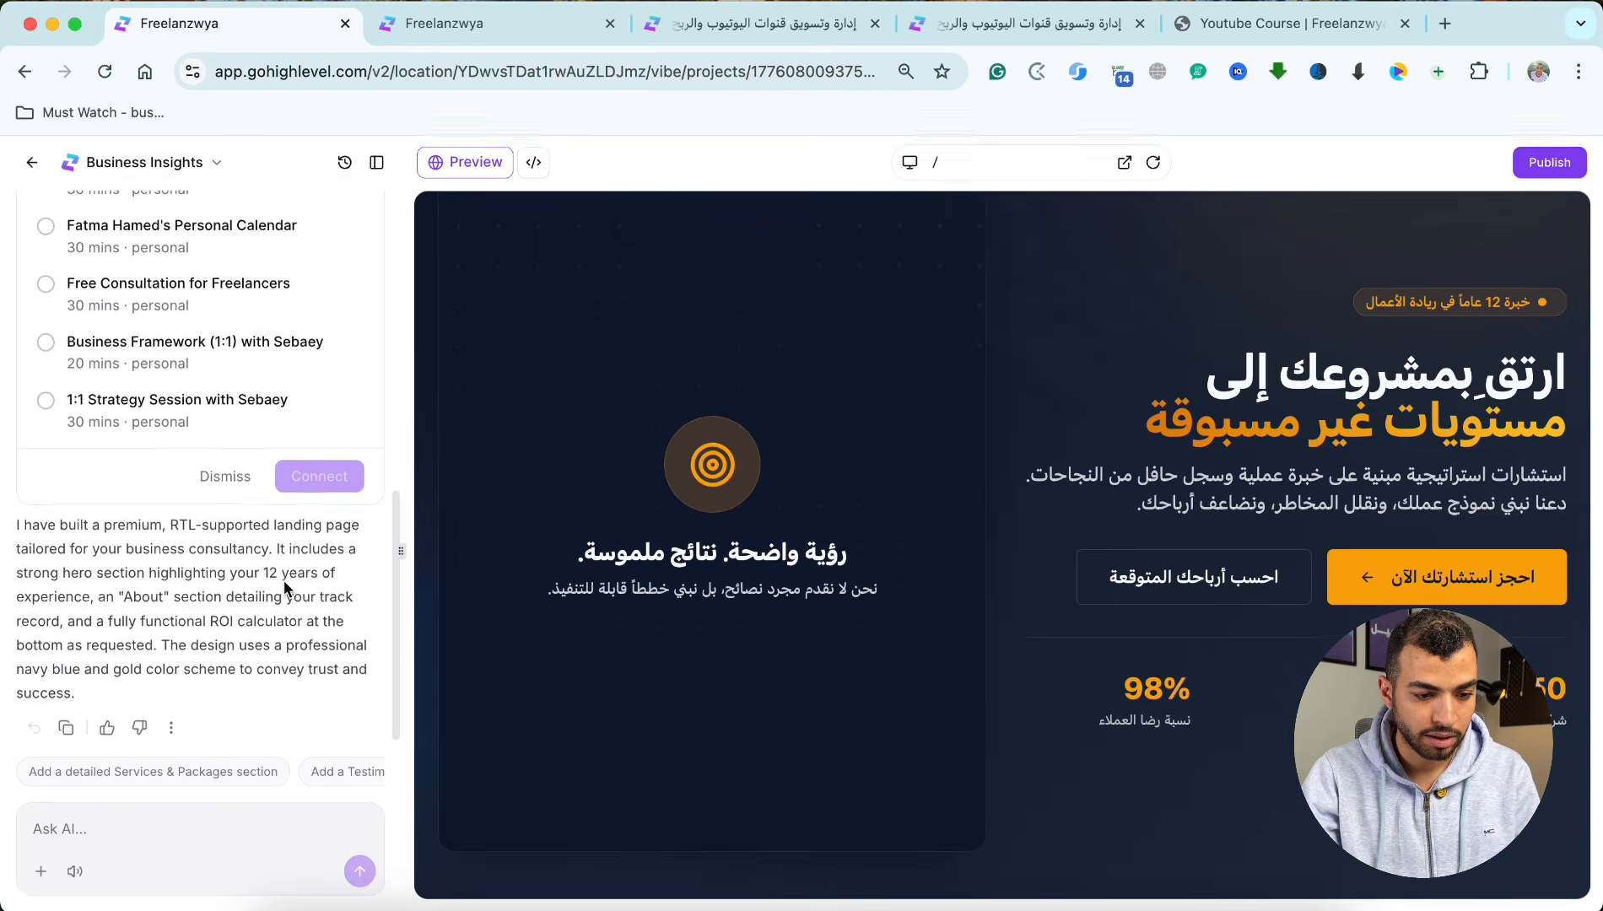
scroll(283, 580, "up", 8)
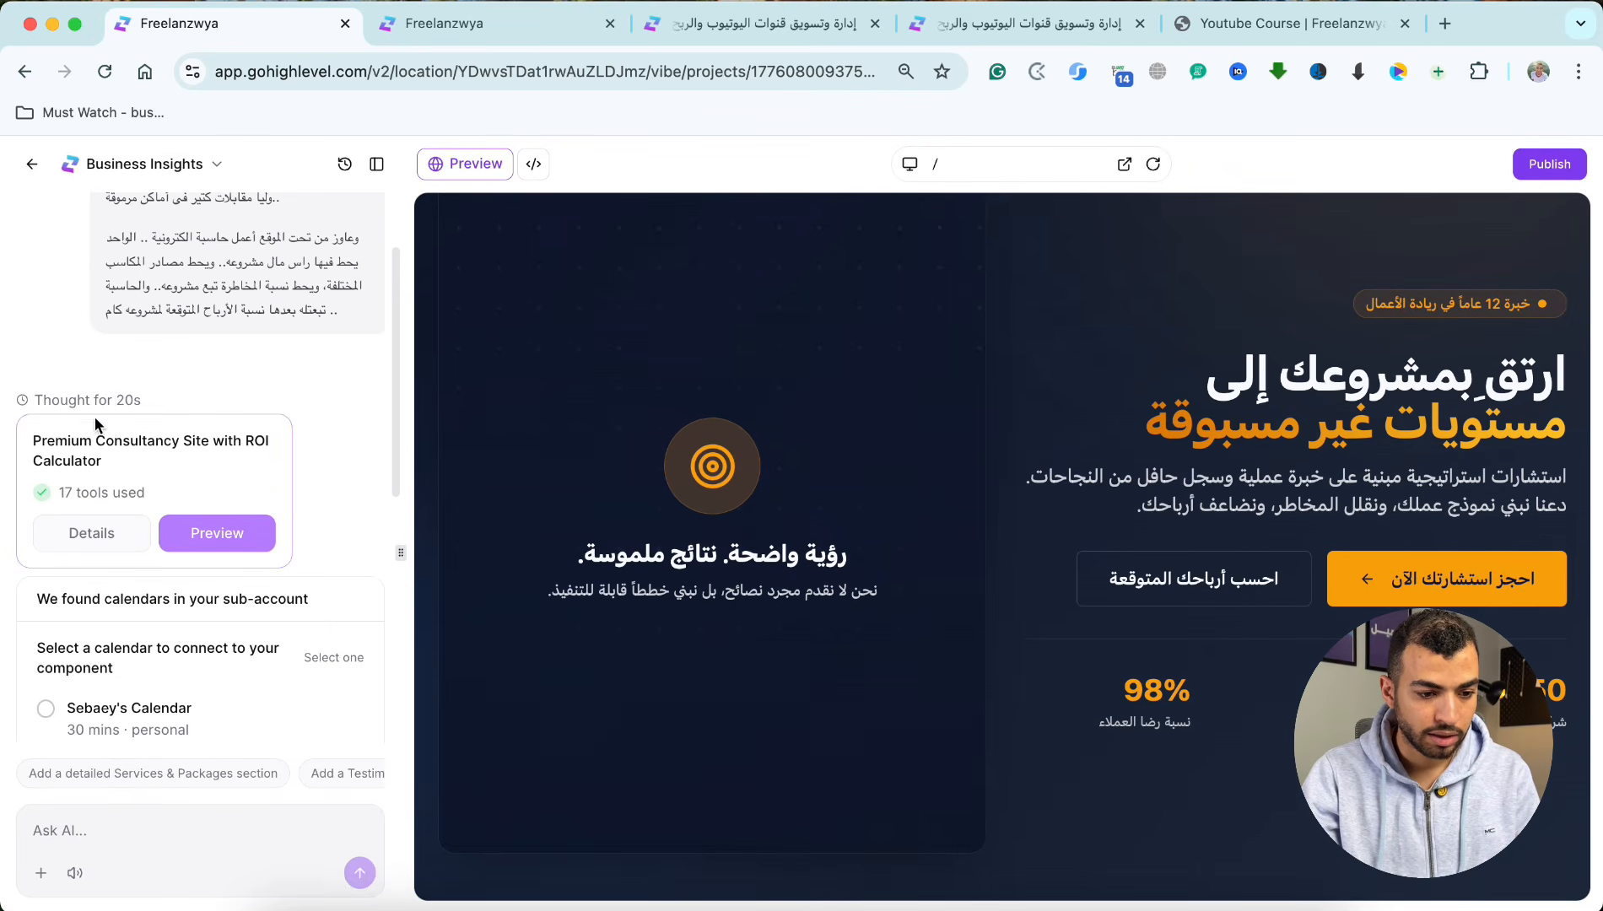
triple_click(129, 400)
scroll(168, 458, "down", 8)
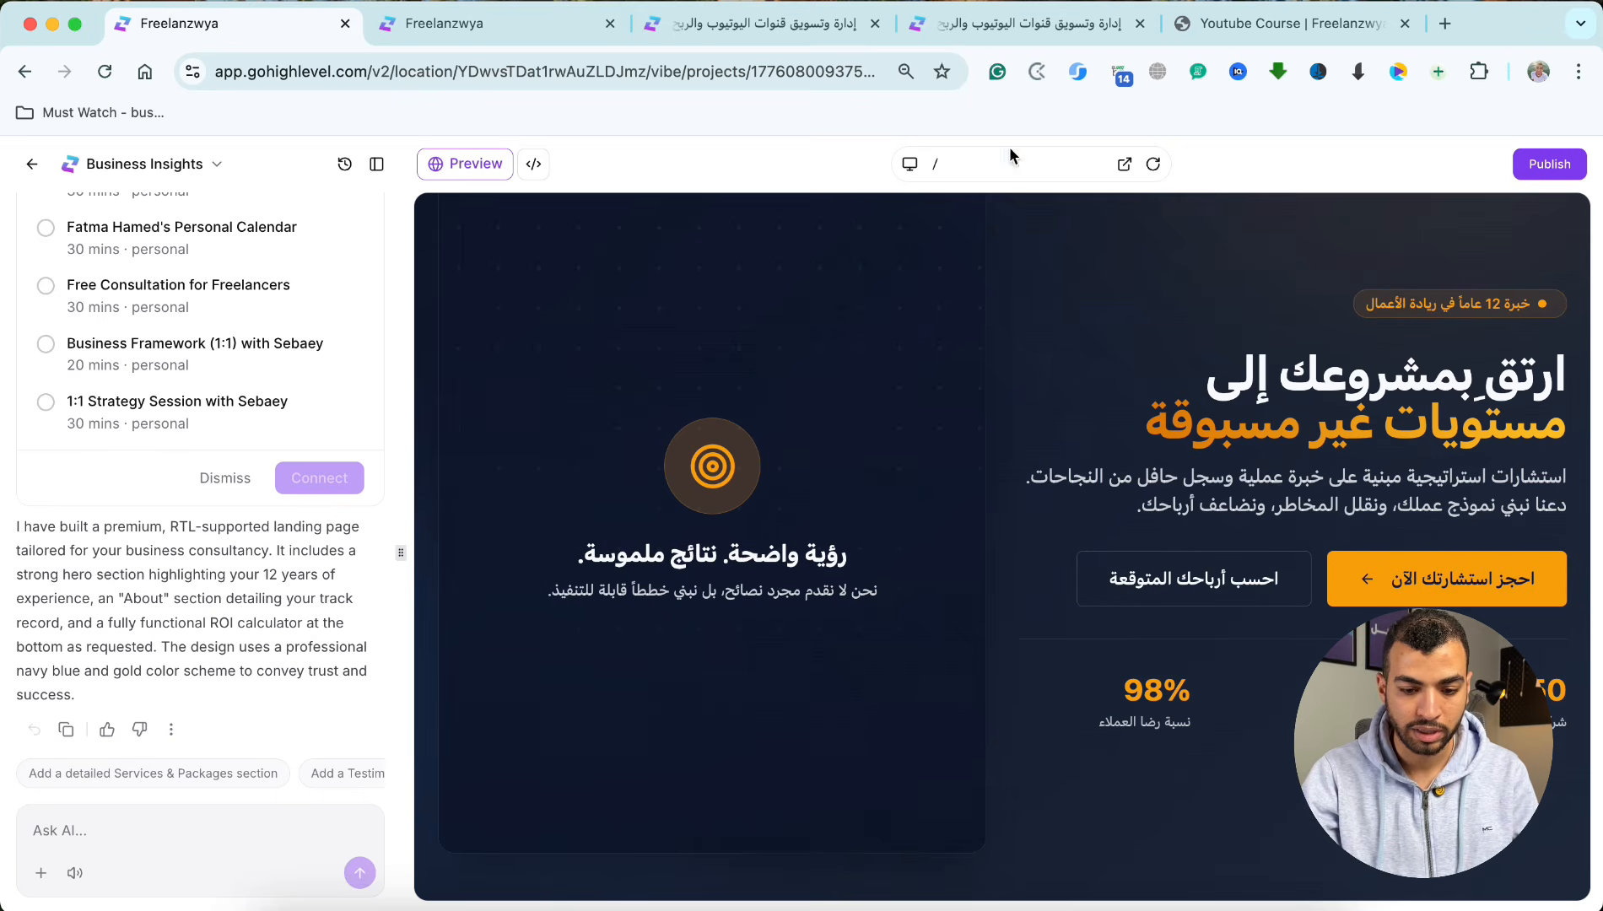
Step: Open the Business Insights preview in a new tab and examine the consultation site's hero, consultant and profit calculator sections
left_click(1123, 167)
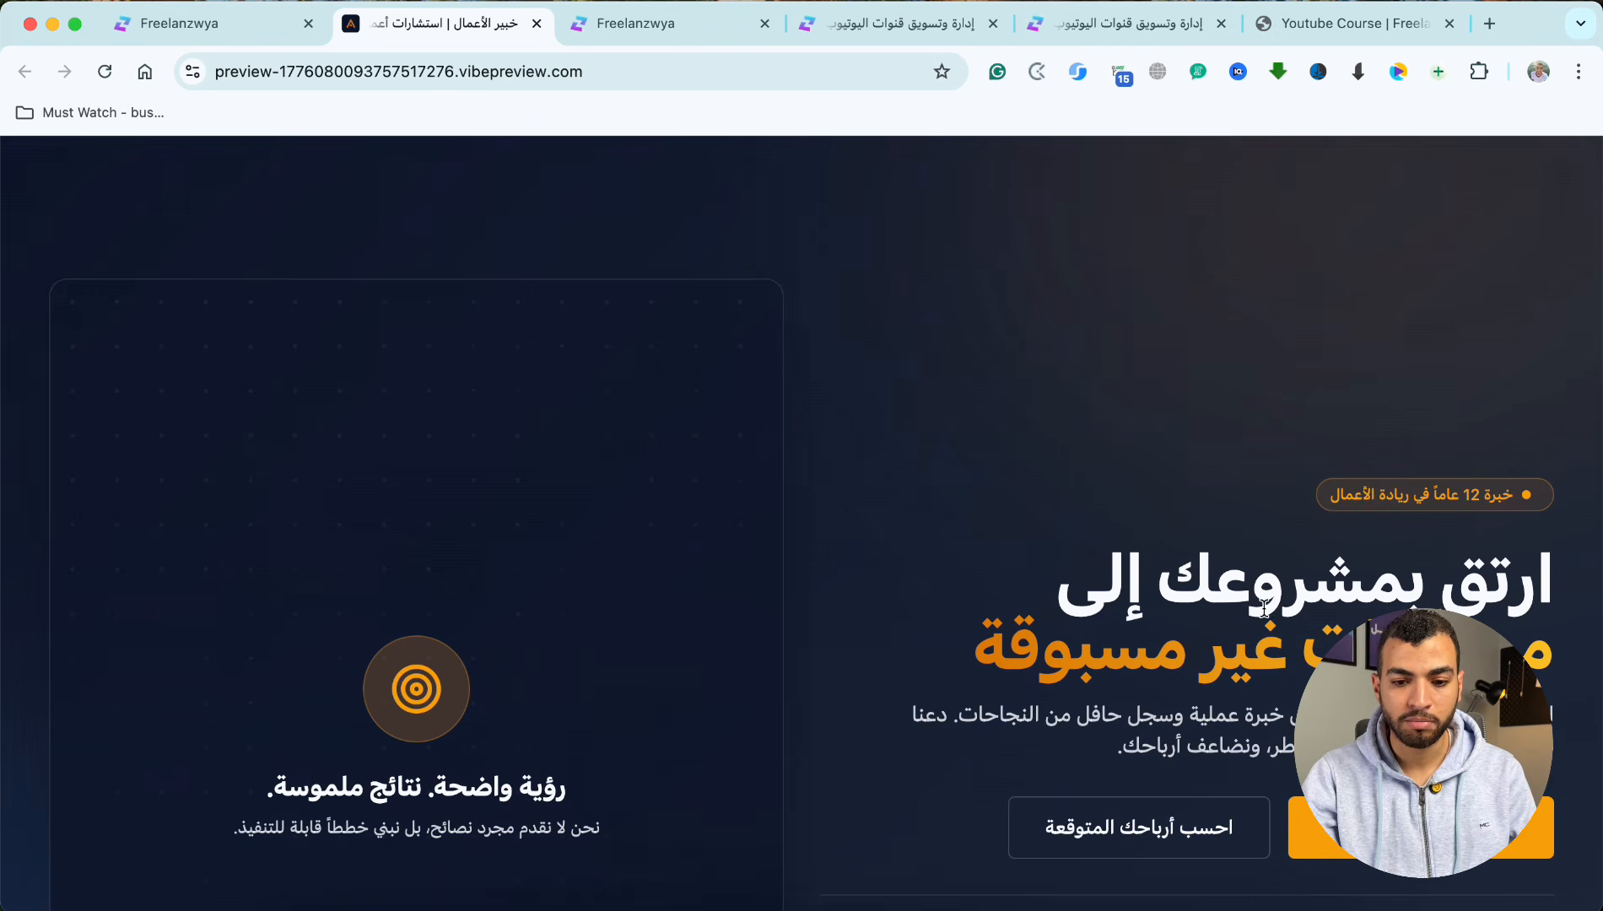
scroll(1261, 607, "down", 3)
scroll(1198, 548, "down", 3)
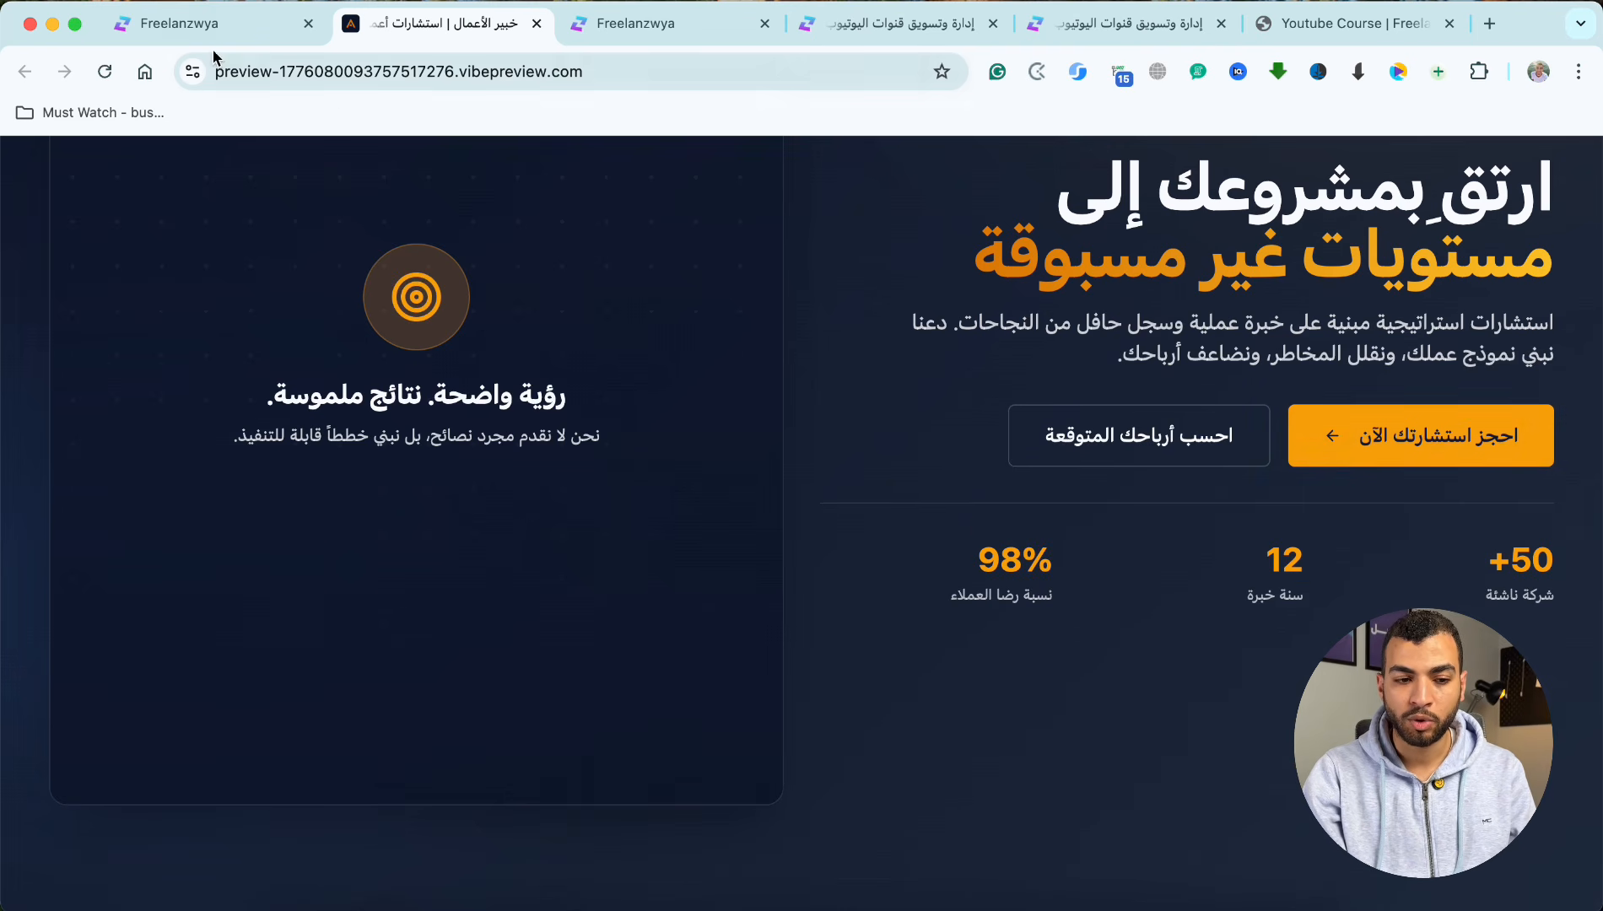
left_click(211, 23)
scroll(120, 312, "up", 2)
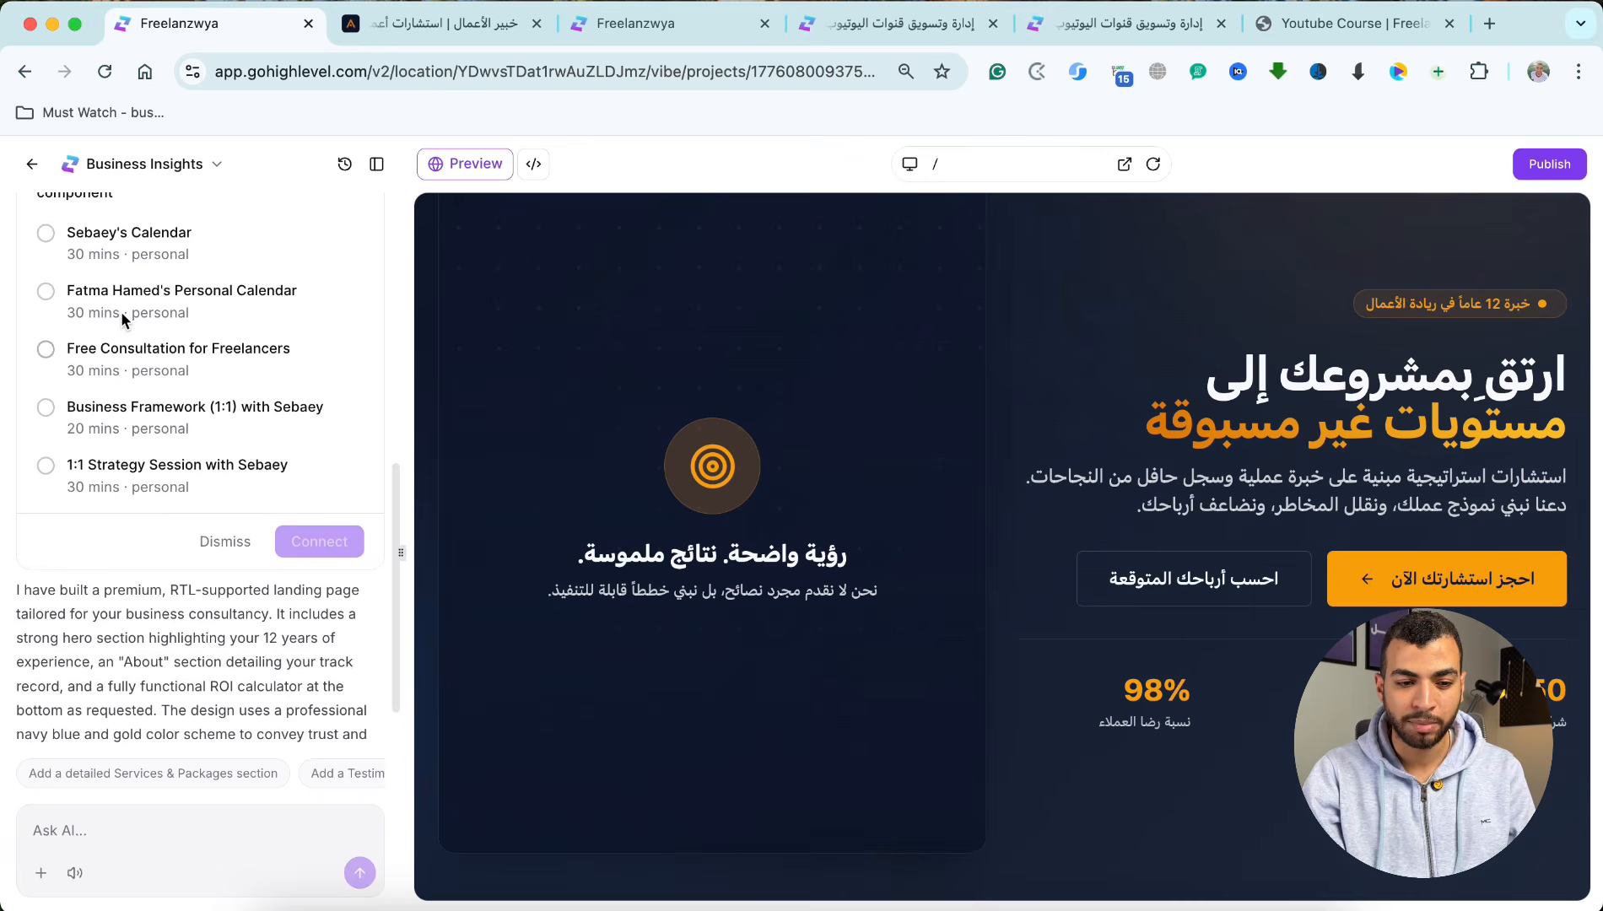
left_click(401, 31)
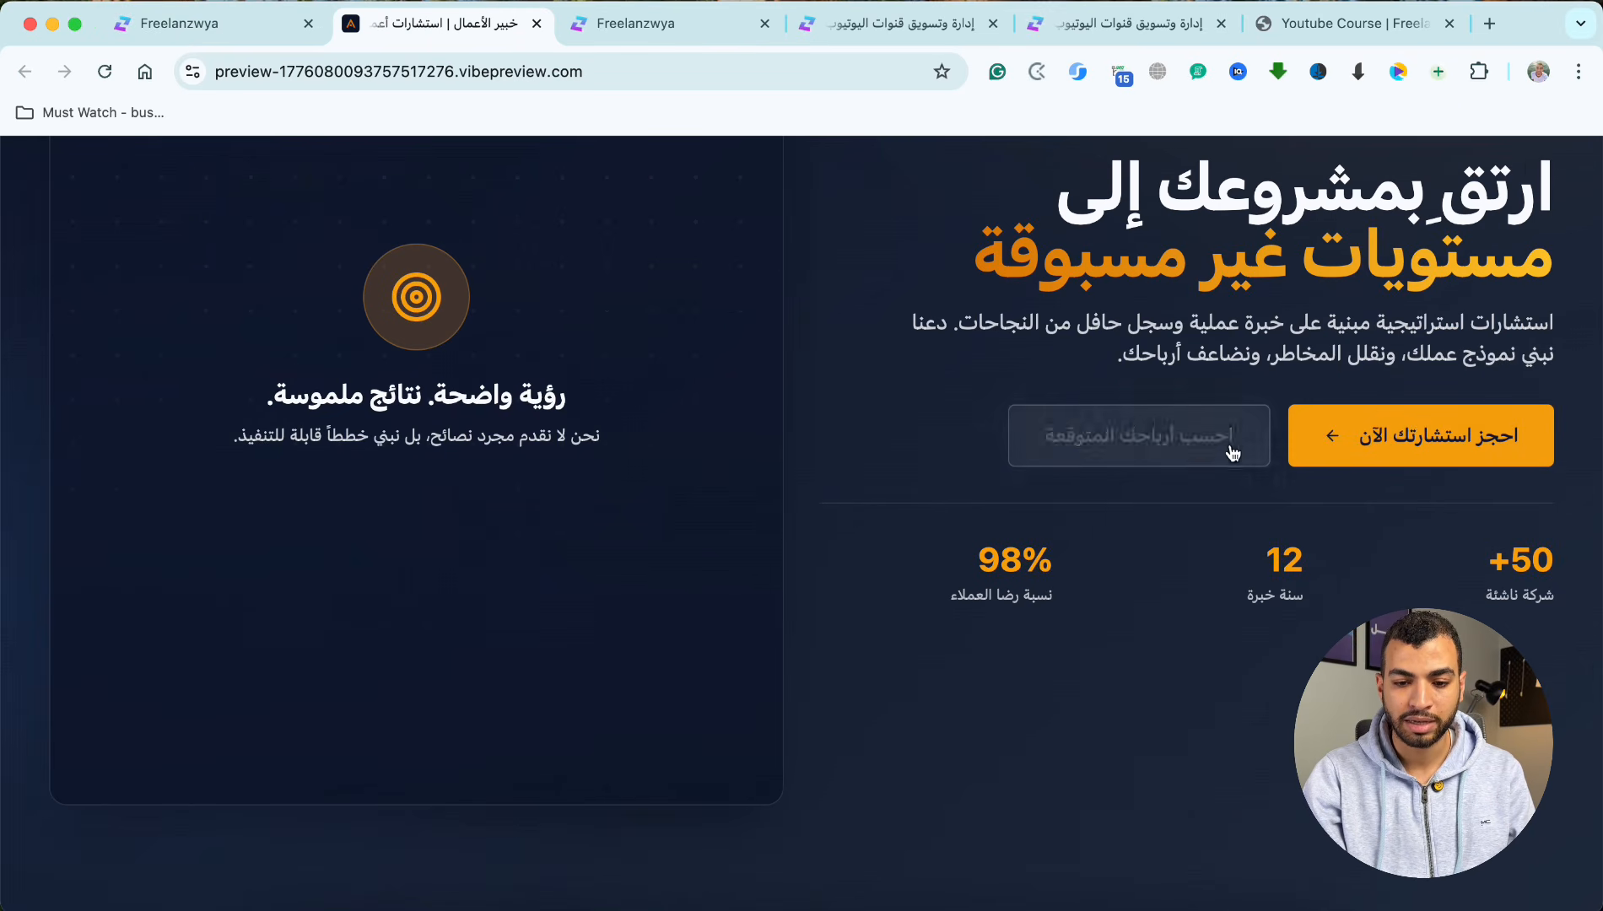
scroll(1160, 233, "down", 1)
scroll(1160, 234, "down", 10)
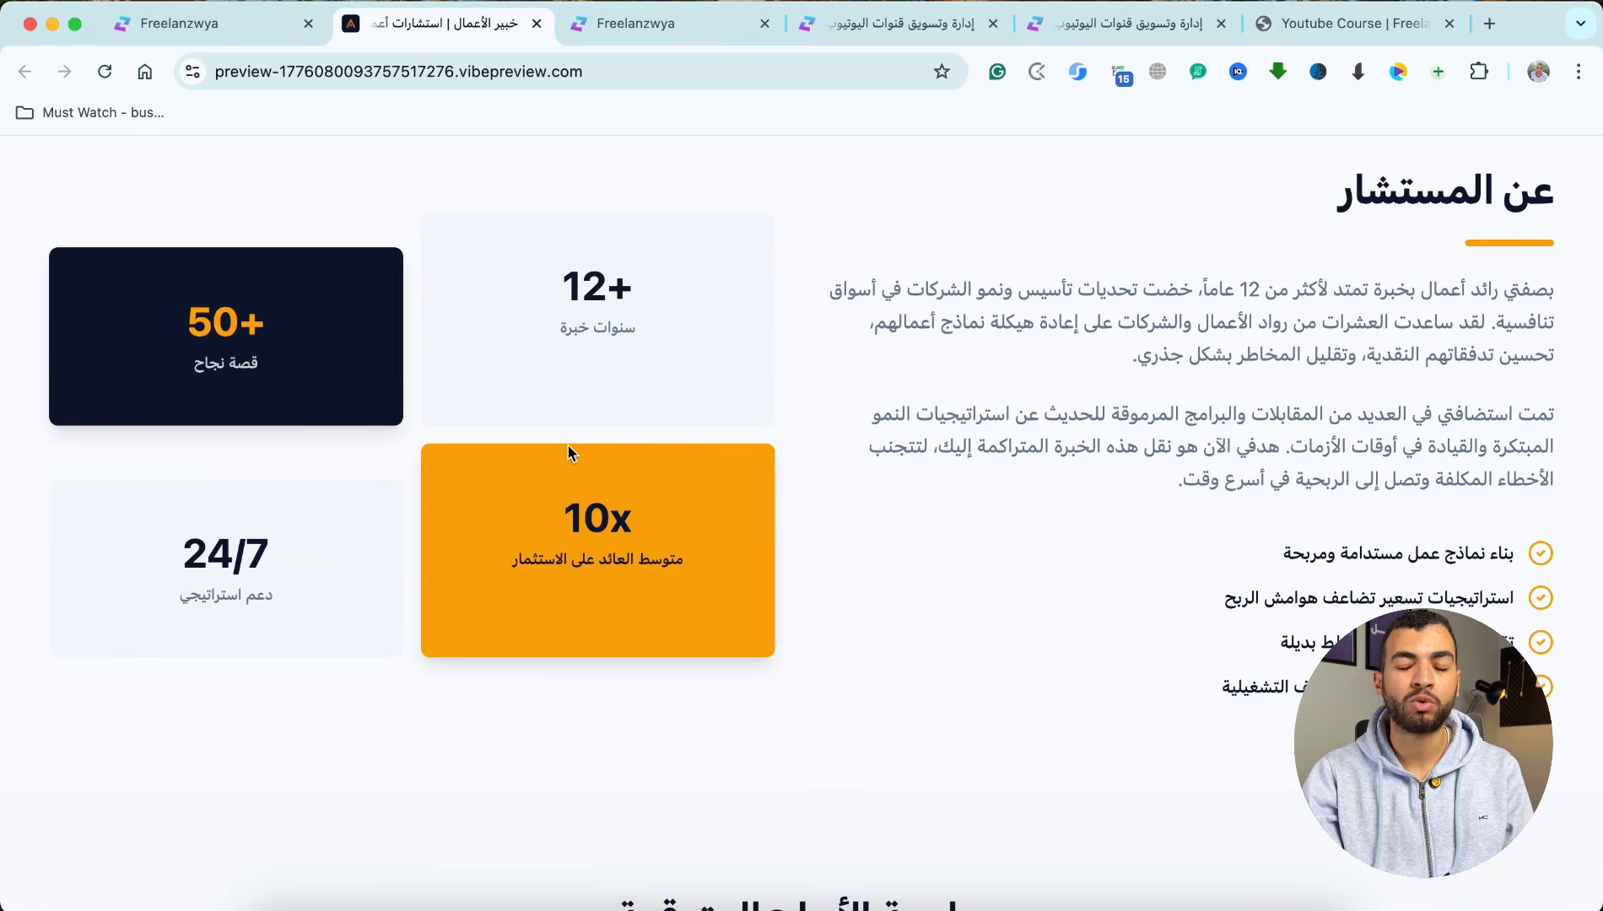
scroll(569, 453, "down", 7)
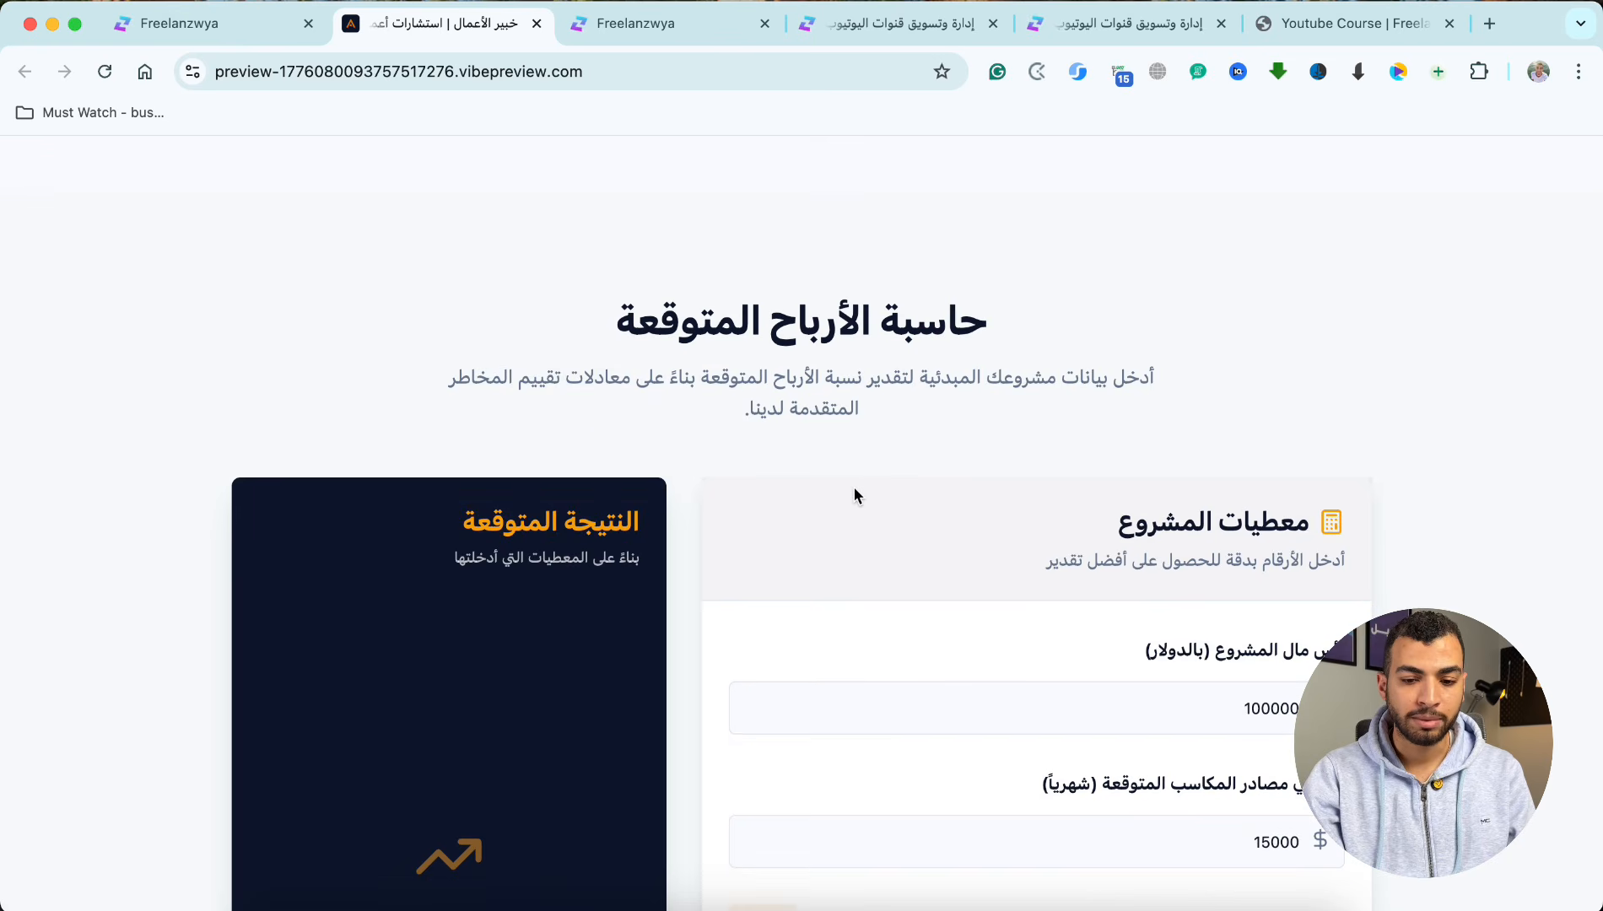
Step: Set the profit calculator's project capital to $100 and the total expected monthly income to $150
scroll(854, 495, "down", 8)
double_click(1150, 470)
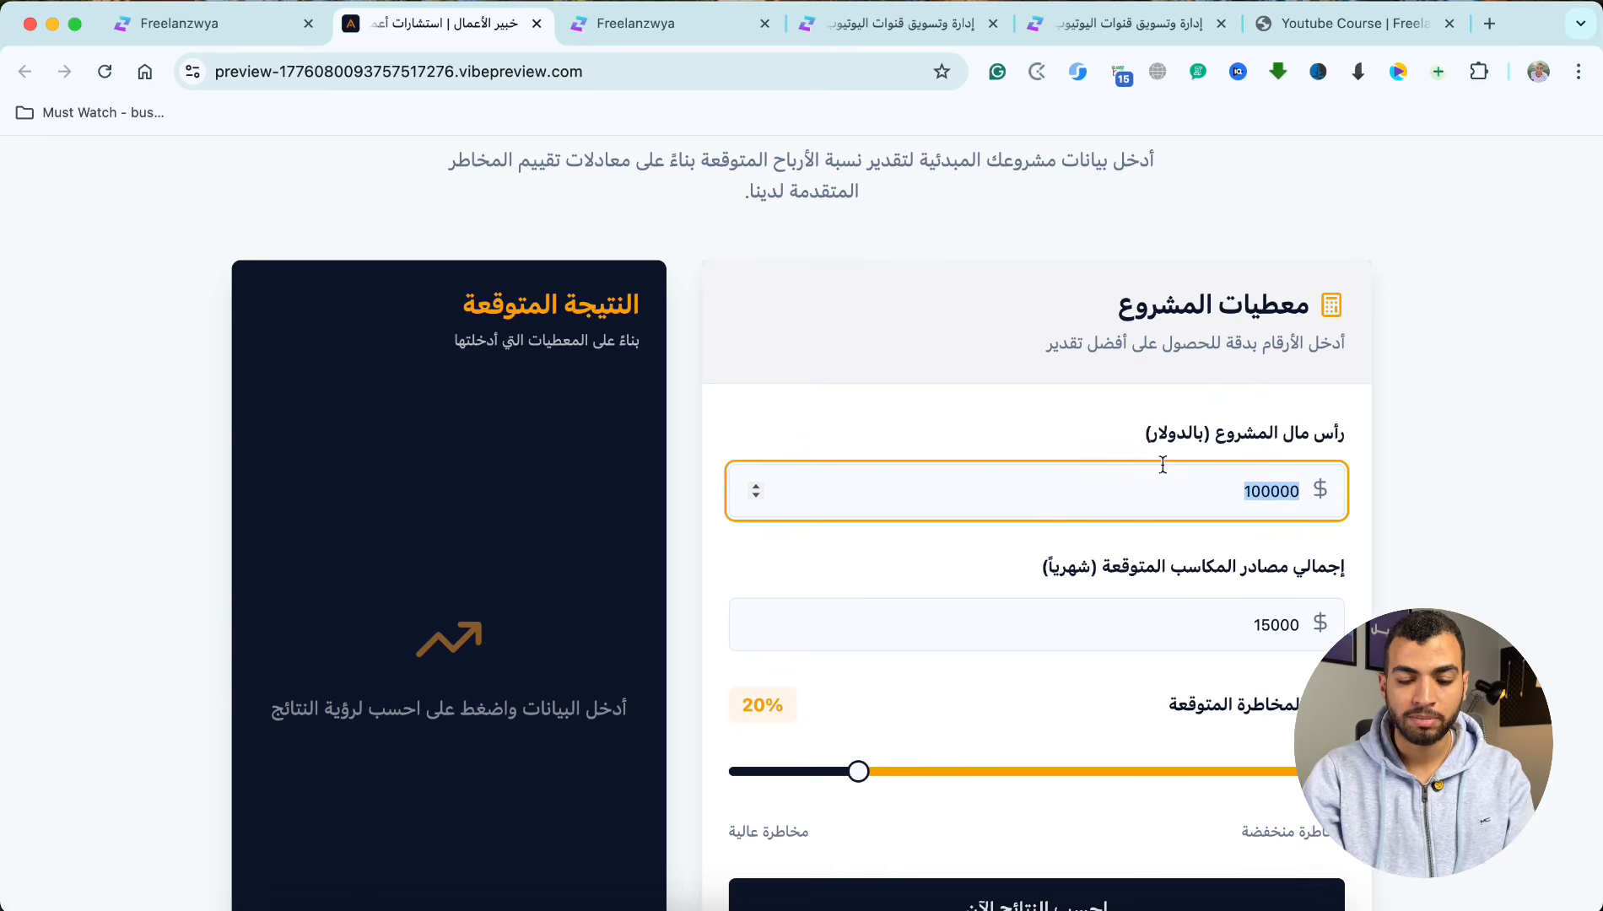
key("BackSpace")
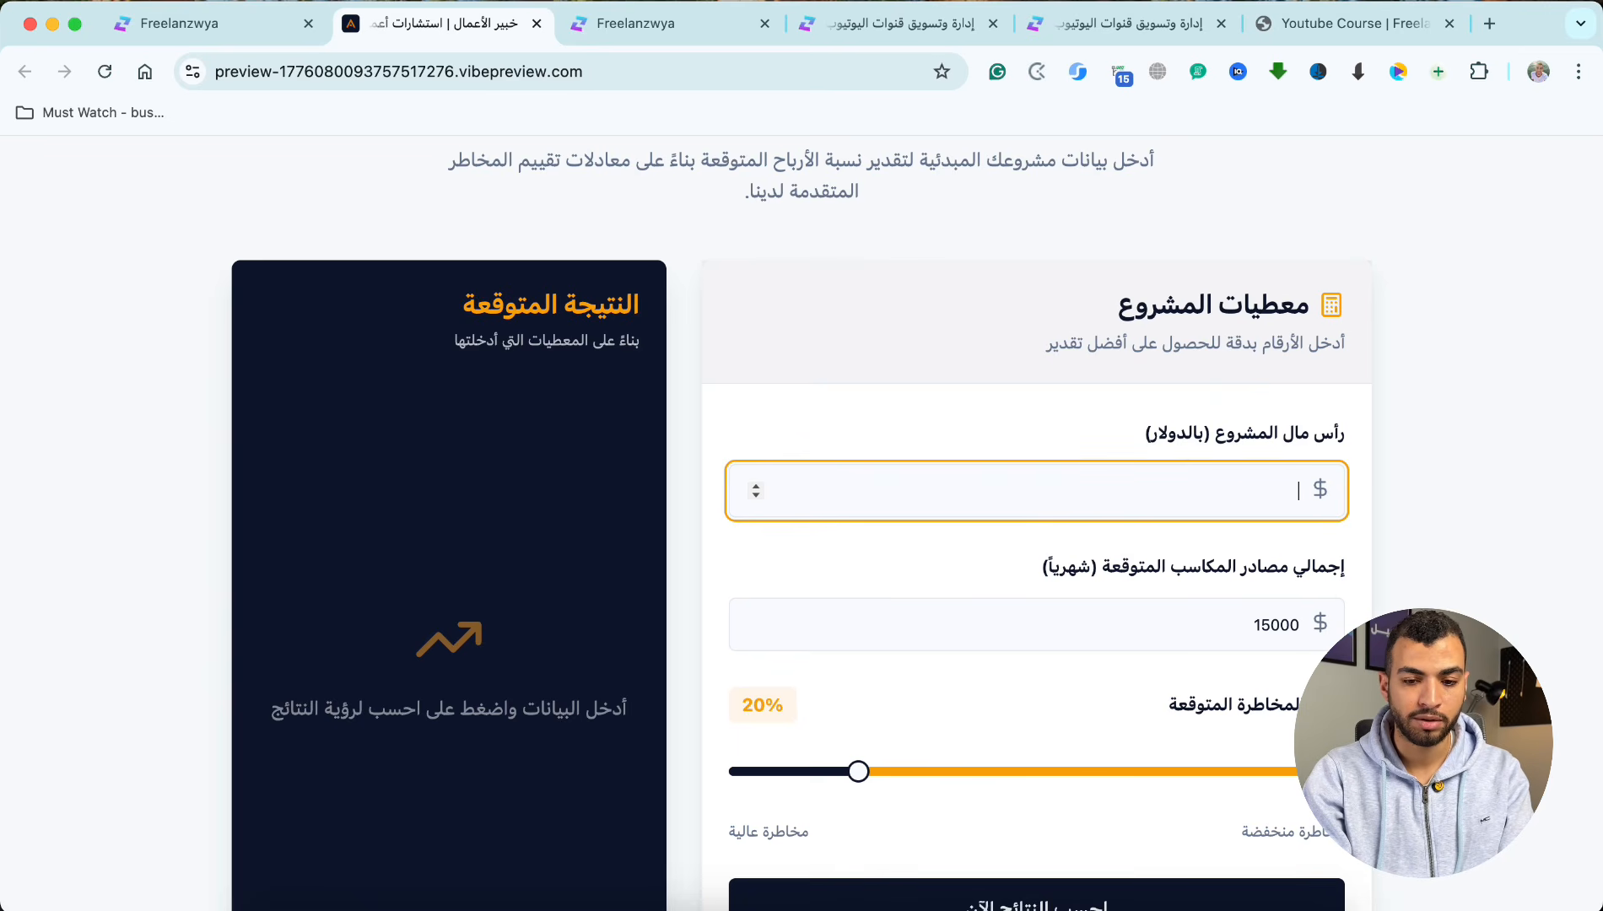
type("100")
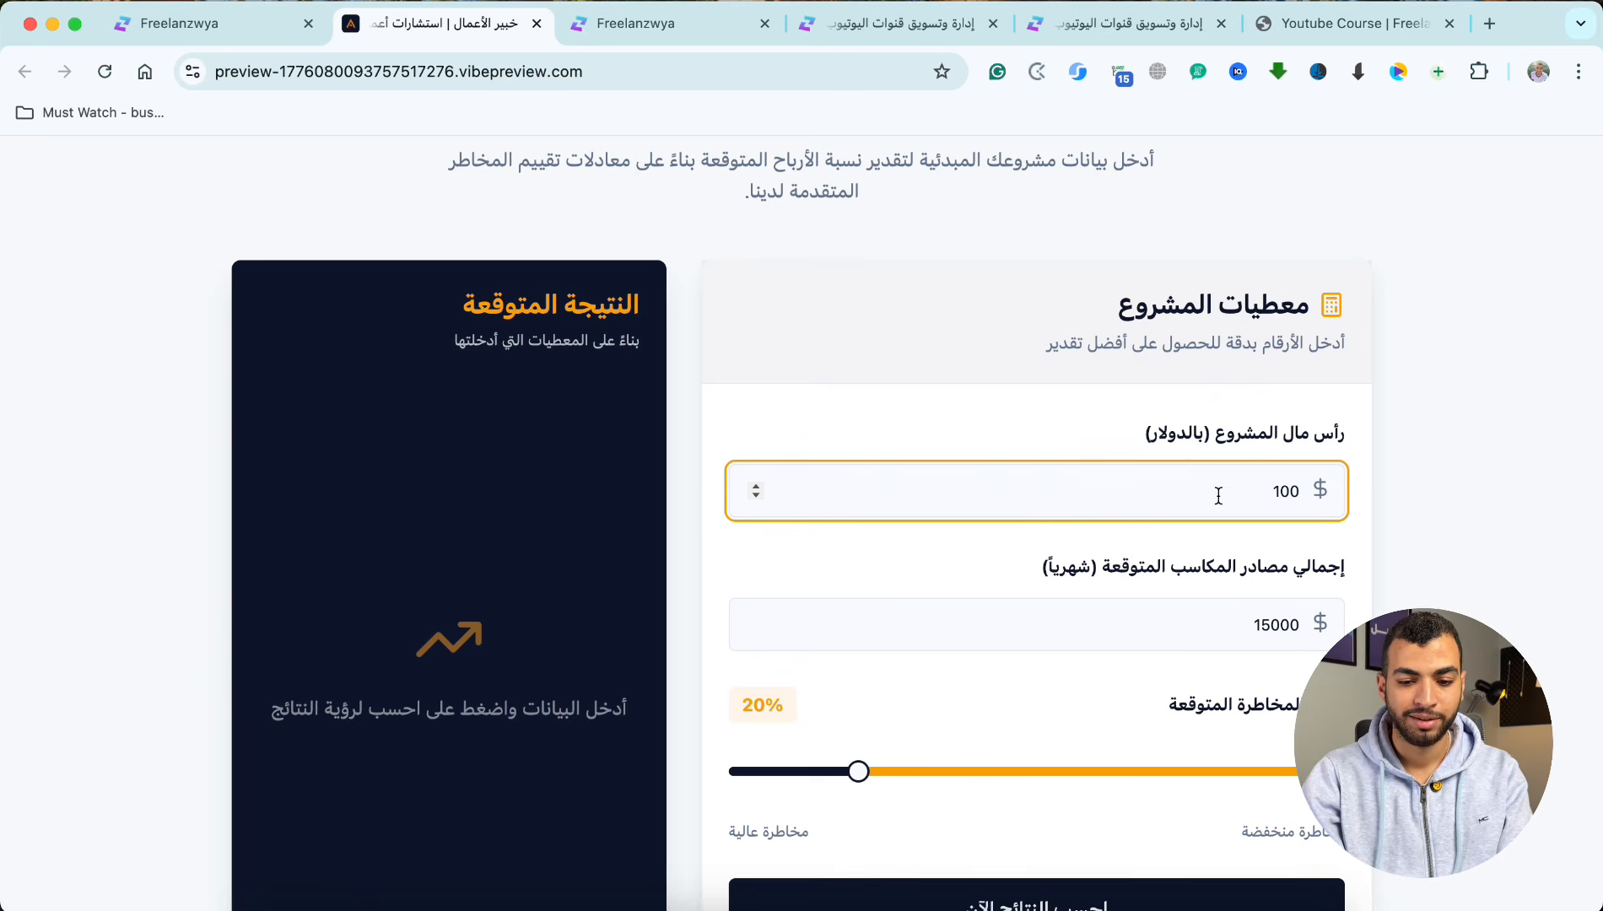
left_click(1179, 621)
double_click(1179, 624)
type("1")
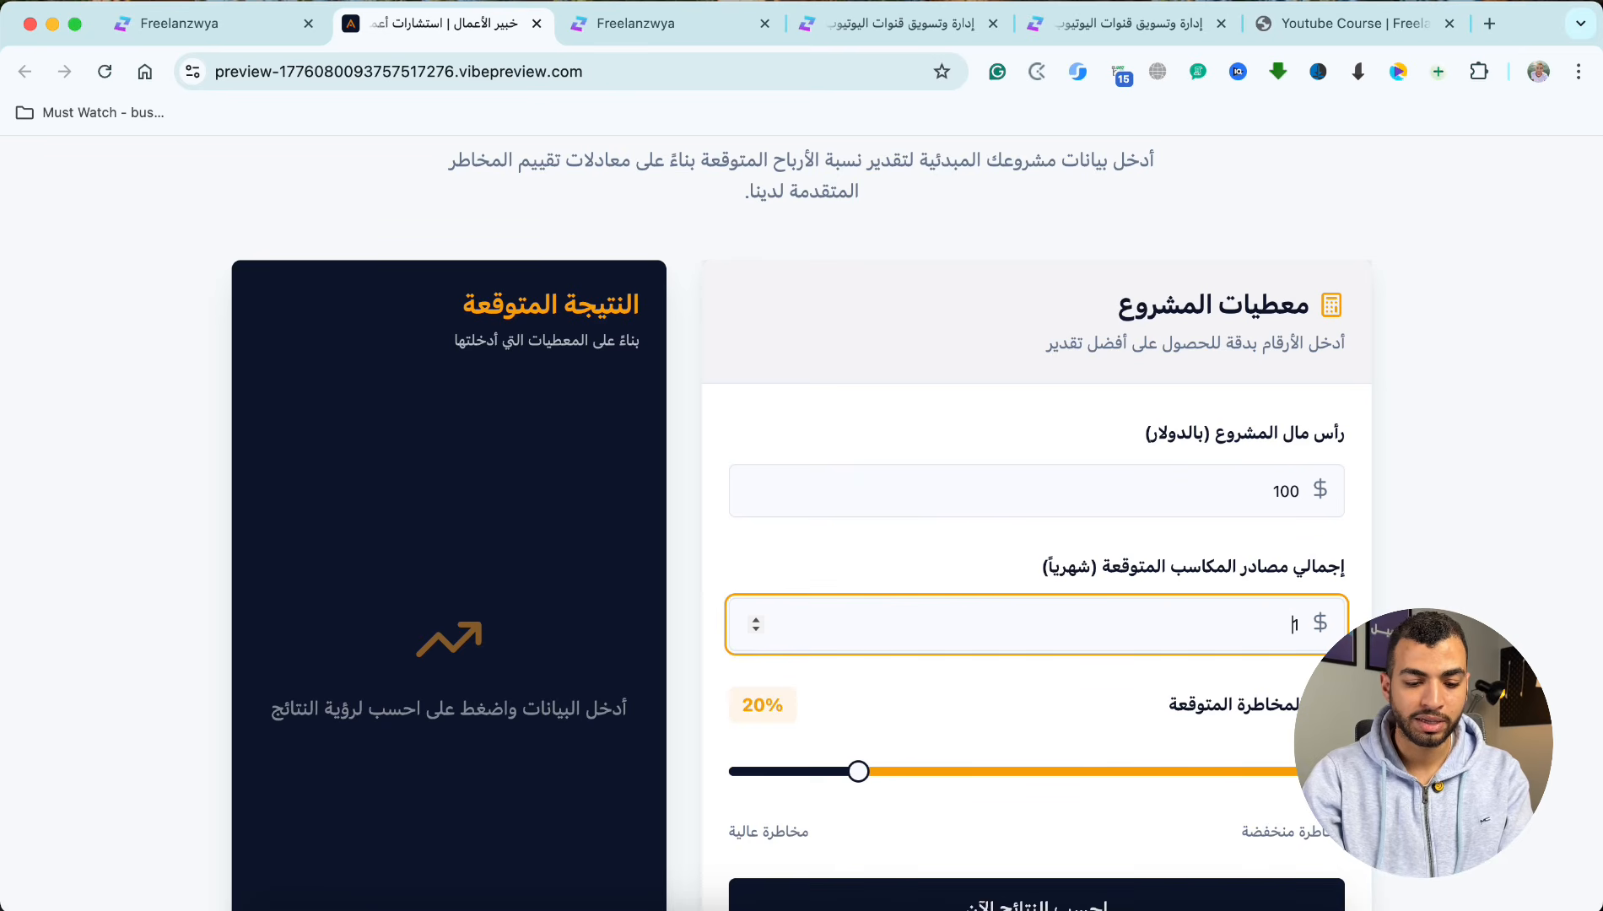
Step: Set the expected risk to 65%, calculate the results and highlight the estimated annual profit
scroll(1186, 592, "down", 5)
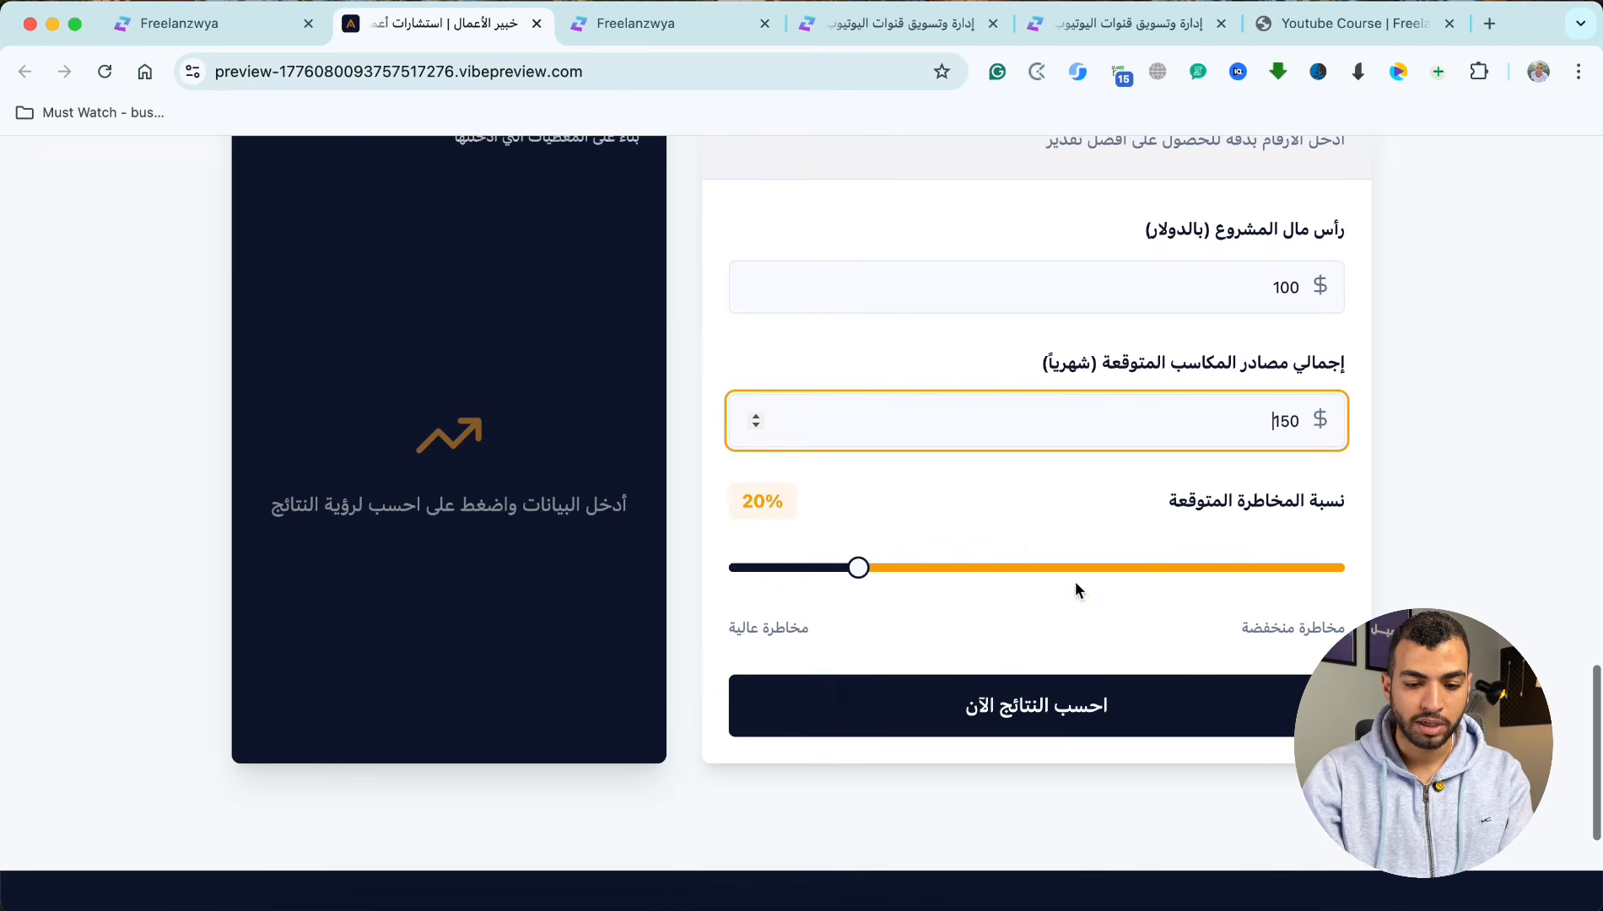
left_click(1075, 581)
left_click_drag(859, 570, 1038, 593)
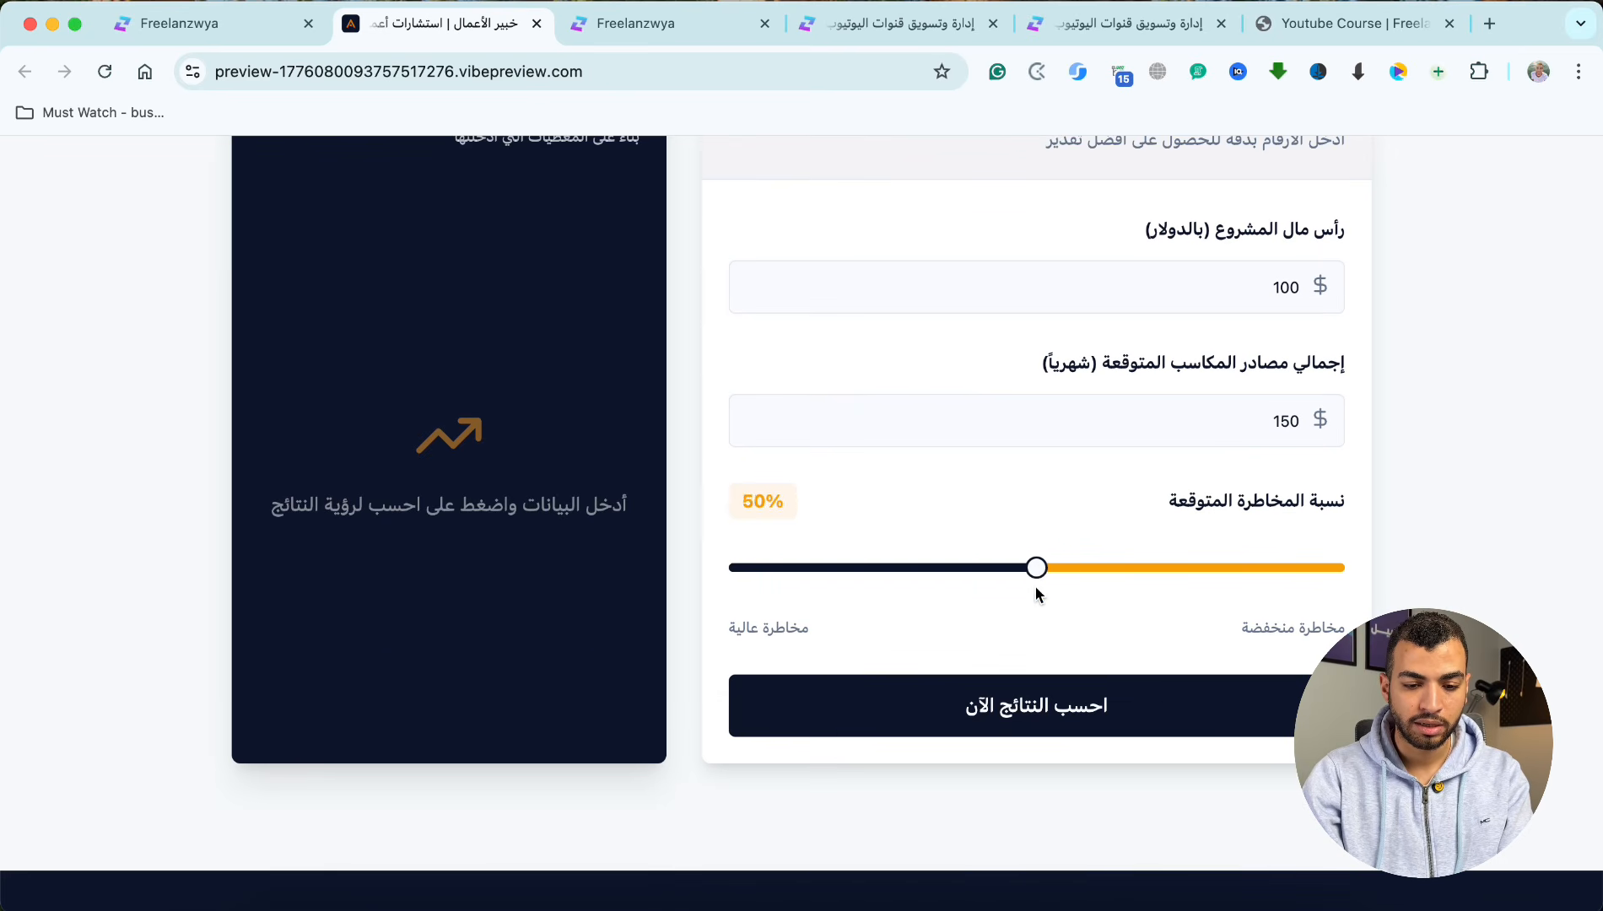
left_click(1000, 708)
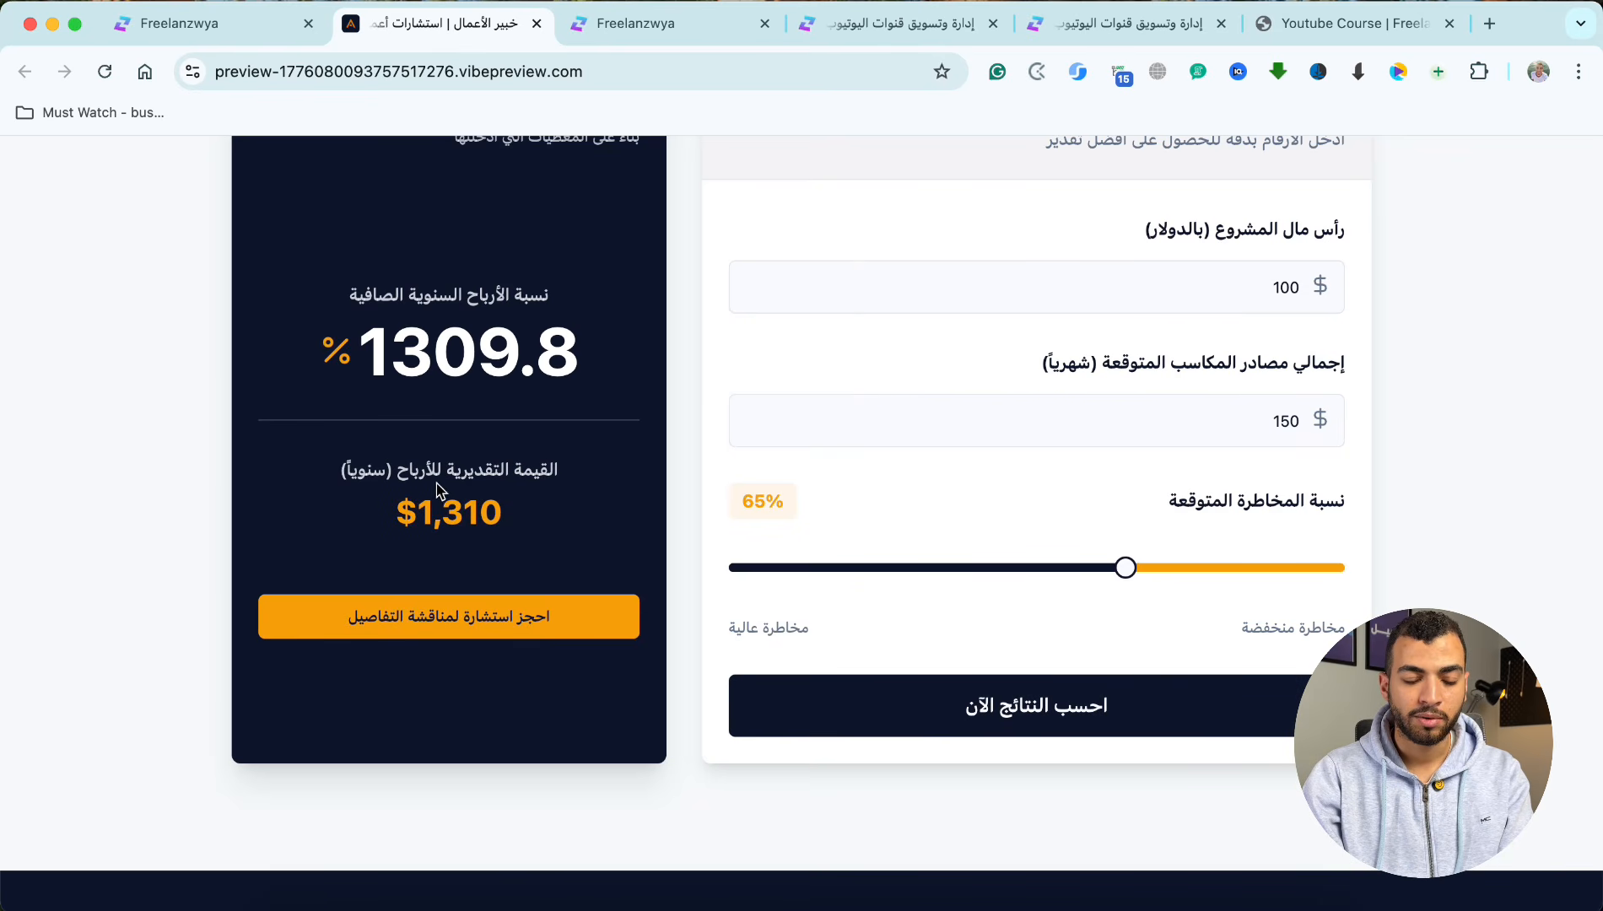
triple_click(451, 517)
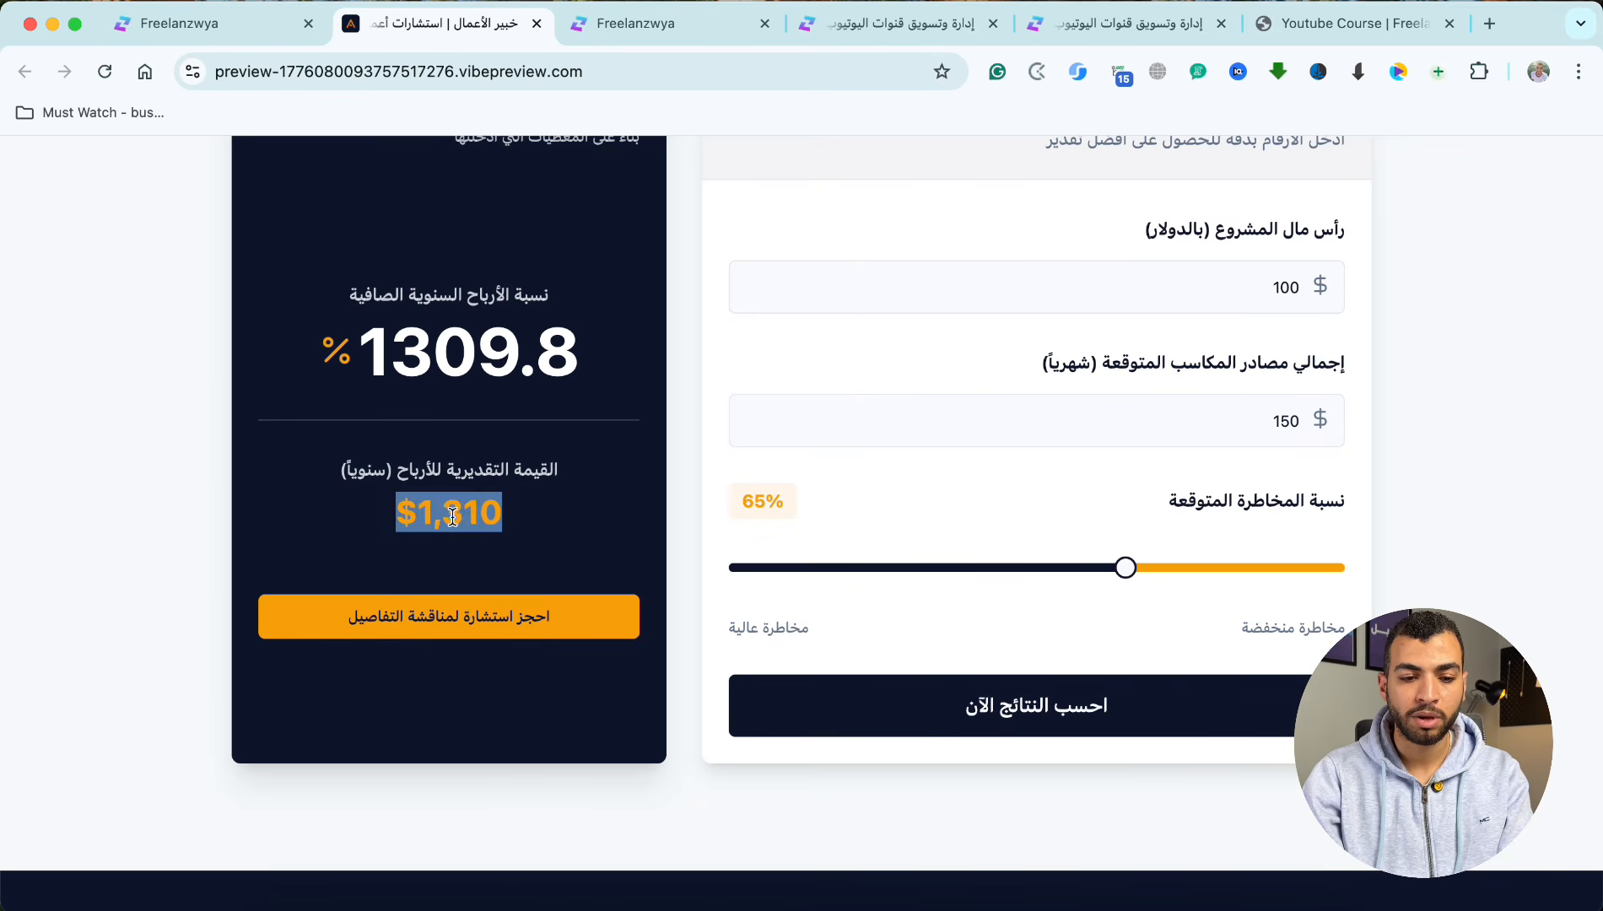
Step: Review the consultation site from its hero section to the footer and return to the Business Insights project
scroll(490, 405, "up", 3)
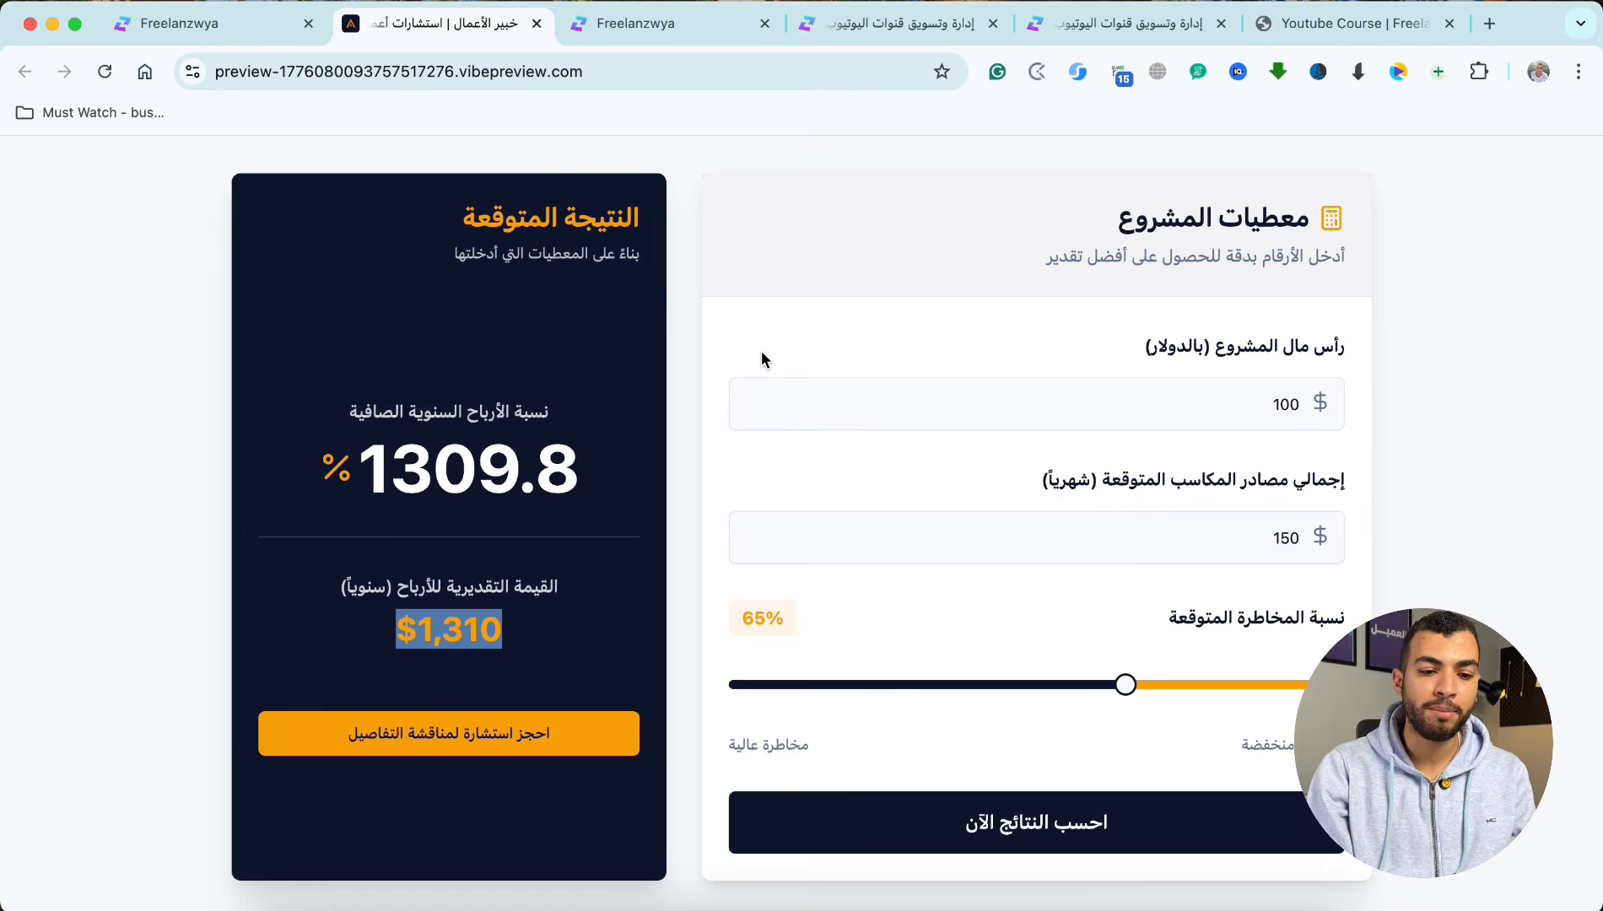
scroll(895, 523, "down", 5)
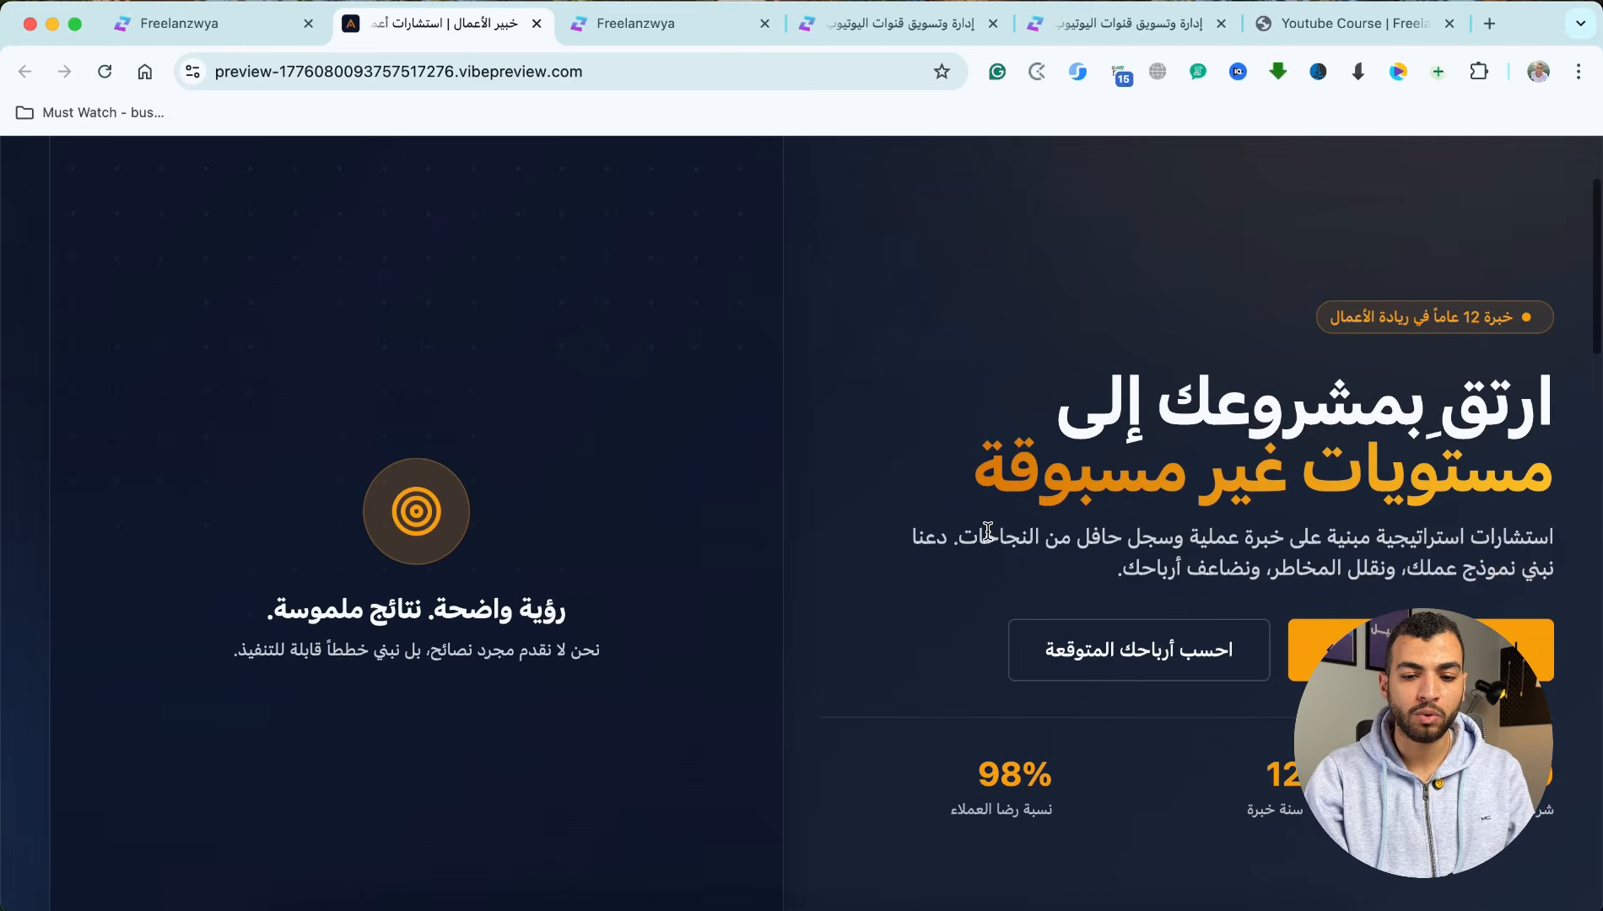
scroll(983, 531, "up", 4)
scroll(987, 540, "down", 10)
scroll(983, 591, "down", 15)
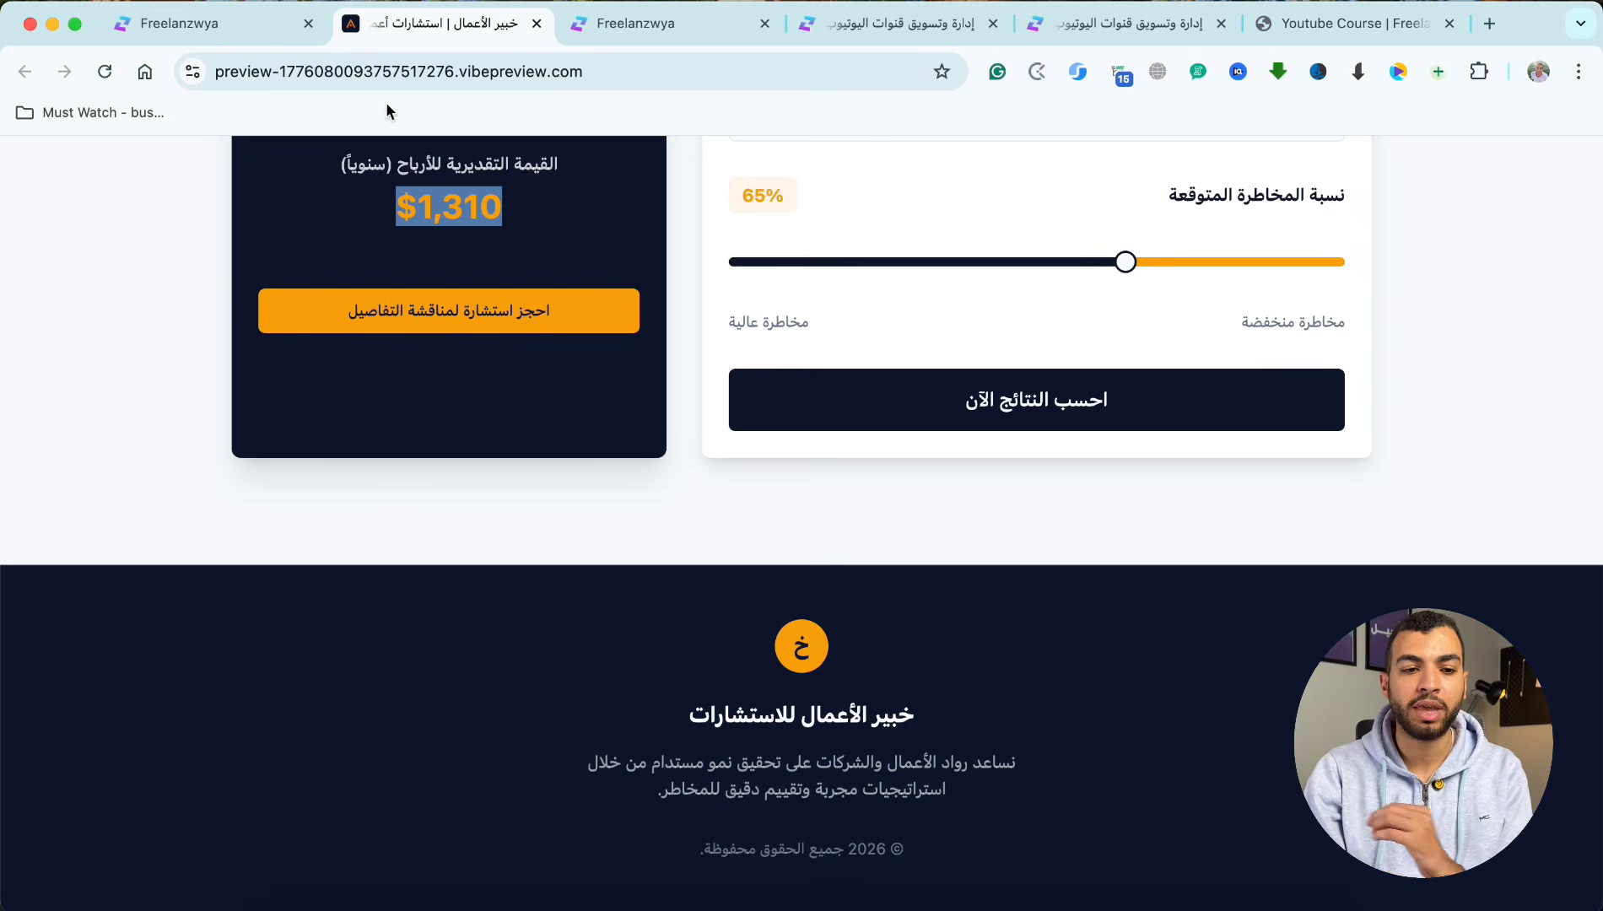
left_click(251, 40)
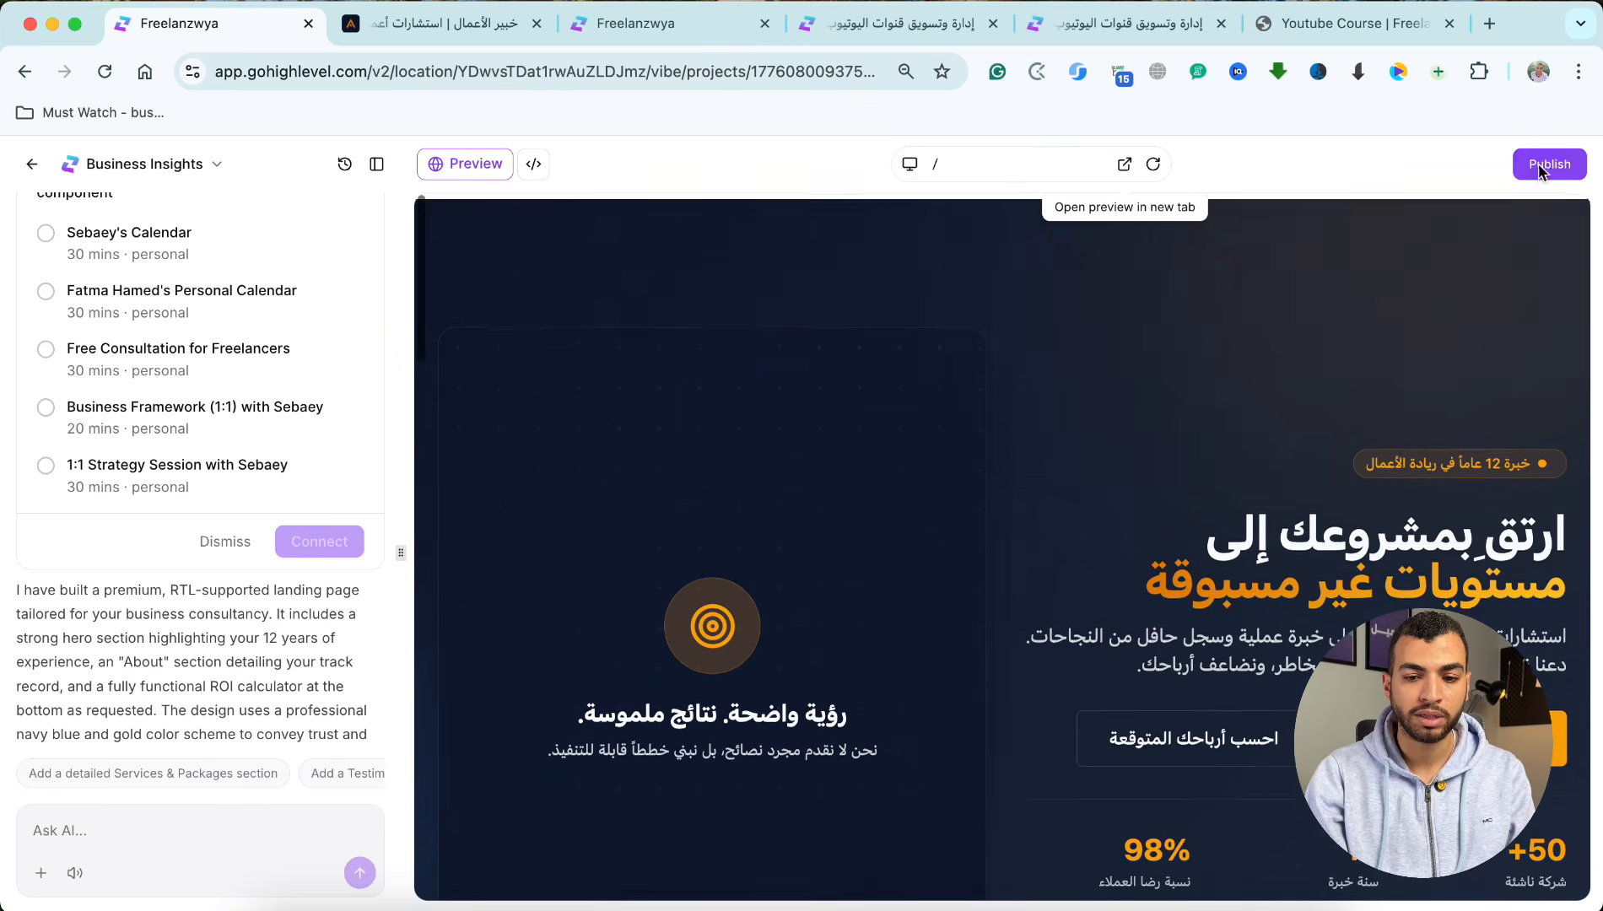
Step: Publish the Business Insights site at business-insights.vibepreview.com, applying the website info with its existing title and description
left_click(1538, 166)
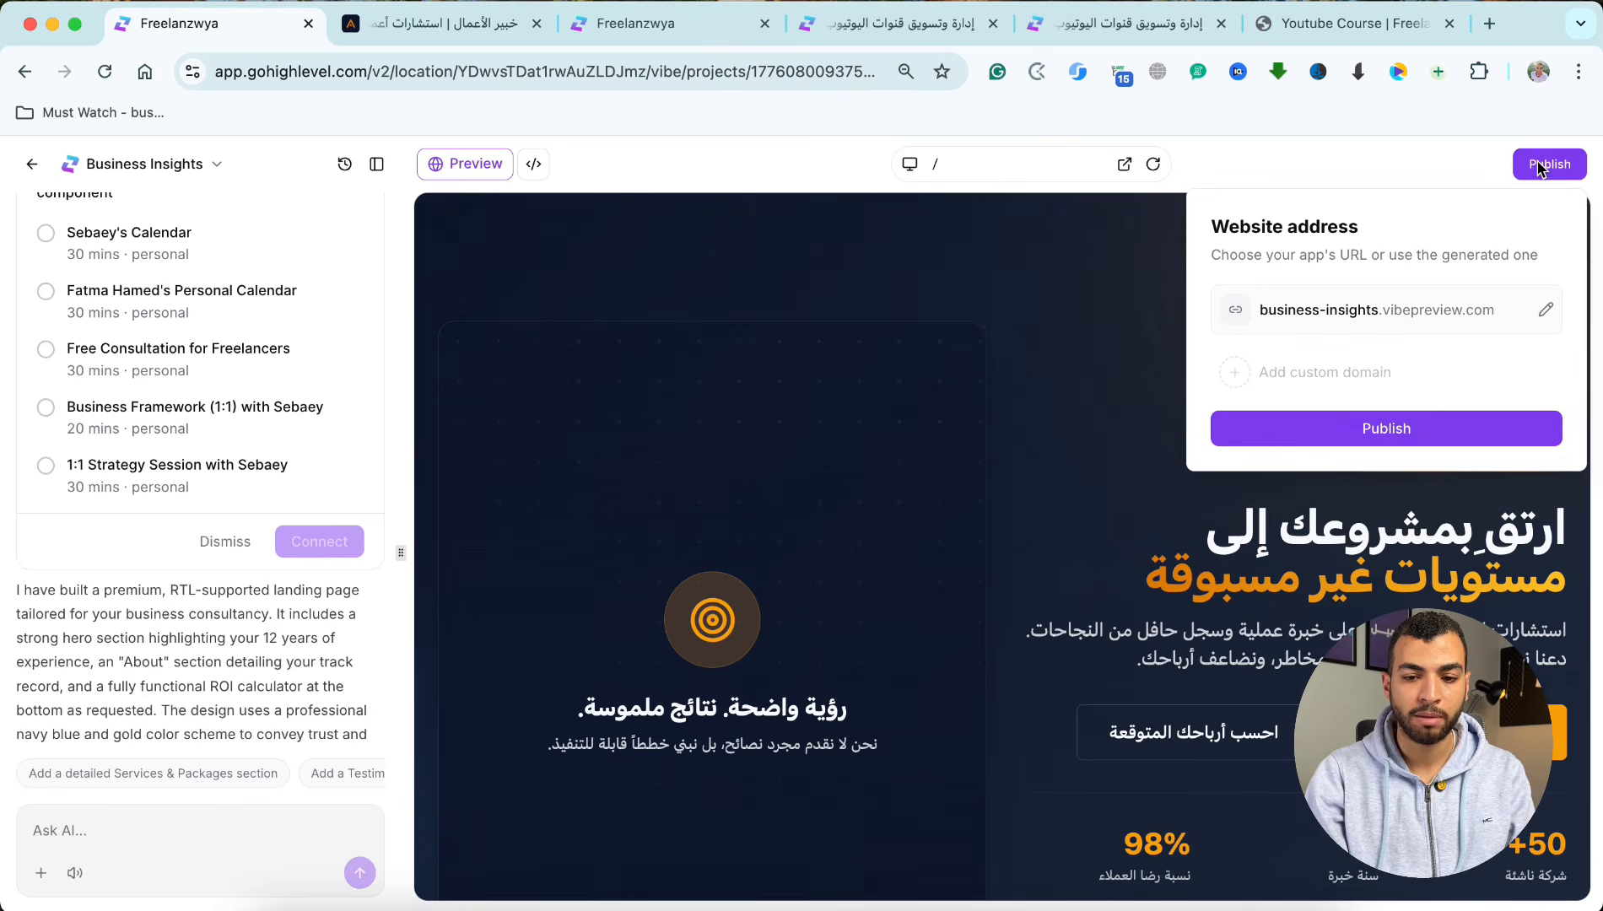
left_click(1351, 431)
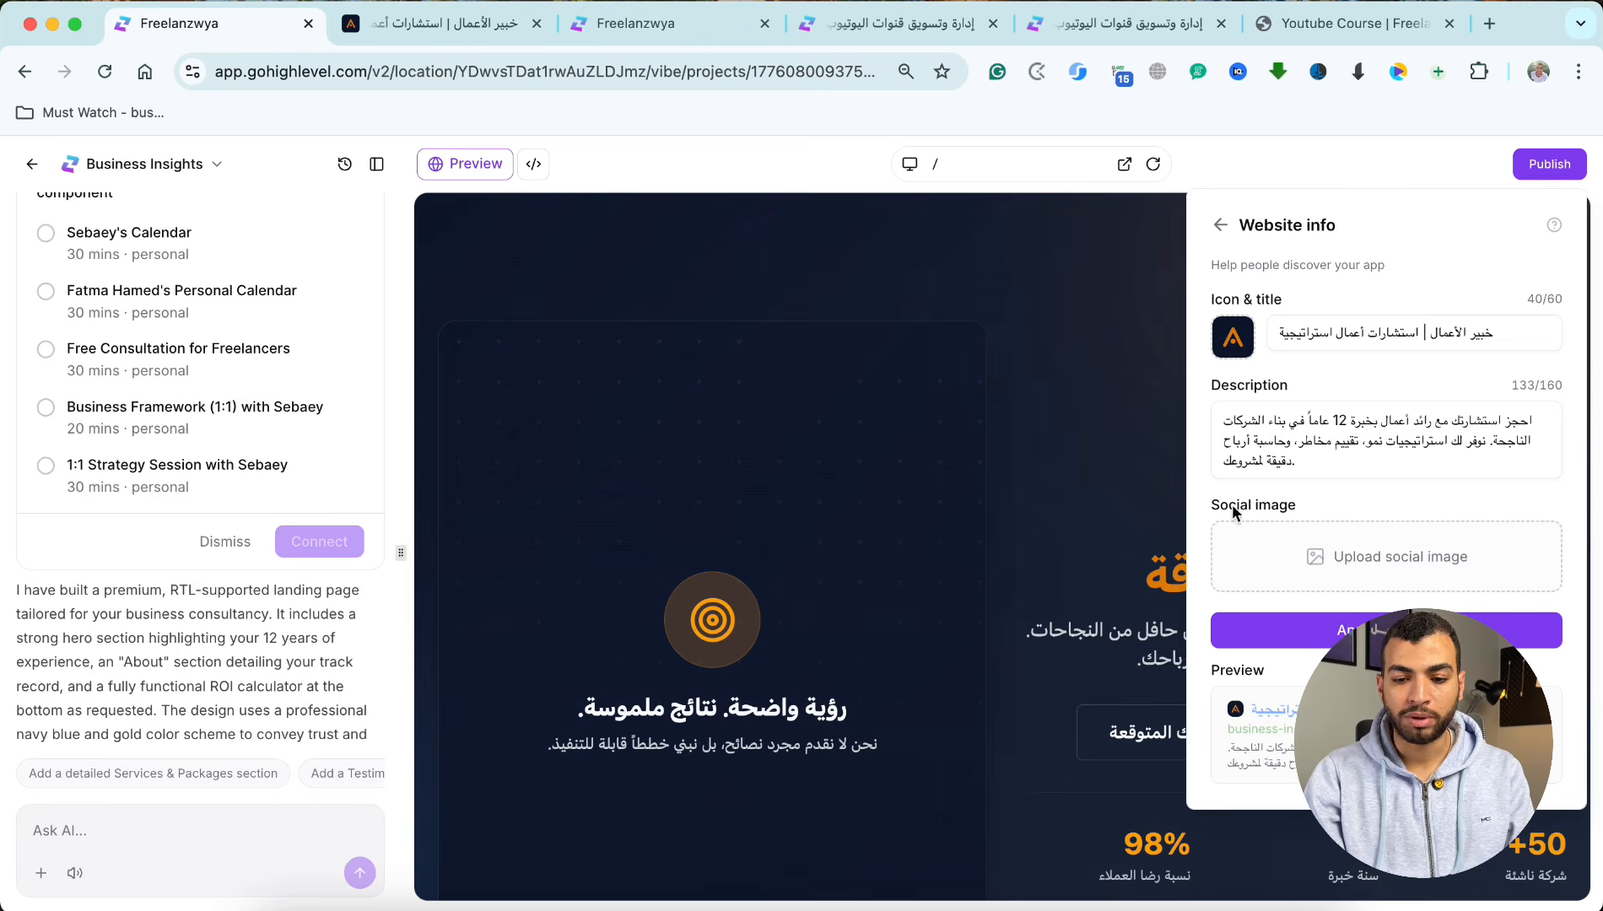
scroll(1299, 566, "down", 1)
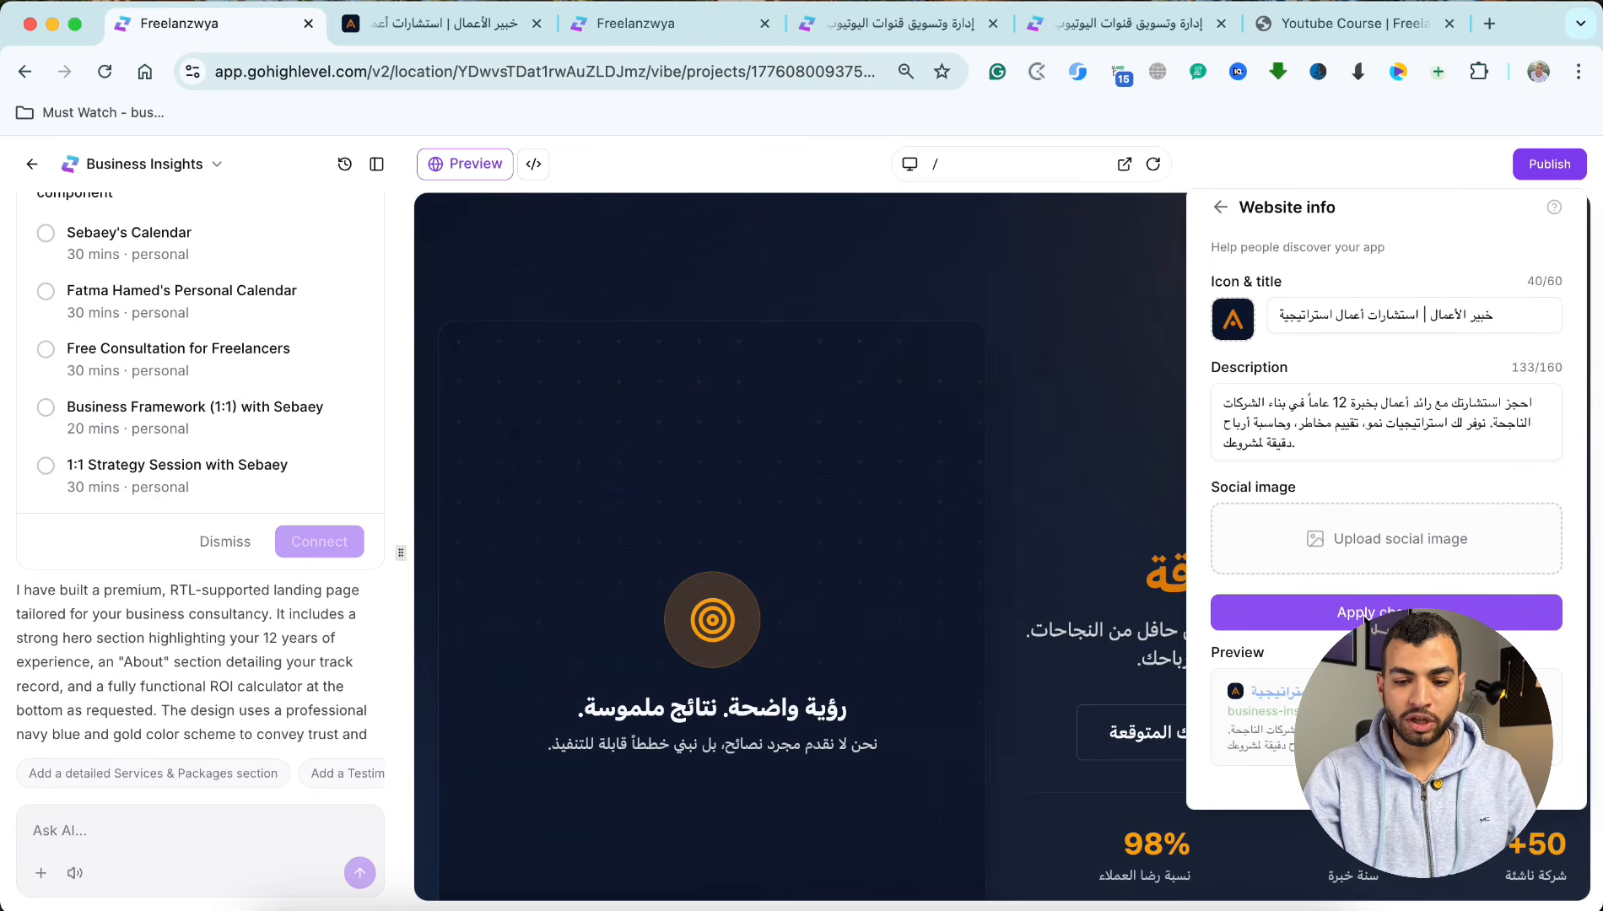
left_click(1367, 615)
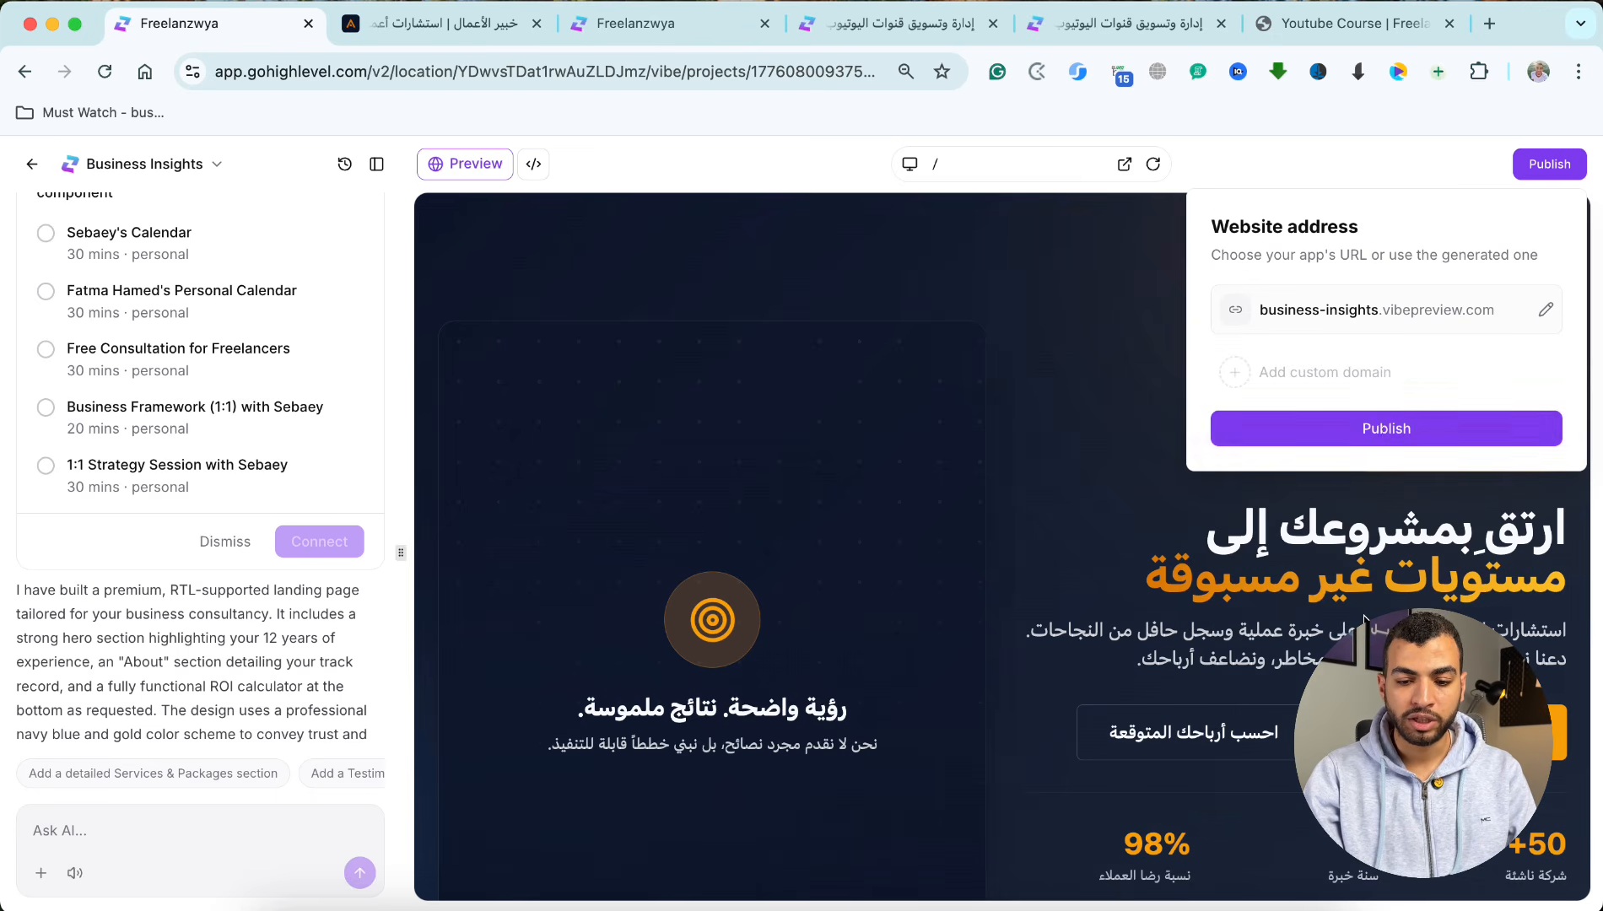
left_click(1367, 430)
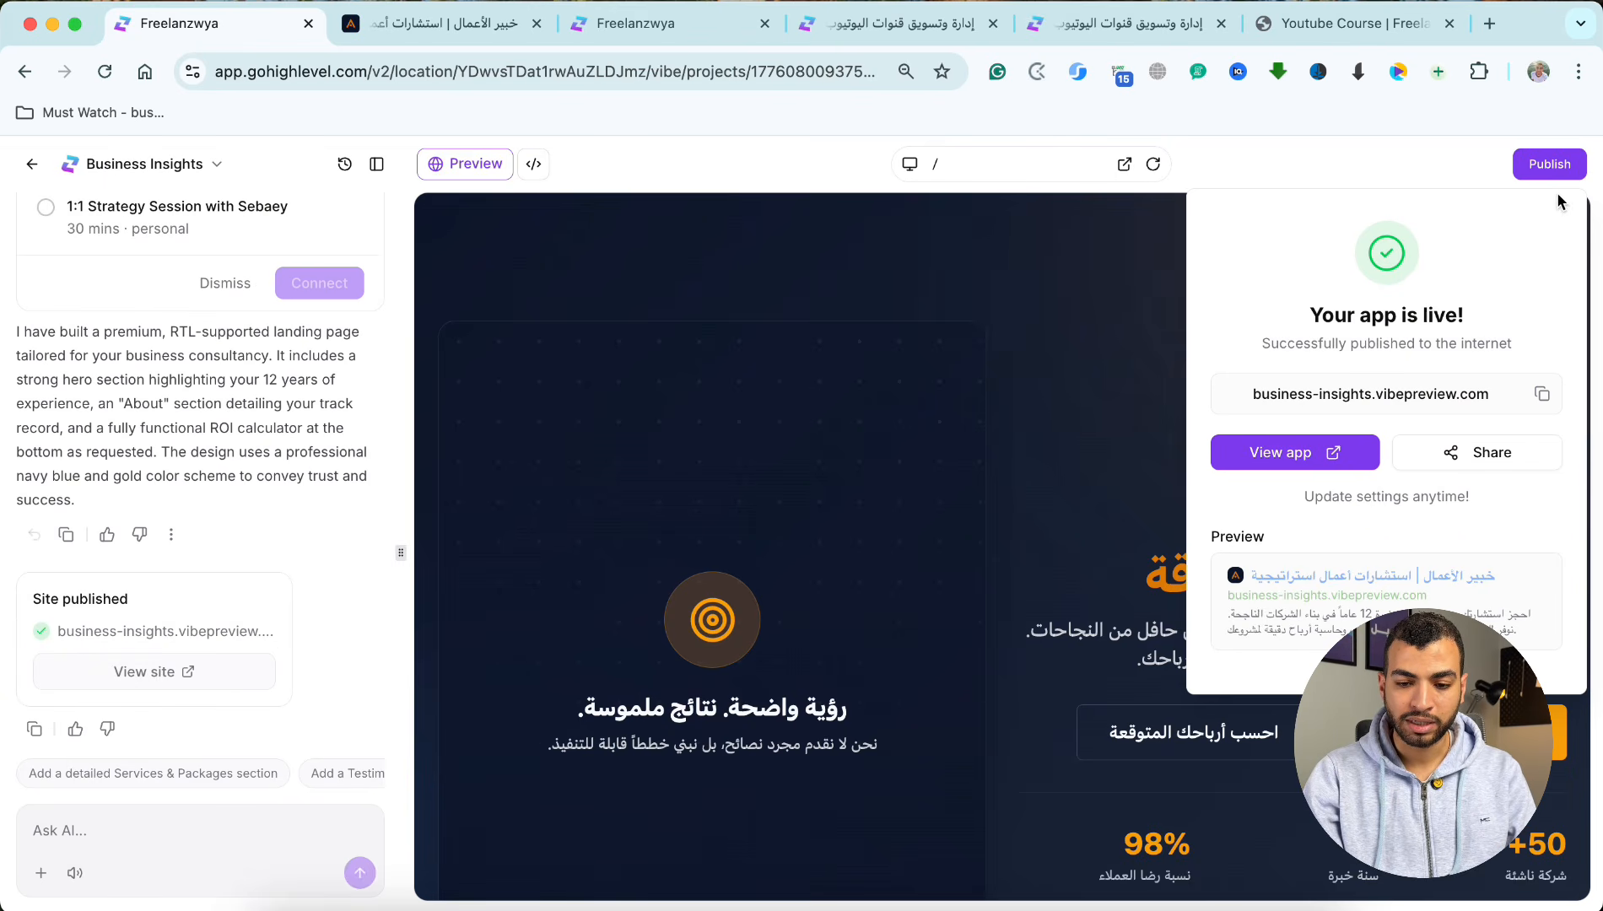
left_click(1002, 458)
Step: Enter consultation.freelanzwya.com as the site's custom domain, examine its provider and DNS connection options, and close the dialog without connecting it
left_click(1549, 164)
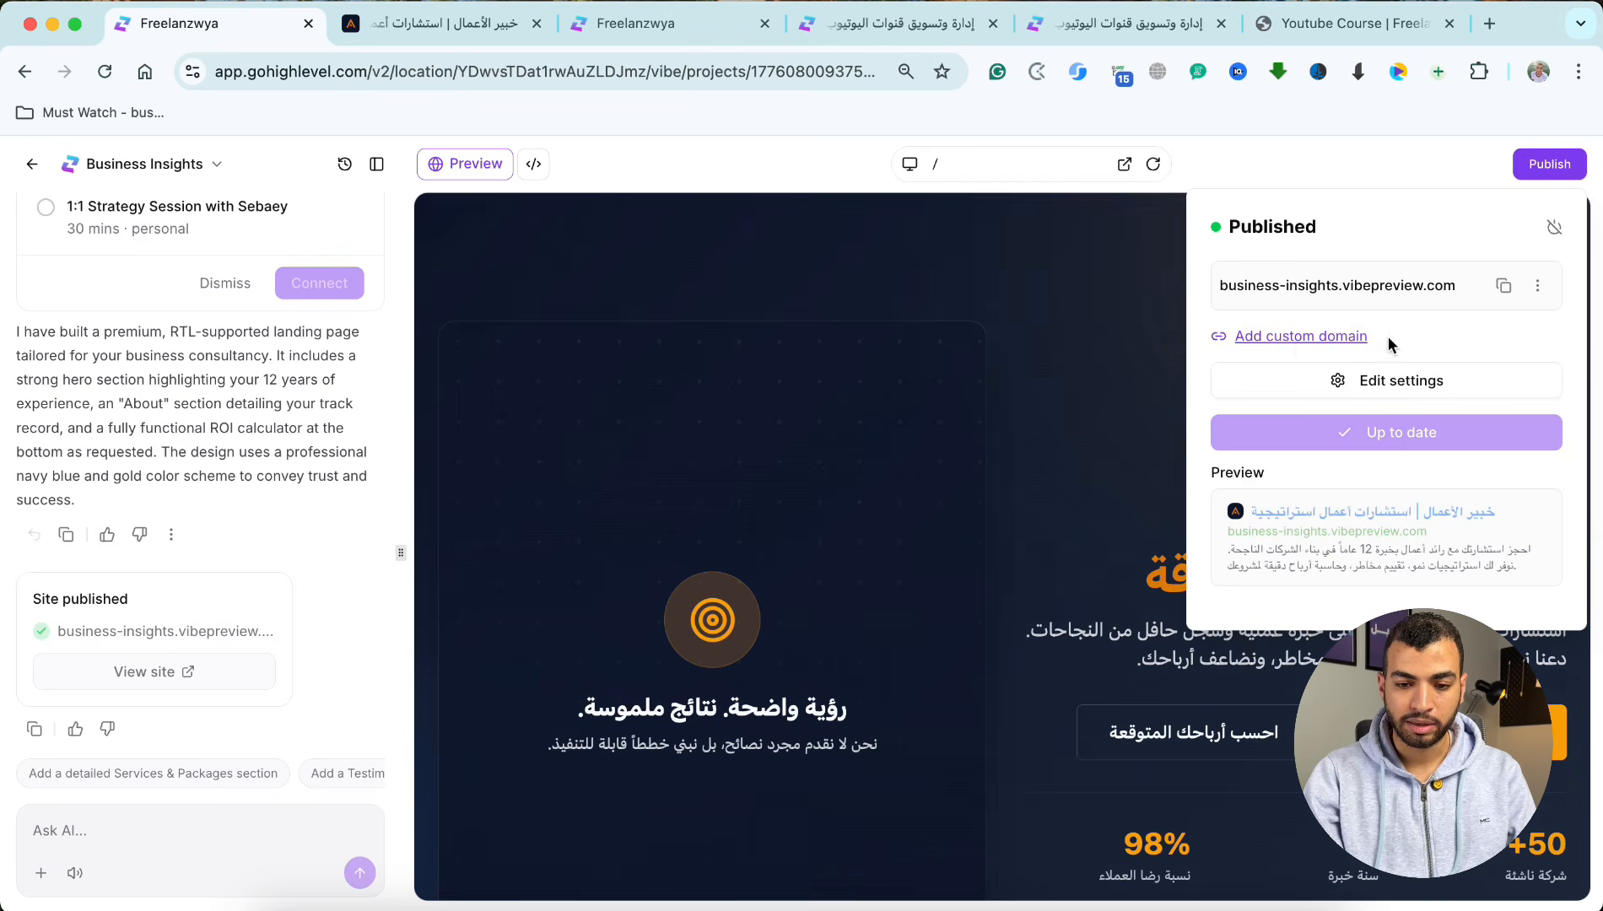
left_click(1296, 339)
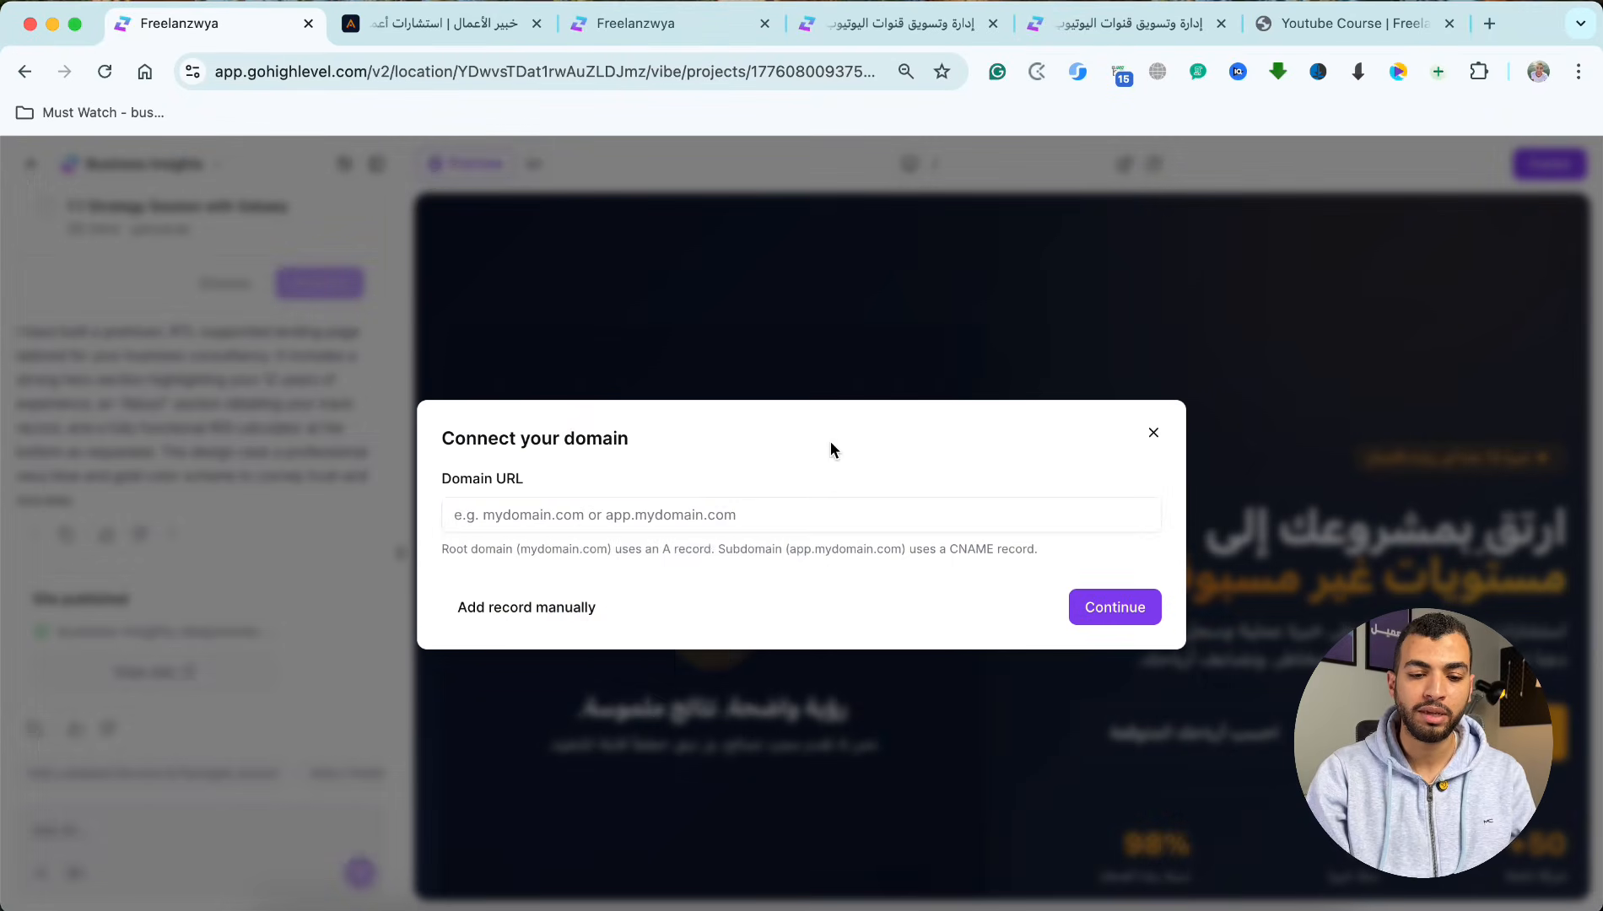
left_click(720, 507)
type("cons")
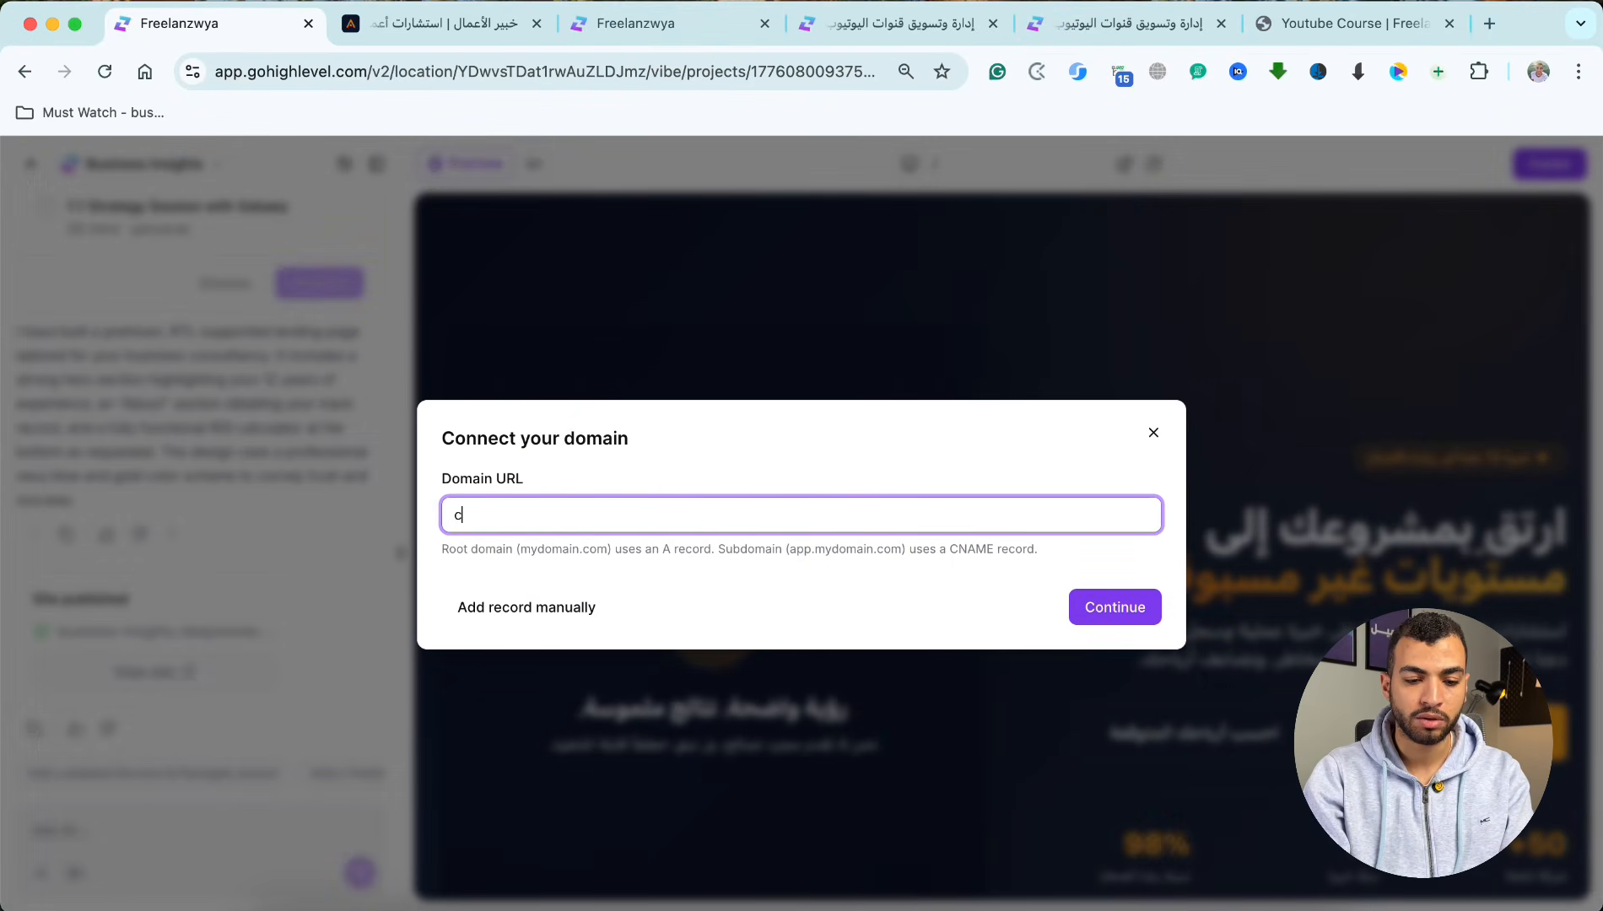
key("BackSpace")
type("sultation")
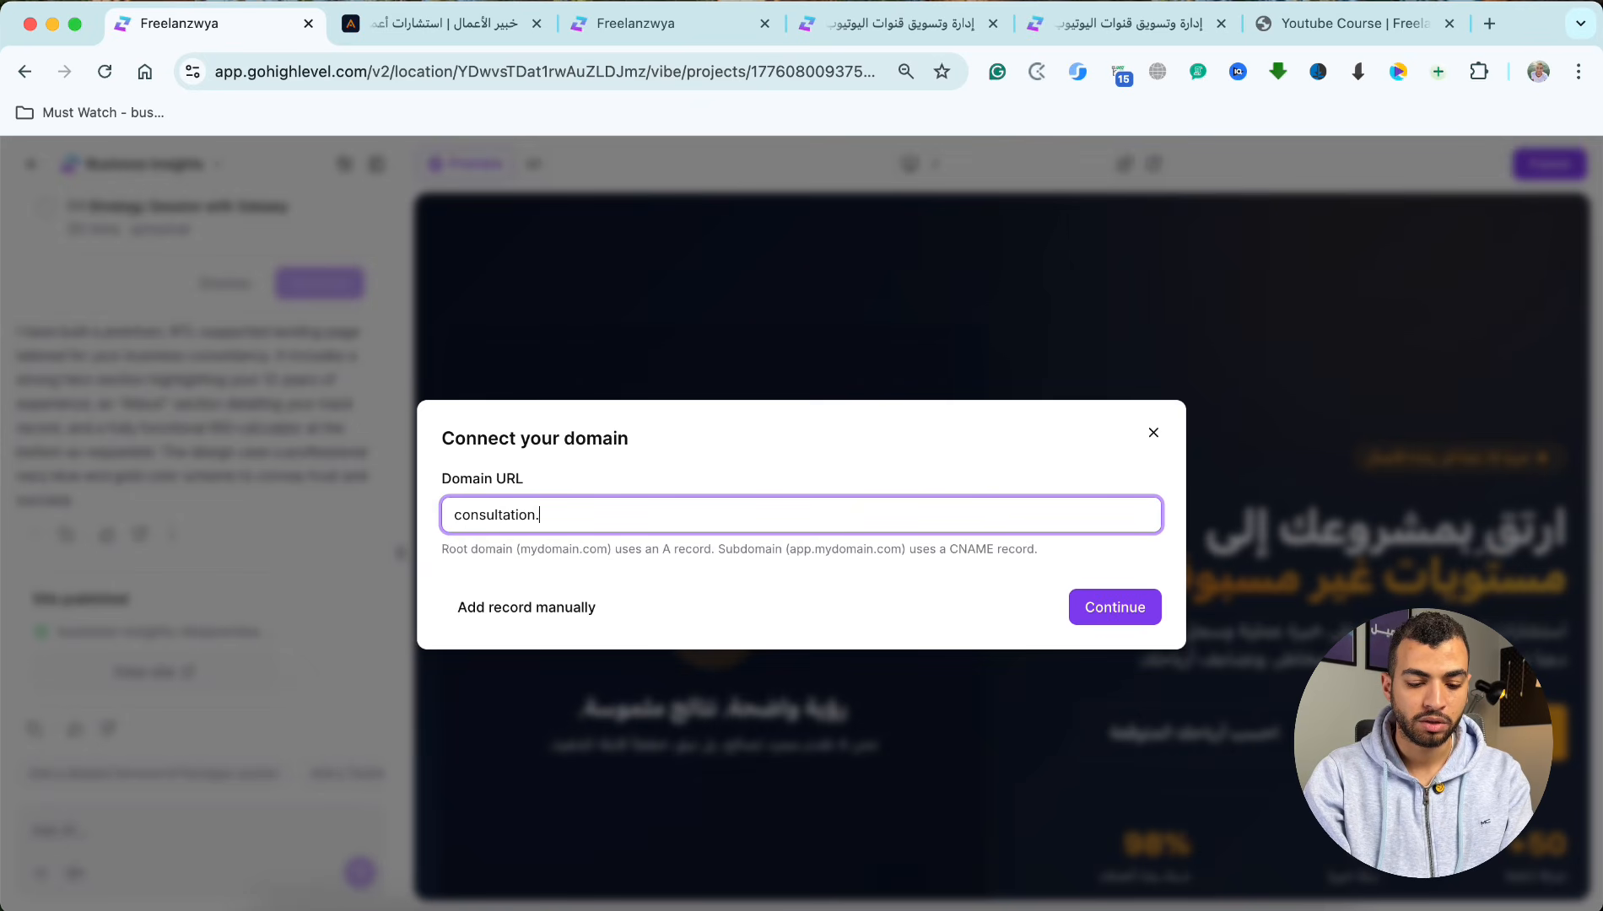
type(".freelanzwya.com")
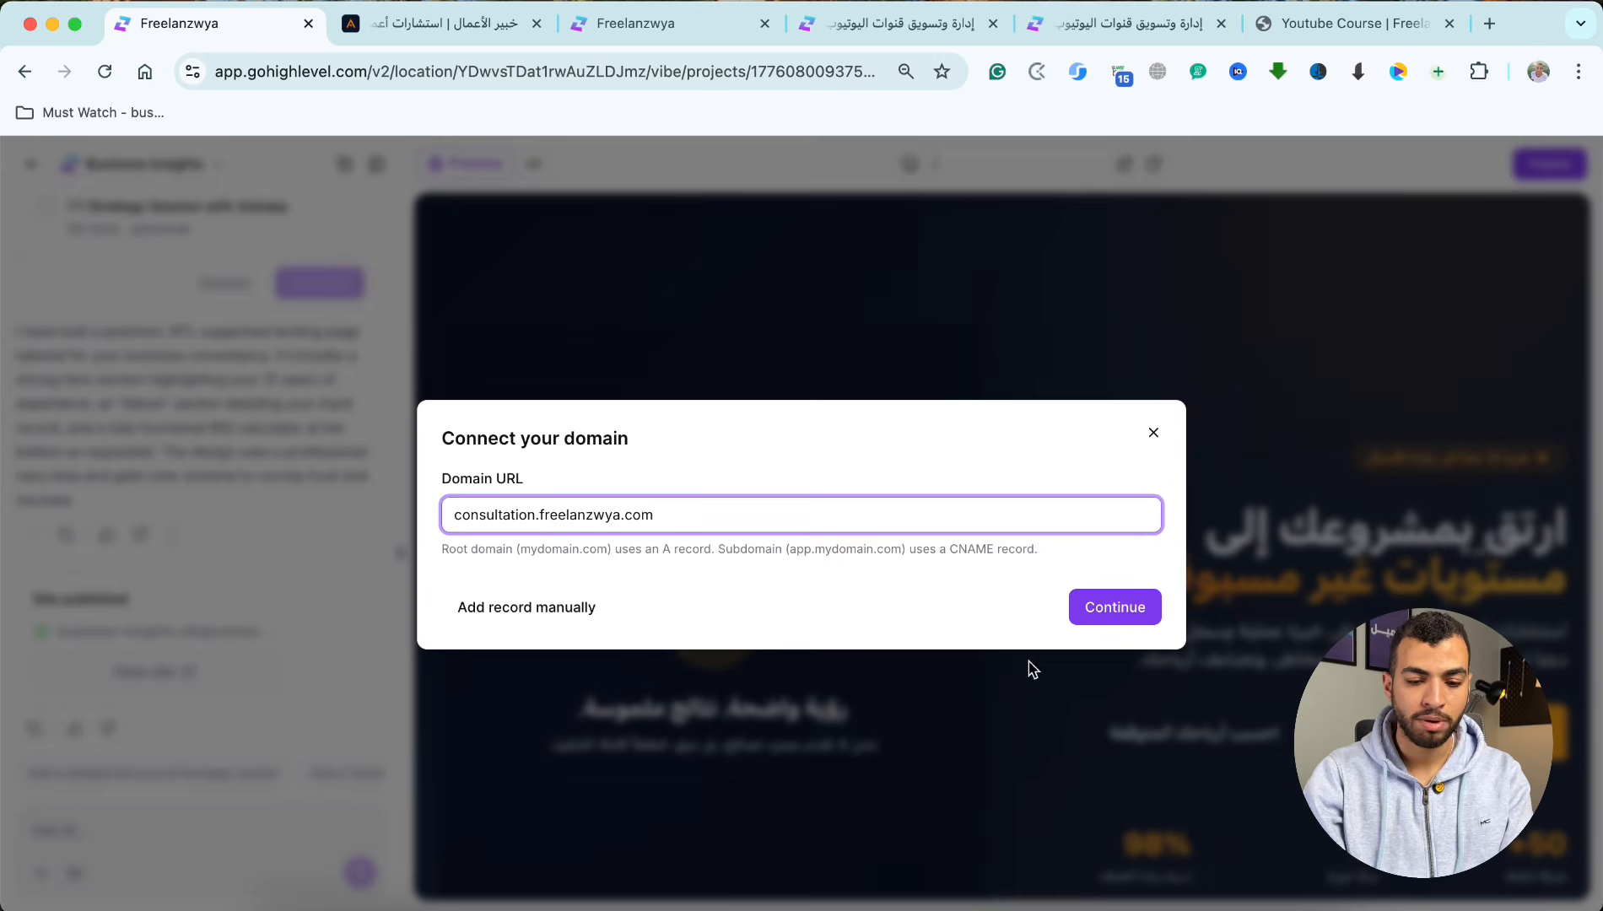
left_click(1107, 626)
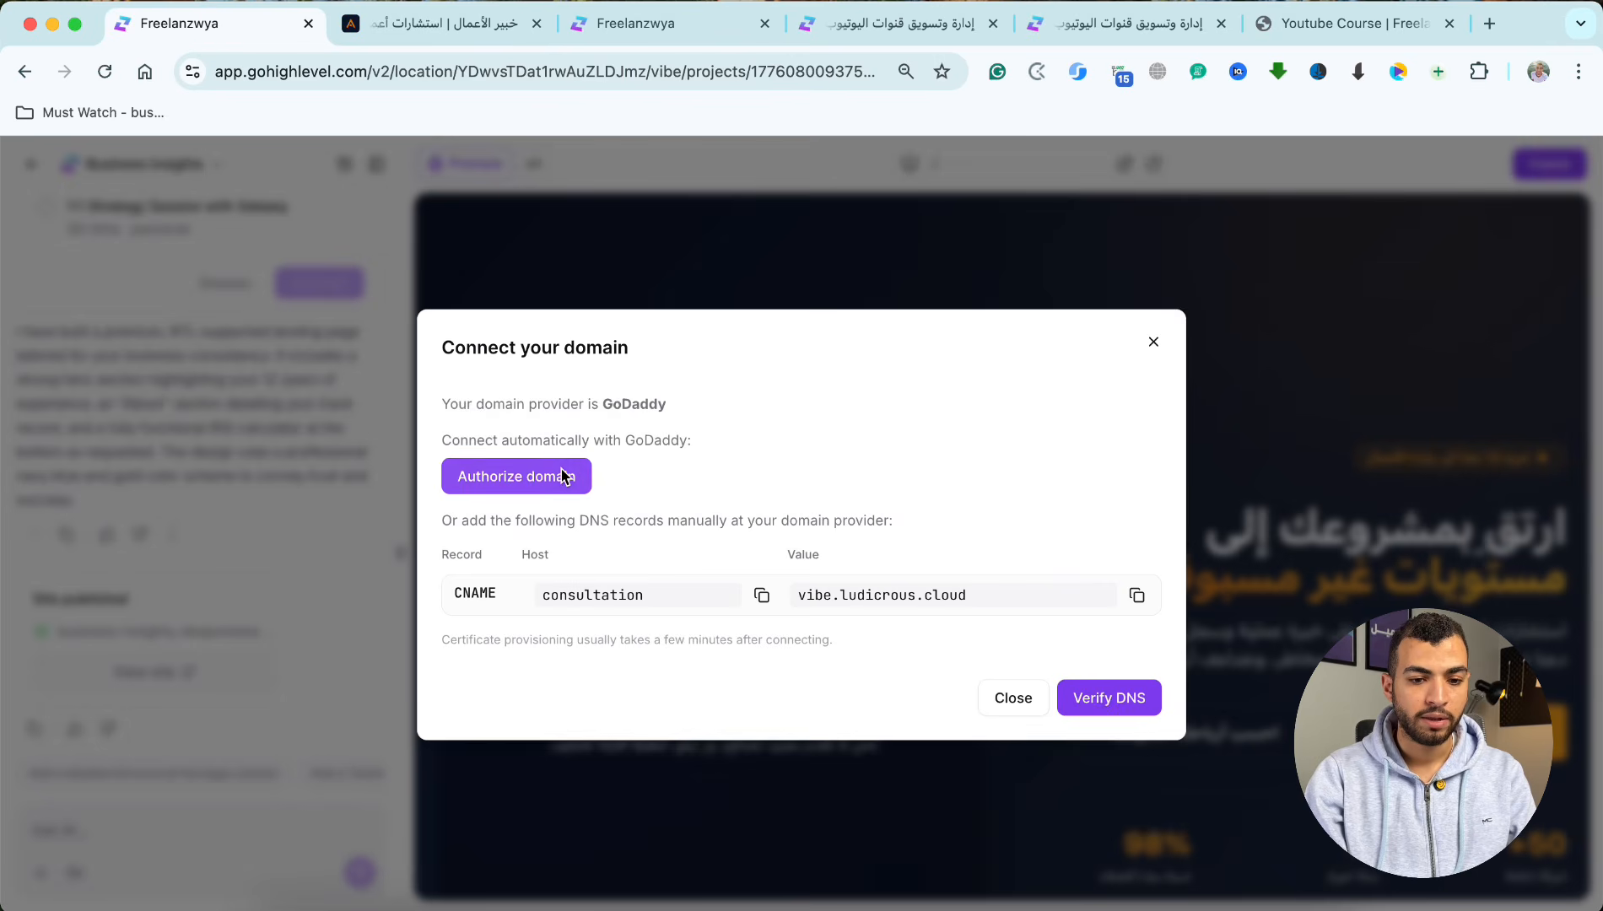
triple_click(482, 415)
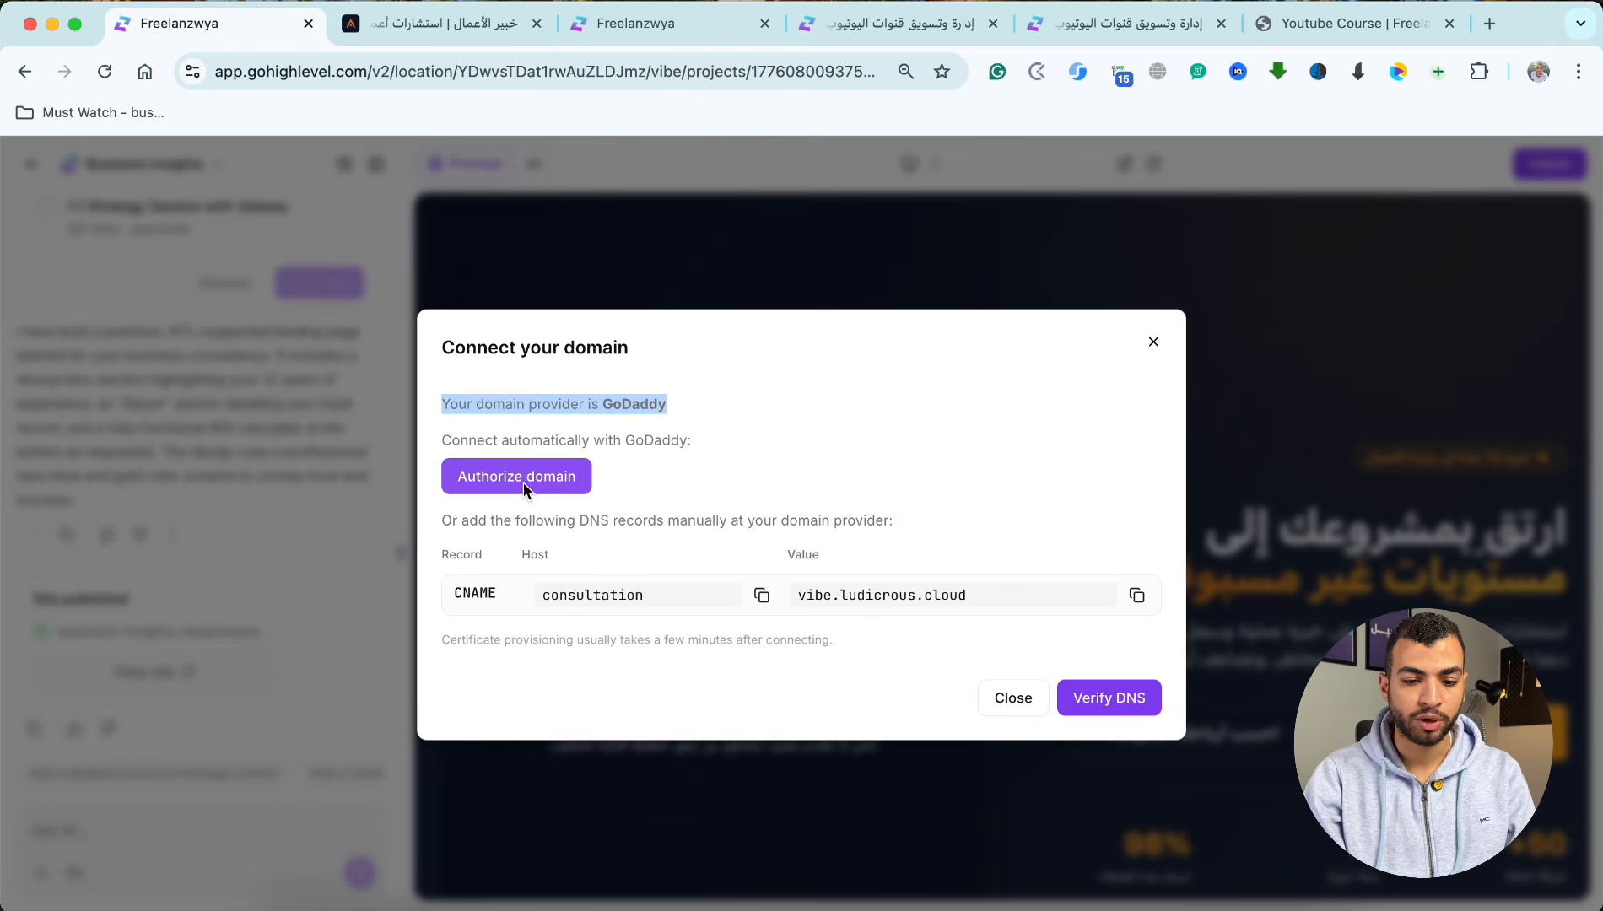
left_click(1153, 343)
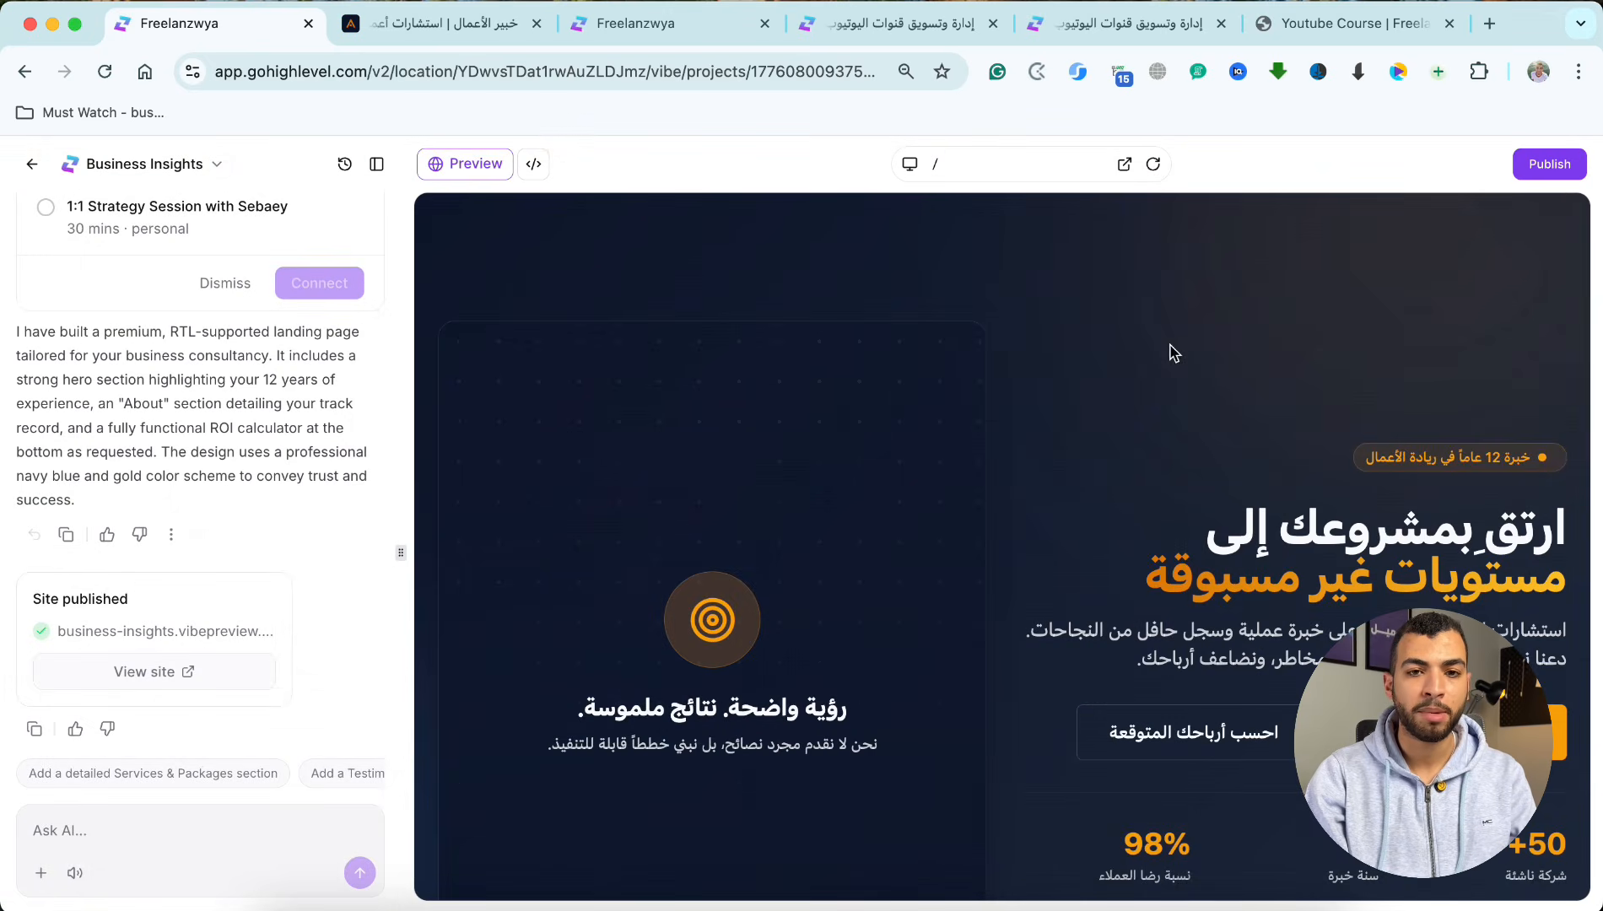
Step: Review the consultation site's consultant section, profit calculator and footer in the preview and return to the AI Studio home
scroll(1101, 479, "down", 10)
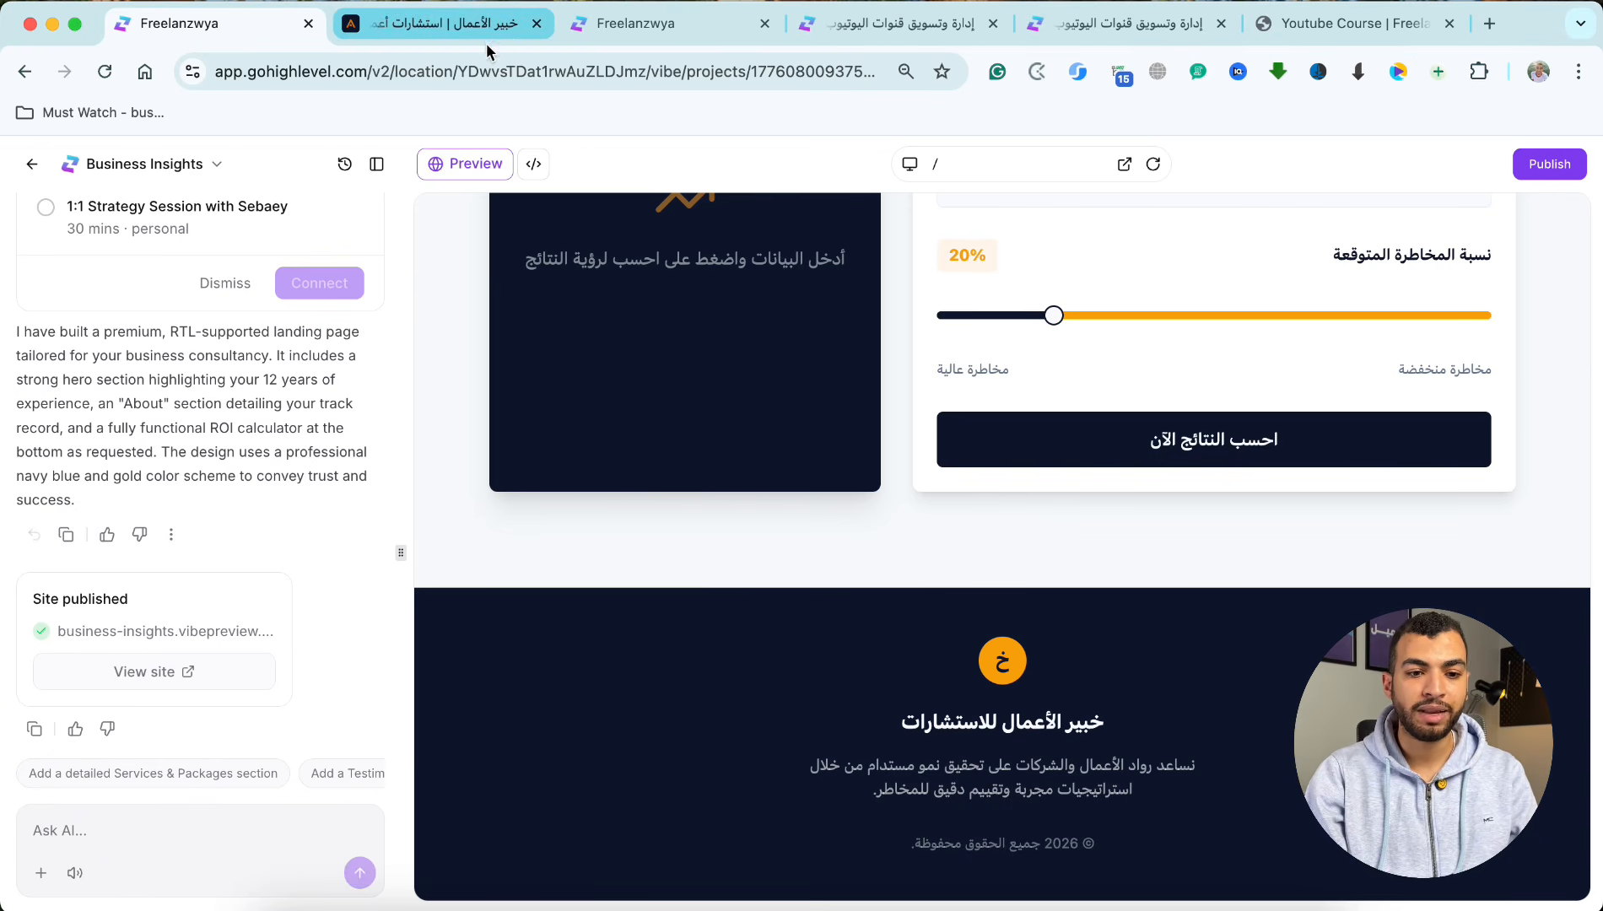
scroll(783, 420, "up", 10)
scroll(900, 601, "down", 5)
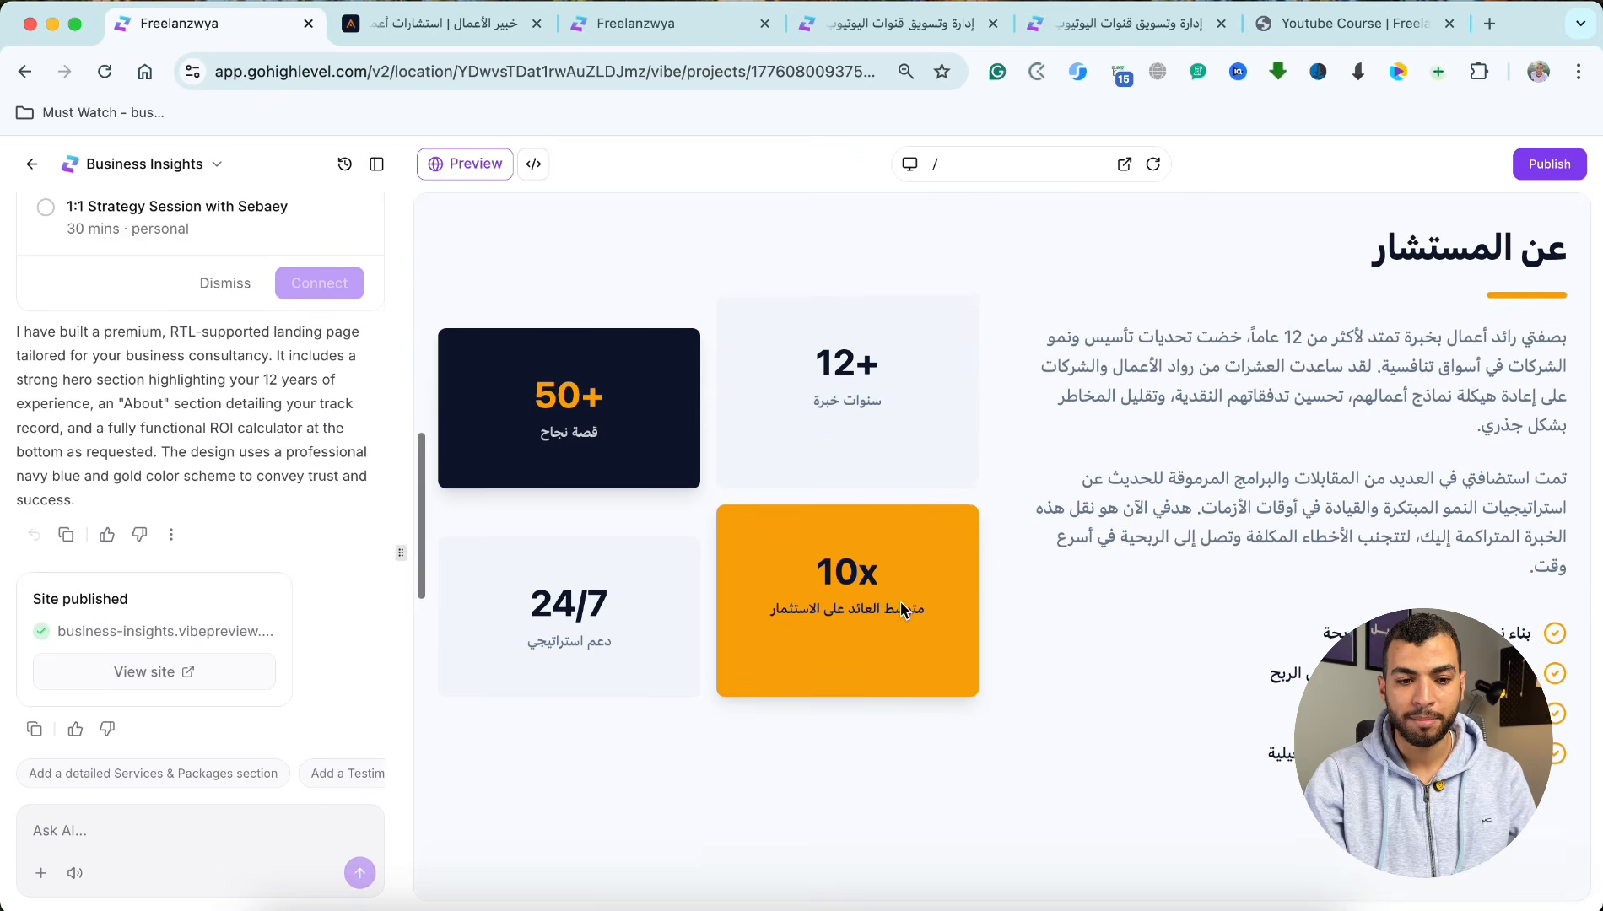
scroll(890, 612, "down", 5)
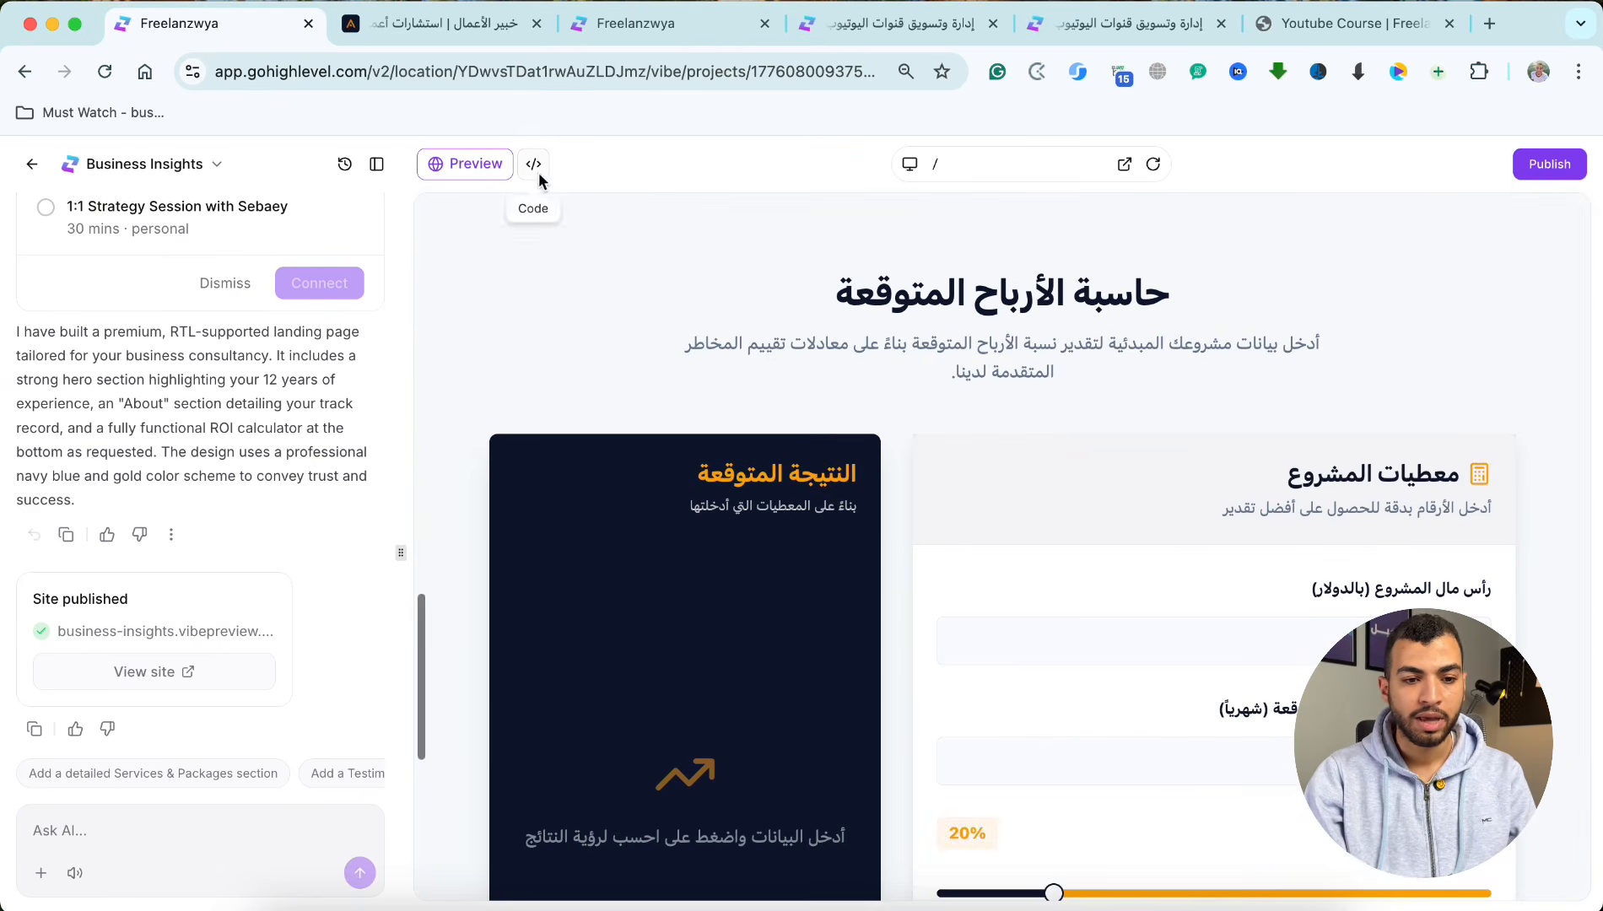
left_click(31, 164)
Step: Open the Task Manager project, examine its kanban board and new-task form, and cancel the form
scroll(608, 572, "down", 5)
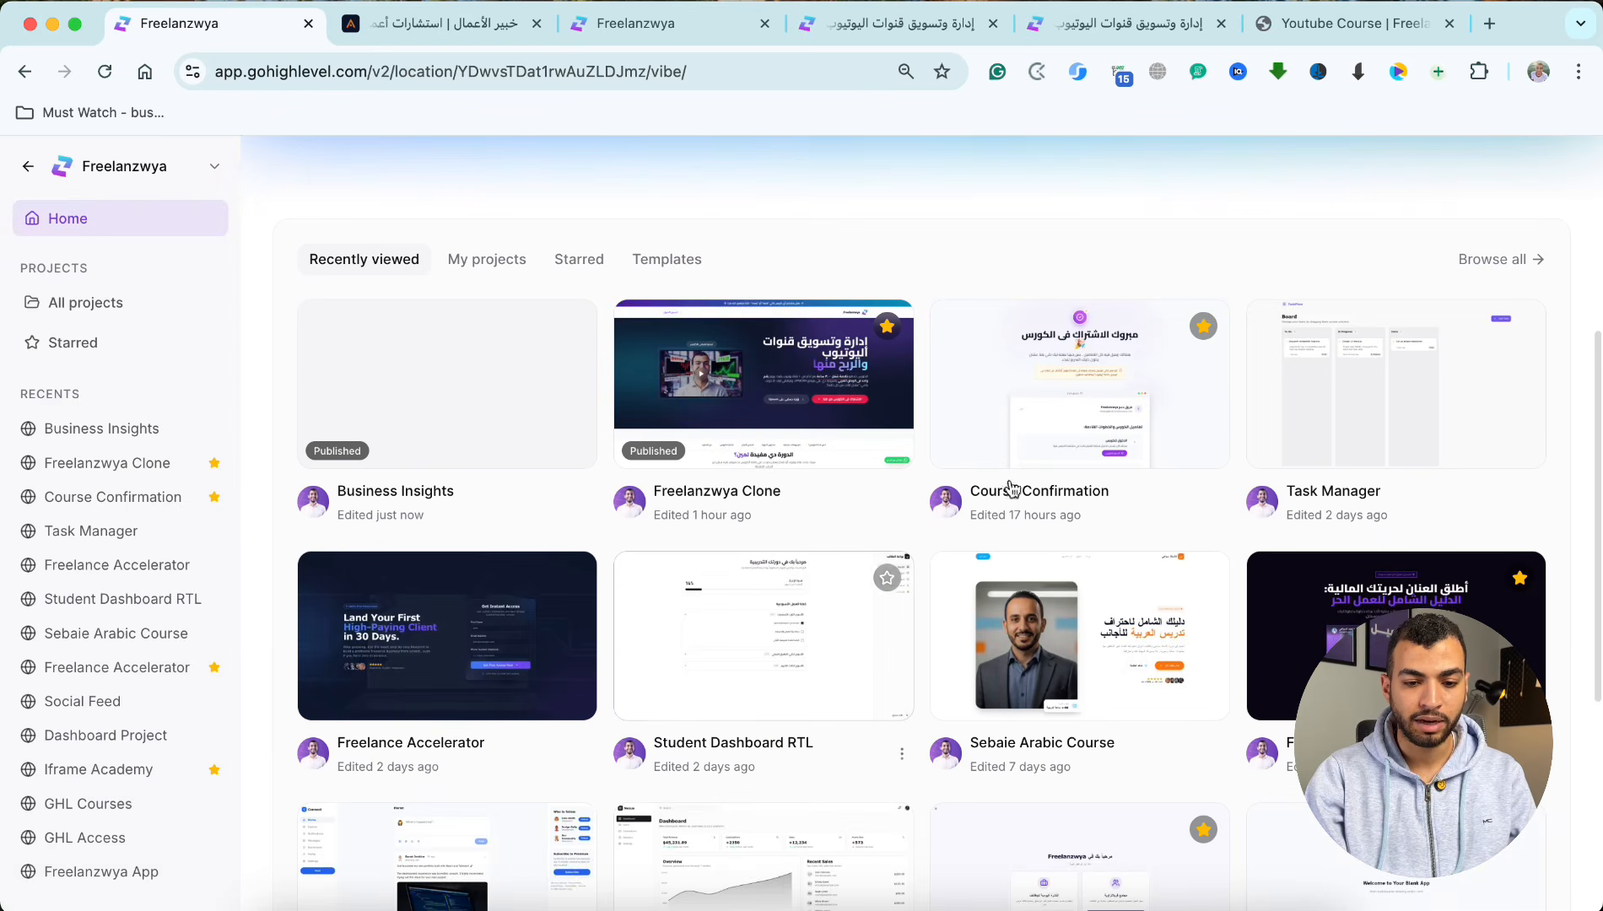
left_click(1396, 431)
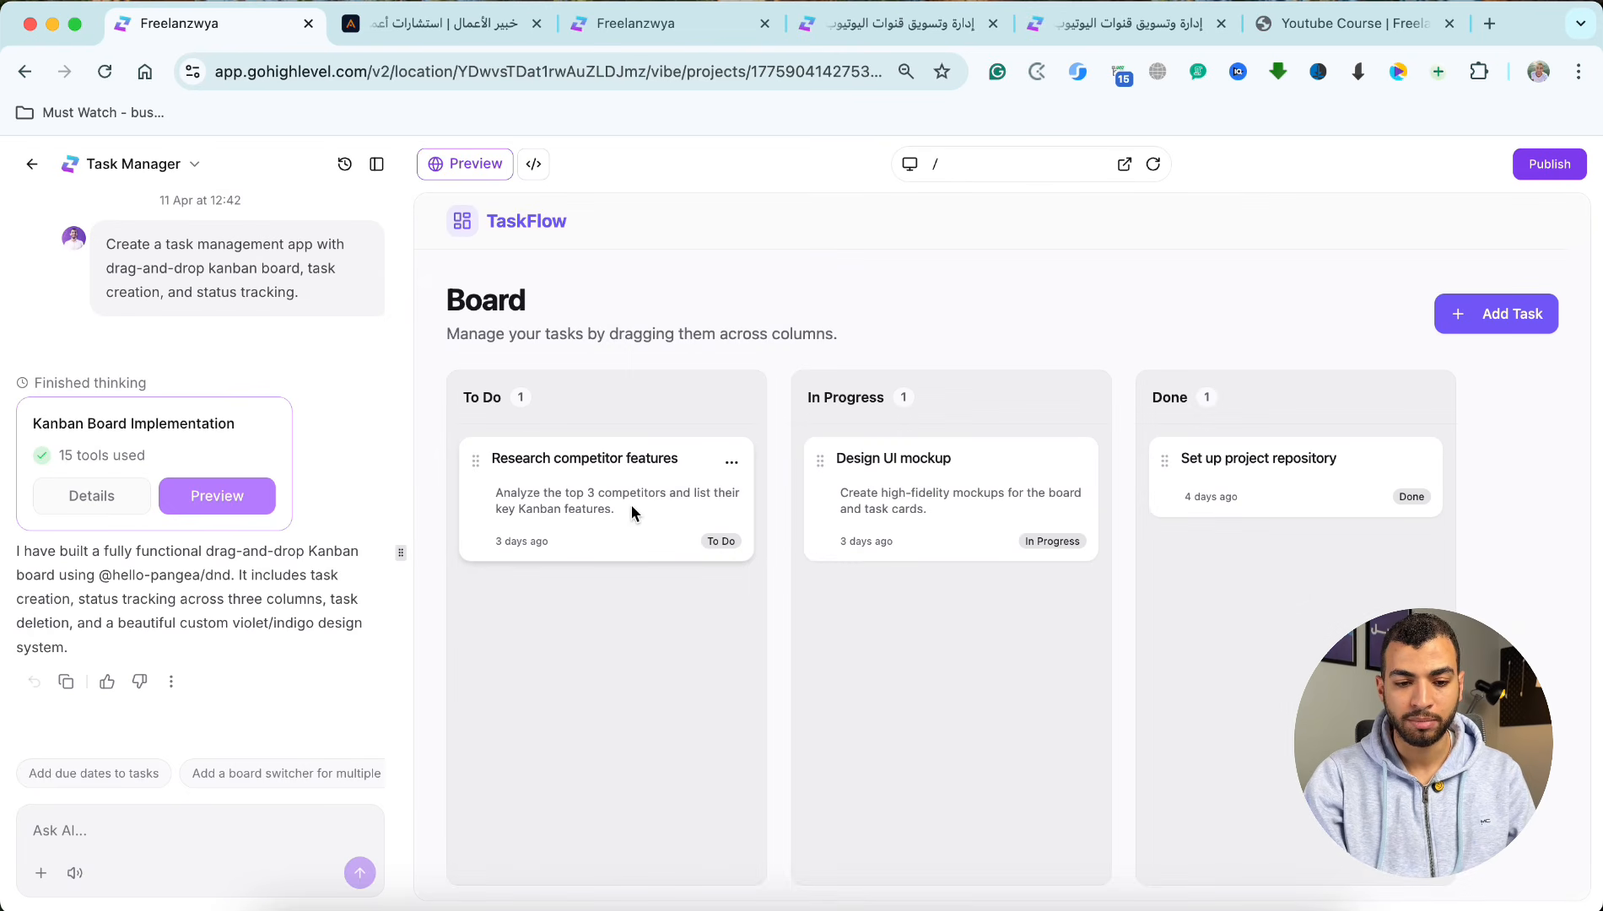
triple_click(550, 463)
left_click(1492, 311)
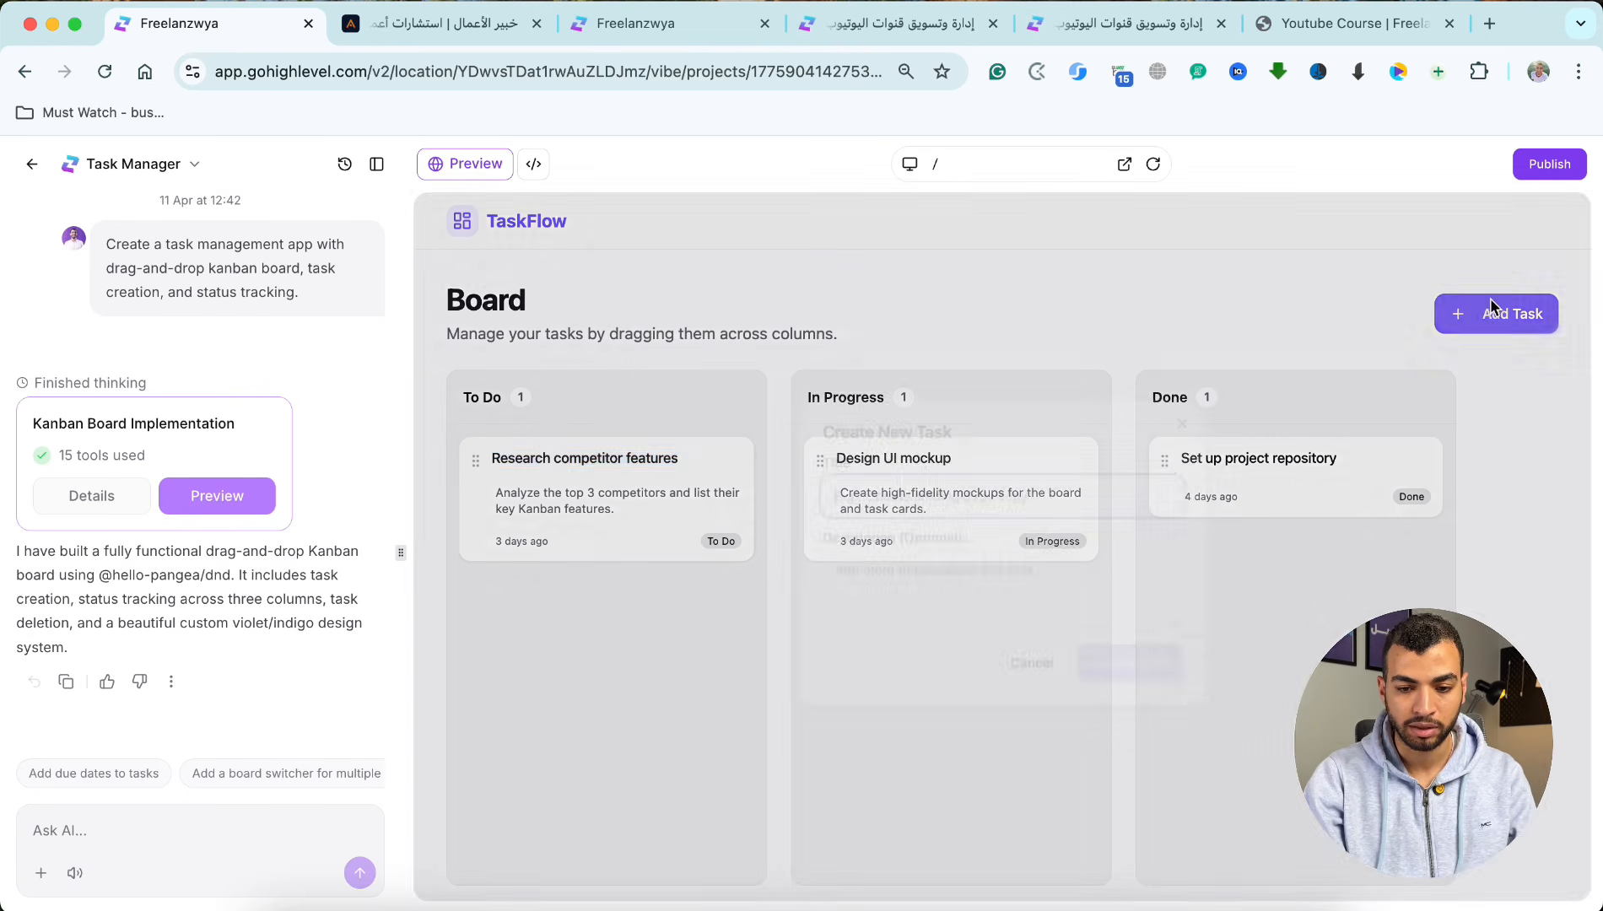
left_click(1032, 662)
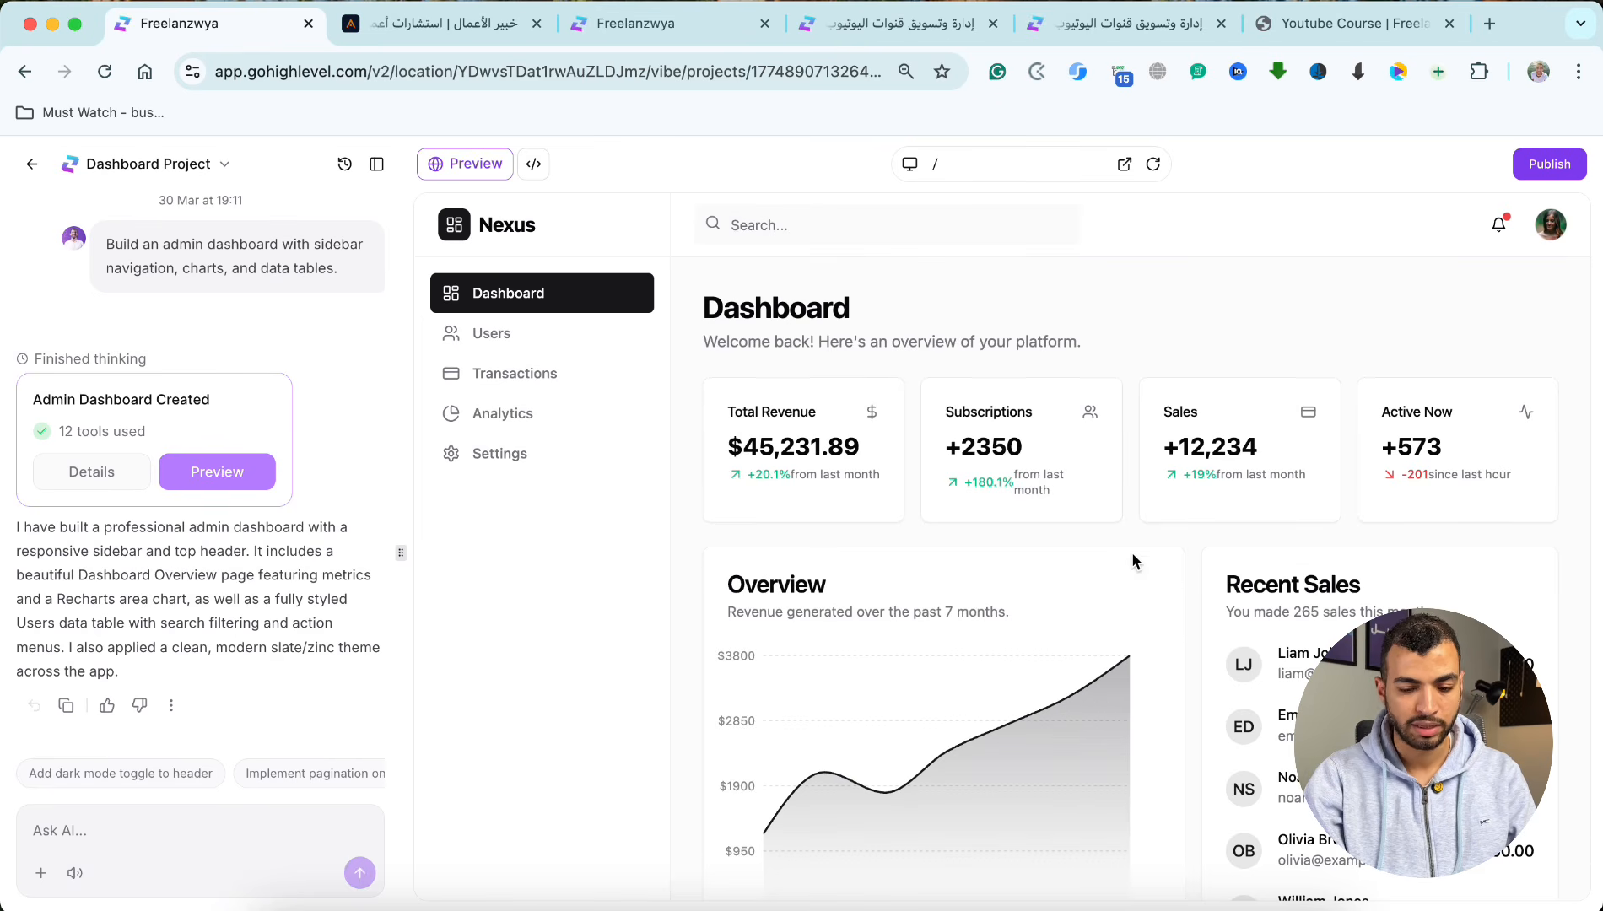
Step: Examine the Dashboard Project's overview and recent transactions, followed by its Users and Transactions pages
scroll(1131, 553, "down", 5)
scroll(1133, 561, "down", 2)
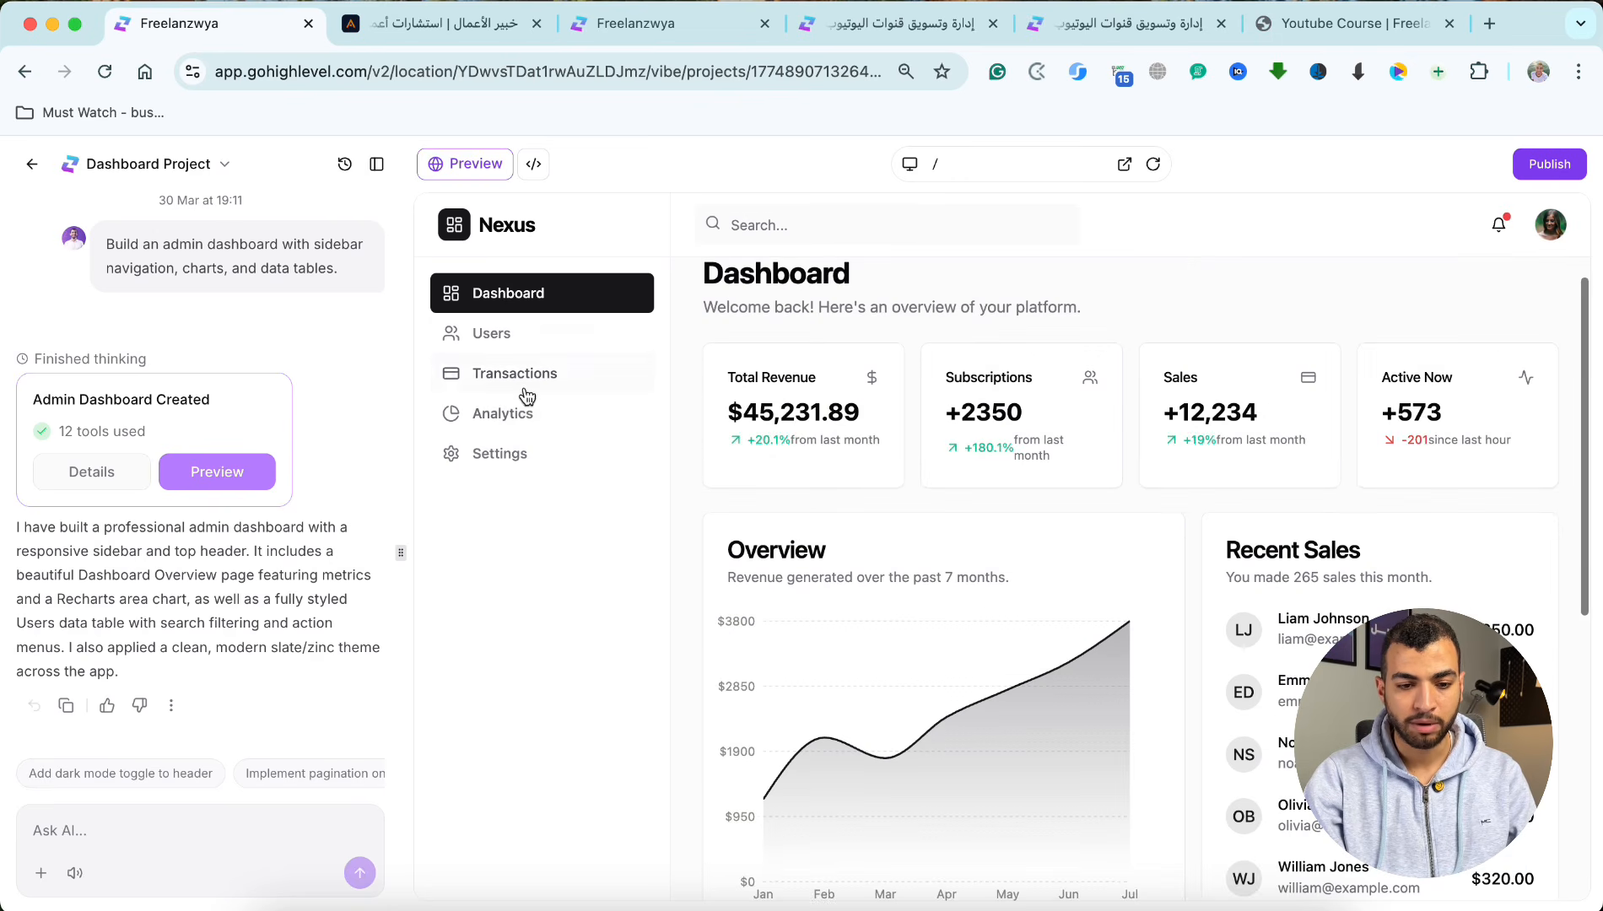
left_click(470, 331)
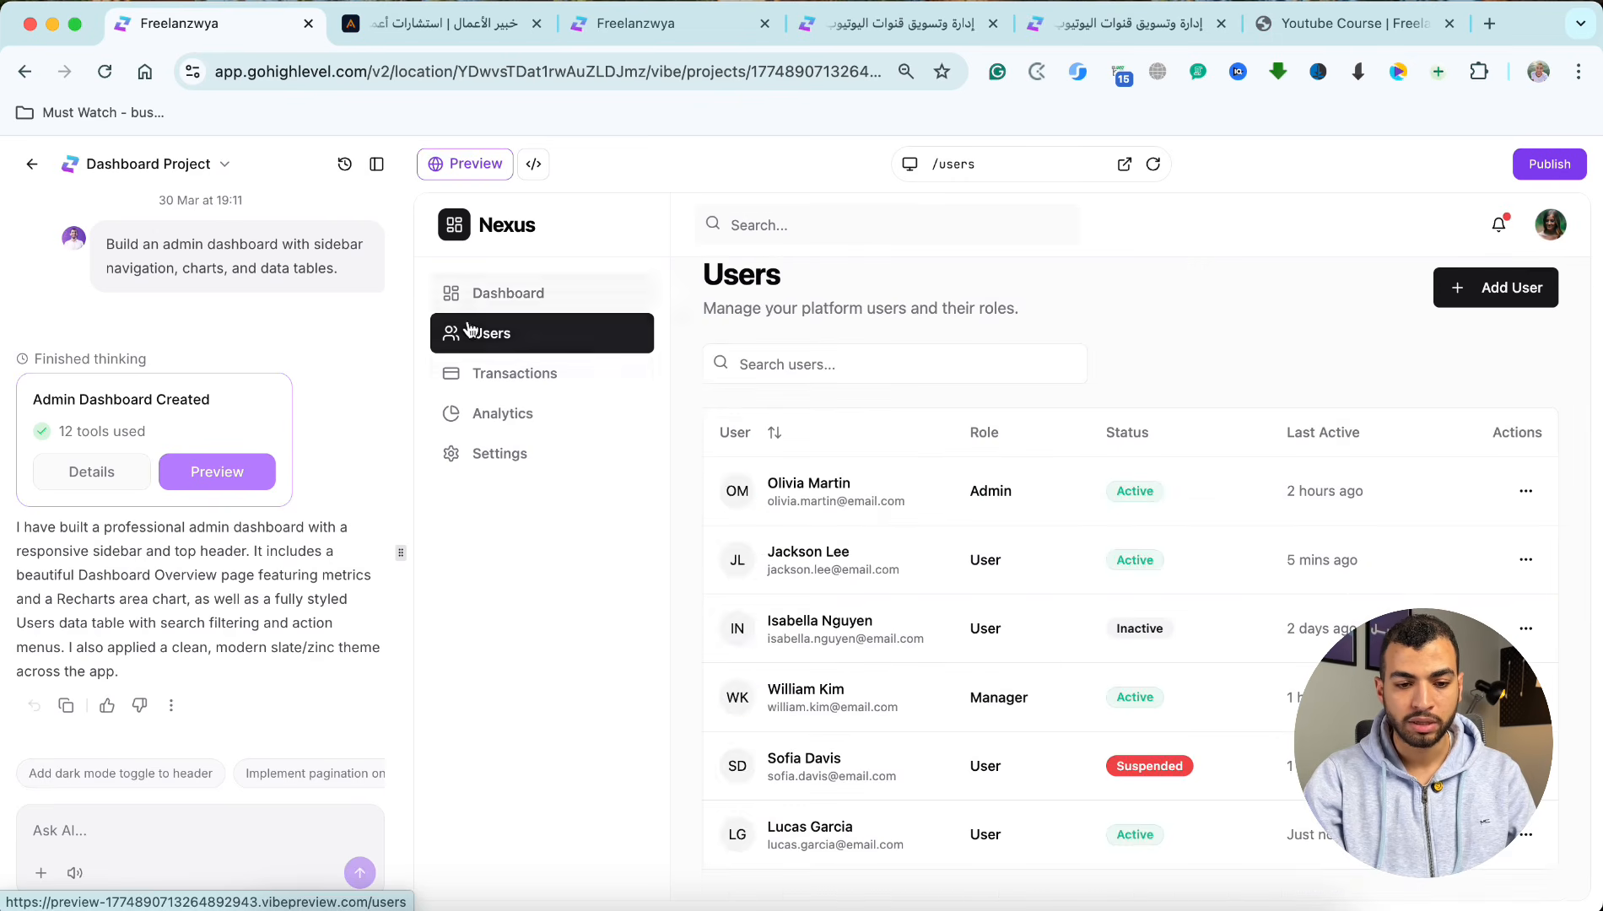
left_click(529, 373)
Step: Return to the AI Studio home and display the available project templates
left_click(32, 163)
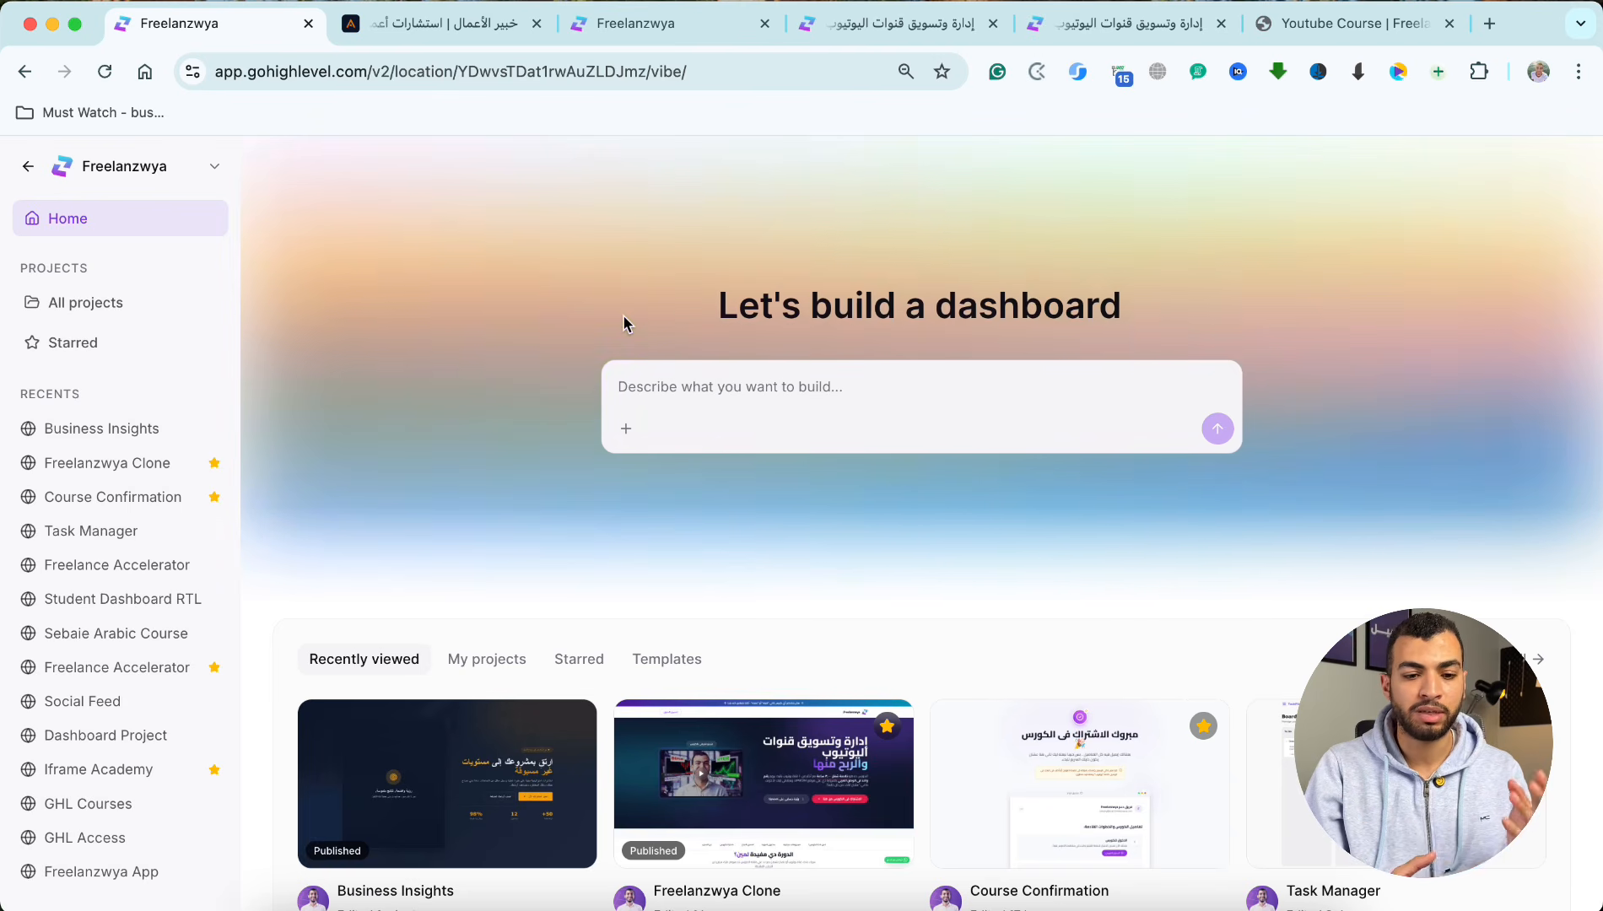
scroll(708, 487, "down", 2)
left_click(709, 487)
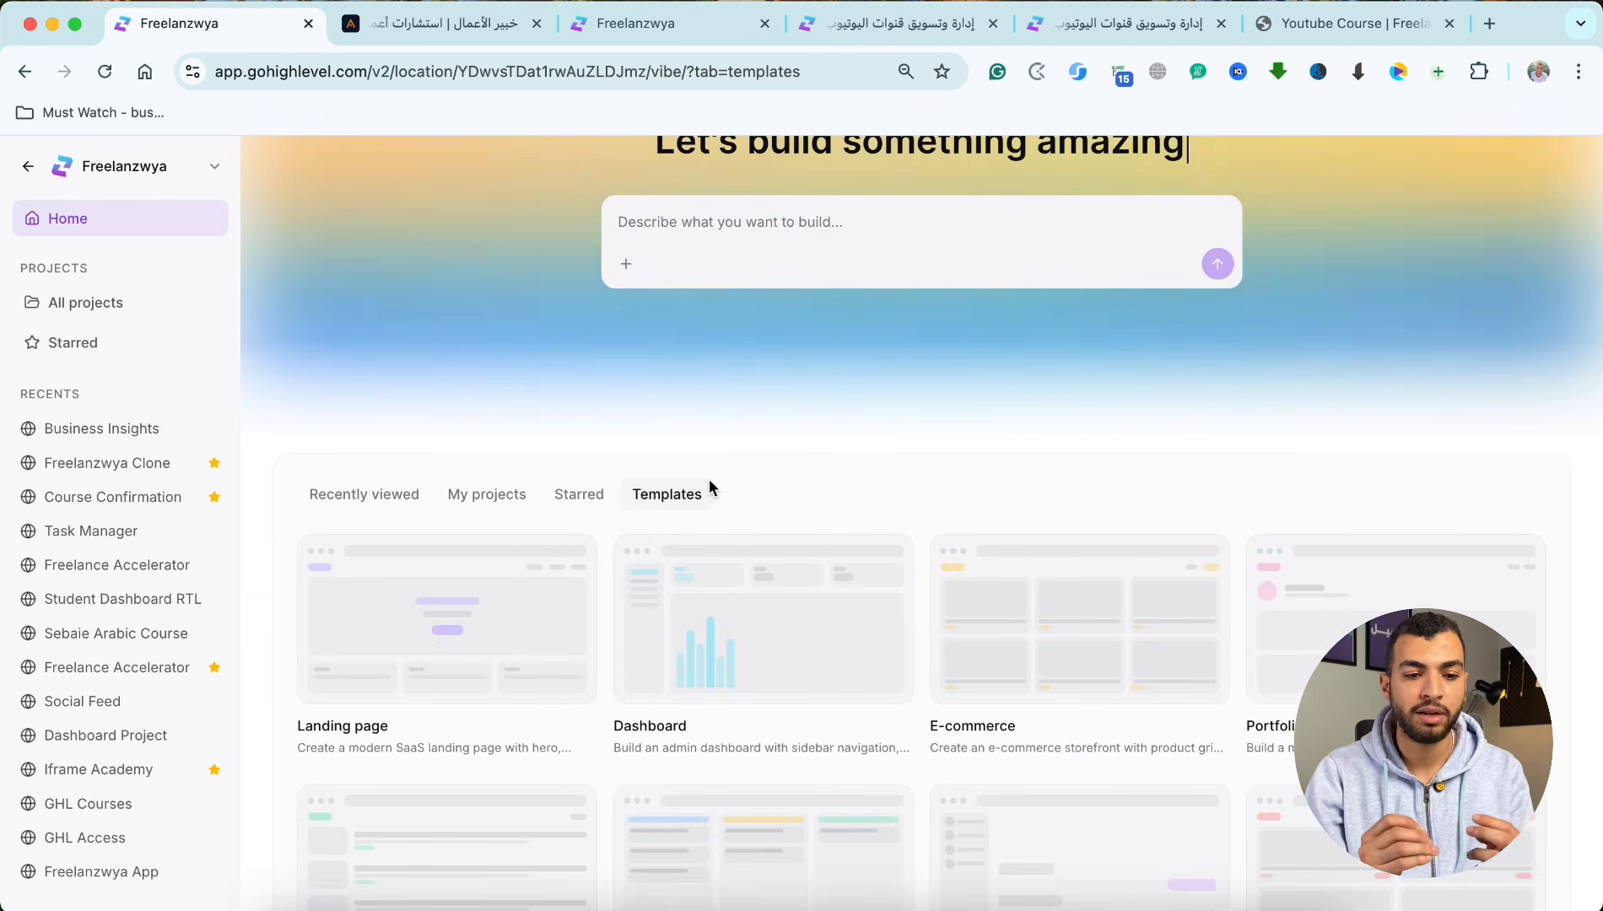
Step: Leave AI Studio for the main HighLevel dashboard, look through its navigation and reopen AI Studio
left_click(25, 166)
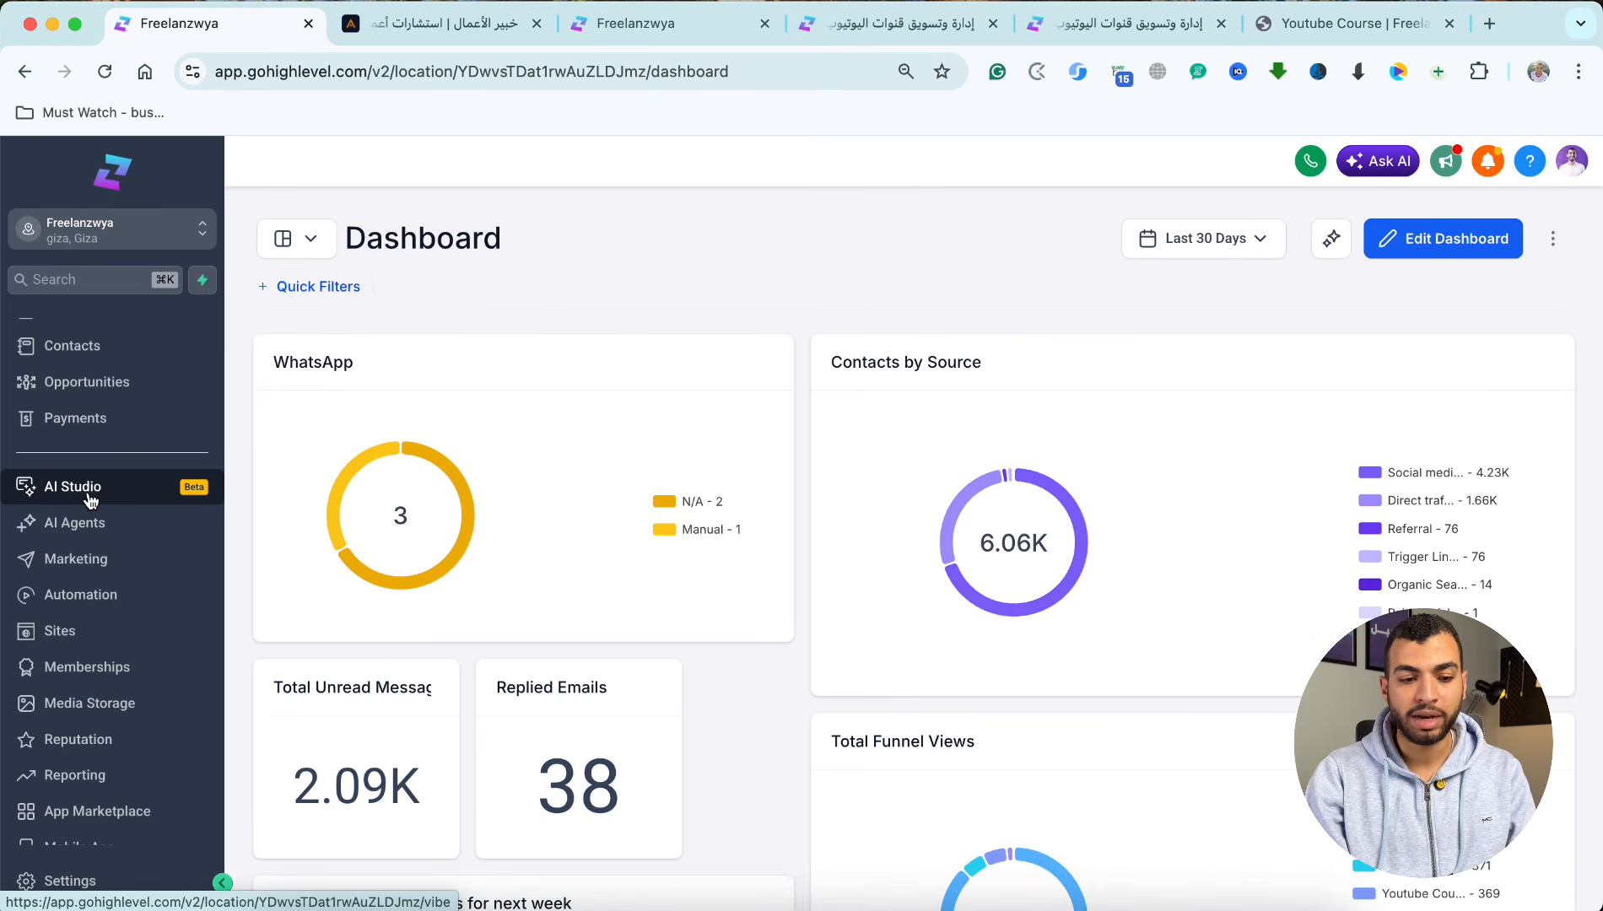
scroll(93, 498, "up", 3)
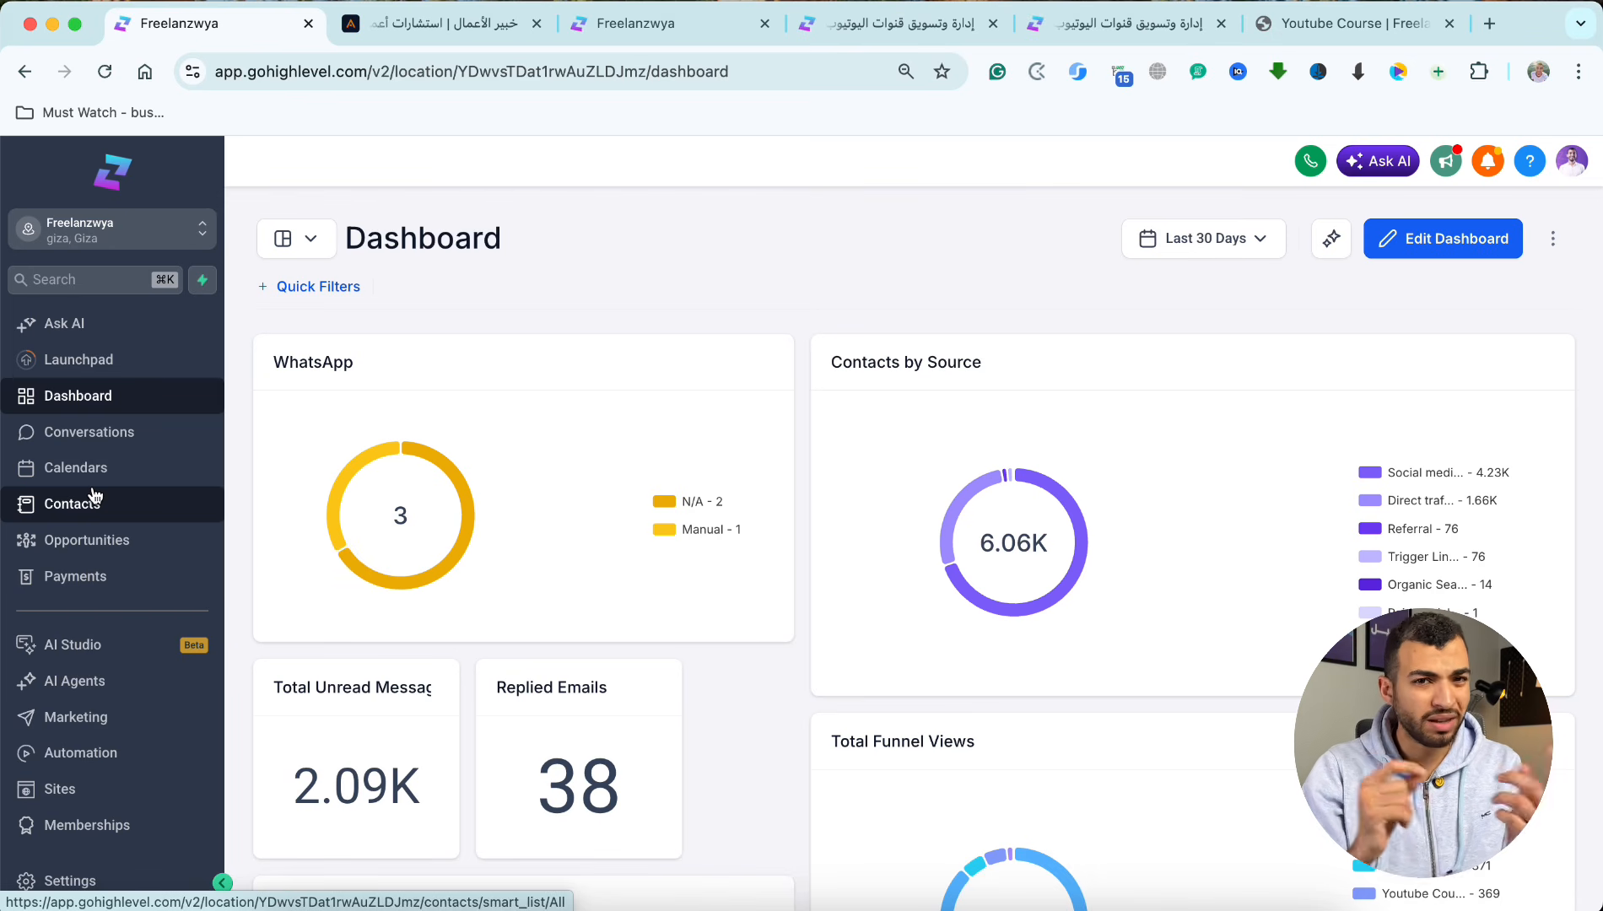
scroll(94, 502, "down", 2)
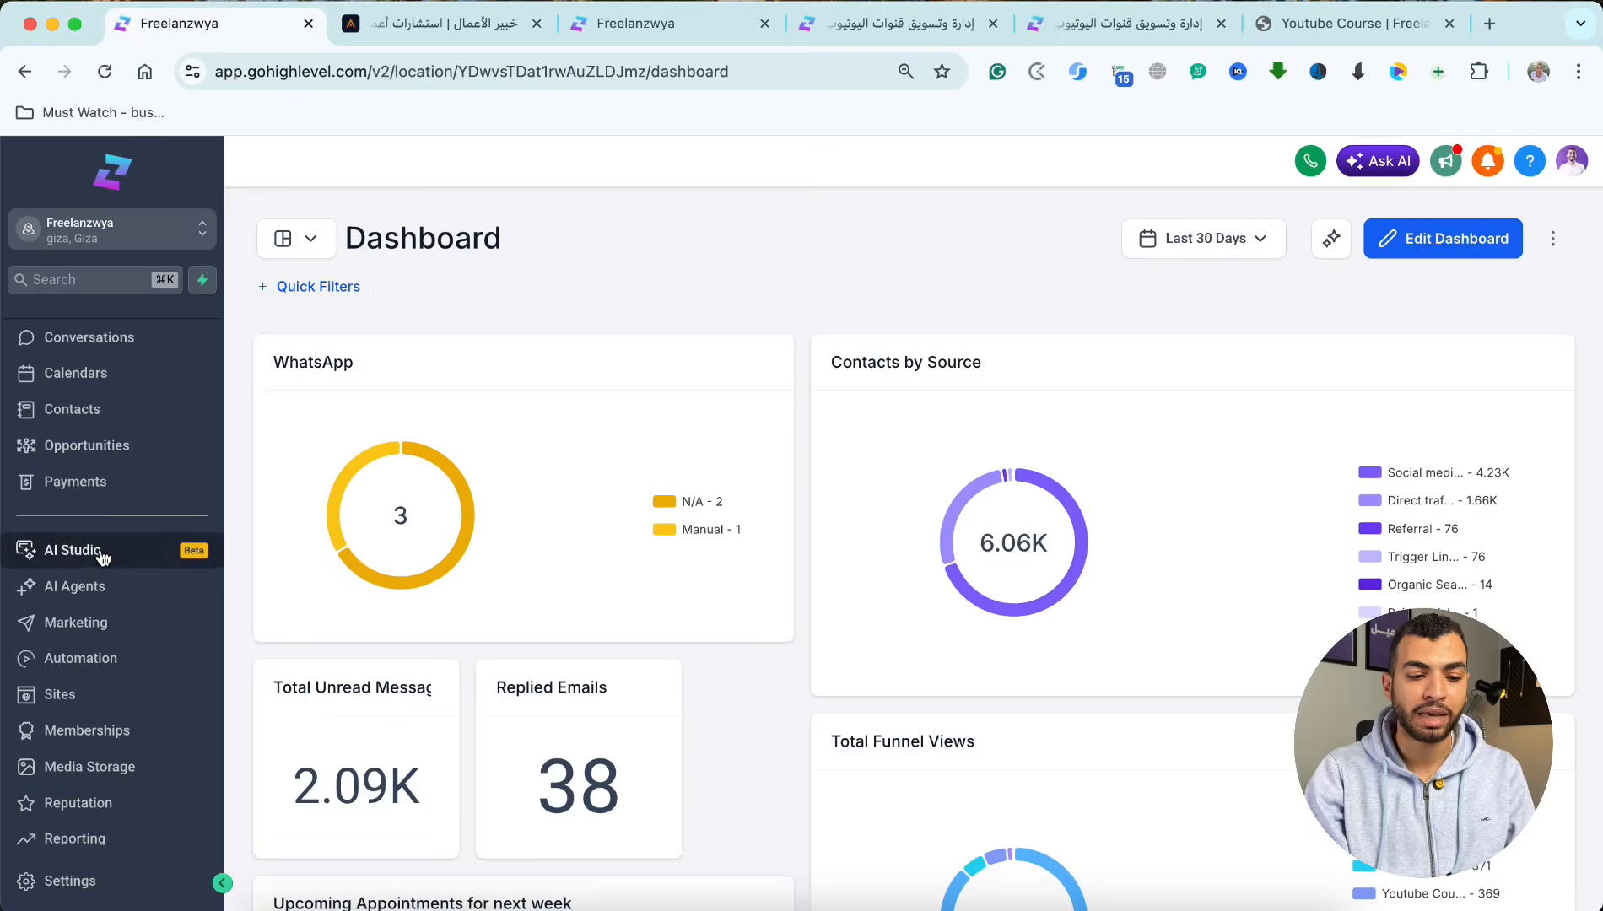
left_click(75, 549)
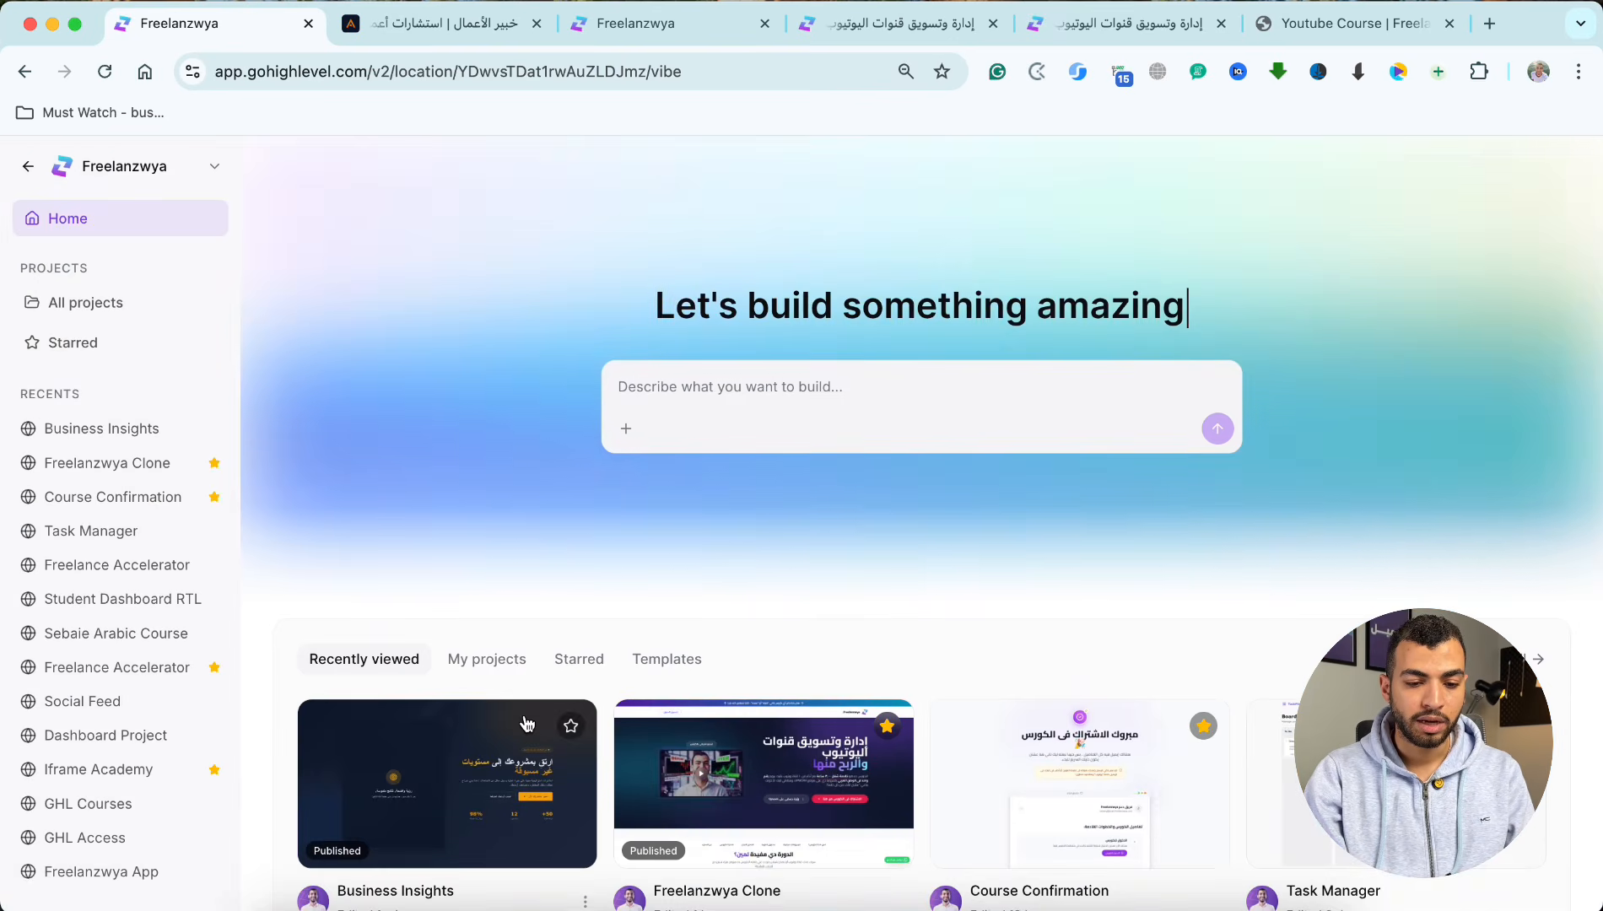
scroll(530, 705, "down", 3)
left_click(896, 667)
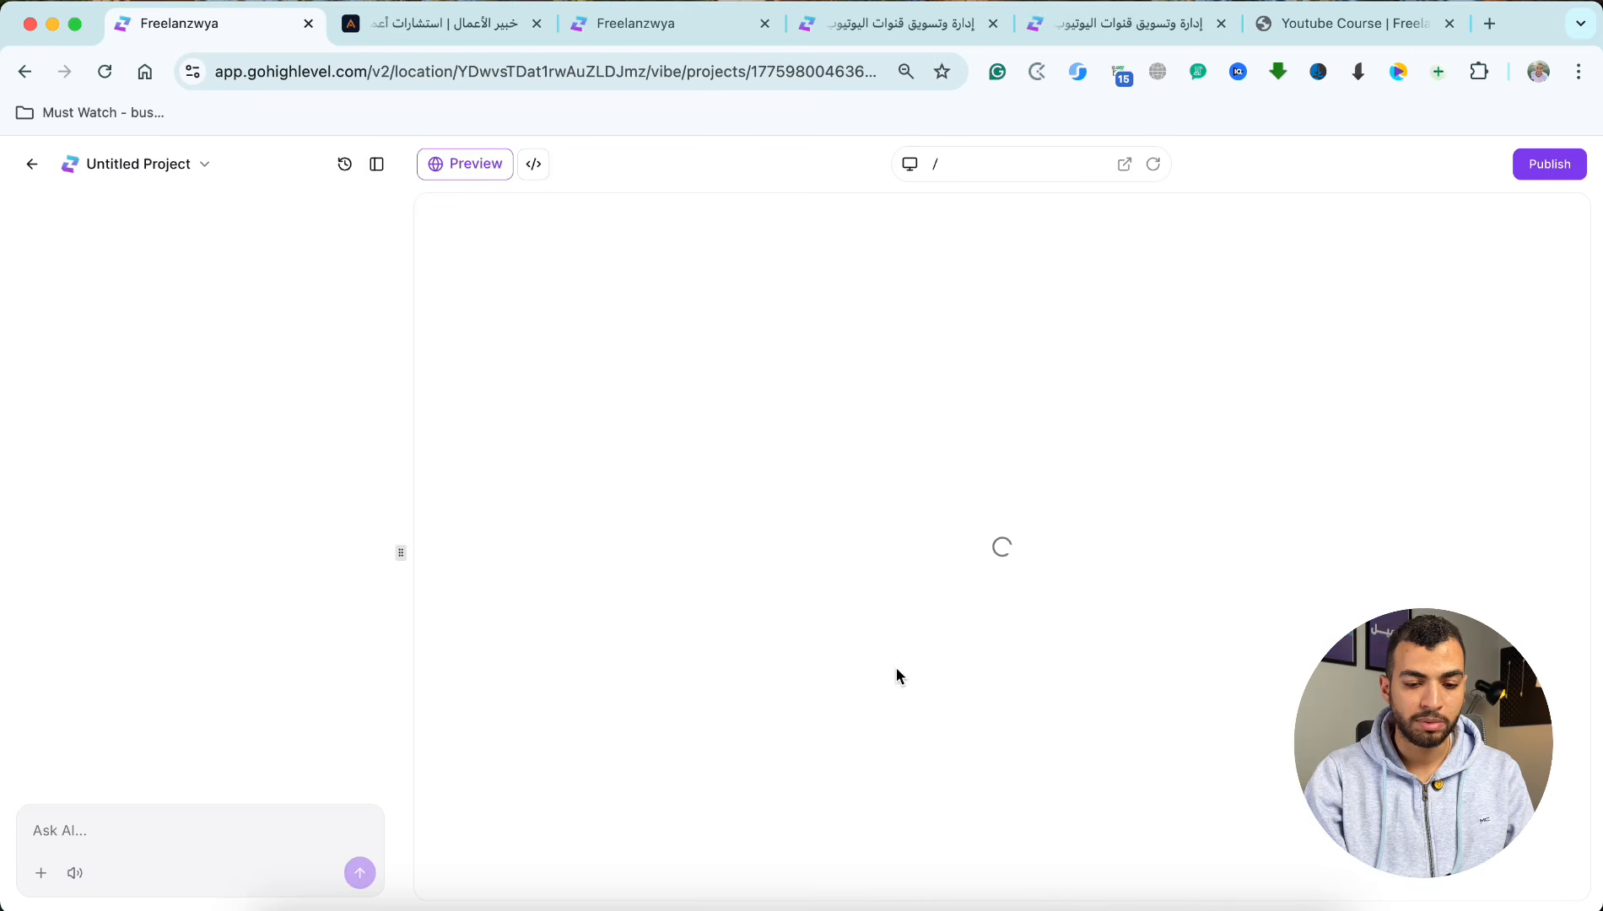
left_click(33, 160)
Step: Open the clone settings for the Freelanzwya Clone project, examine the target sub-accounts, project name and history option, and cancel
scroll(275, 265, "down", 5)
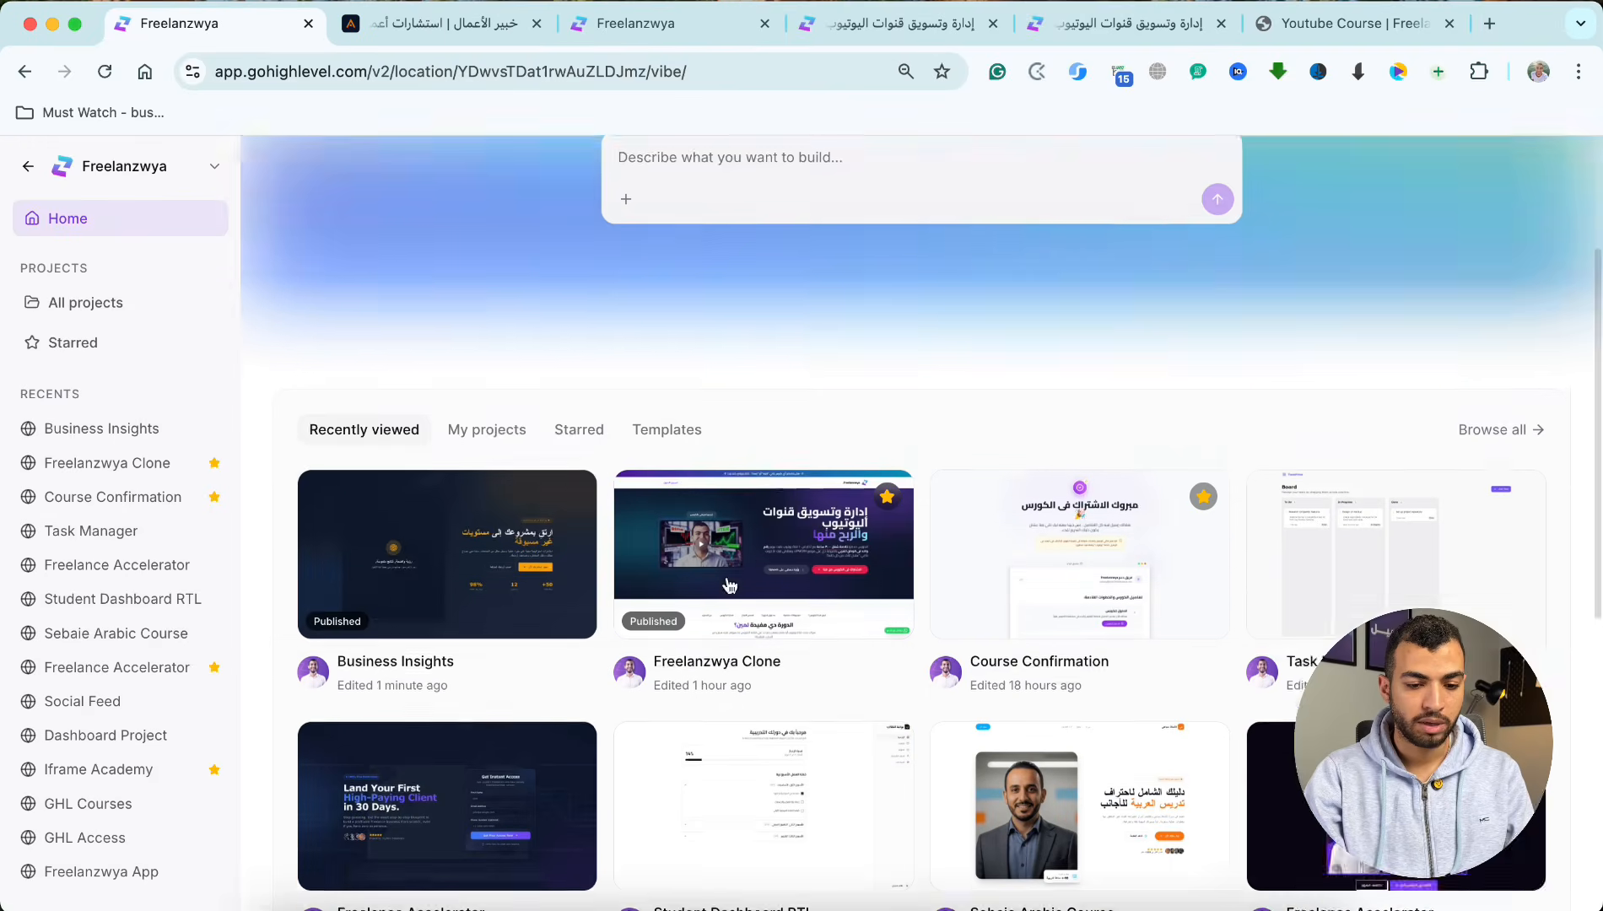
left_click(903, 504)
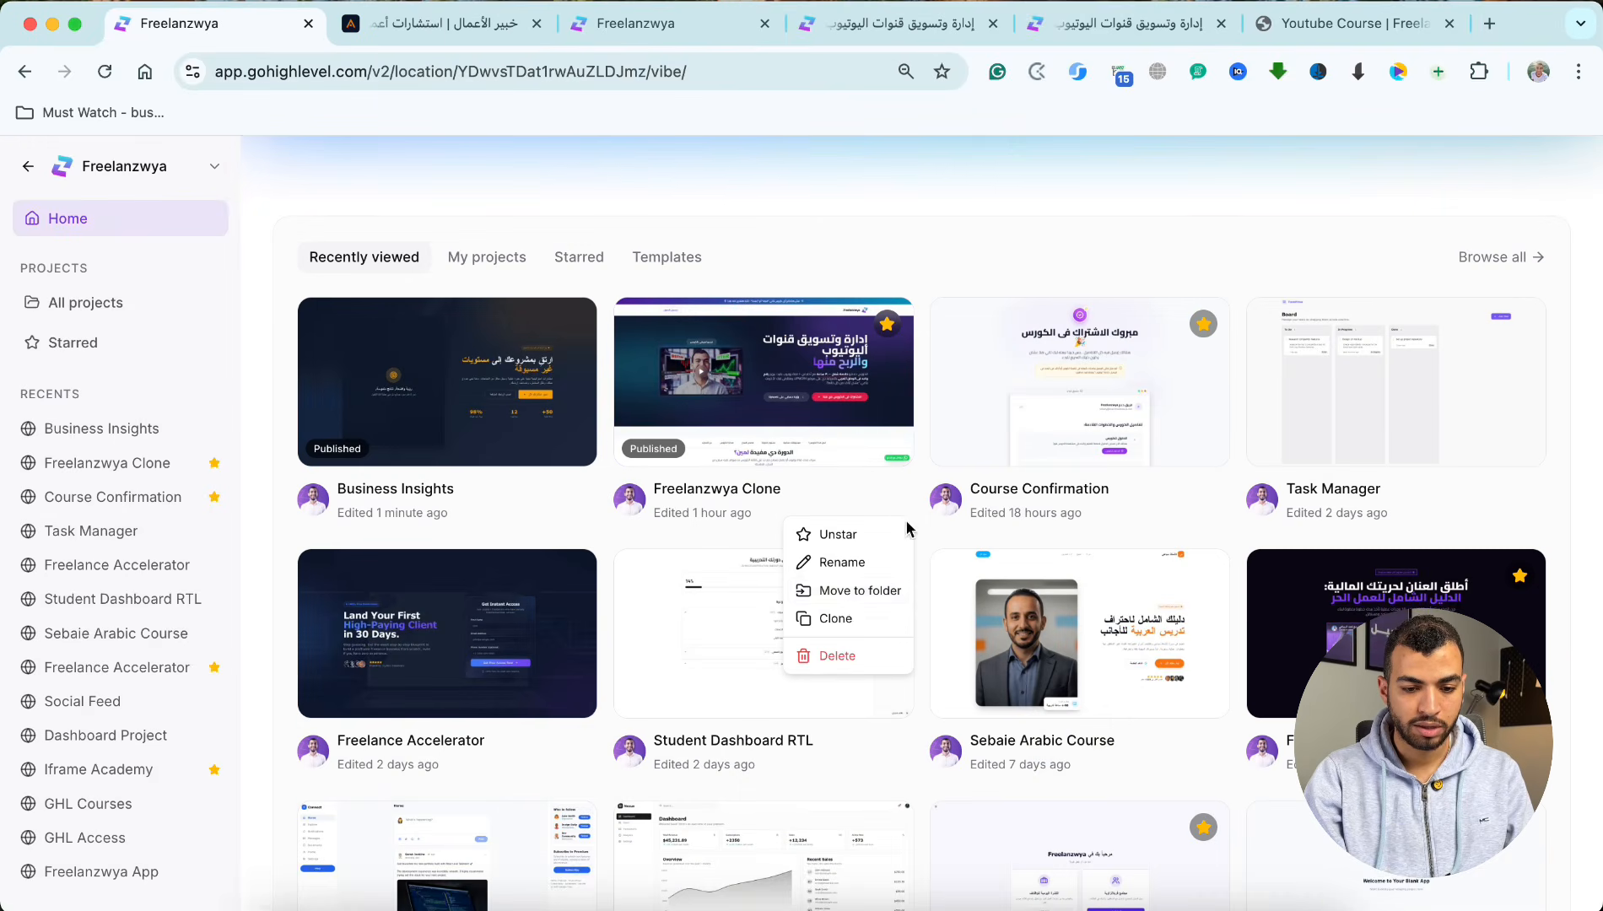
left_click(836, 618)
left_click(684, 522)
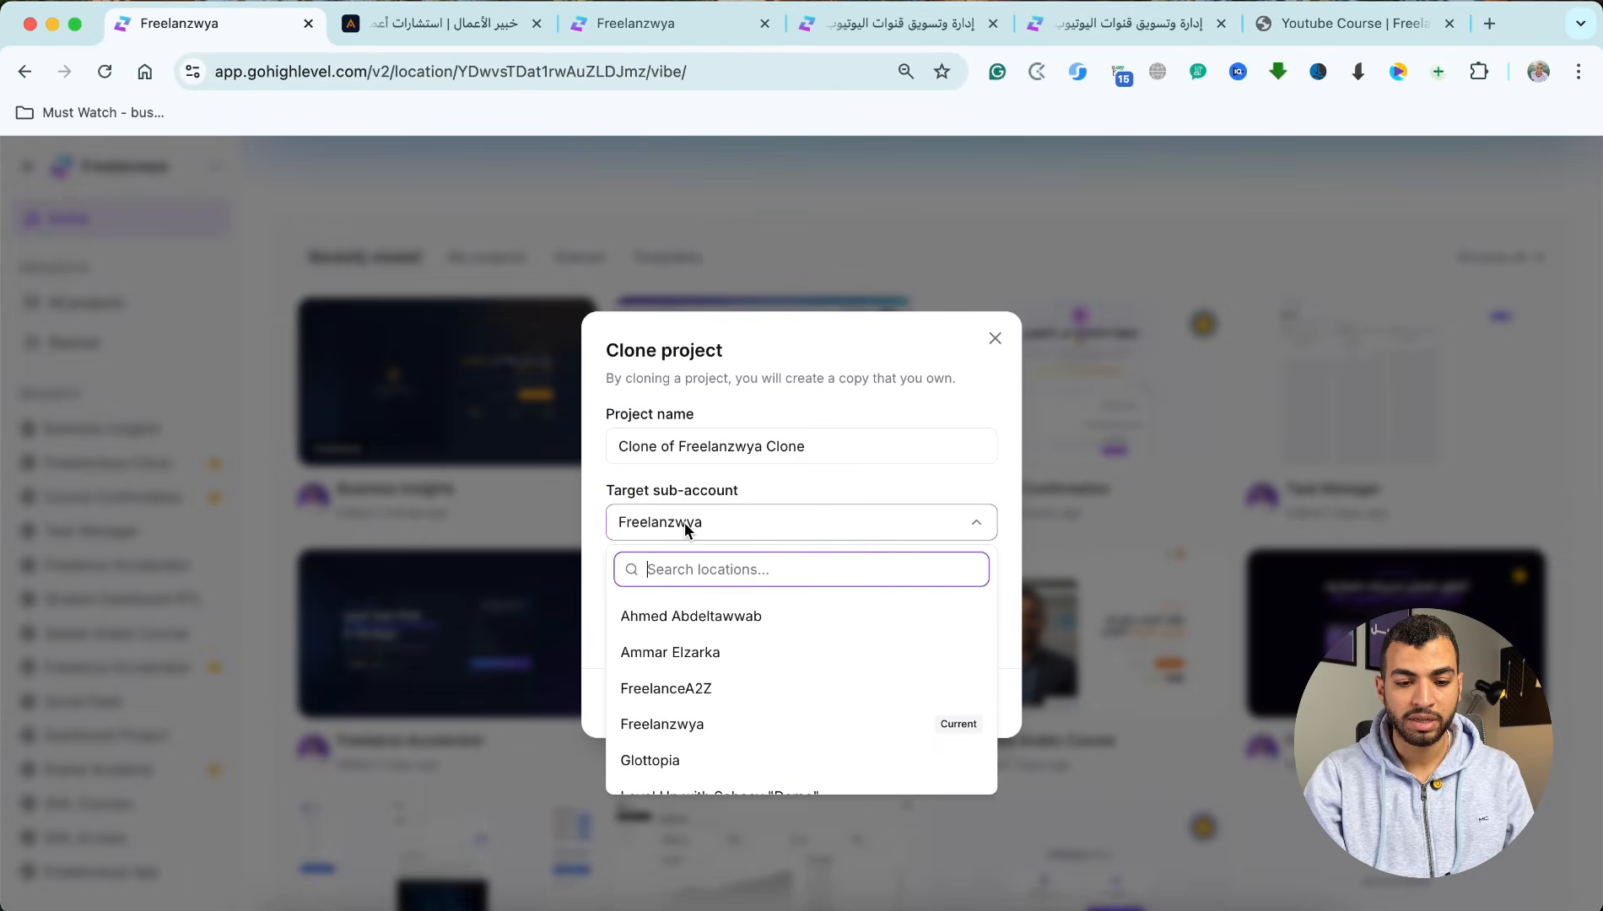
left_click(685, 524)
triple_click(699, 456)
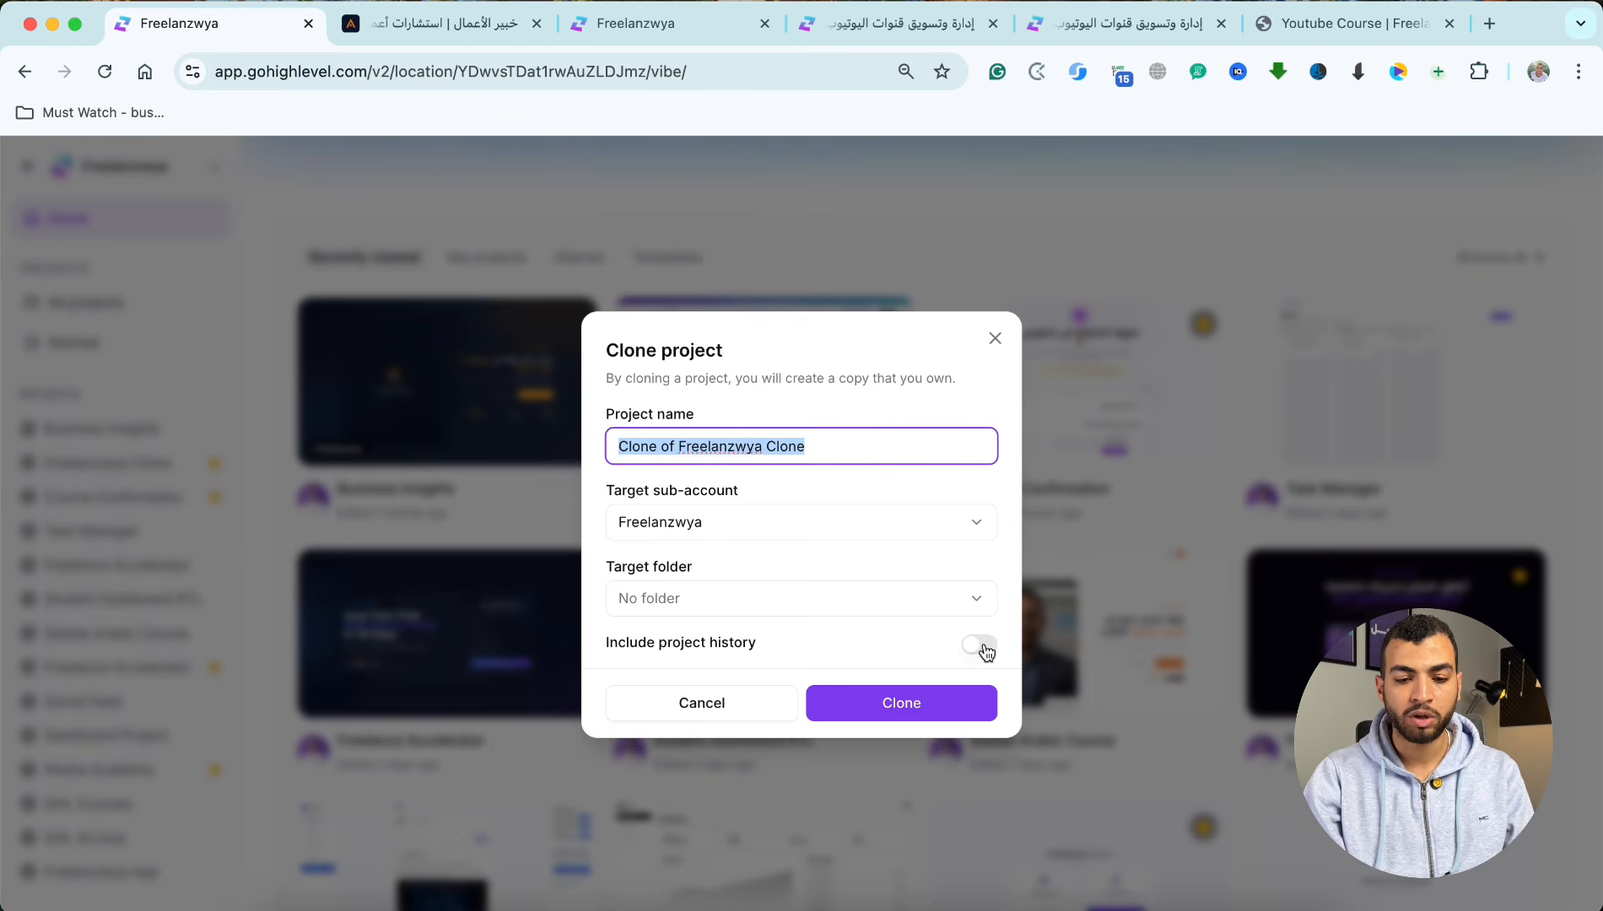
left_click(675, 702)
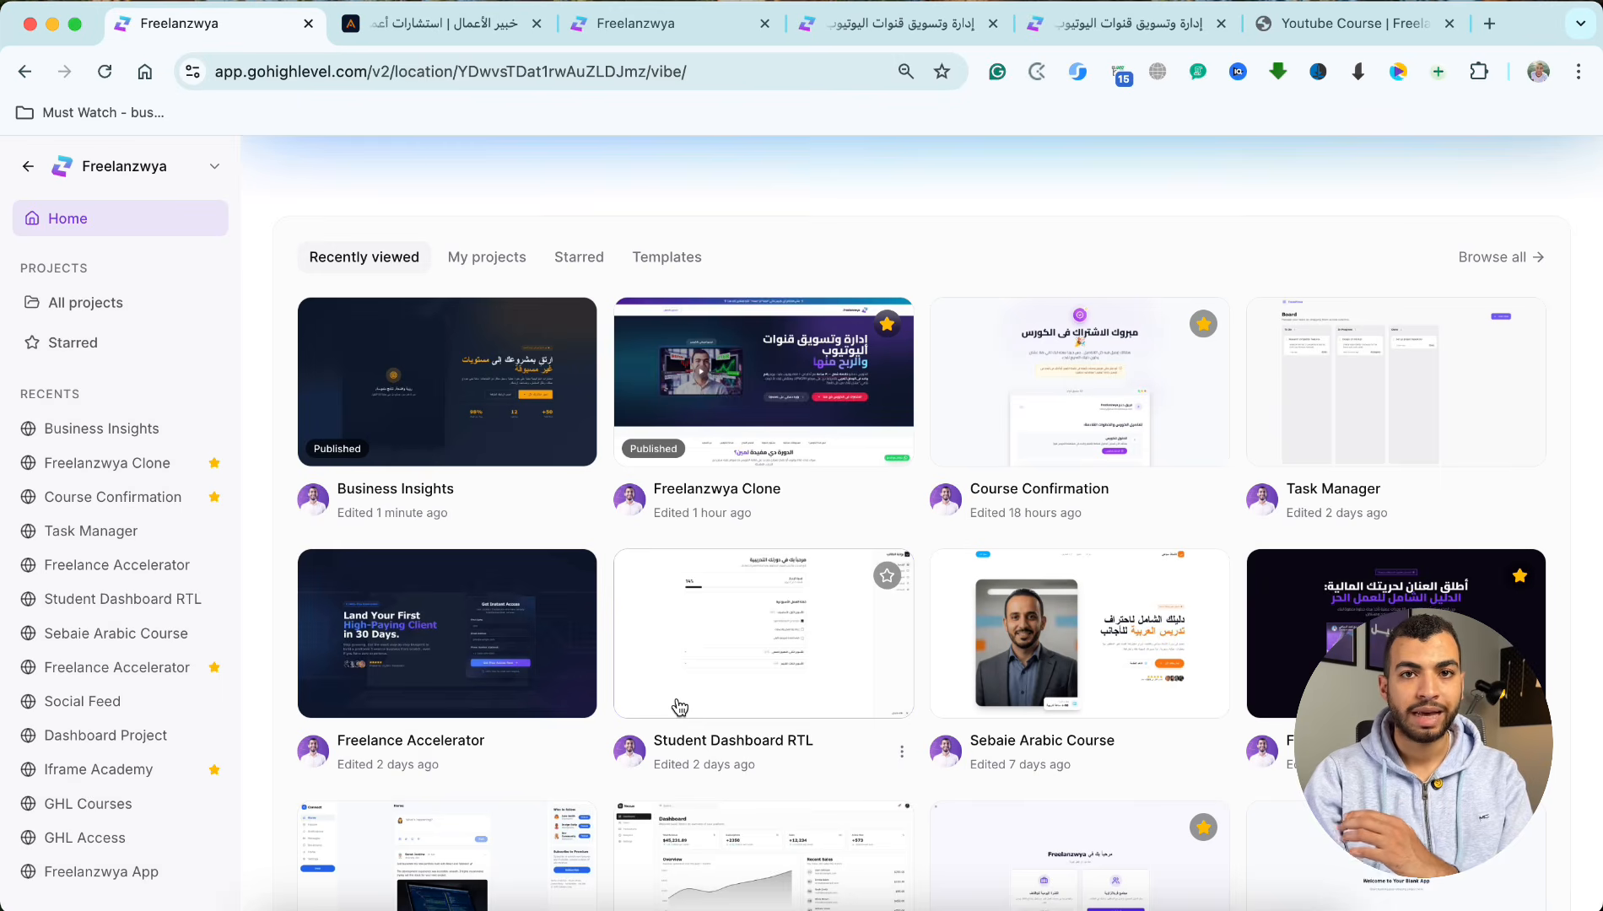